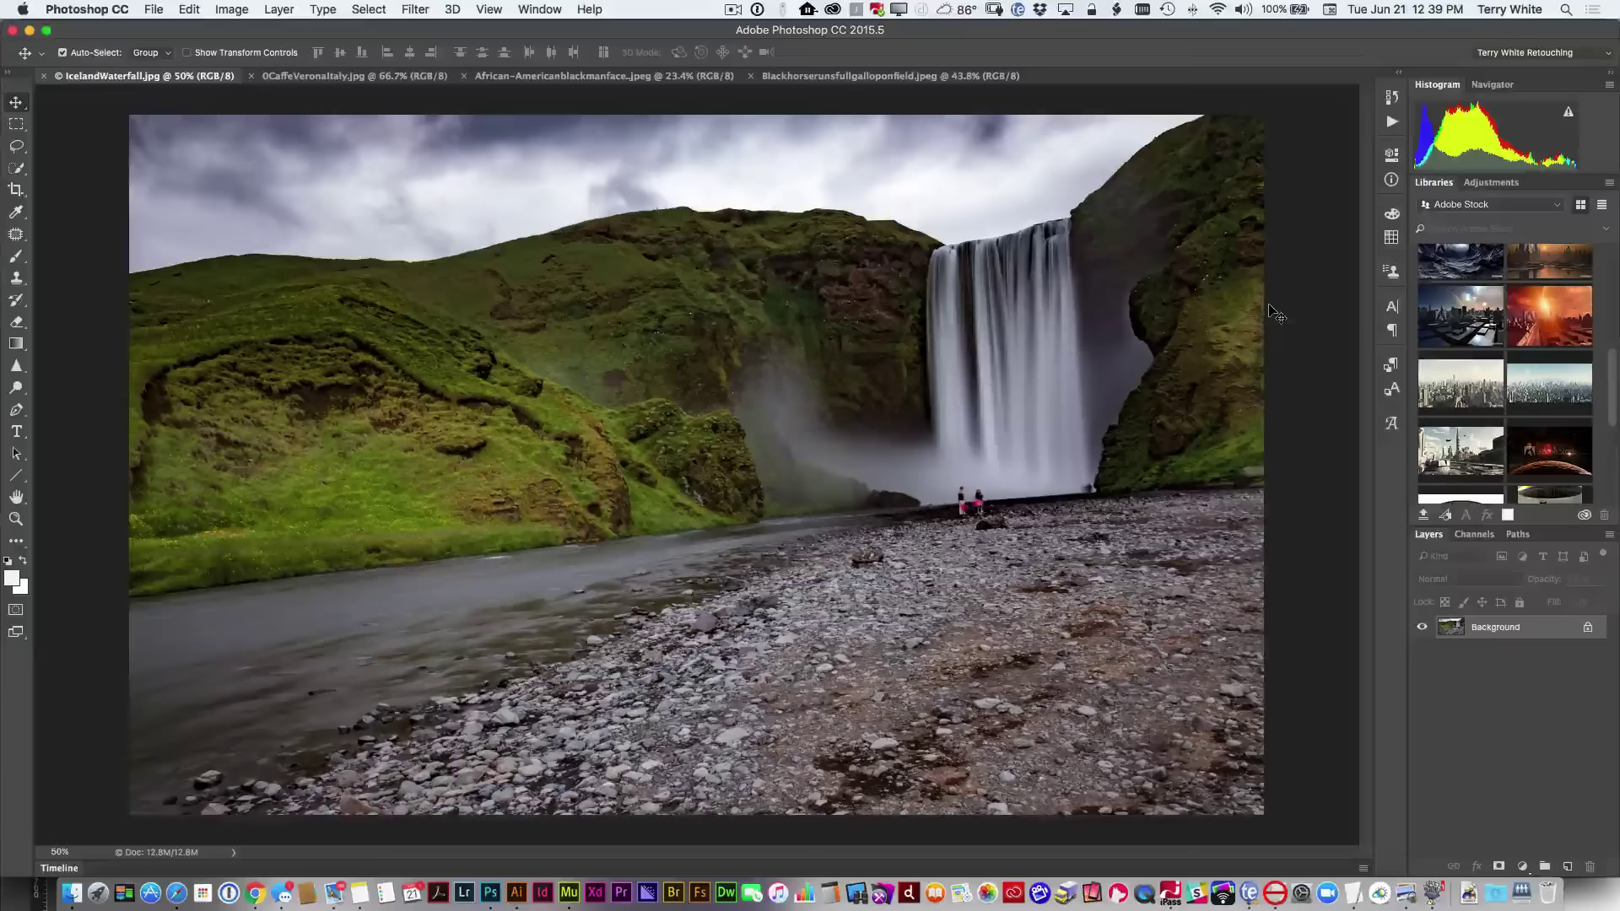
# Step: Try straightening the waterfall photo's horizon with the Crop tool without Content-Aware filling, and undo the crop
pyautogui.press('c')
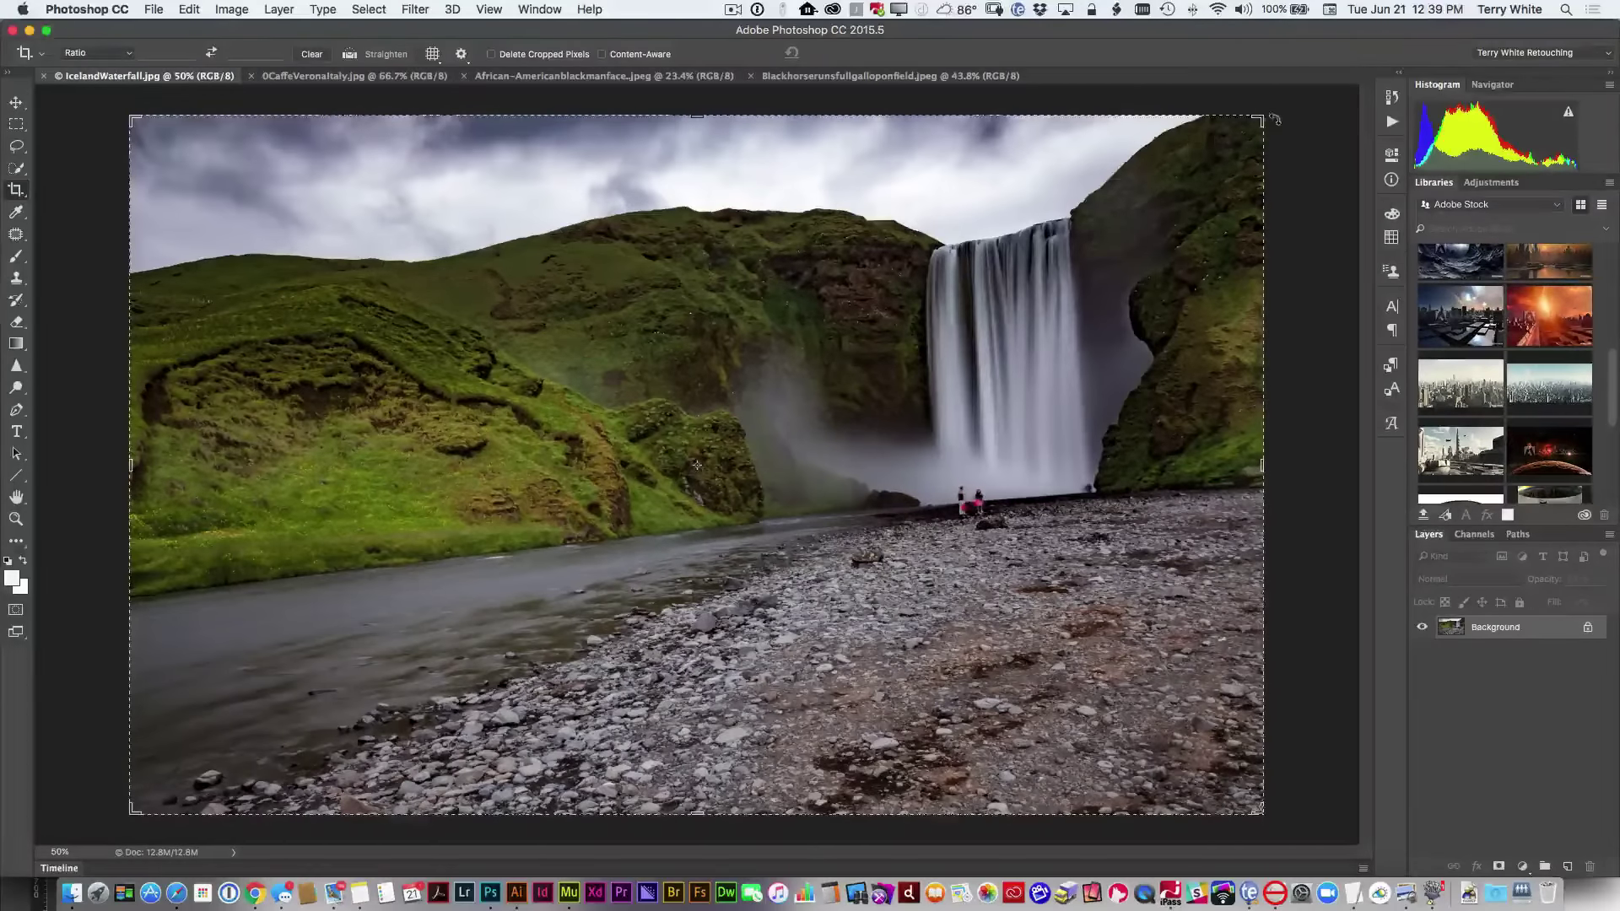
pyautogui.moveTo(1280, 112); pyautogui.dragTo(1302, 179)
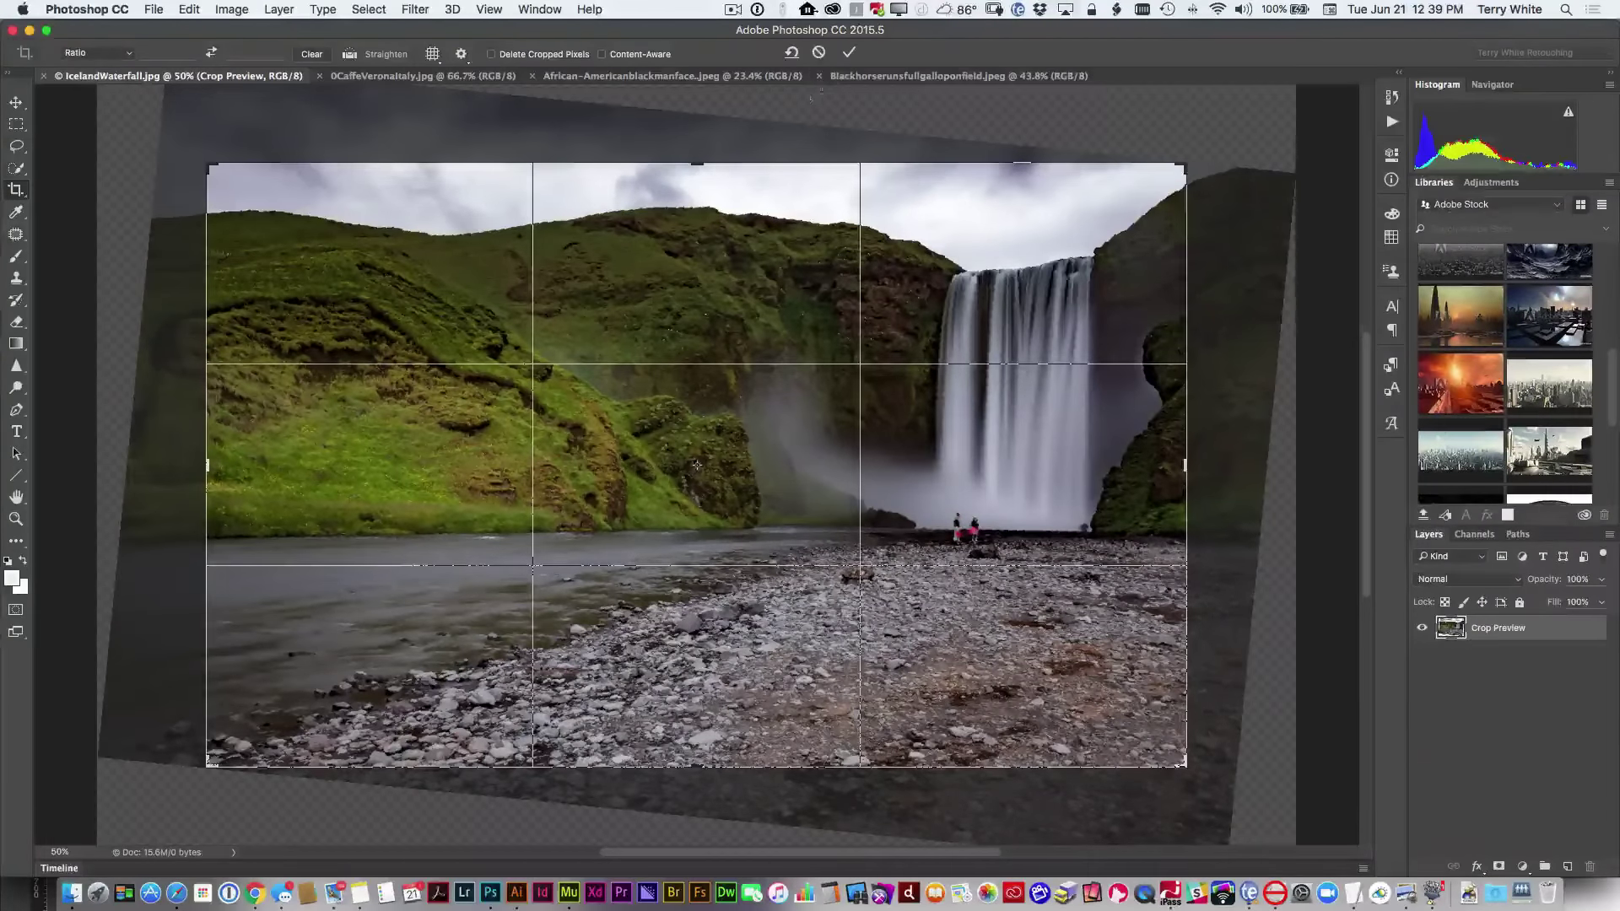
pyautogui.click(849, 54)
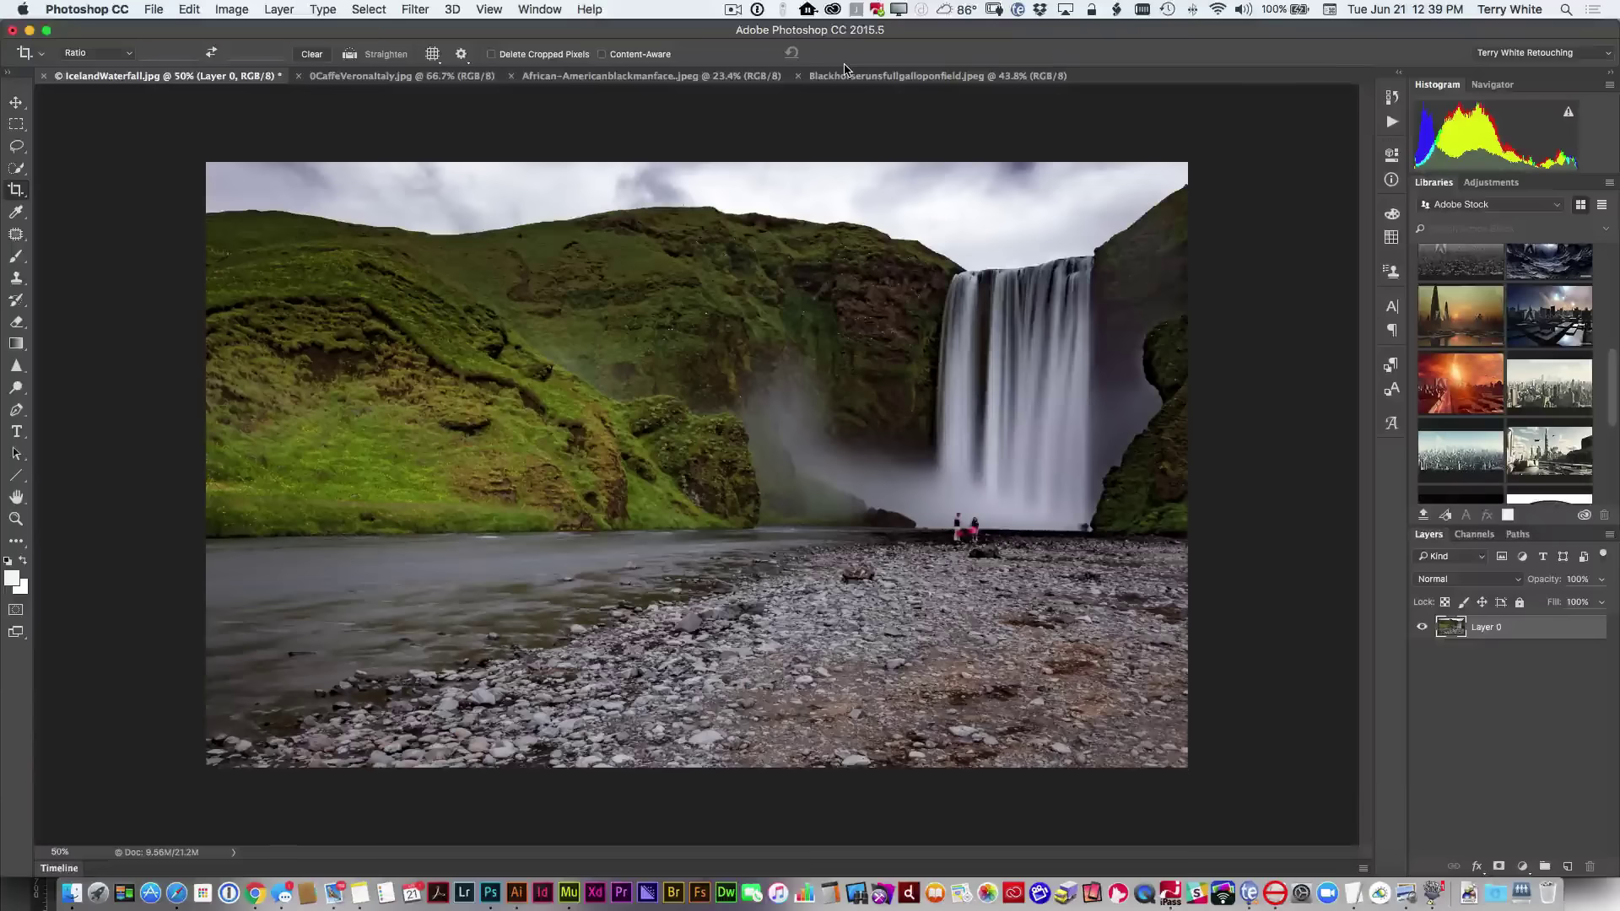
pyautogui.press('super+z')
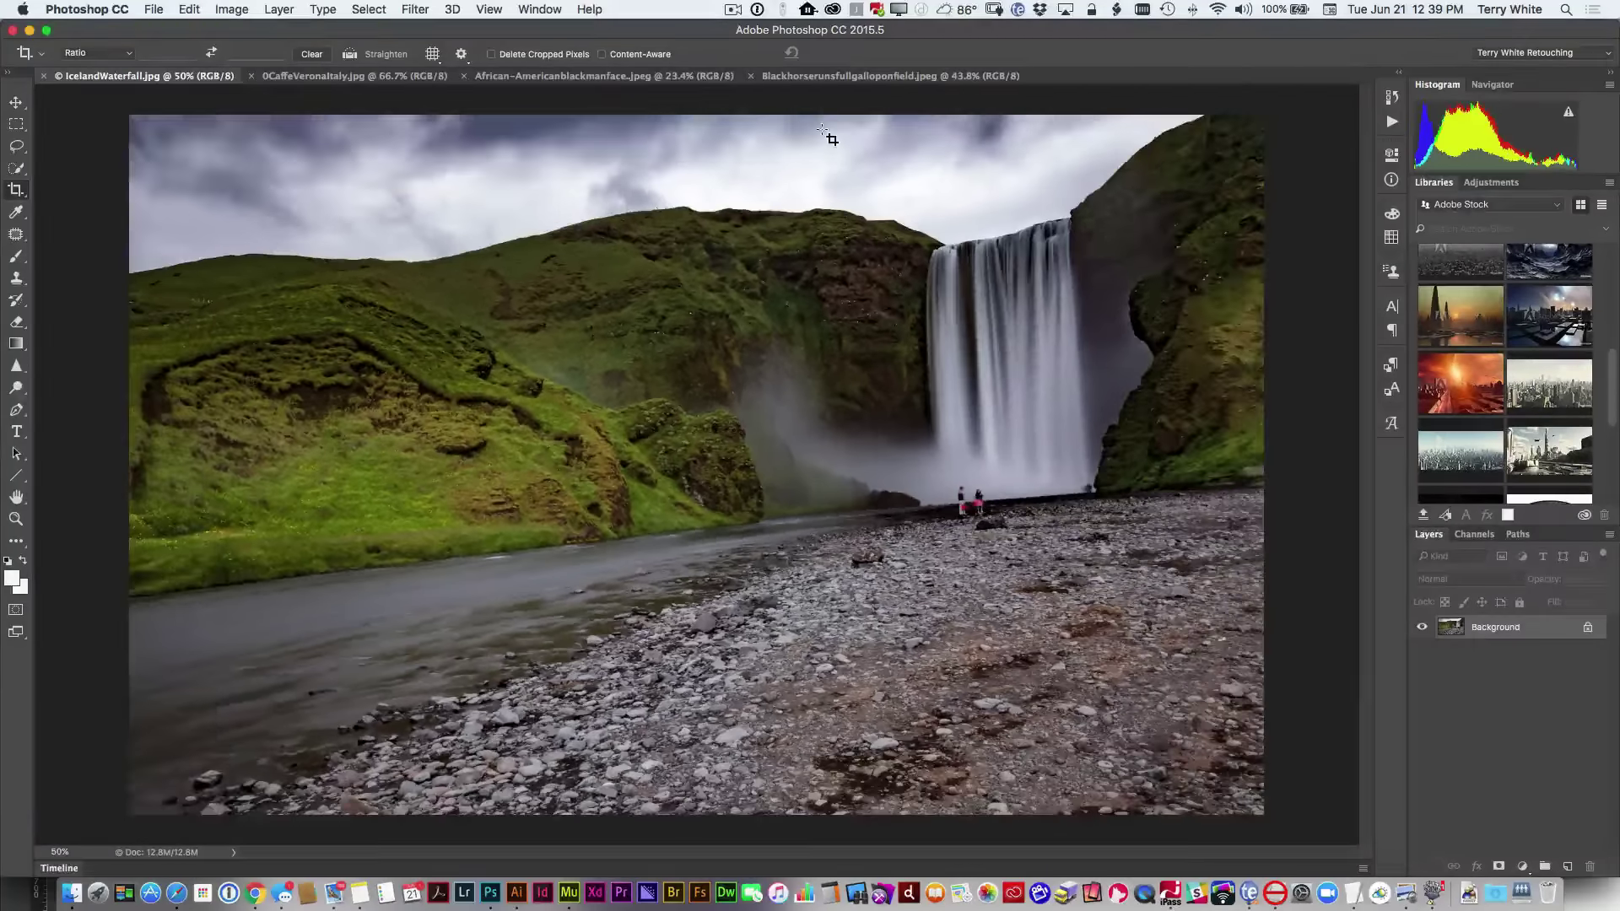
# Step: Straighten the waterfall photo's horizon with a Content-Aware crop, expanding the crop frame outward to fill the empty corners
pyautogui.click(552, 159)
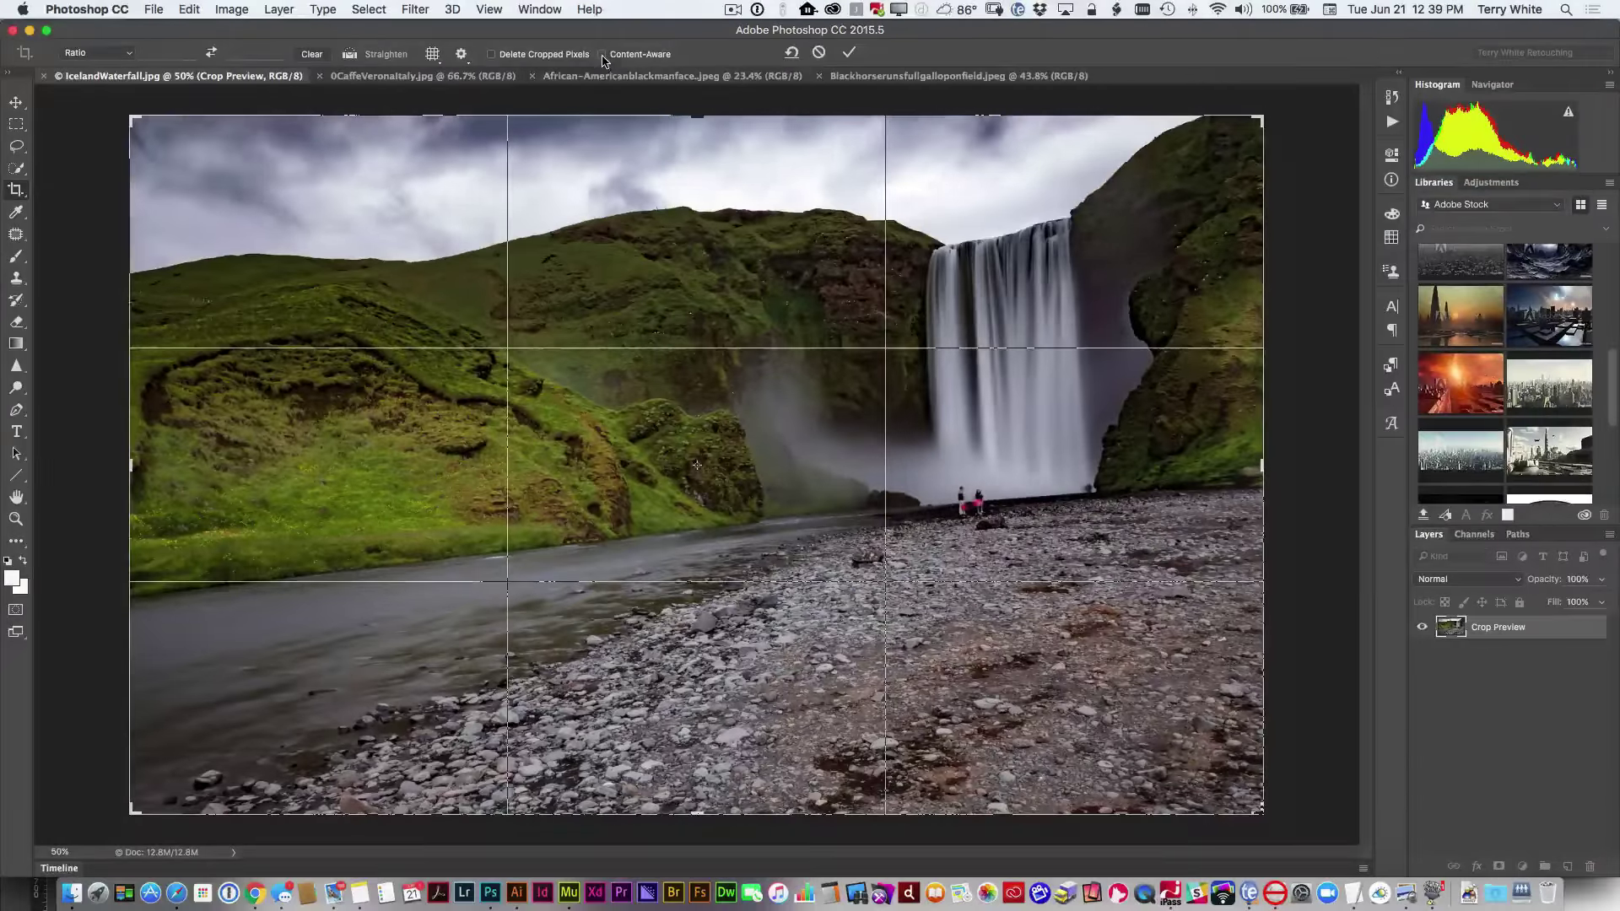
pyautogui.click(602, 55)
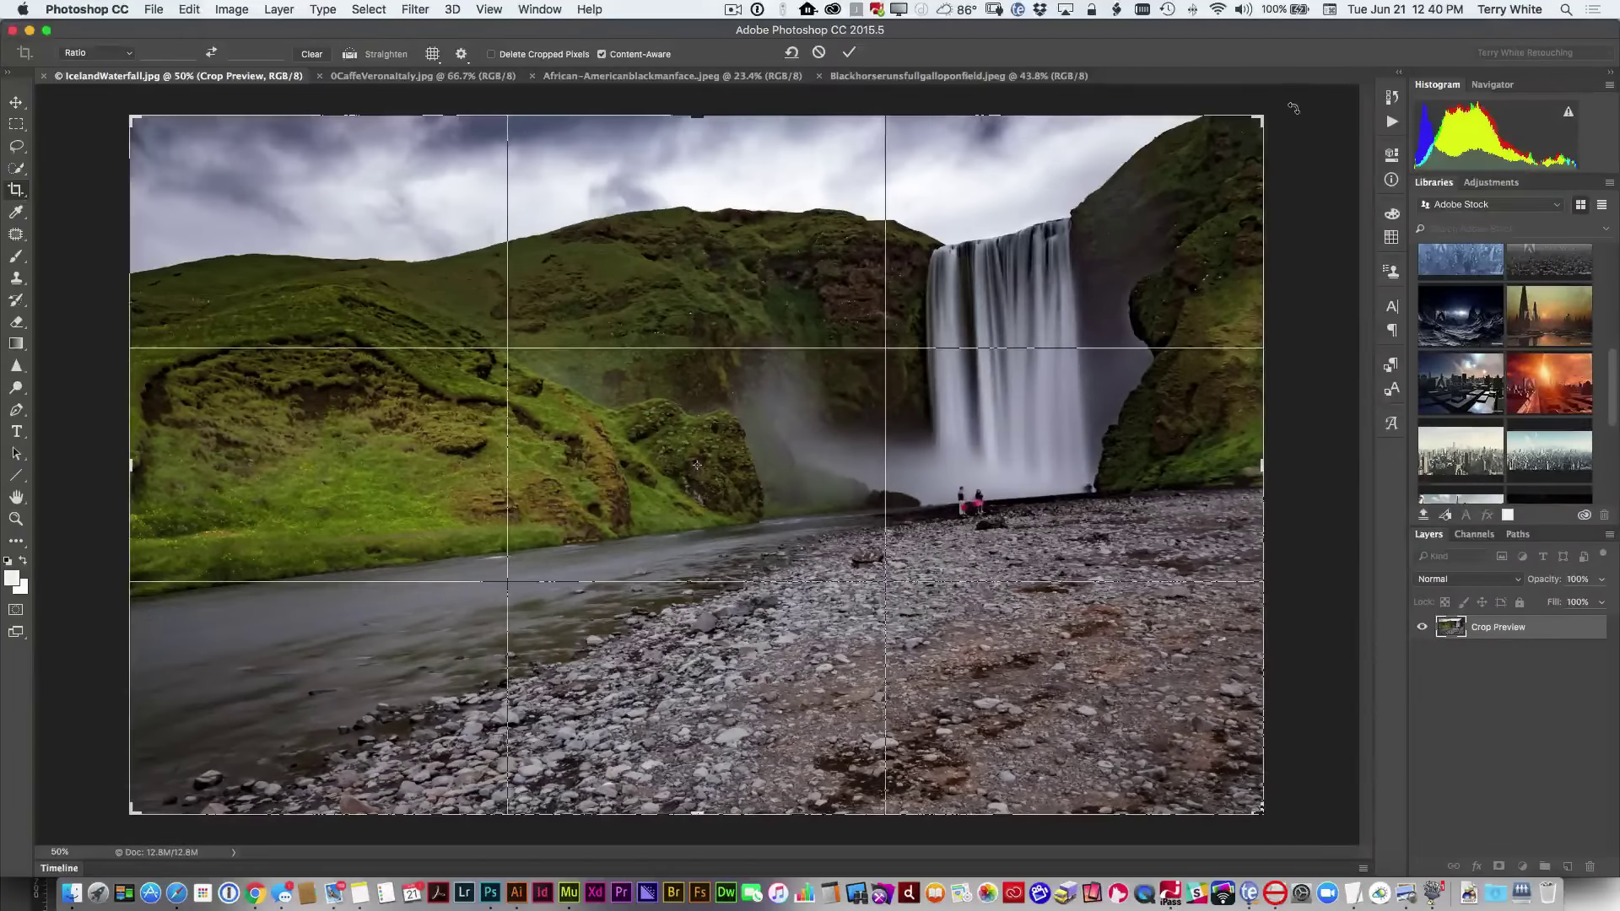
pyautogui.moveTo(1294, 108); pyautogui.dragTo(1308, 178)
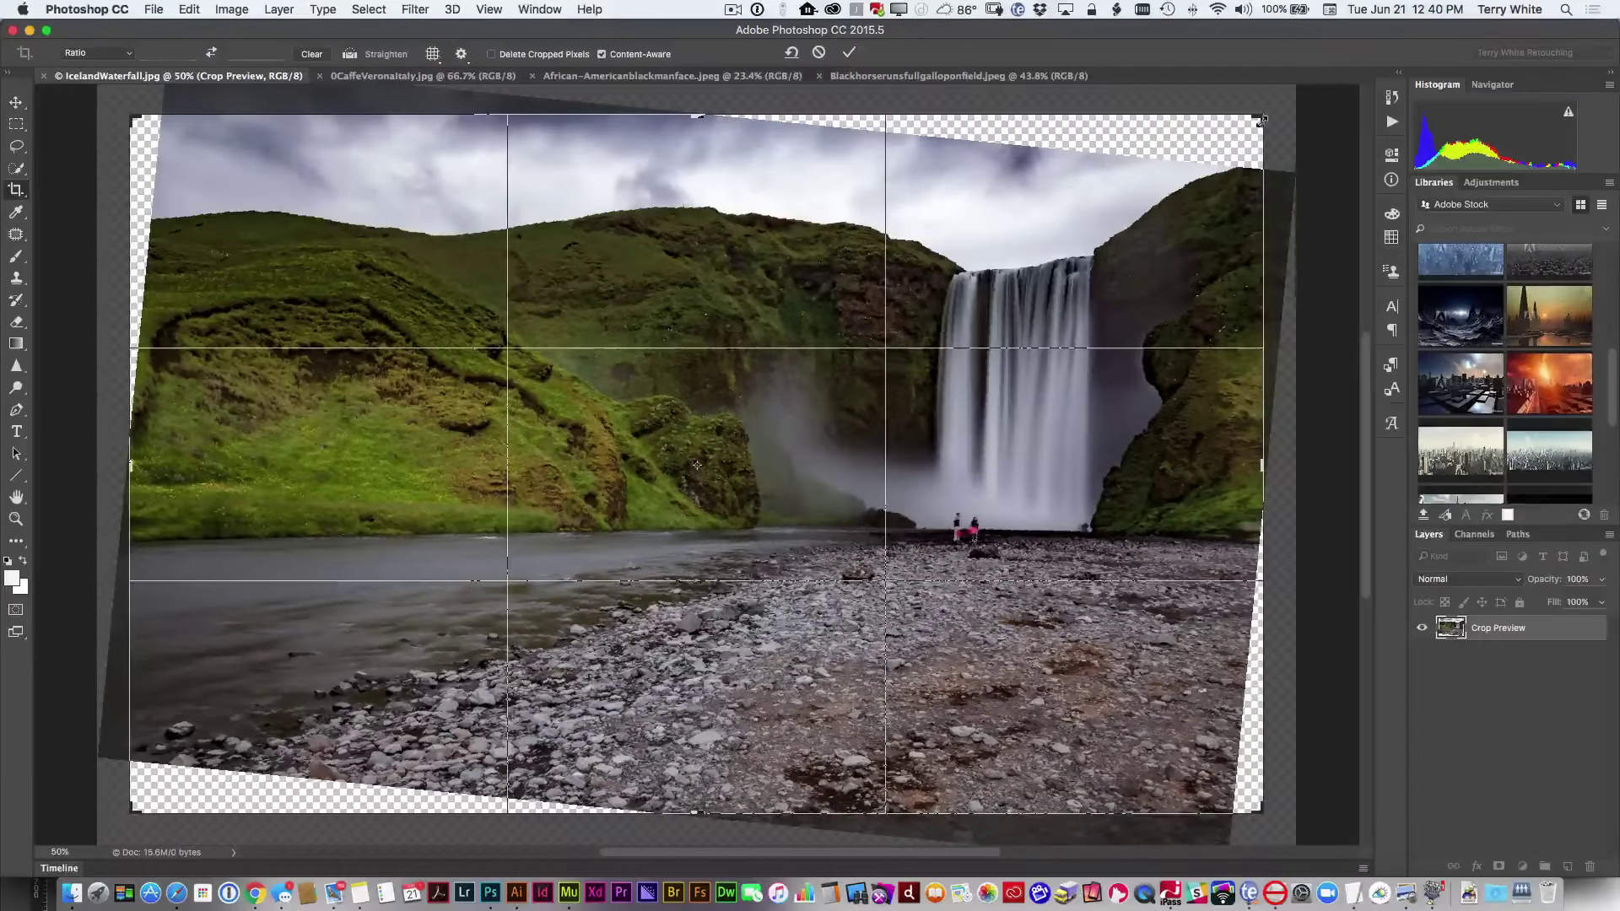
pyautogui.moveTo(1266, 120); pyautogui.dragTo(1274, 101)
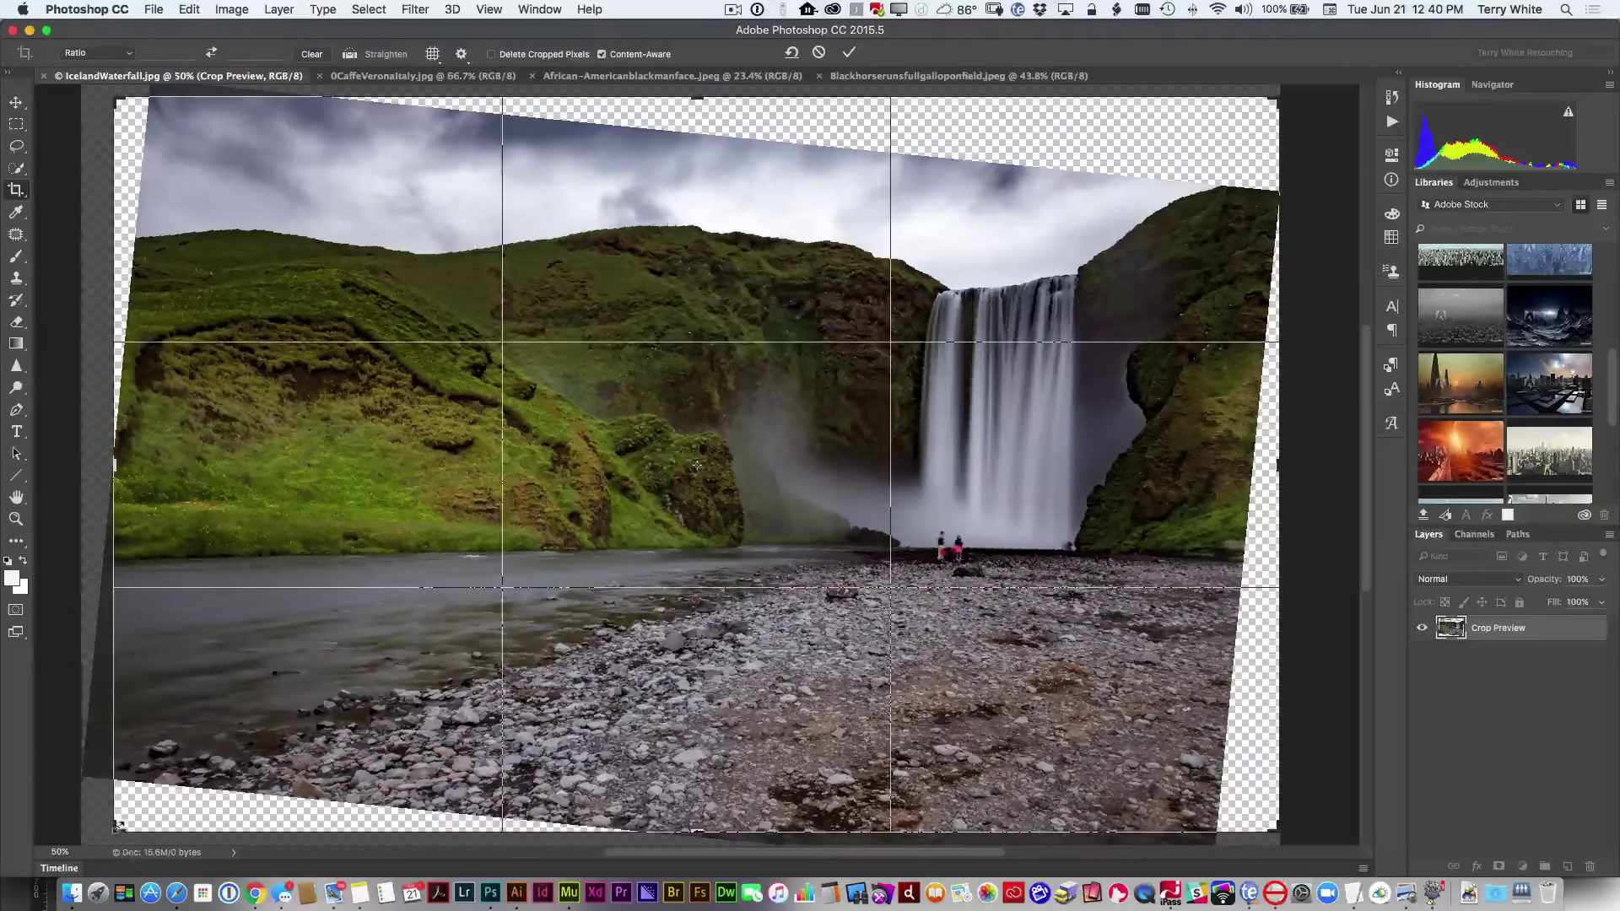
pyautogui.moveTo(119, 827); pyautogui.dragTo(99, 838)
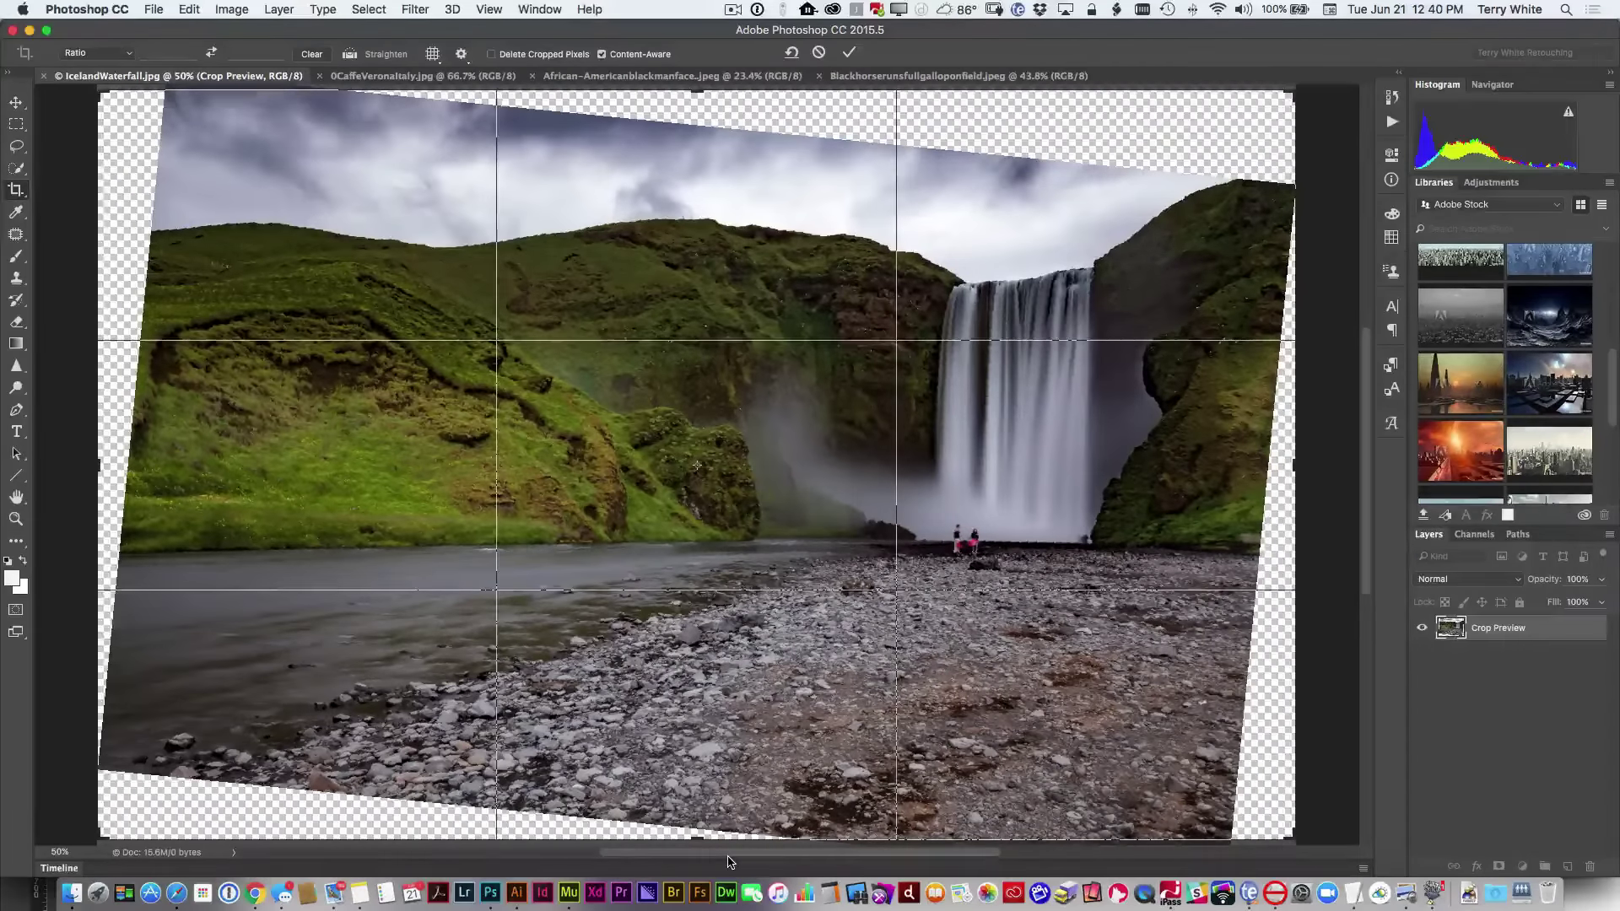
pyautogui.press('Return')
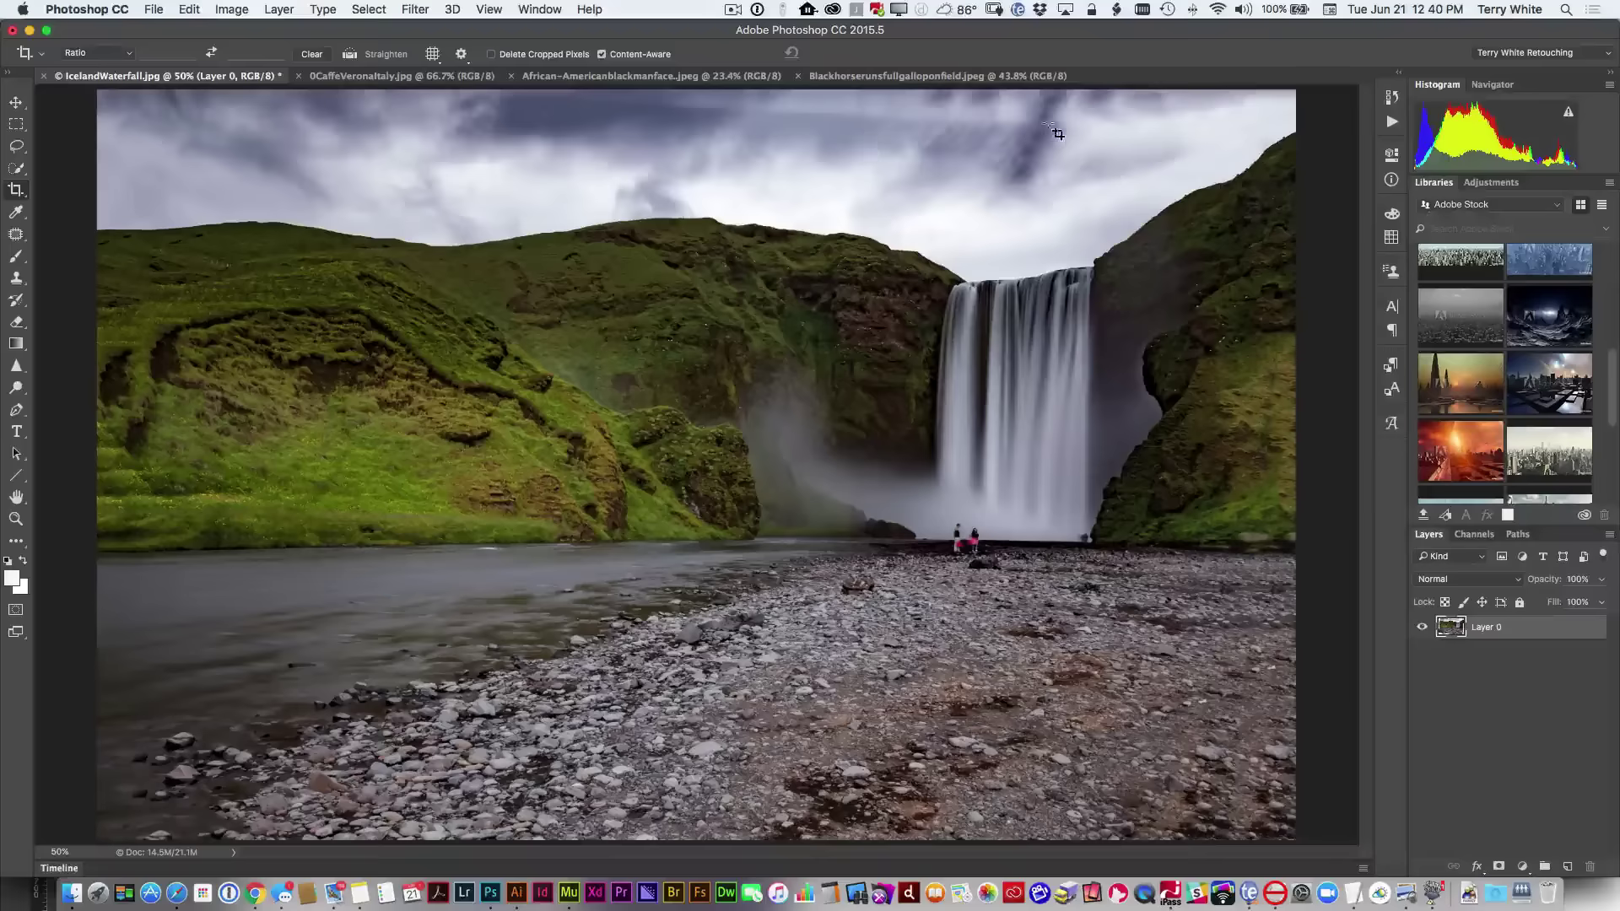
# Step: Clean up the seam and dark streaks in the sky above the waterfall with the Patch tool, clearing each selection
pyautogui.click(20, 237)
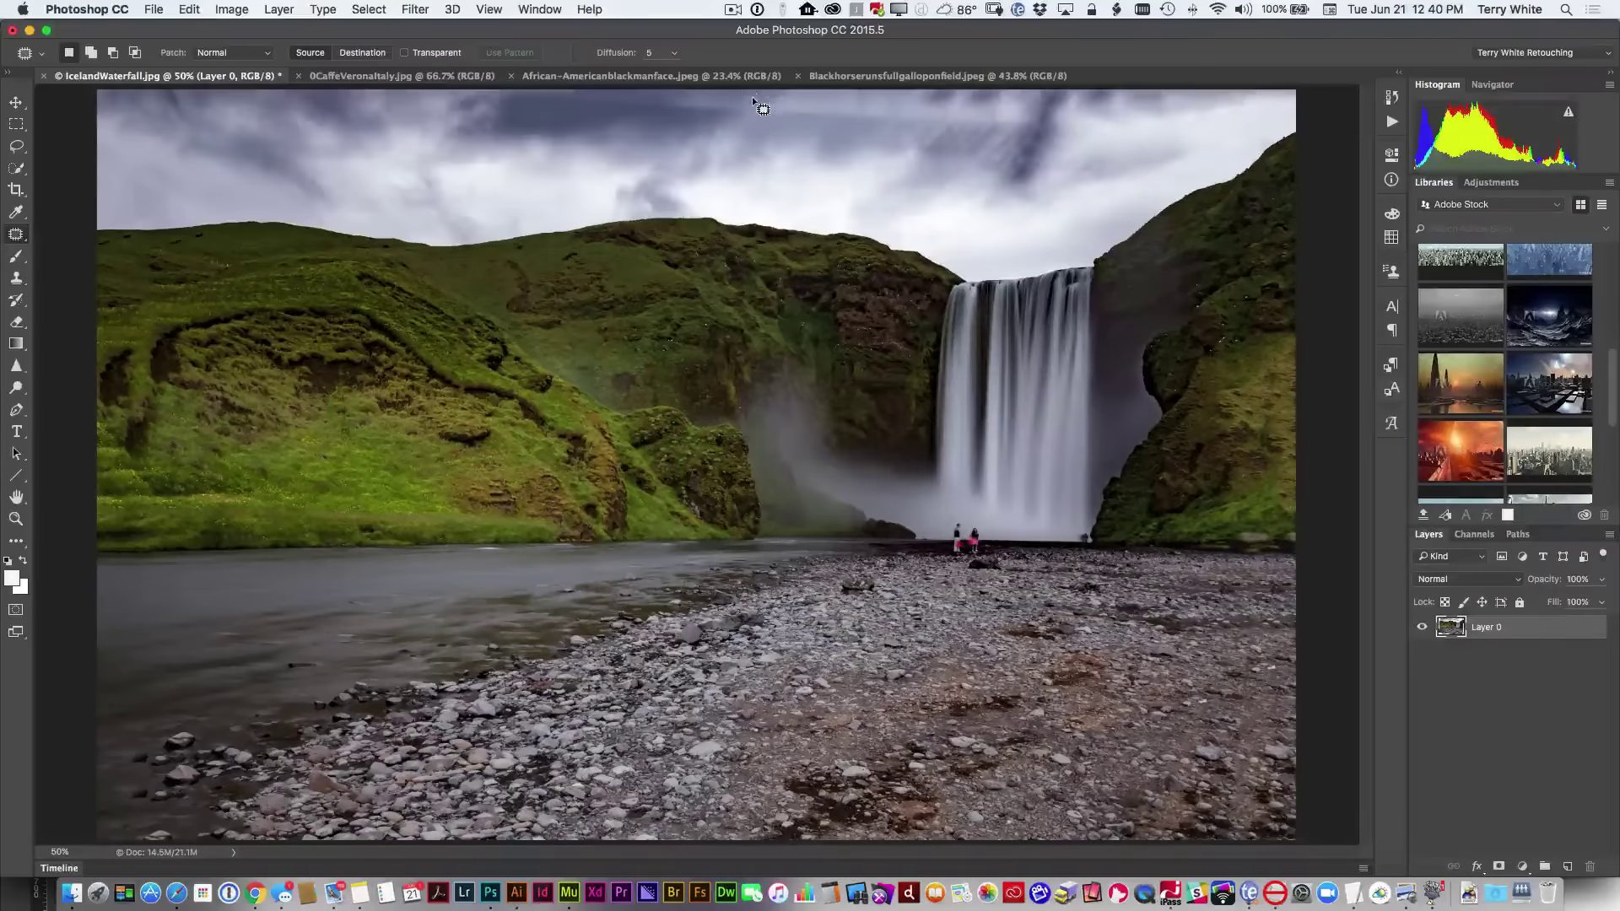
pyautogui.moveTo(747, 103)
pyautogui.mouseDown()
pyautogui.moveTo(687, 99)
pyautogui.moveTo(667, 119)
pyautogui.moveTo(1065, 128)
pyautogui.moveTo(1064, 115)
pyautogui.moveTo(894, 100)
pyautogui.moveTo(952, 146)
pyautogui.mouseUp()
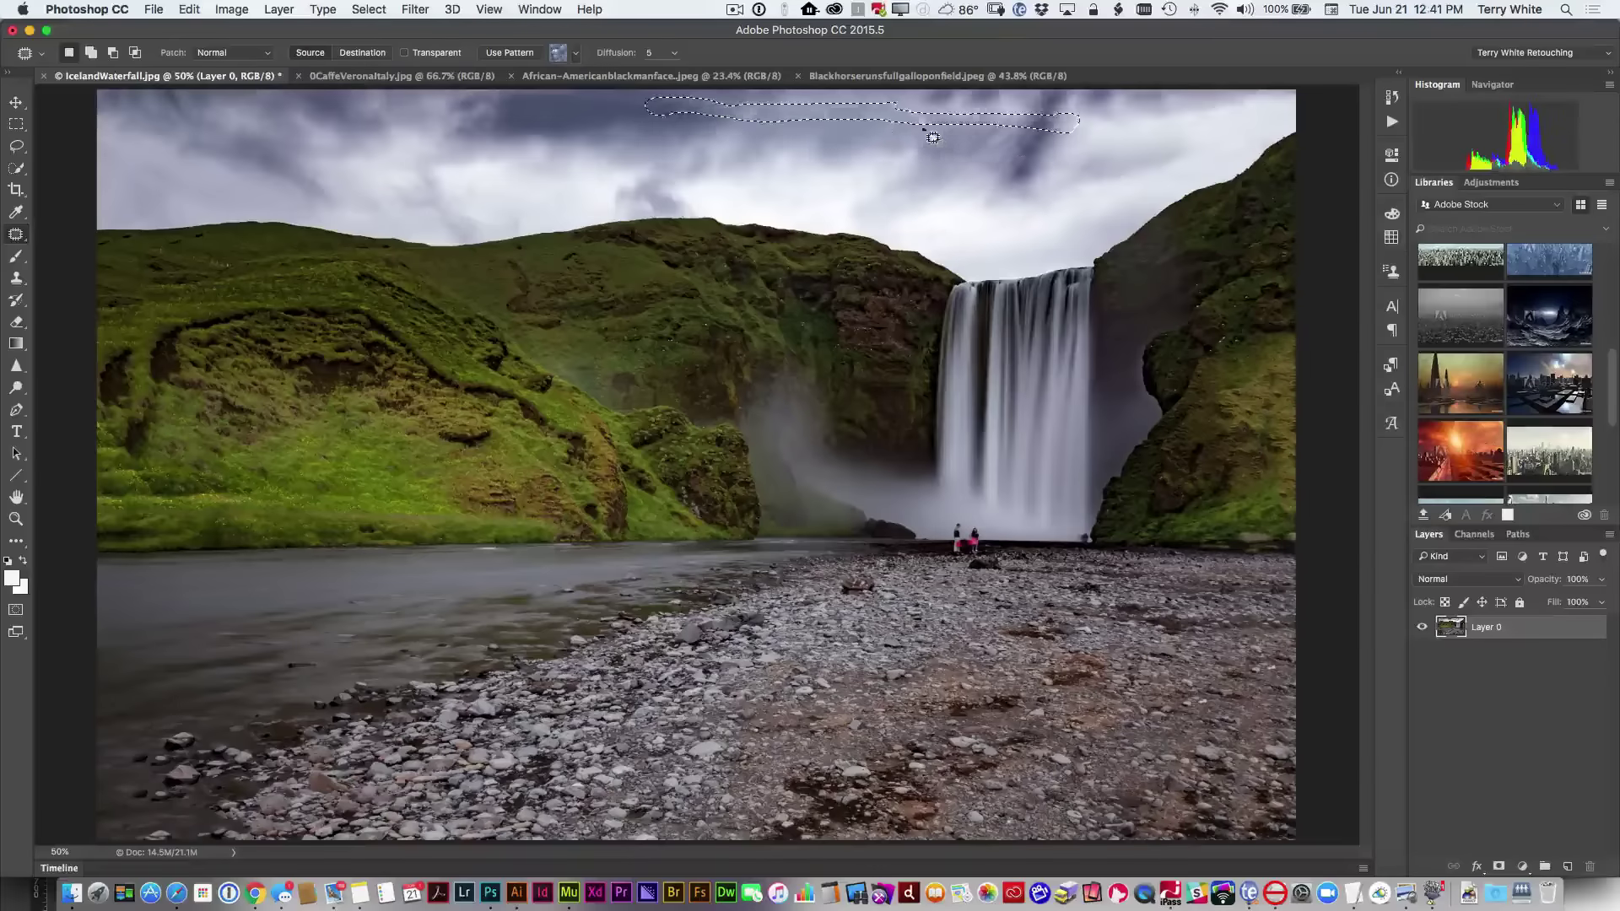
pyautogui.press('super+d')
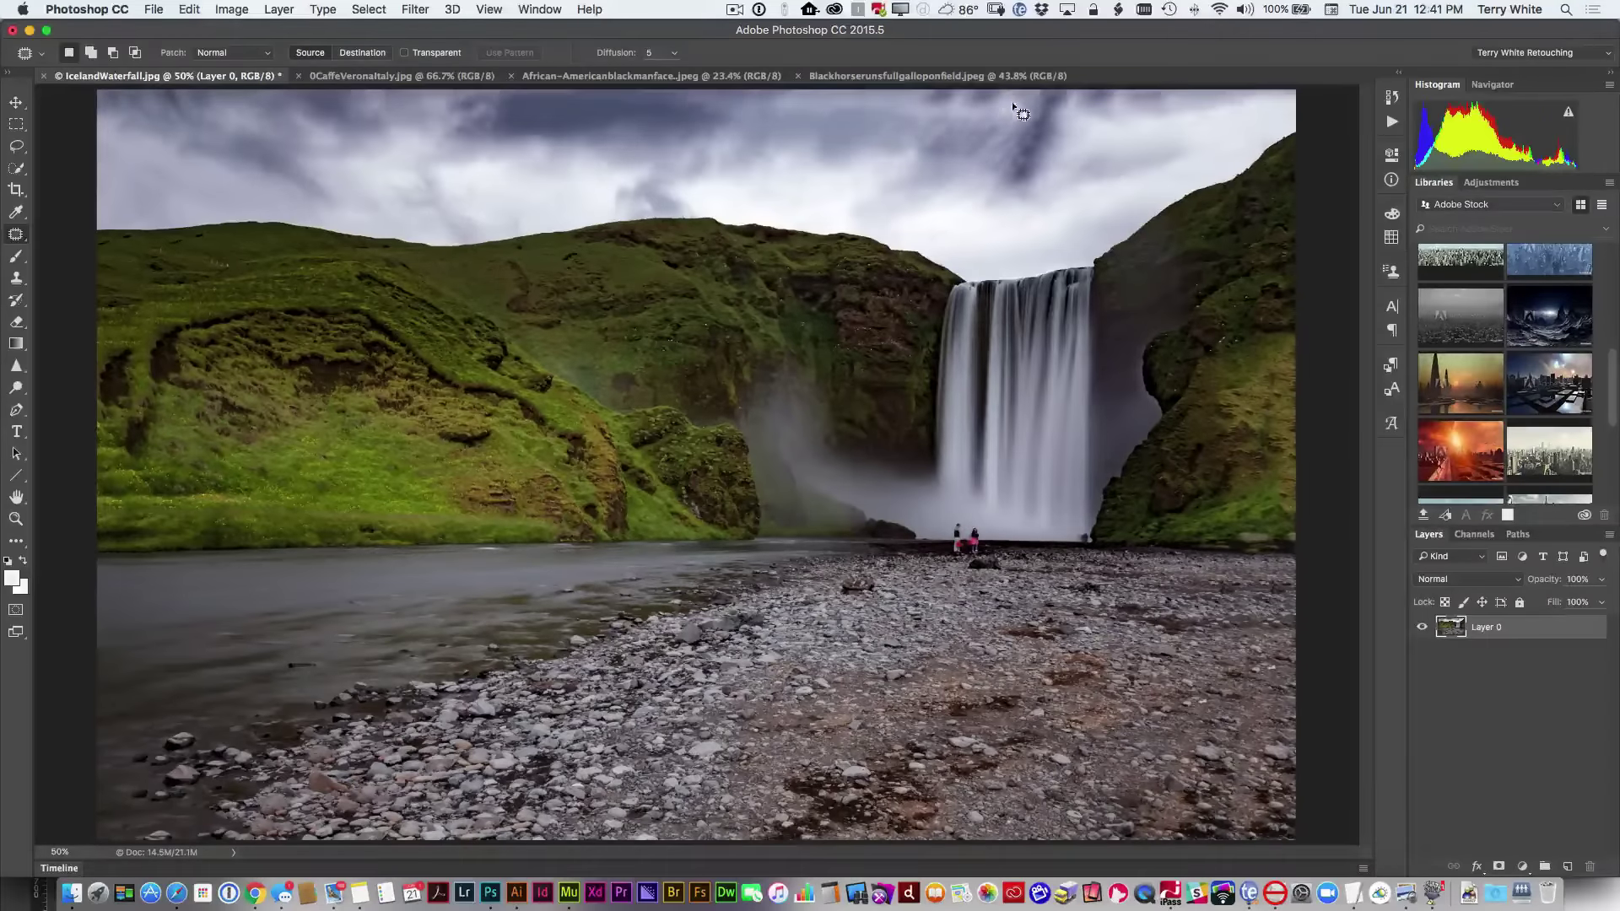
pyautogui.moveTo(1006, 111)
pyautogui.mouseDown()
pyautogui.moveTo(922, 109)
pyautogui.moveTo(891, 143)
pyautogui.moveTo(970, 165)
pyautogui.moveTo(996, 147)
pyautogui.moveTo(1000, 111)
pyautogui.moveTo(824, 160)
pyautogui.mouseUp()
pyautogui.press('super+d')
pyautogui.moveTo(1066, 166)
pyautogui.mouseDown()
pyautogui.moveTo(1075, 109)
pyautogui.moveTo(996, 113)
pyautogui.moveTo(981, 153)
pyautogui.moveTo(1036, 159)
pyautogui.moveTo(1027, 142)
pyautogui.moveTo(1015, 168)
pyautogui.moveTo(1137, 132)
pyautogui.moveTo(998, 156)
pyautogui.moveTo(975, 211)
pyautogui.moveTo(1074, 191)
pyautogui.moveTo(1118, 165)
pyautogui.mouseUp()
pyautogui.press('super+d')
pyautogui.press('super+d')
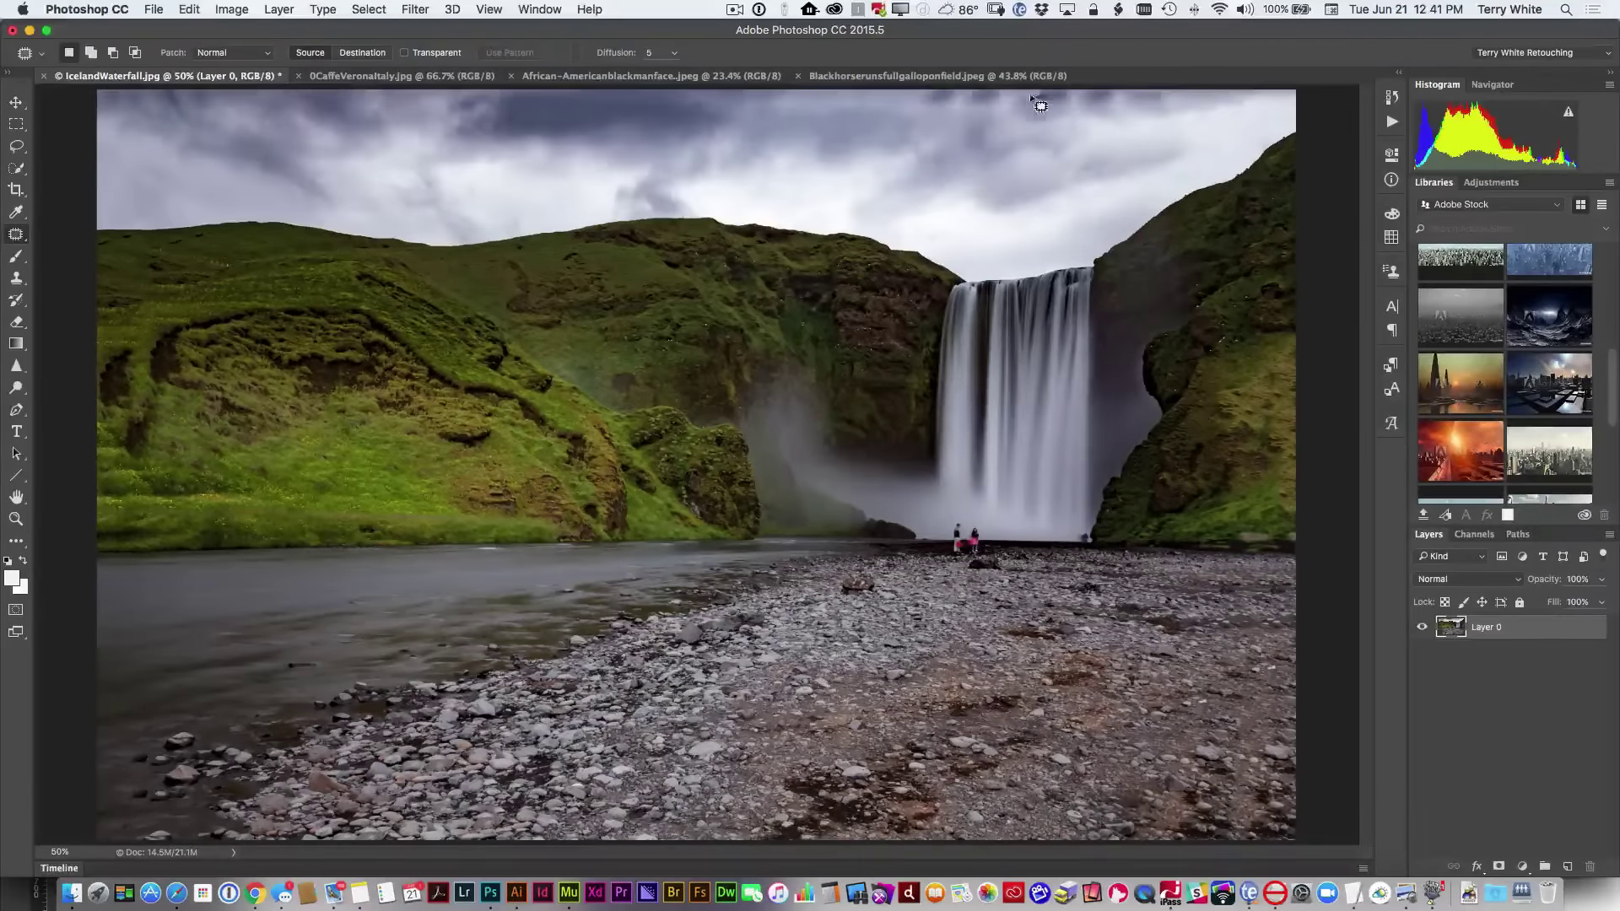
pyautogui.moveTo(1038, 96)
pyautogui.mouseDown()
pyautogui.moveTo(895, 103)
pyautogui.moveTo(928, 122)
pyautogui.moveTo(1040, 98)
pyautogui.moveTo(1001, 134)
pyautogui.mouseUp()
pyautogui.press('super+d')
# Step: Switch to the 0CaffeVeronaItaly.jpg image and add the text "Caffe" above the neon sign
pyautogui.click(342, 77)
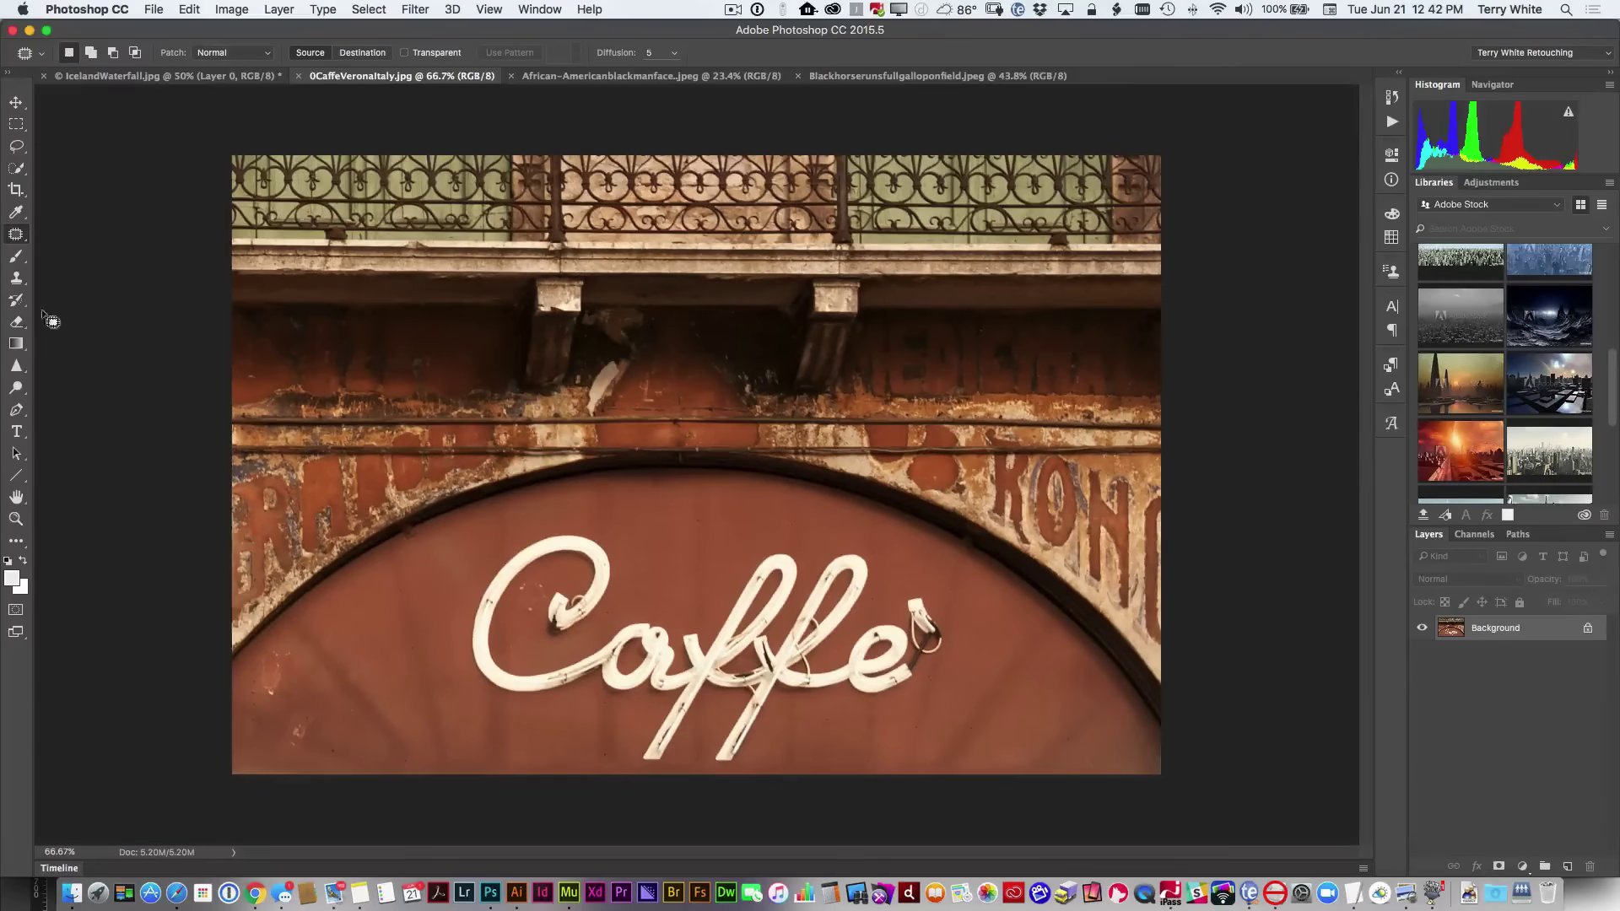
pyautogui.click(16, 431)
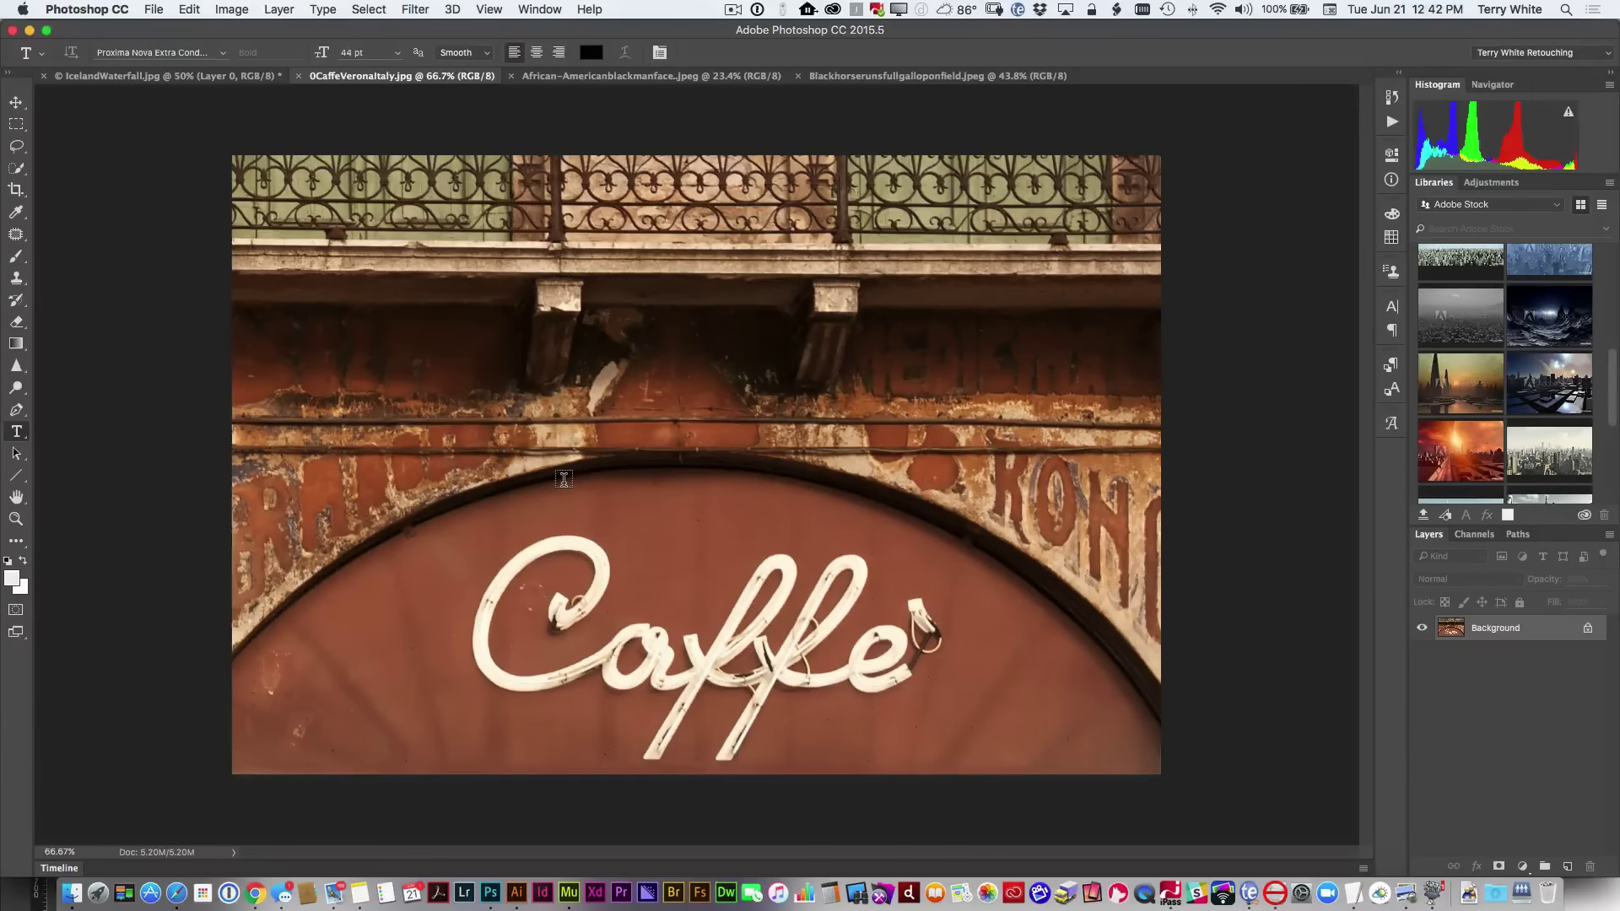
pyautogui.click(563, 479)
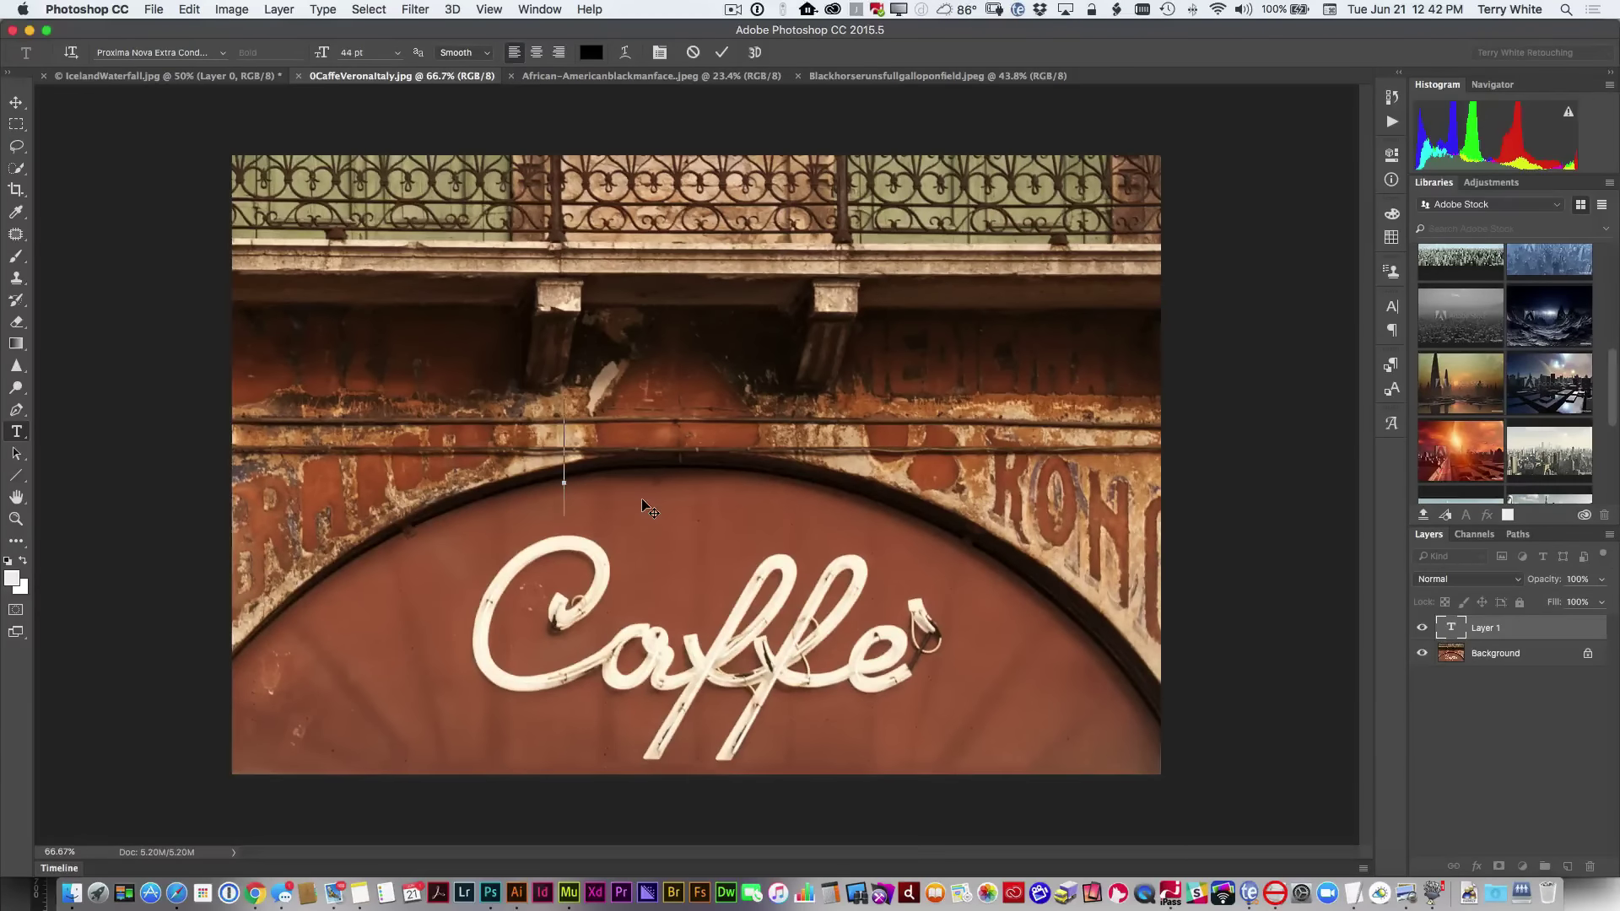
pyautogui.write('Ca')
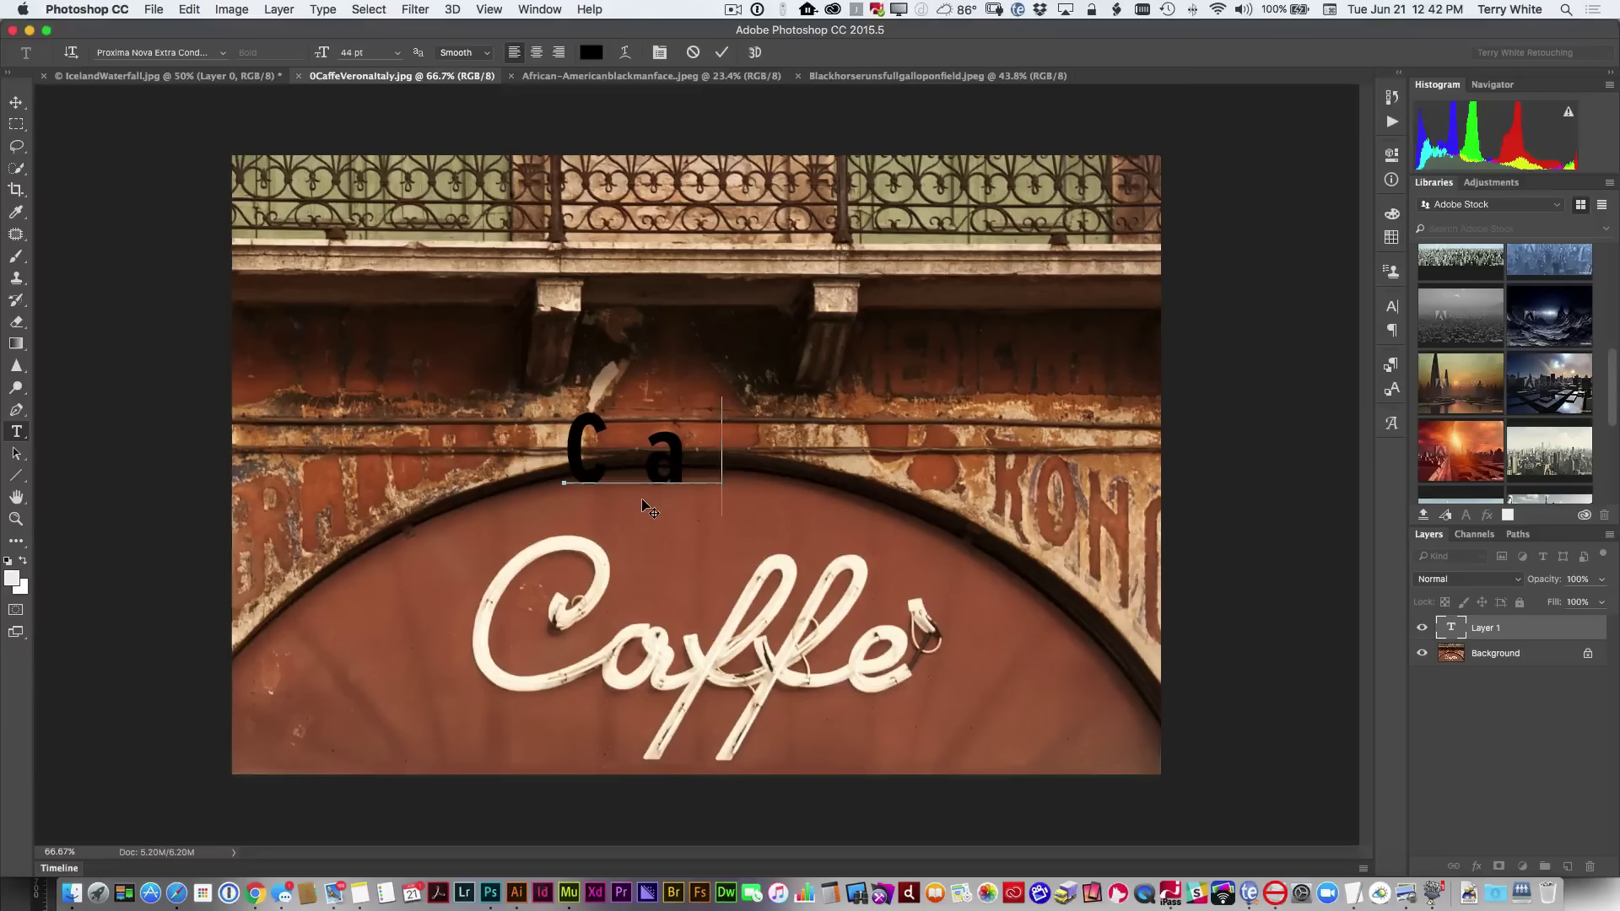
pyautogui.write('ffe')
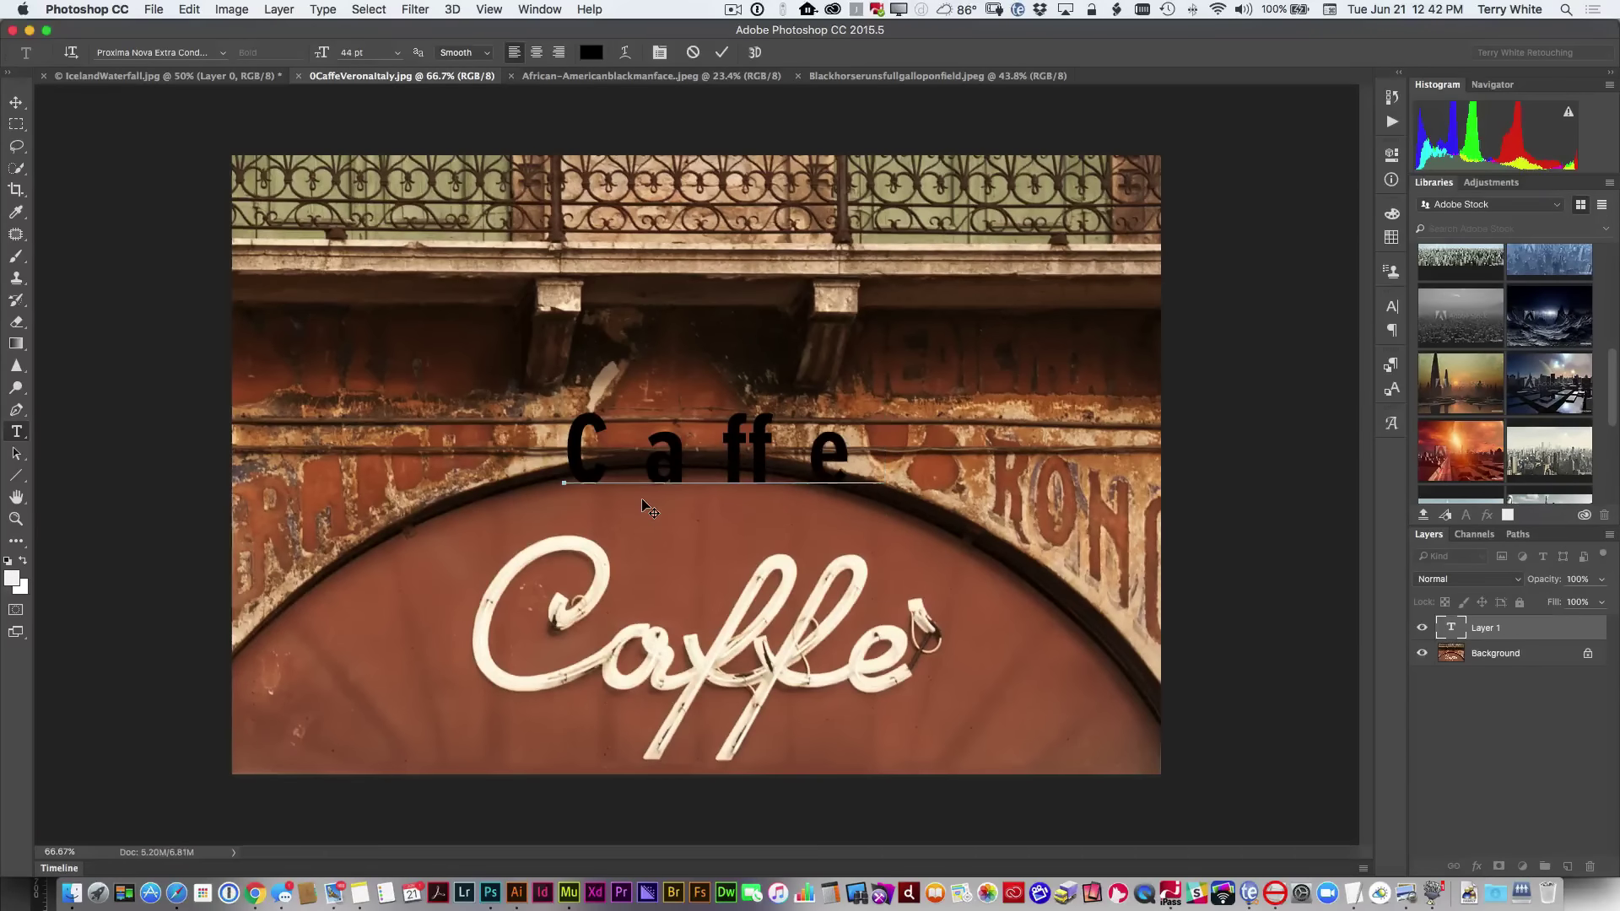
# Step: Set the tracking of the whole "Caffe" text to 0
pyautogui.press('super+a')
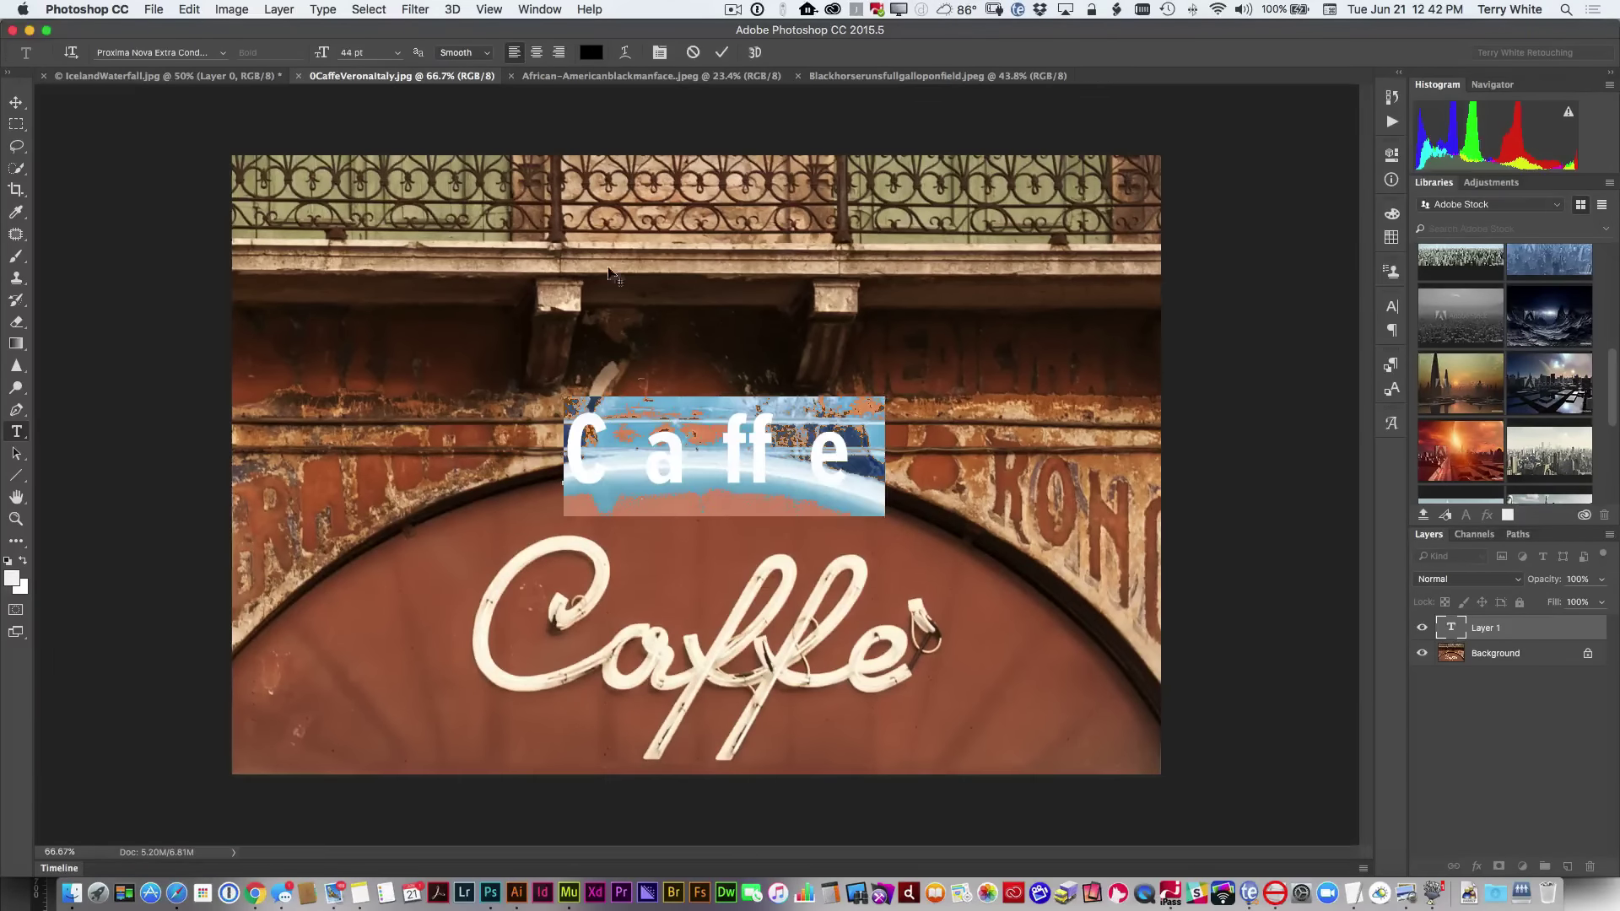
pyautogui.click(659, 53)
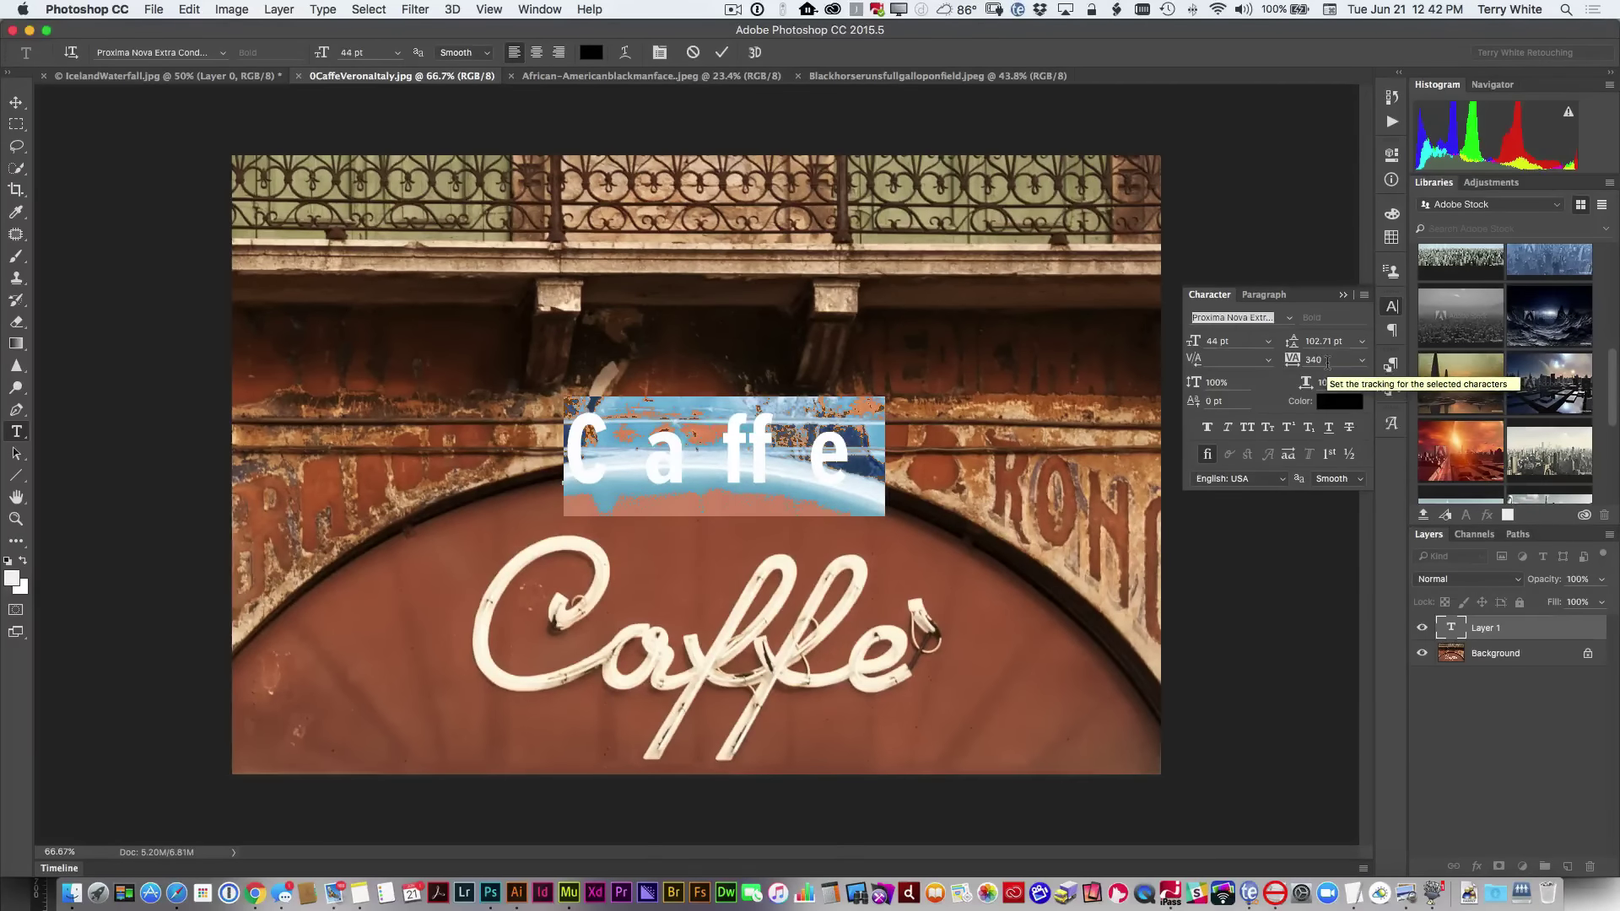
pyautogui.click(1283, 362)
pyautogui.write('0')
pyautogui.press('Tab')
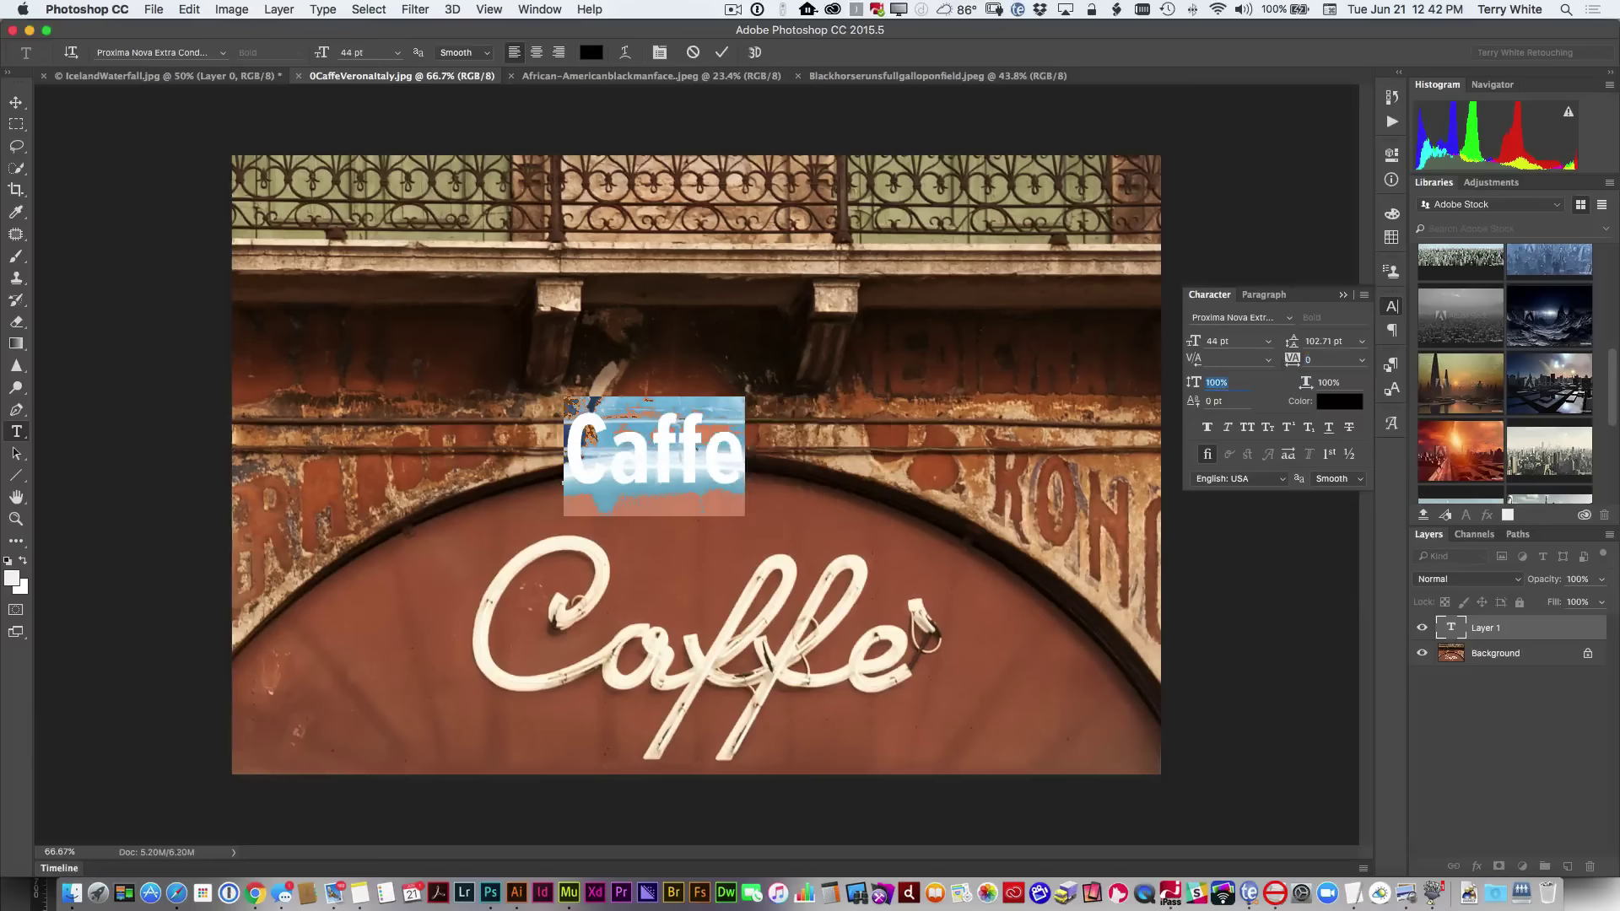
# Step: Color the "Caffe" text with the cream tone fdf7e9 sampled from the neon sign and commit the text
pyautogui.click(1337, 414)
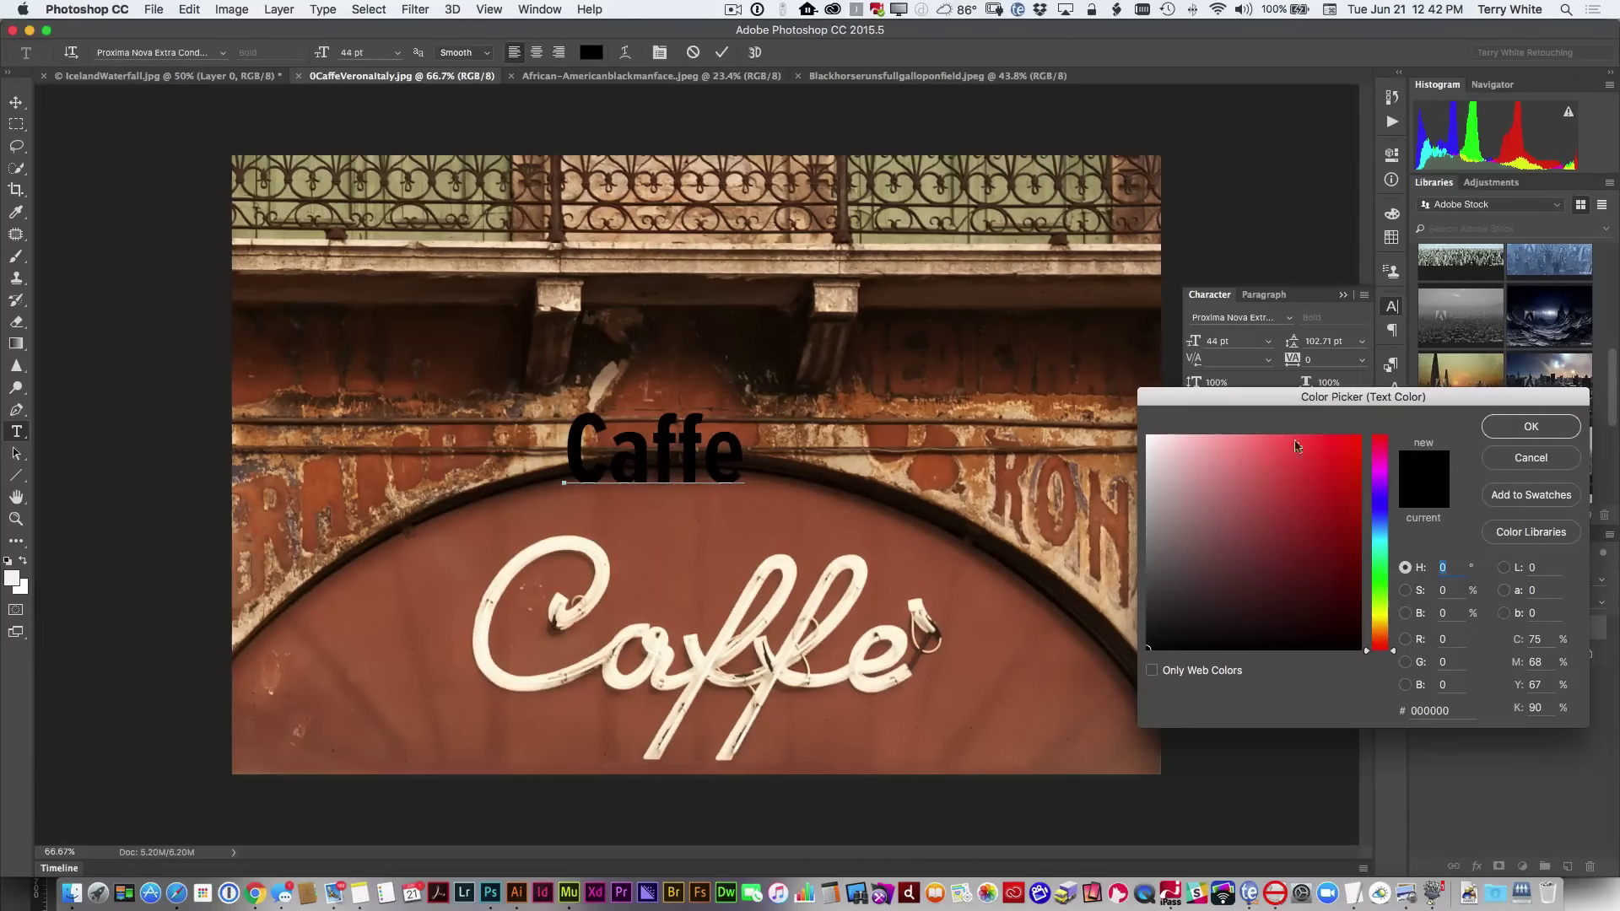
pyautogui.click(840, 614)
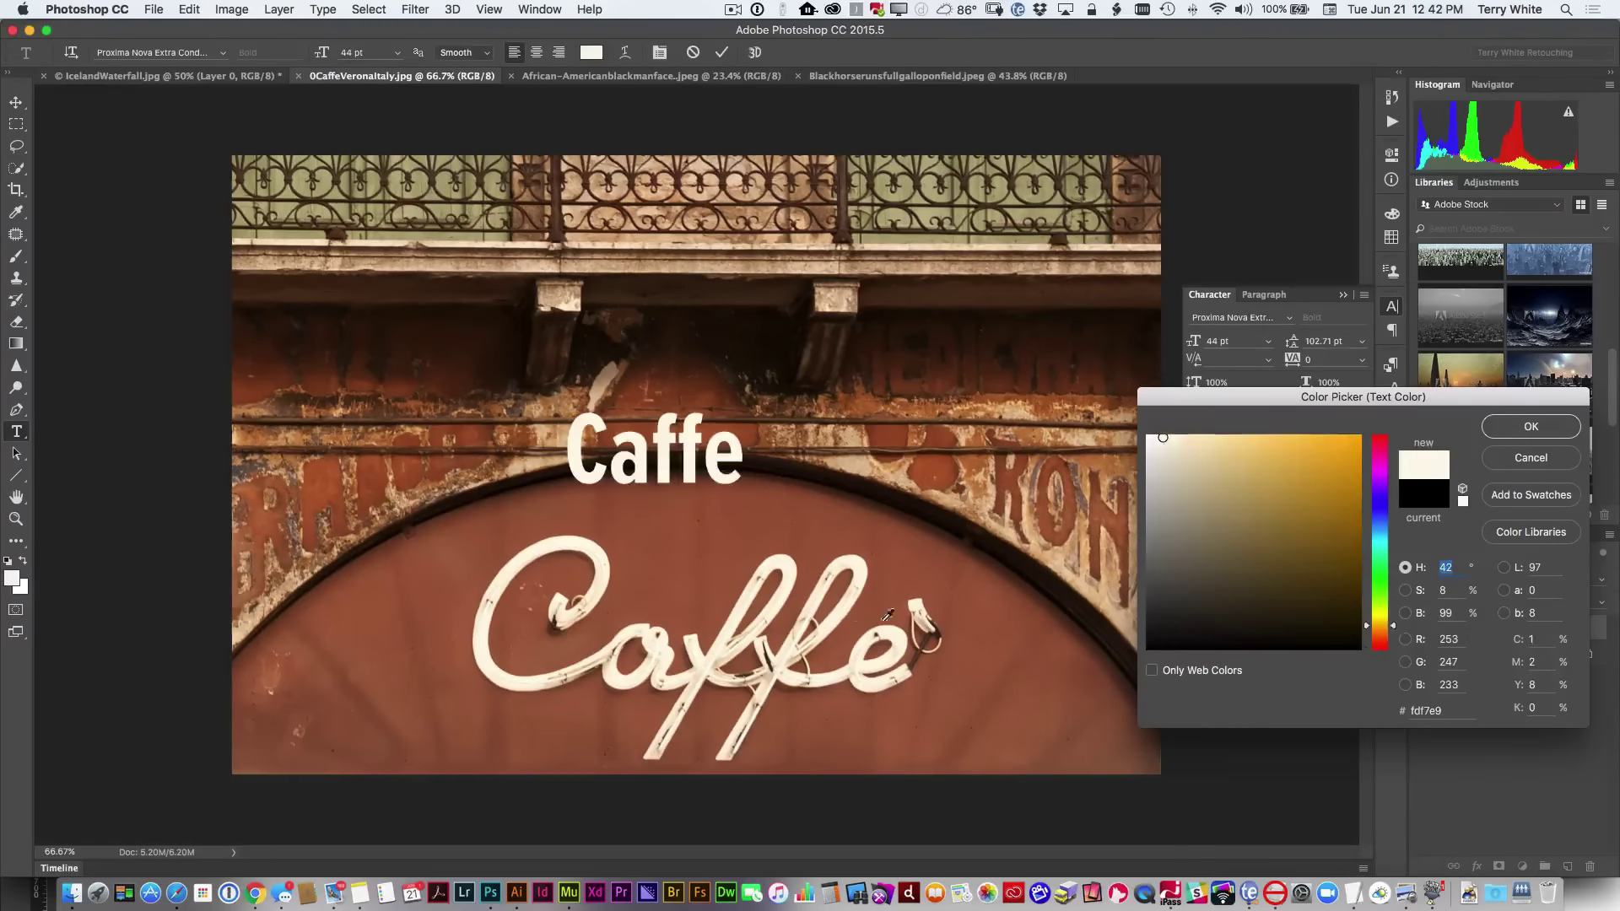
pyautogui.click(1555, 429)
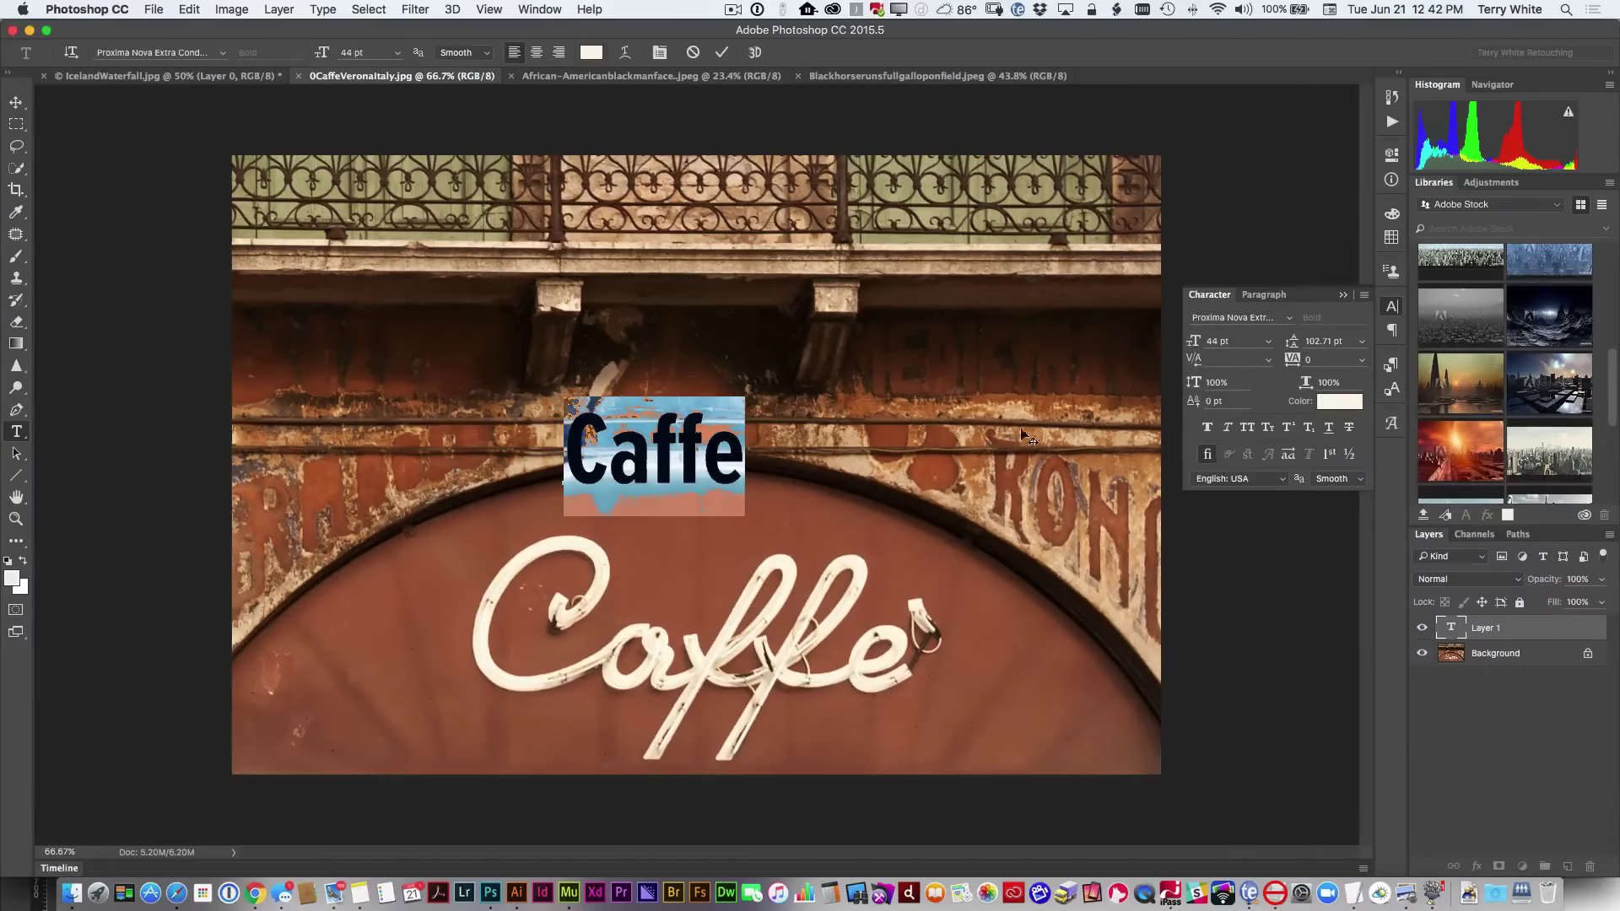
pyautogui.click(673, 448)
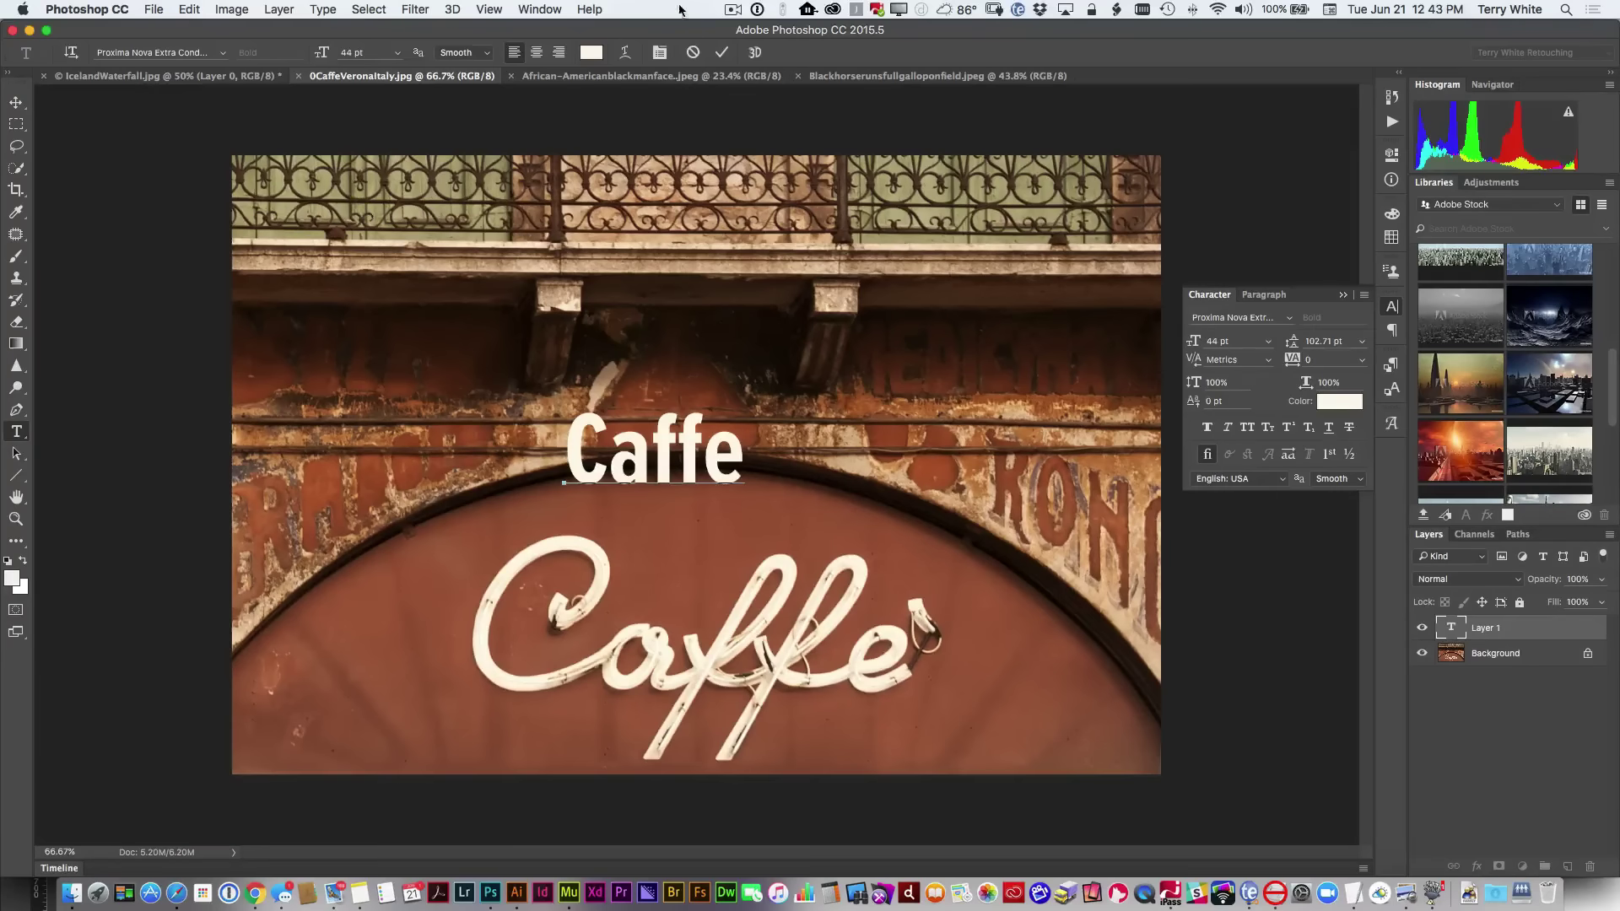
pyautogui.click(719, 52)
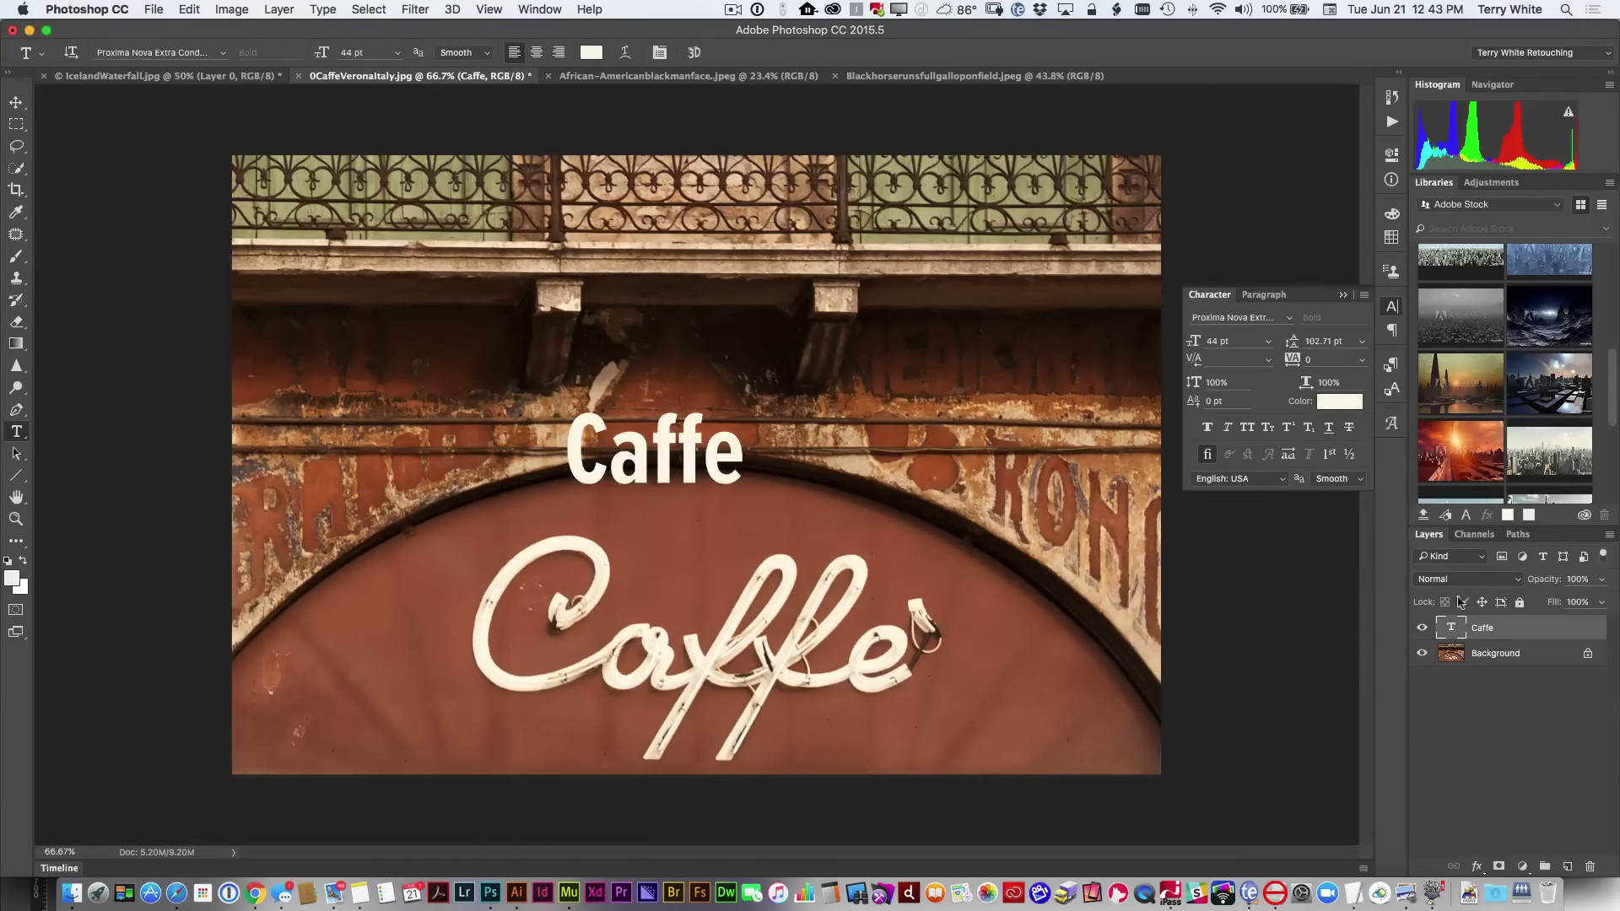
pyautogui.click(1343, 295)
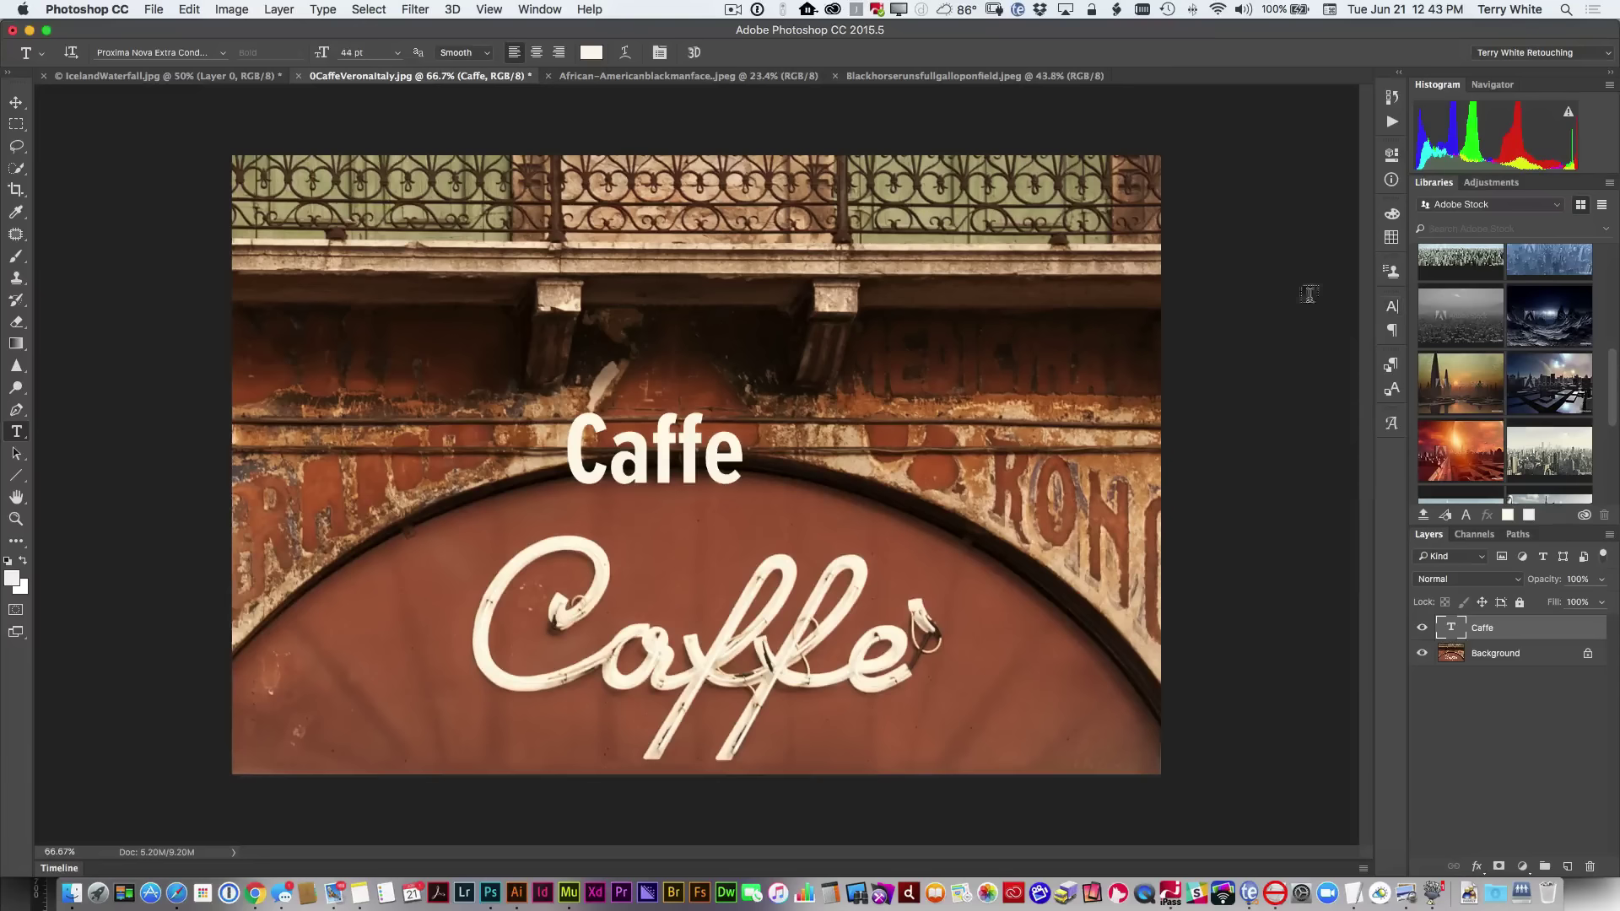
# Step: Select the neon Caffe lettering with a rectangular marquee and run Match Font on it
pyautogui.click(17, 125)
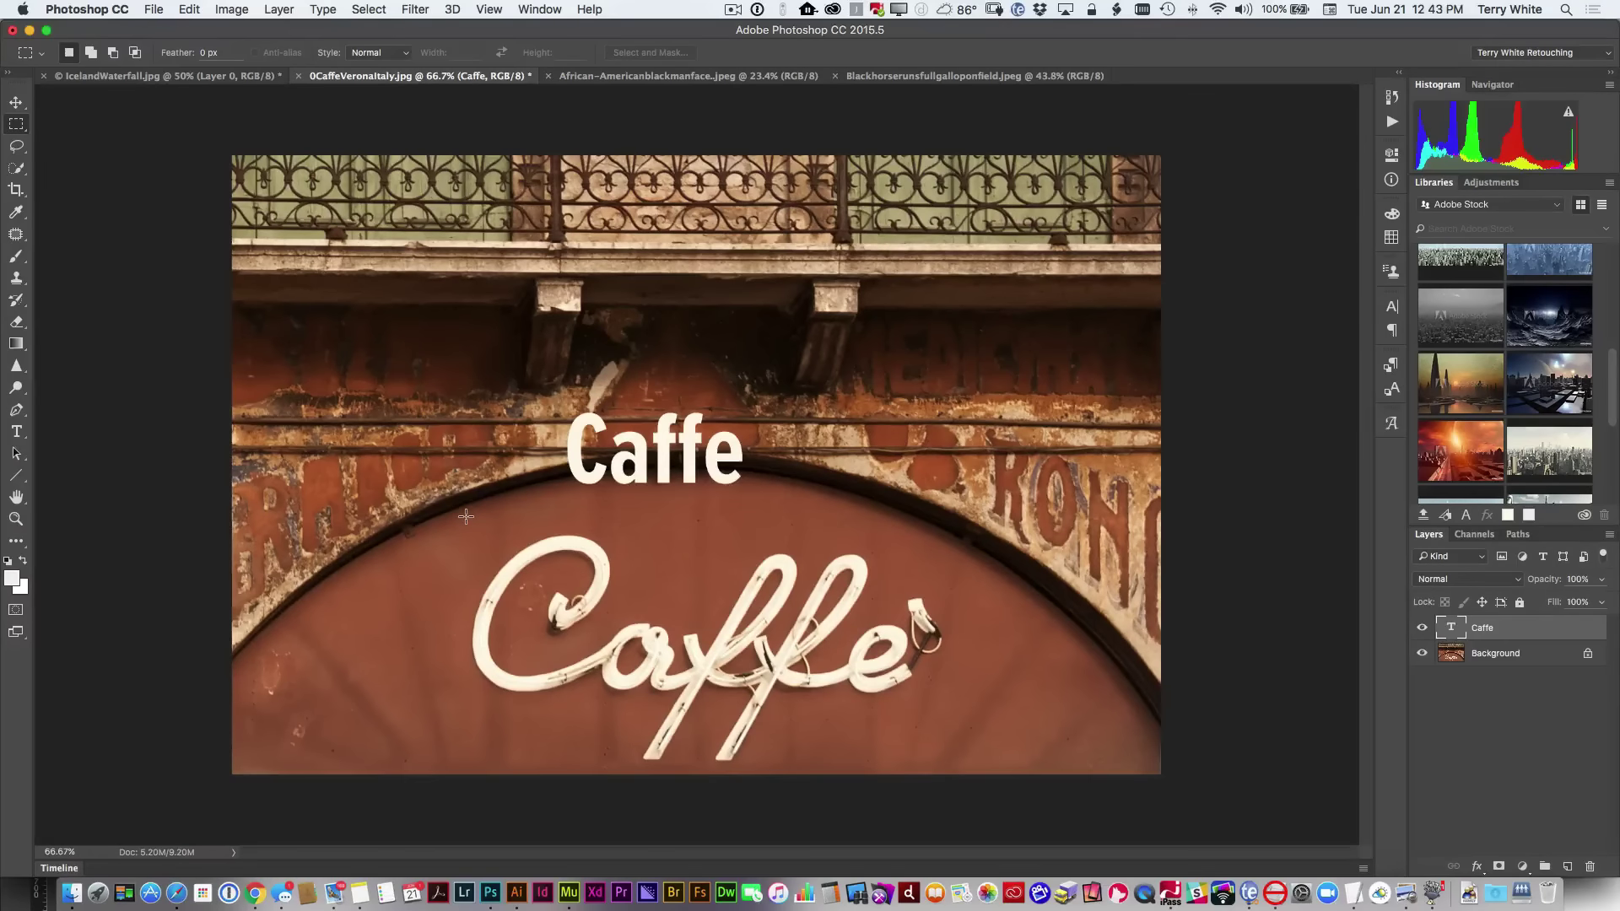
pyautogui.moveTo(468, 518); pyautogui.dragTo(913, 765)
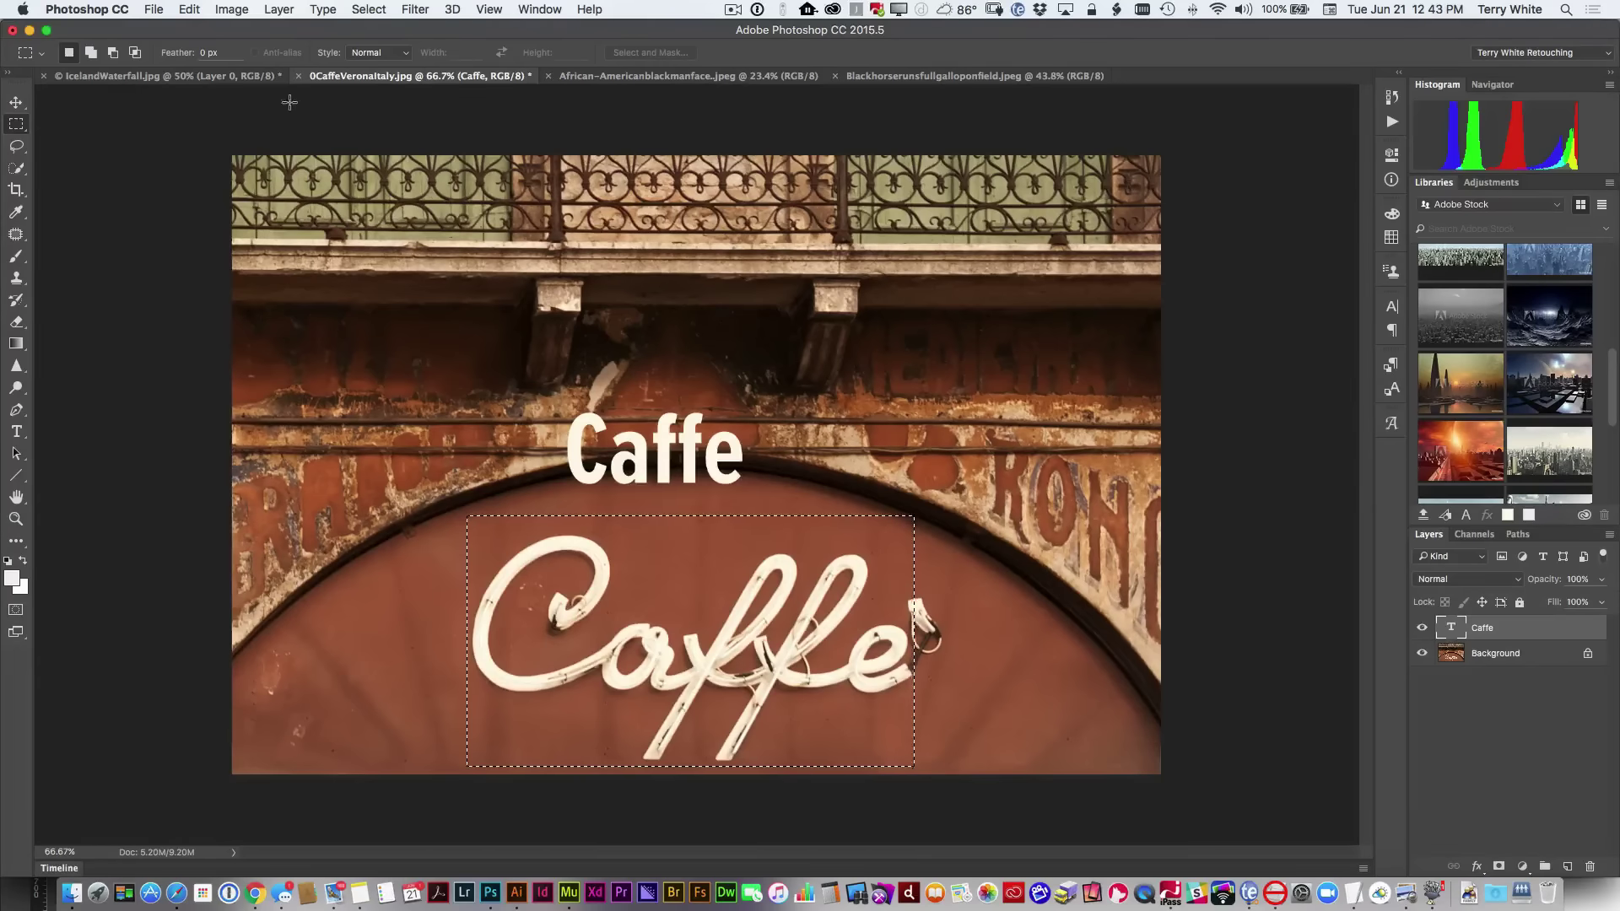
pyautogui.click(319, 9)
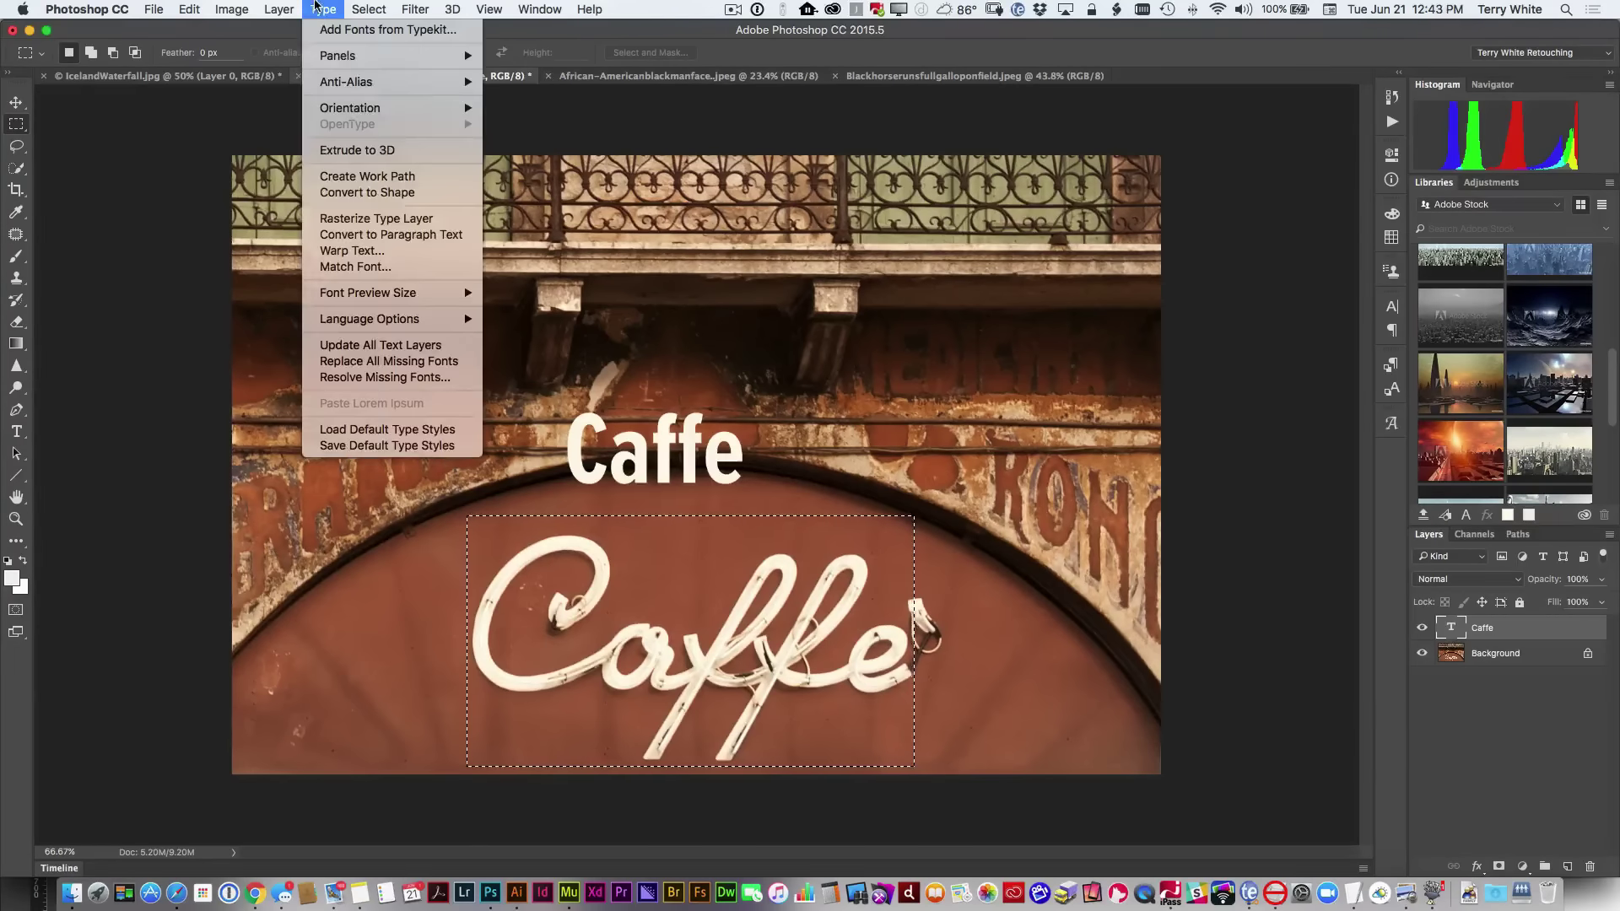
pyautogui.click(395, 265)
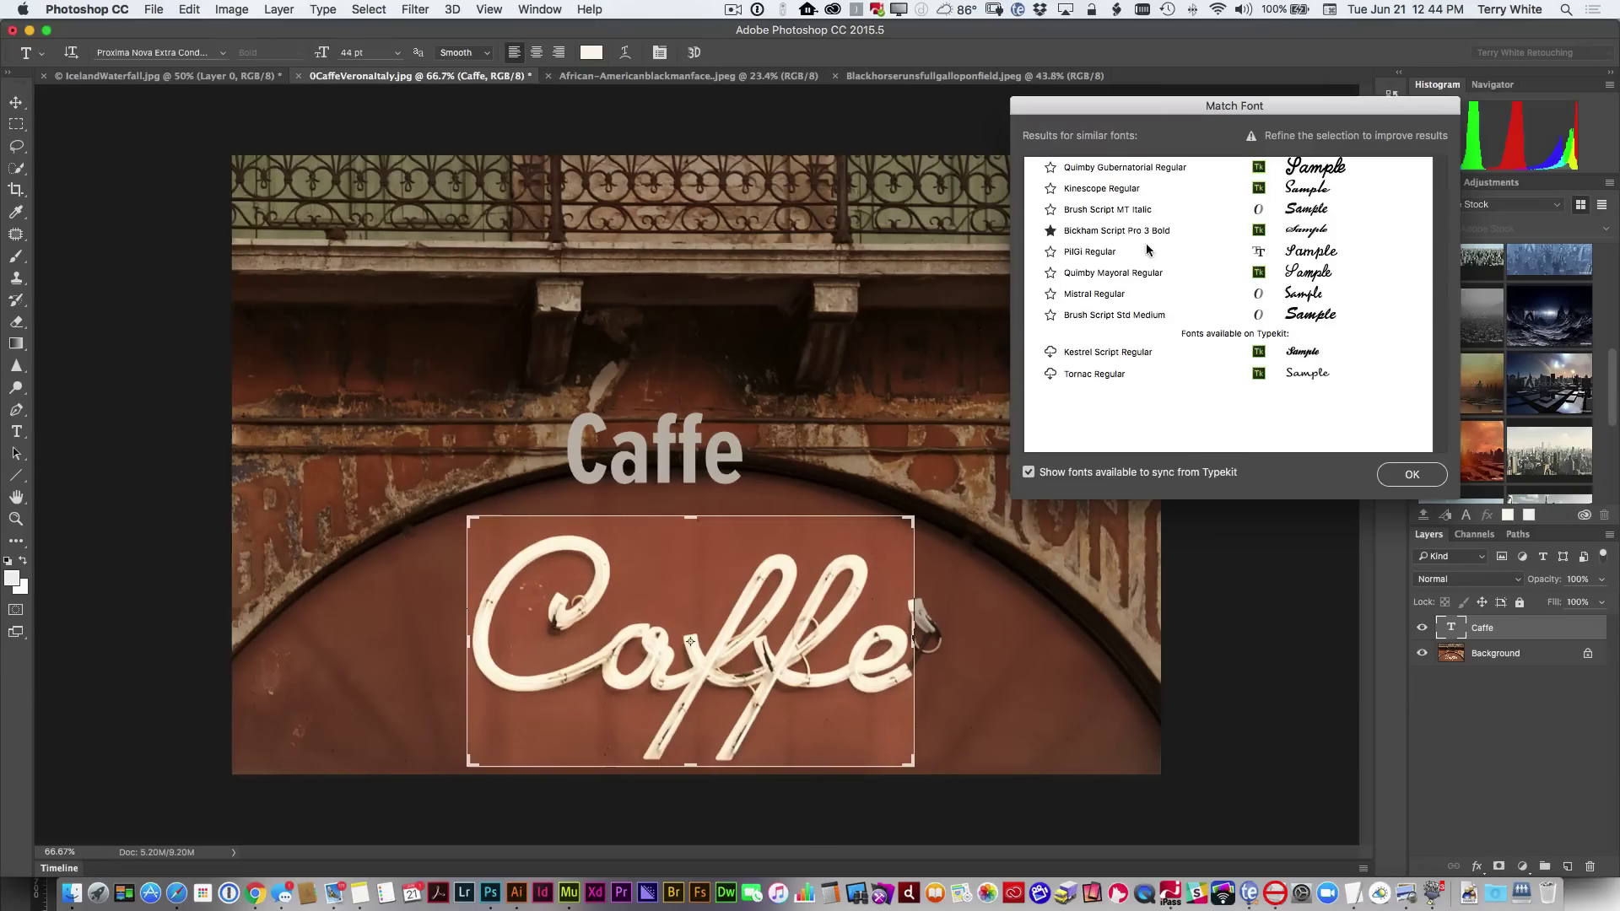
# Step: Preview Kinescope, Quimby Mayoral and Mistral on the "Caffe" text, sync Tornac Regular from Typekit, and choose Kinescope Regular
pyautogui.click(1093, 194)
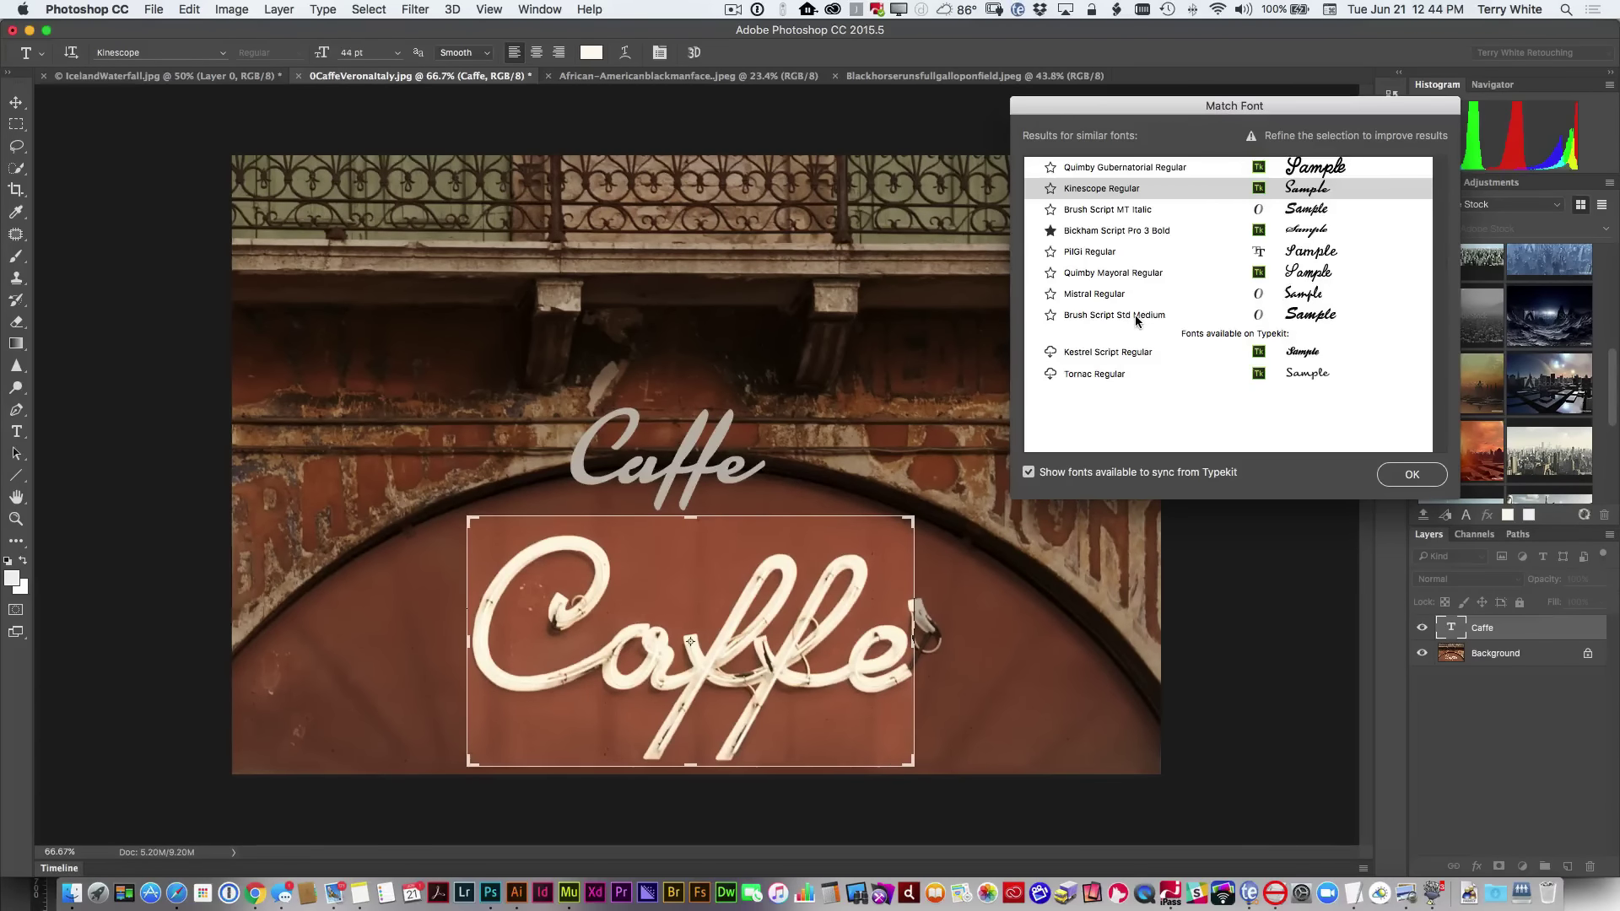
pyautogui.click(1074, 279)
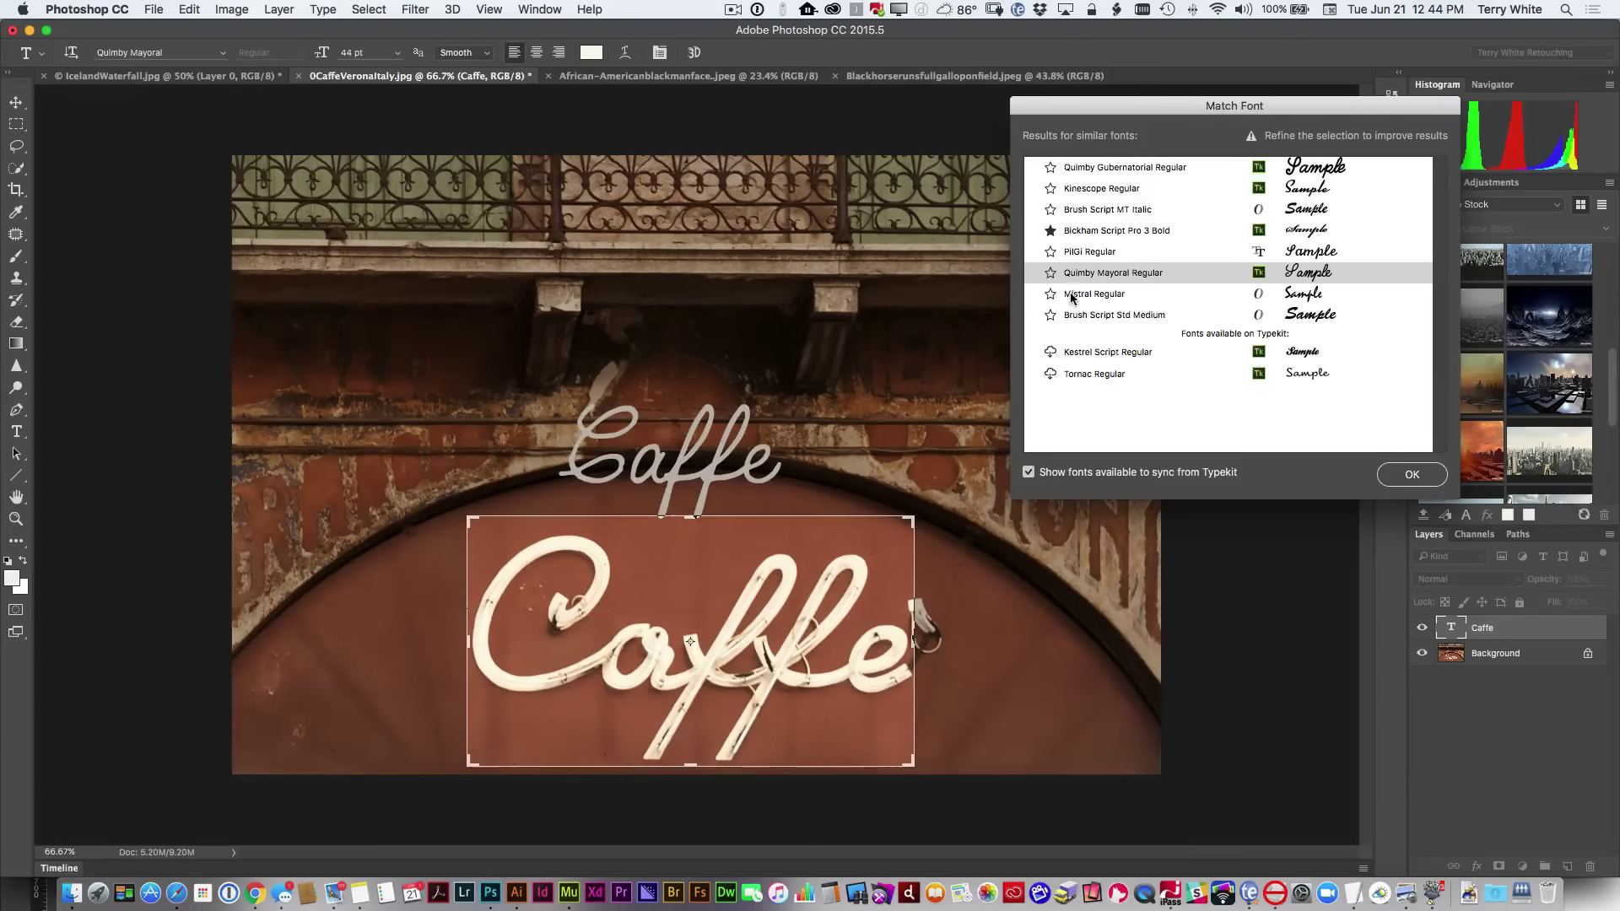
pyautogui.click(1073, 297)
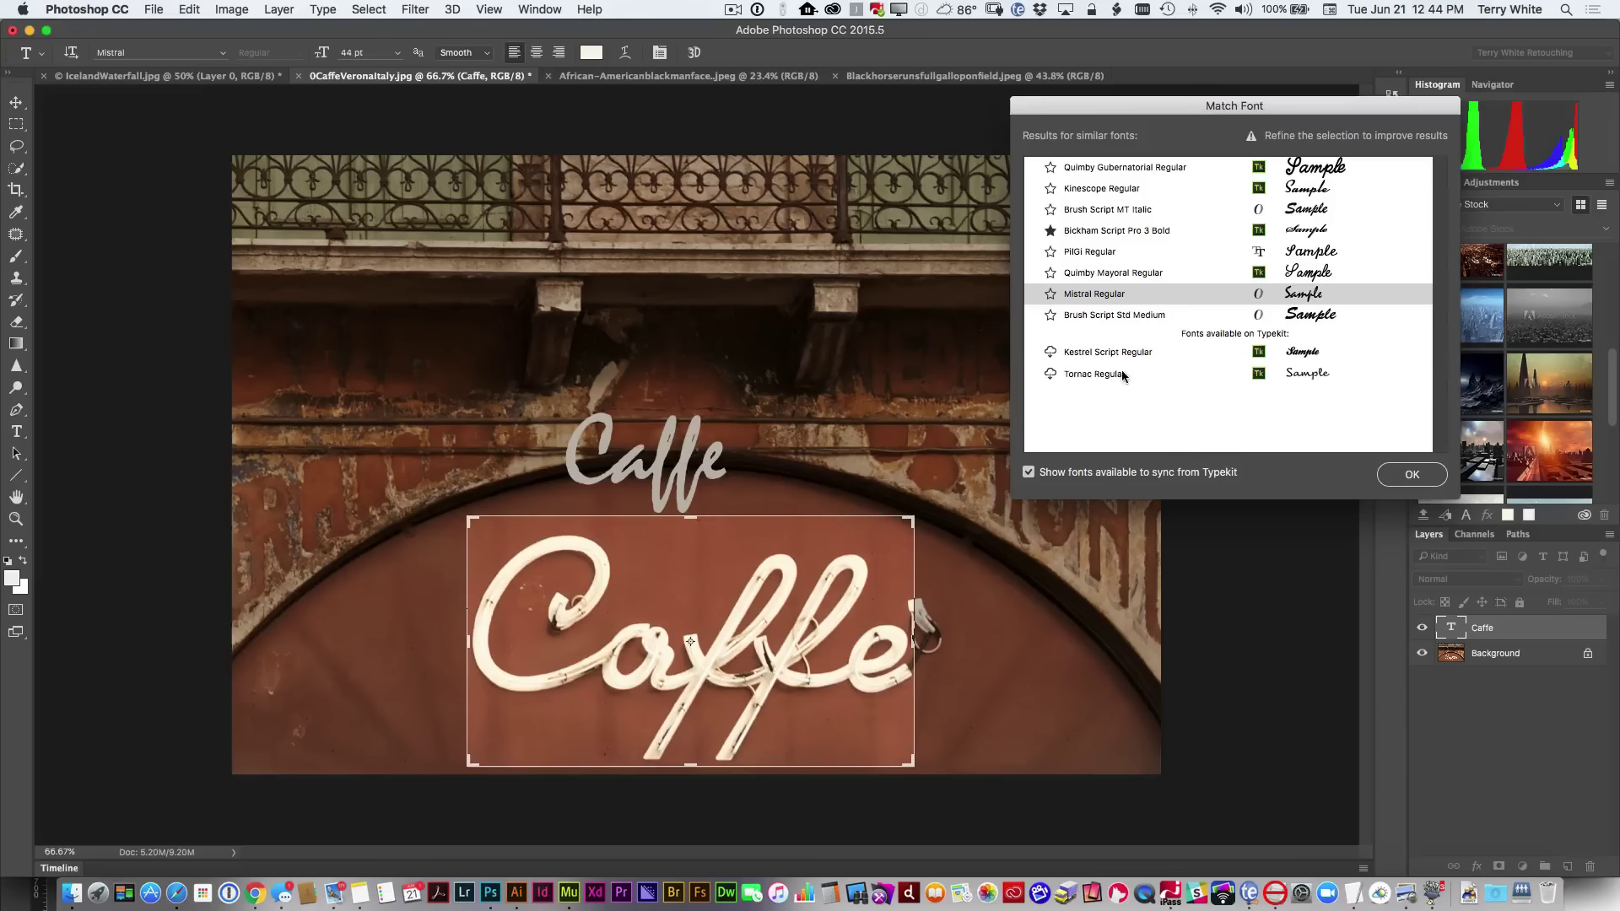
pyautogui.click(1051, 375)
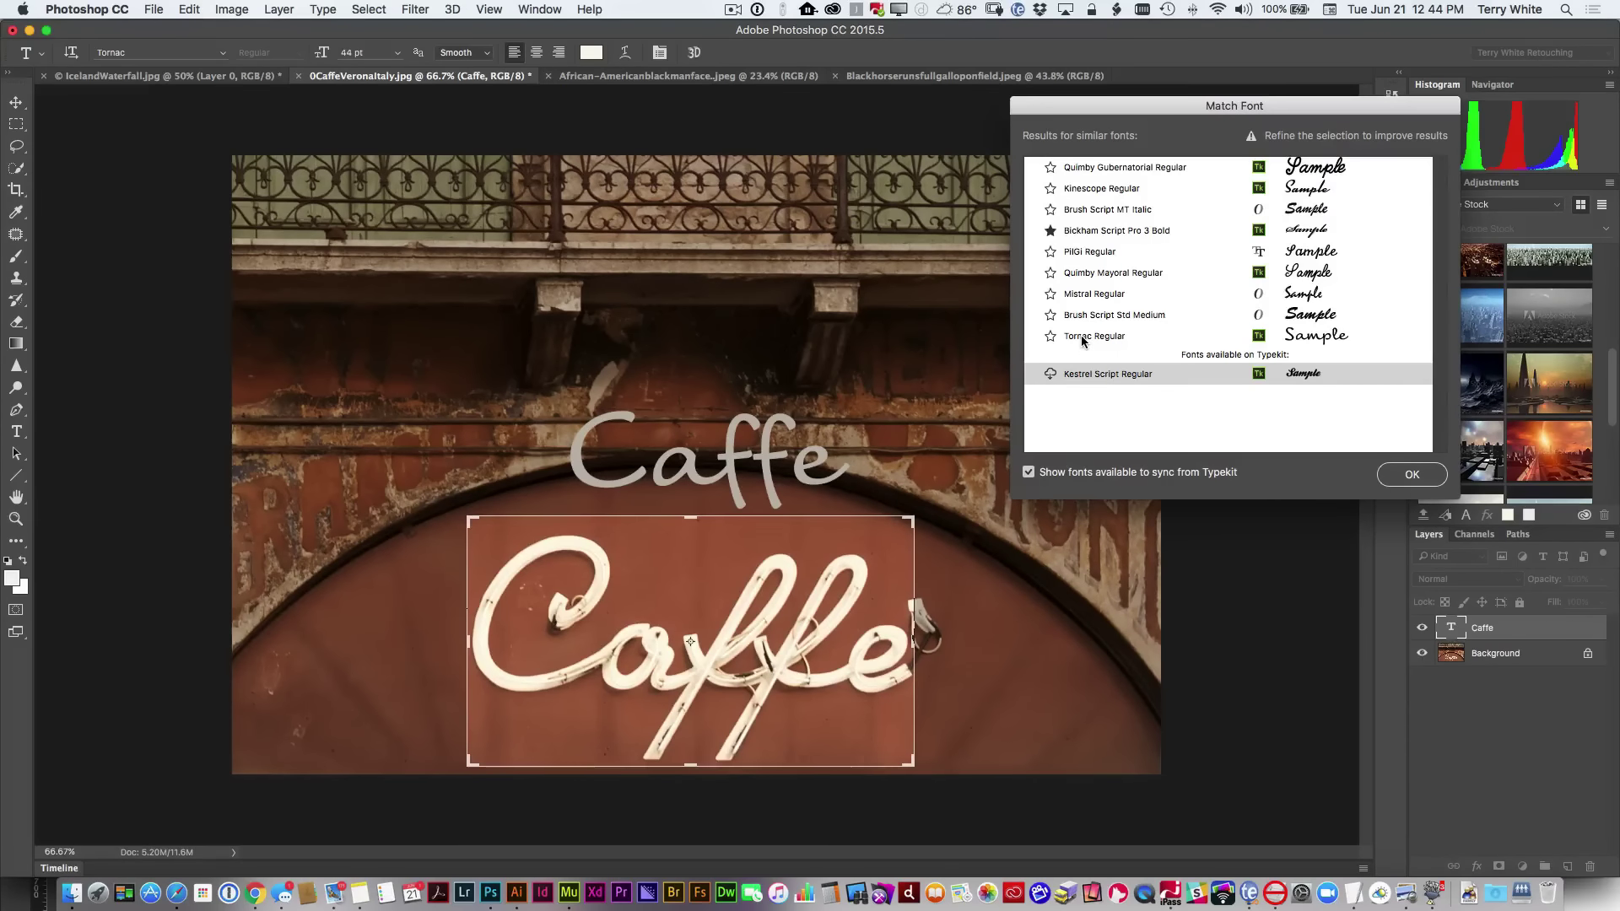
pyautogui.click(1077, 199)
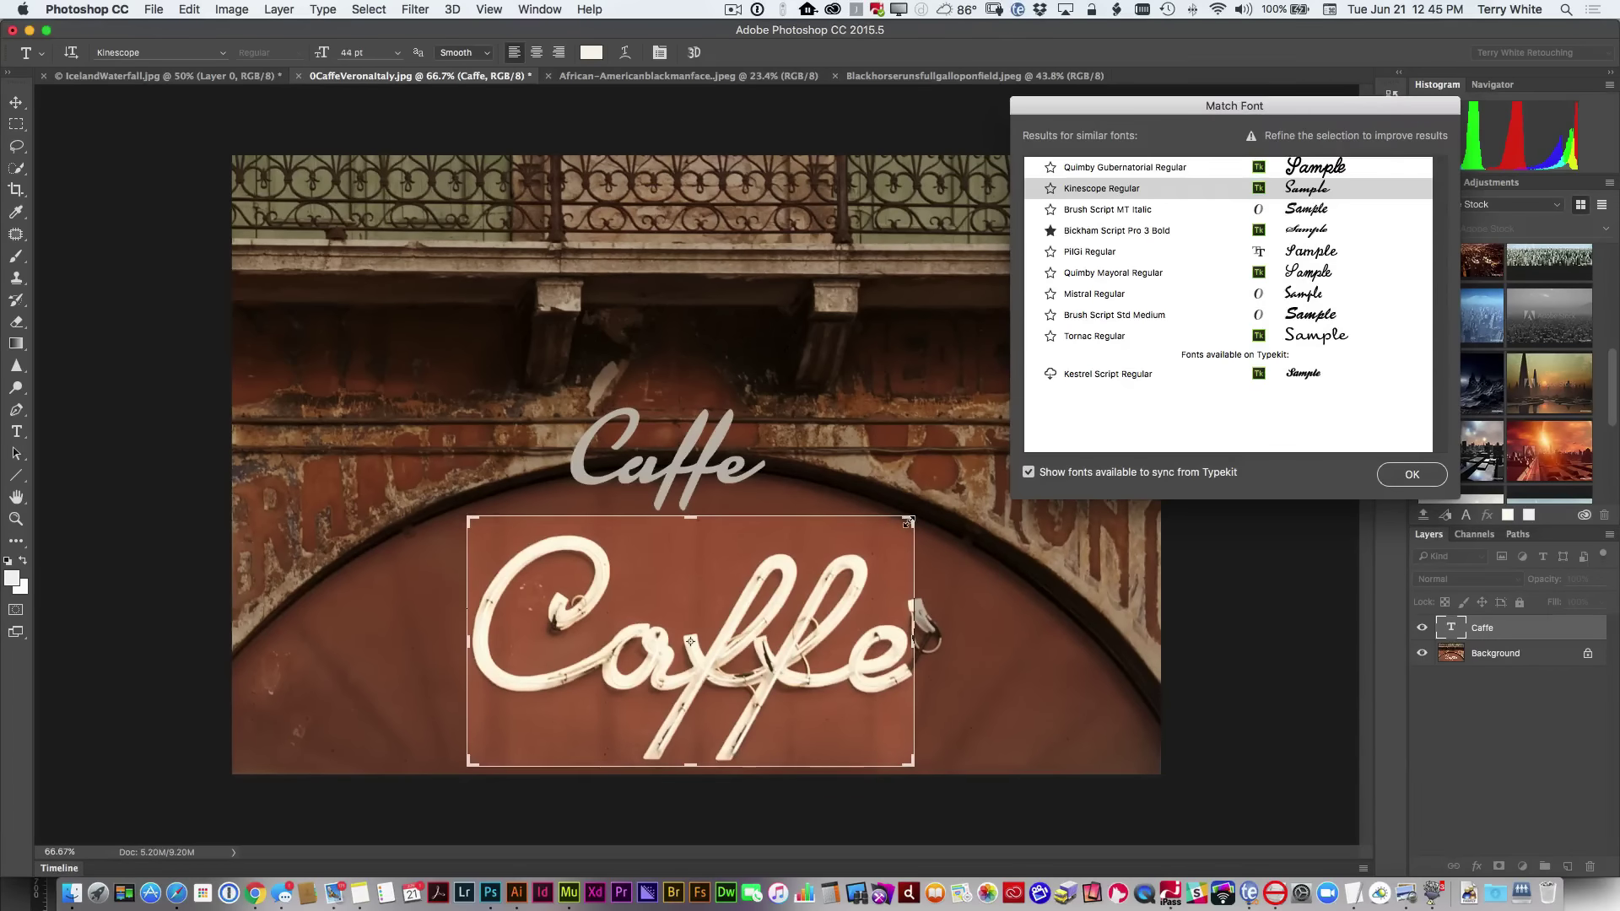
# Step: Compare font matches for different parts of the neon lettering by resizing the Match Font area, accept the Kinescope match and deselect
pyautogui.moveTo(907, 523); pyautogui.dragTo(681, 512)
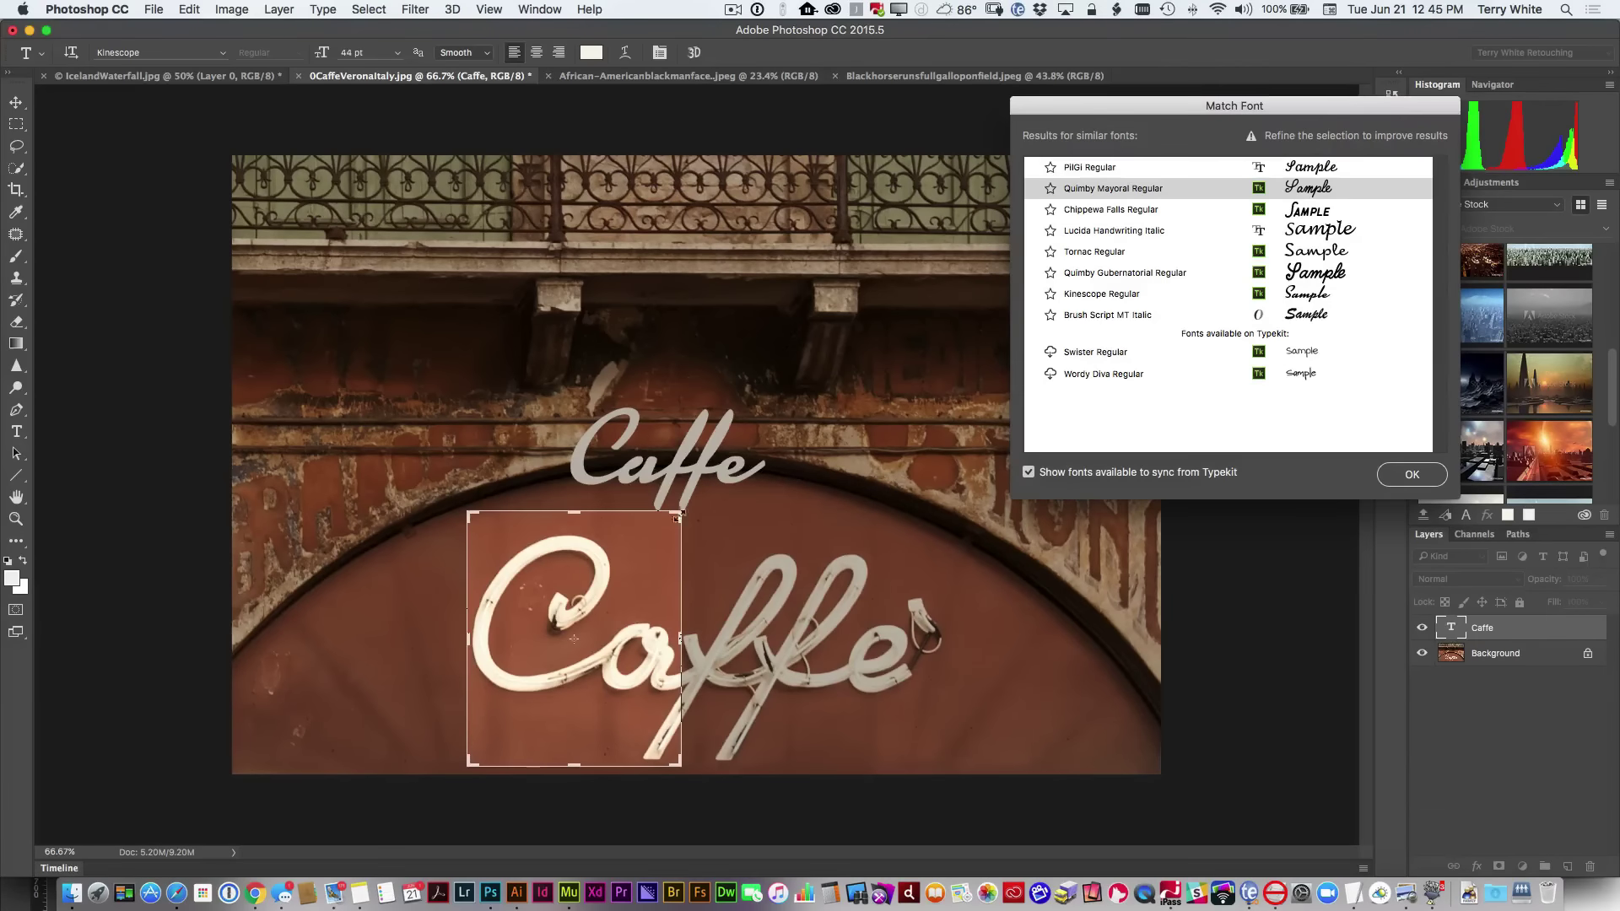
pyautogui.moveTo(680, 512); pyautogui.dragTo(801, 533)
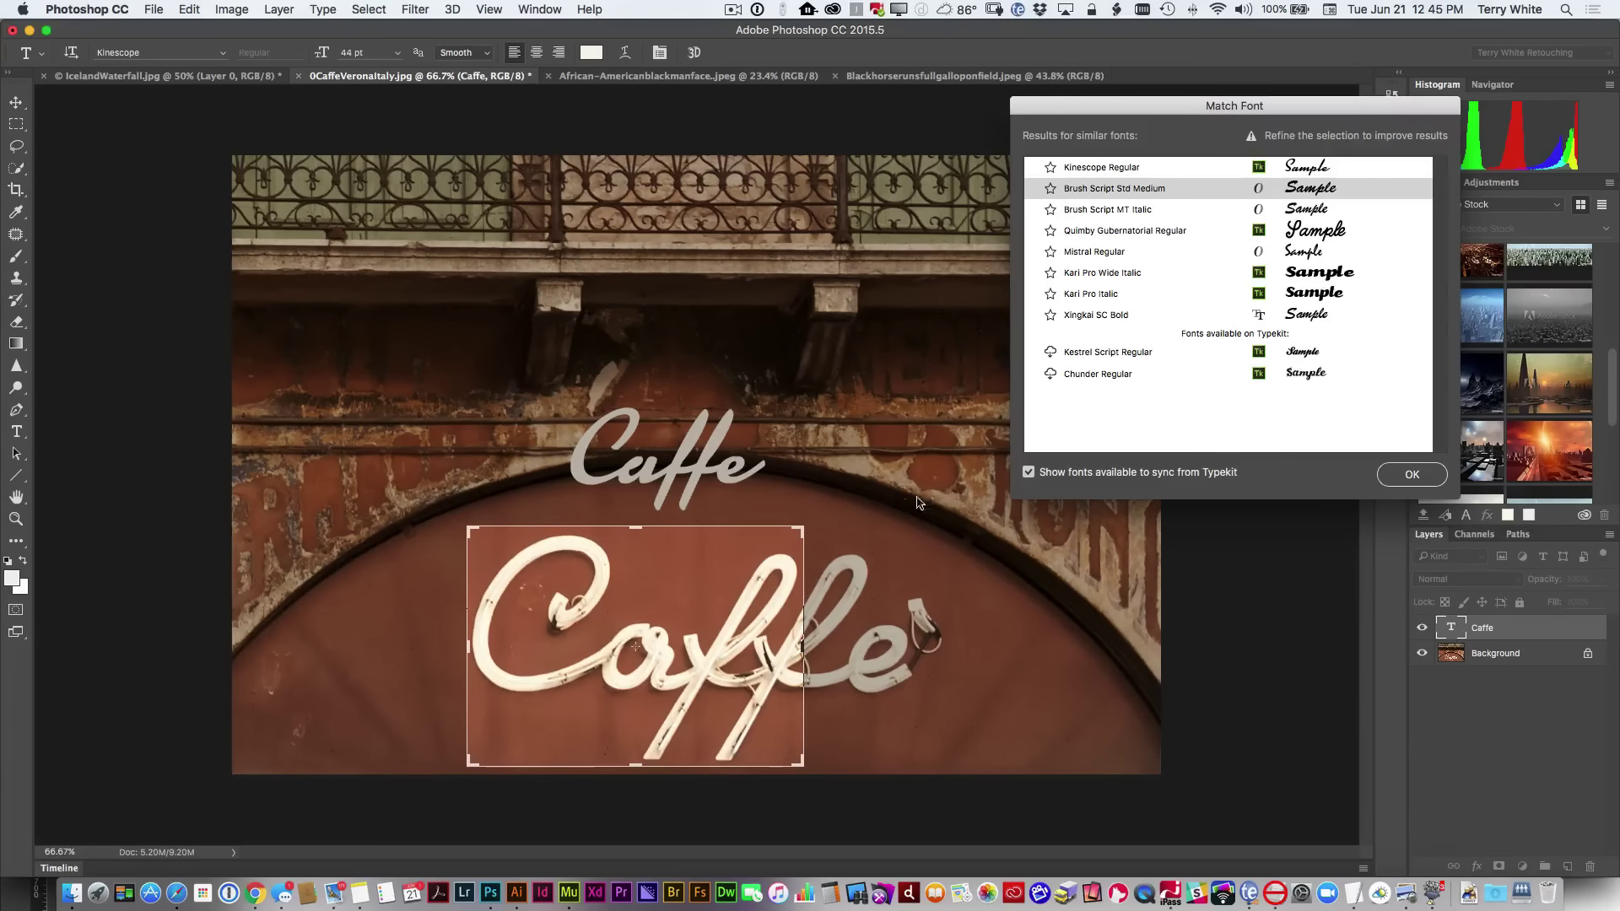
pyautogui.moveTo(812, 525); pyautogui.dragTo(609, 516)
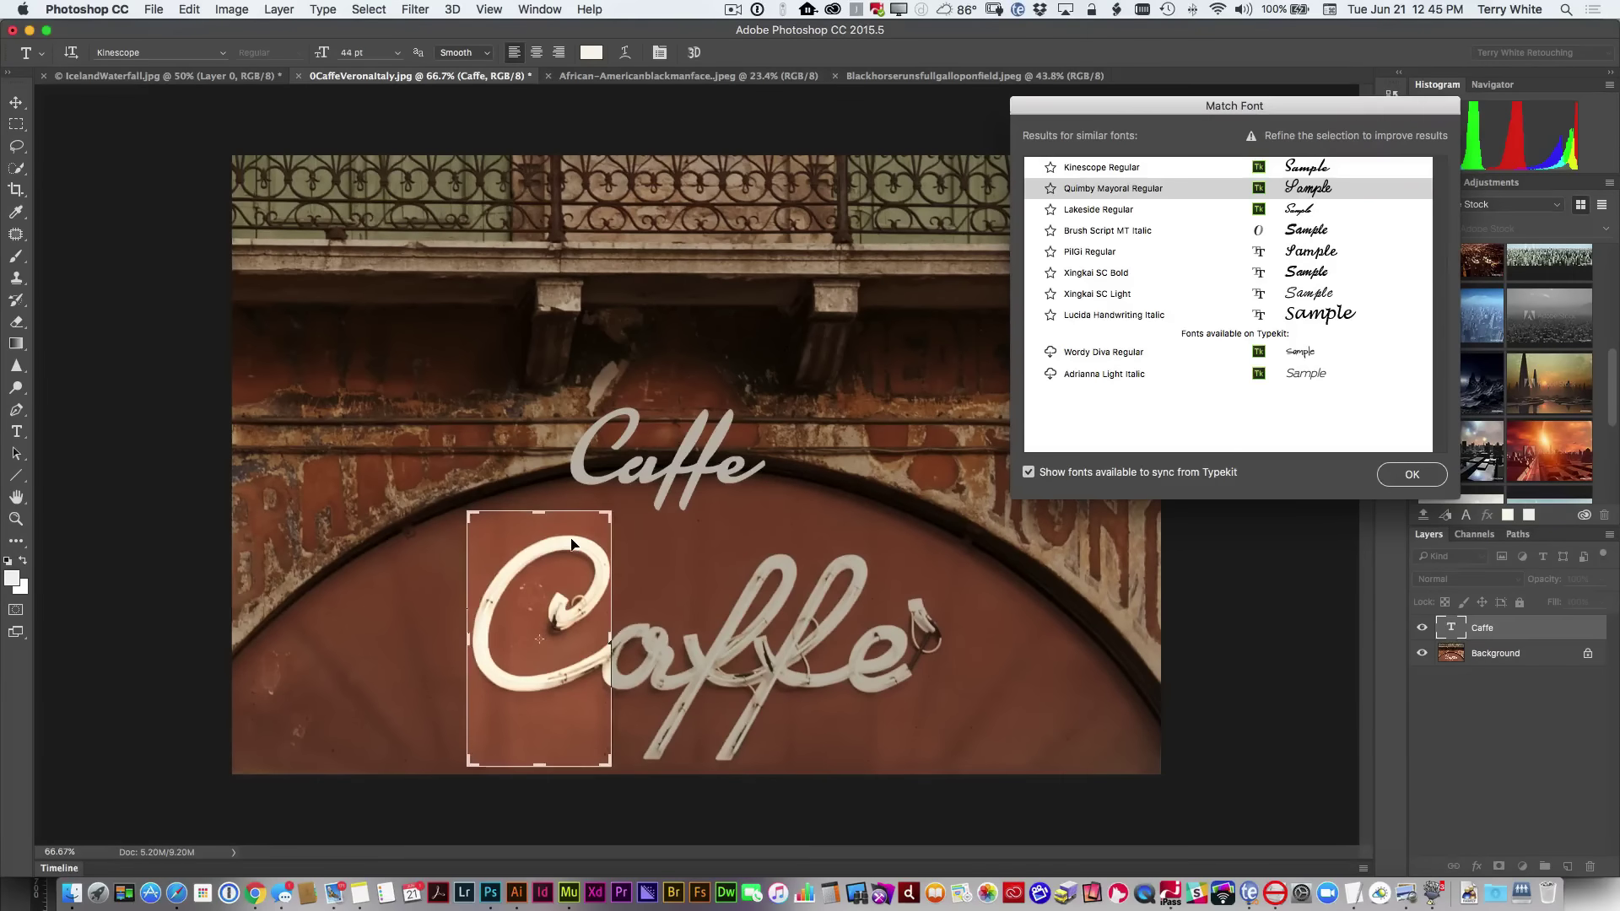
pyautogui.moveTo(571, 544); pyautogui.dragTo(795, 548)
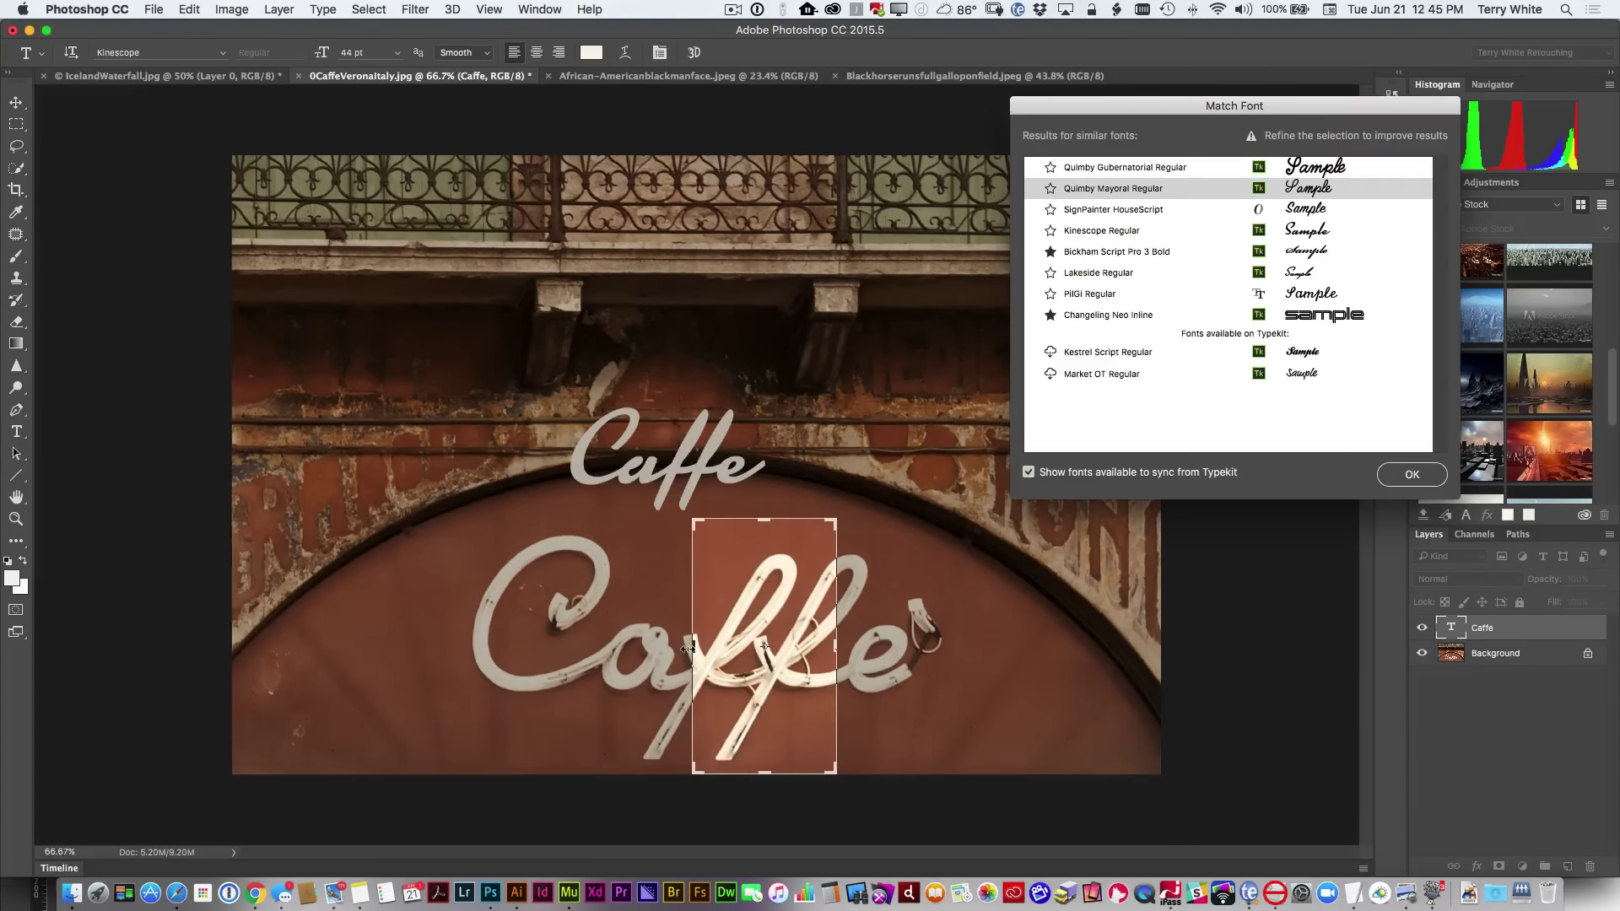
pyautogui.moveTo(696, 648); pyautogui.dragTo(588, 648)
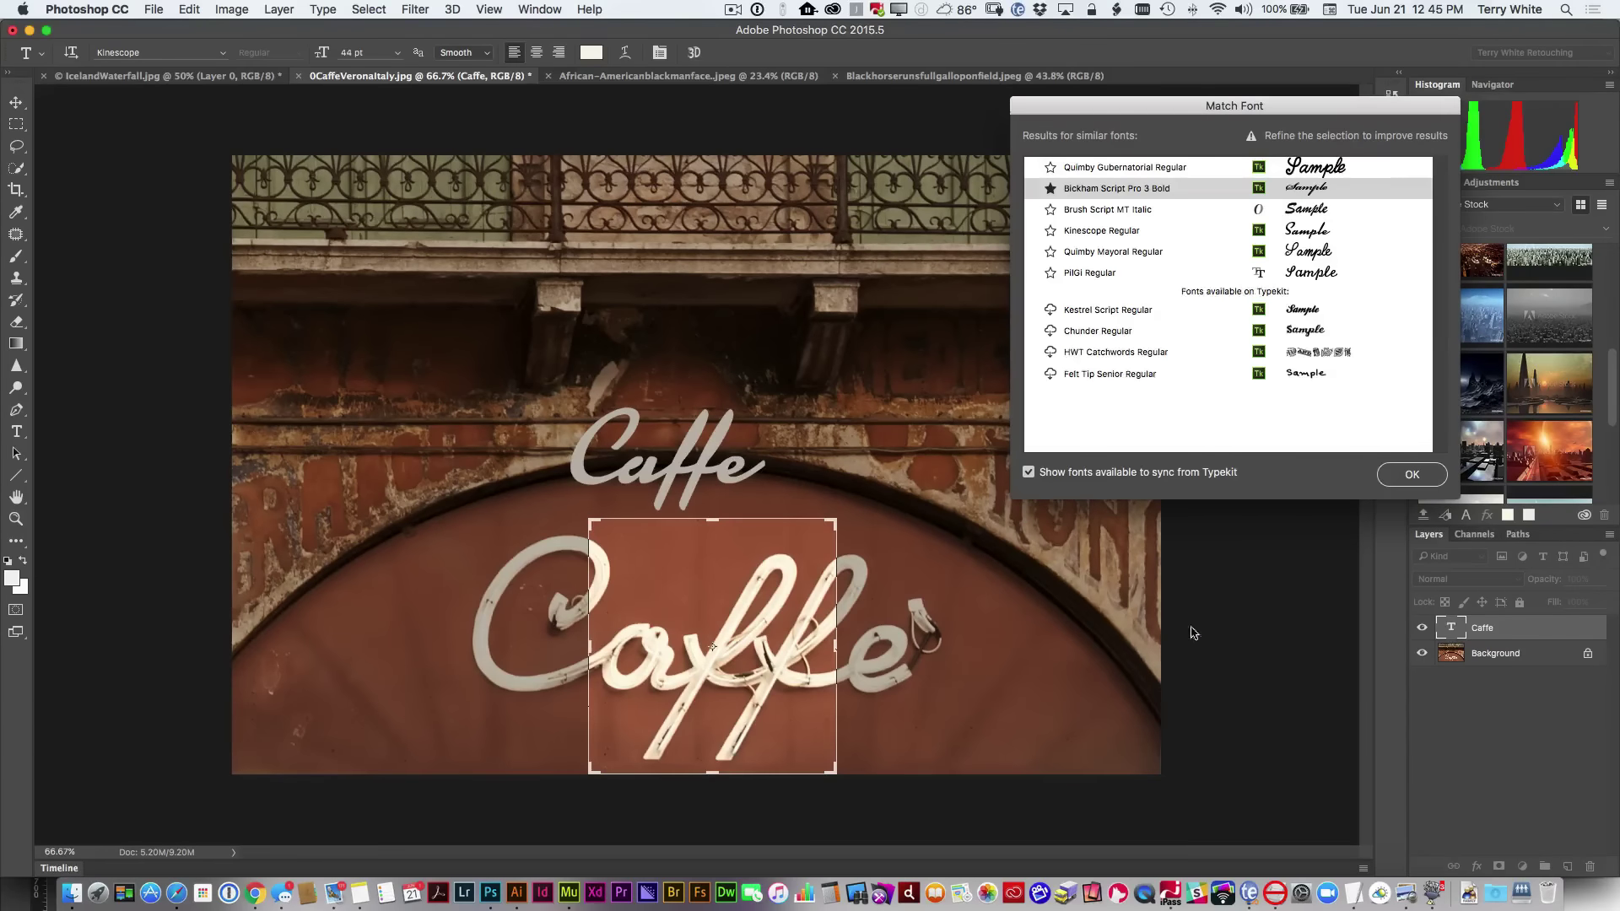
pyautogui.click(1409, 476)
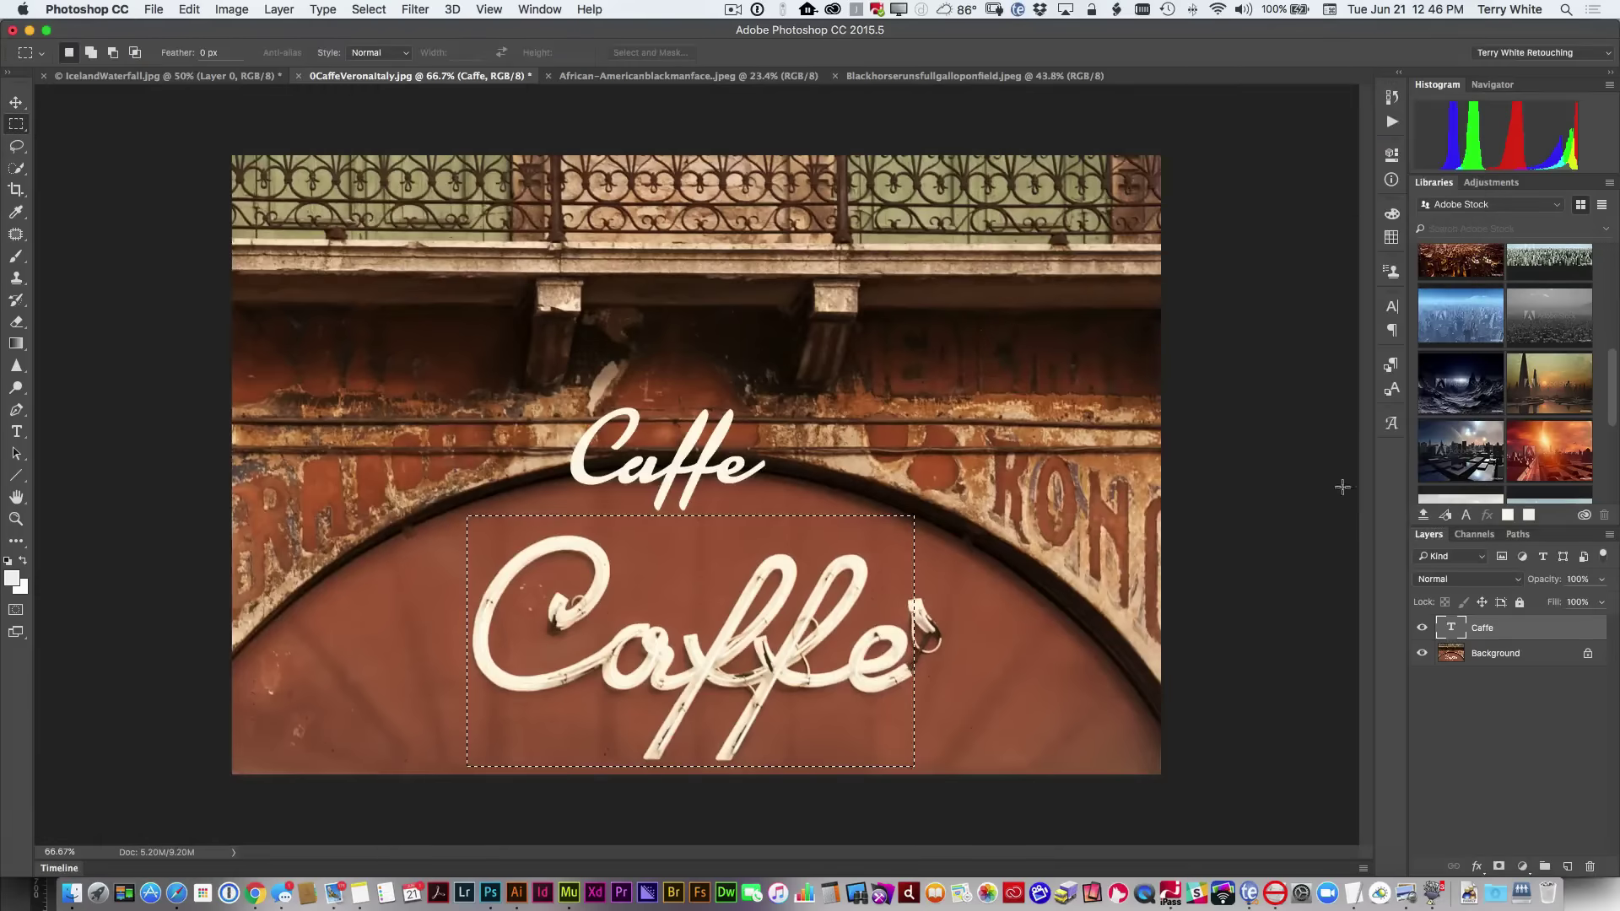
pyautogui.click(929, 534)
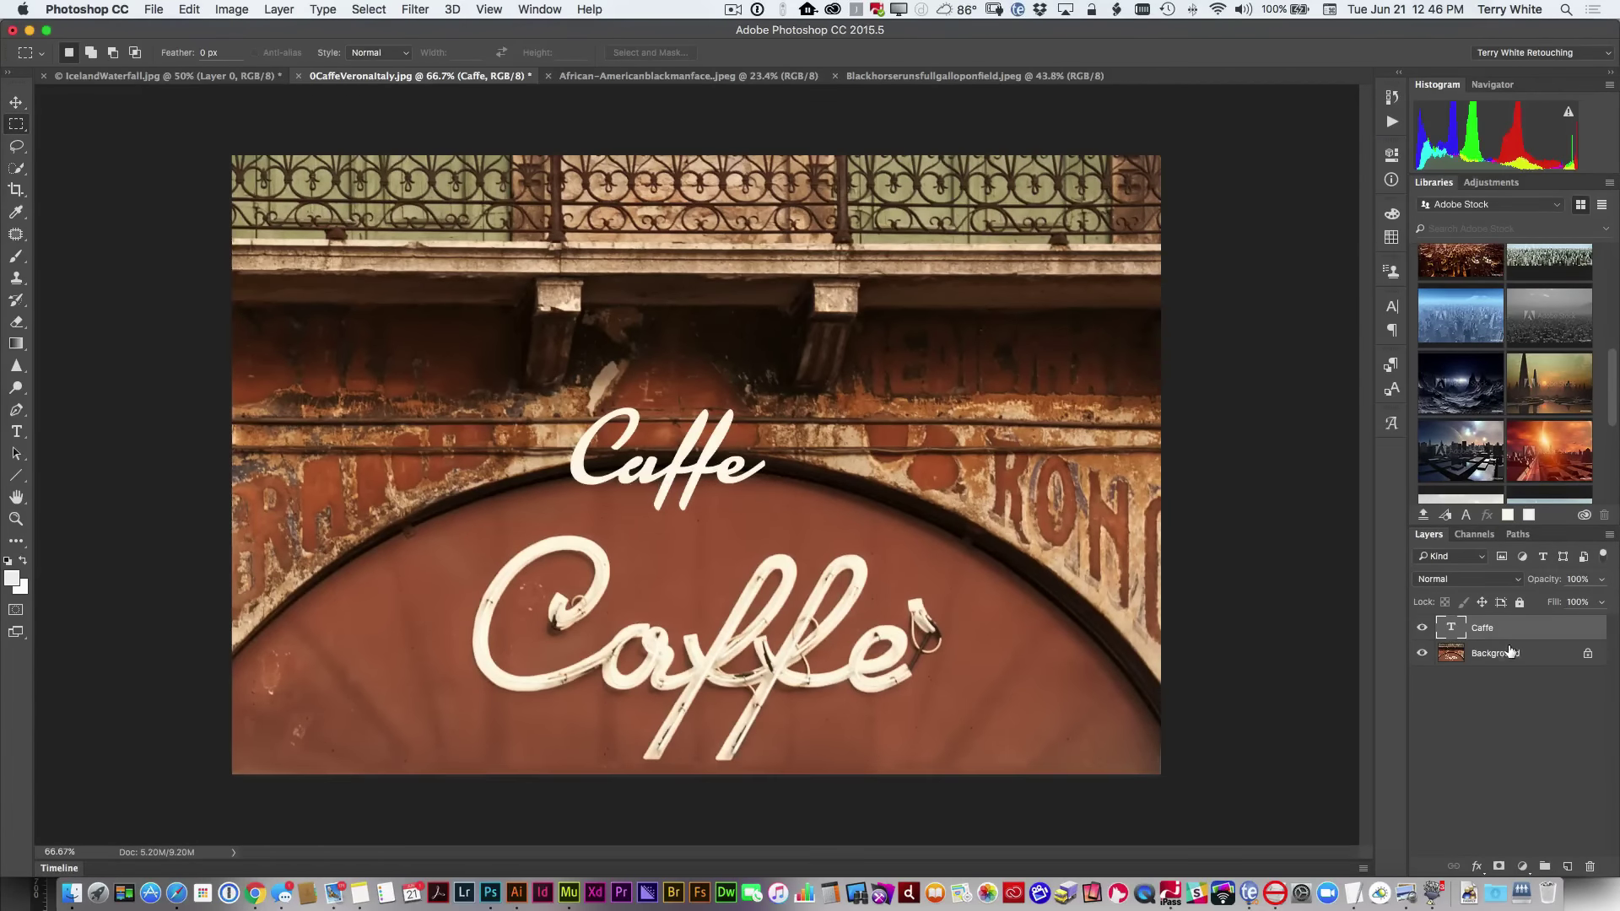
# Step: Duplicate the "Caffe" text layer and move the copy over the balcony railing in the photo's upper-right corner
pyautogui.moveTo(1516, 638); pyautogui.dragTo(1567, 866)
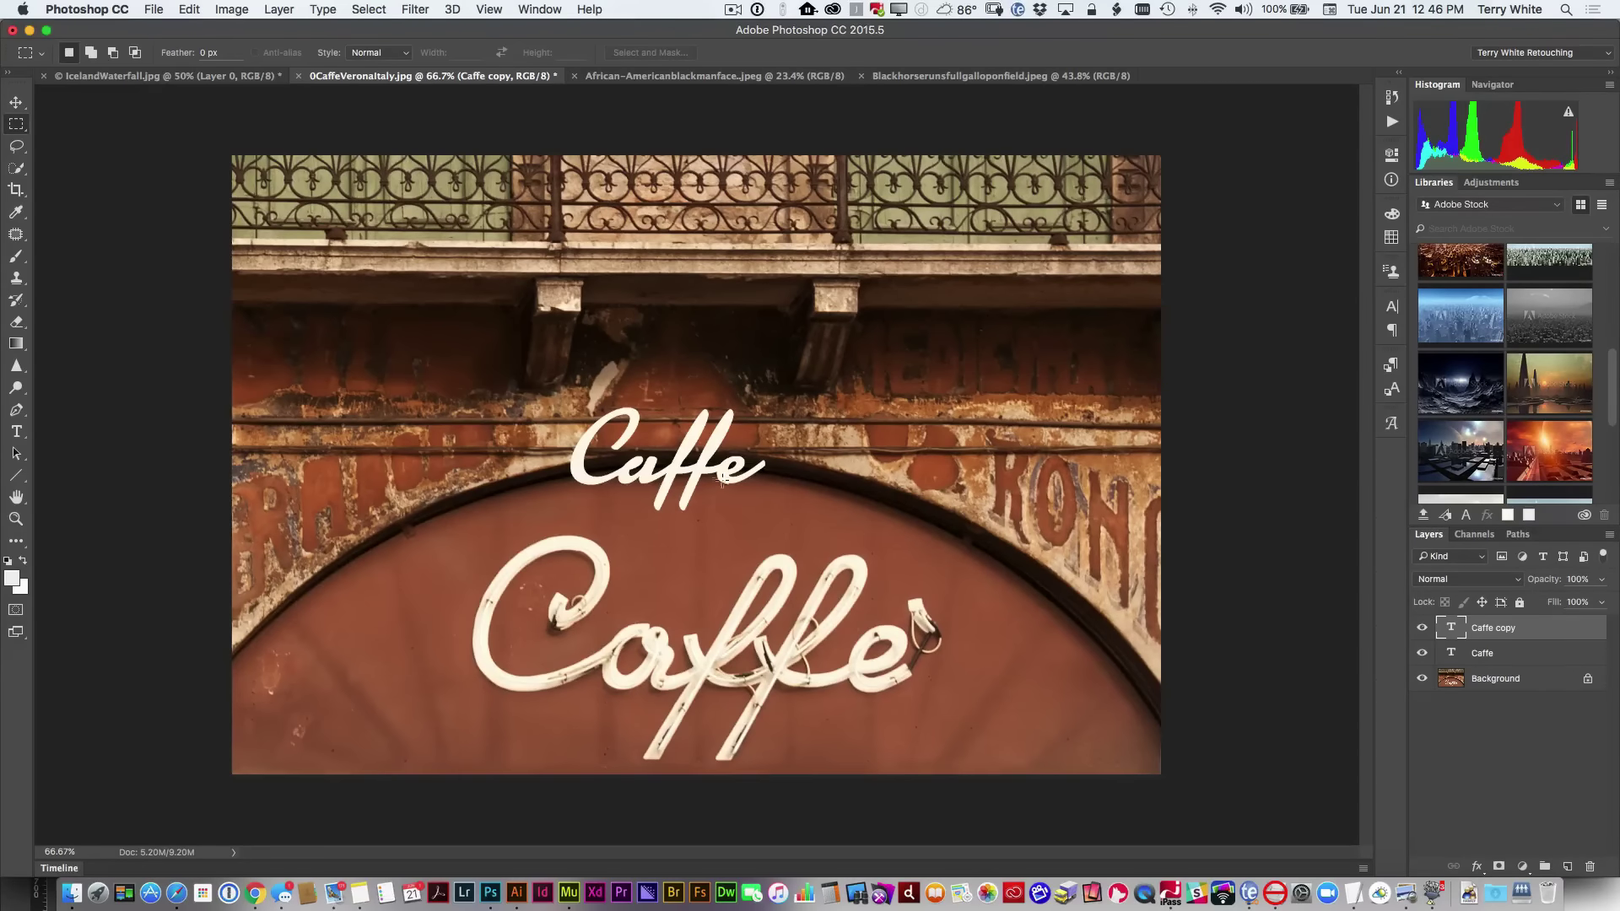
pyautogui.press('v')
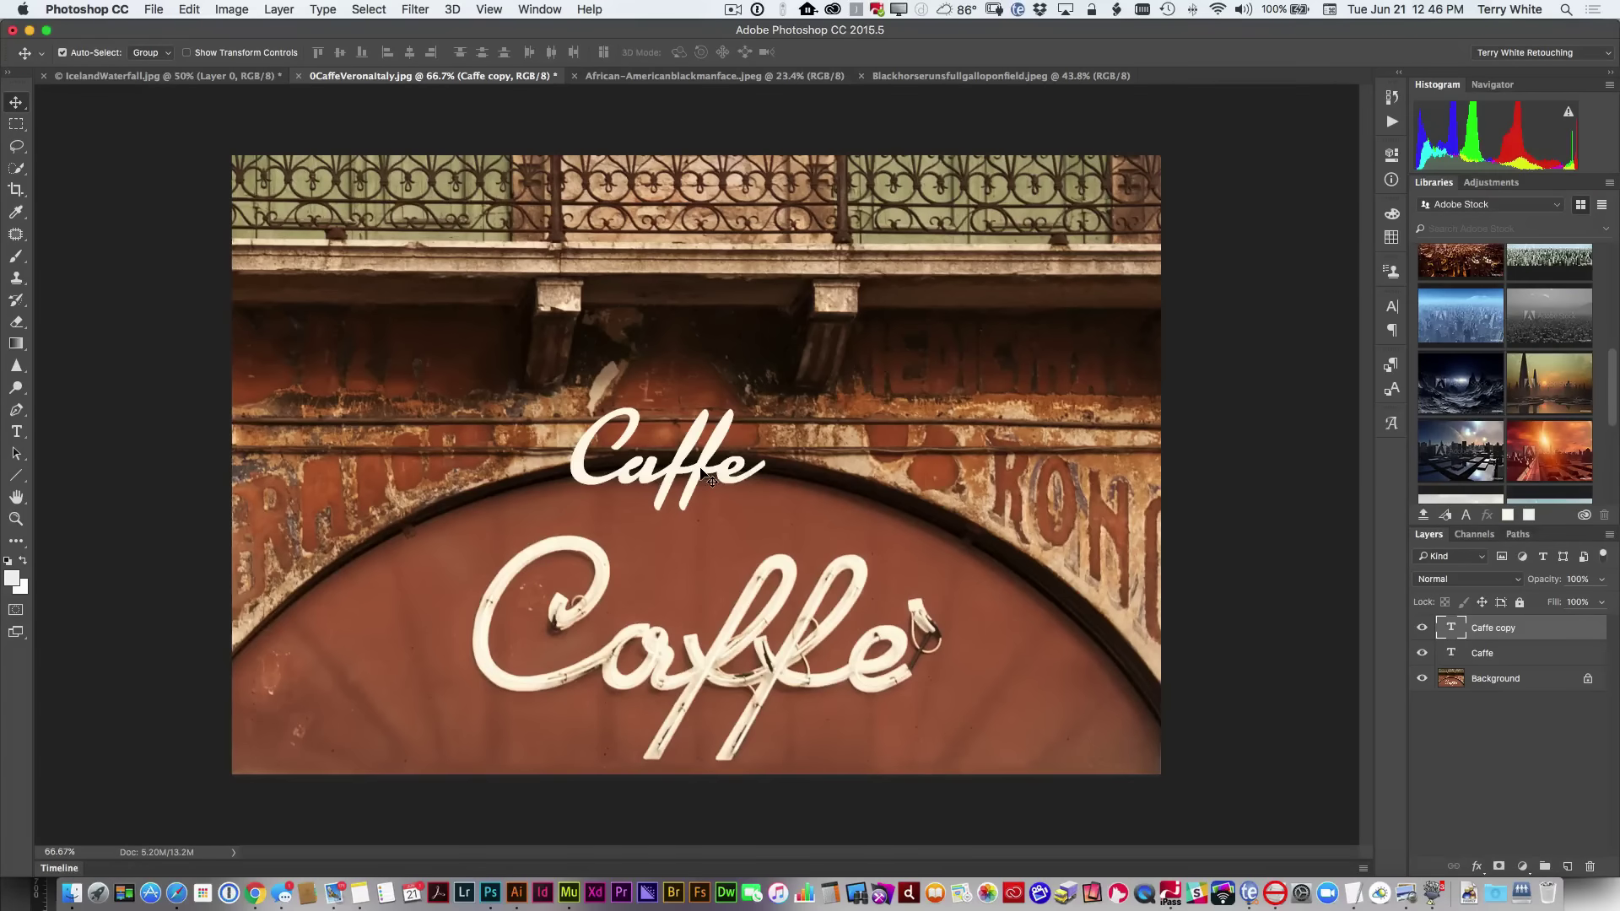
pyautogui.moveTo(706, 475); pyautogui.dragTo(1045, 224)
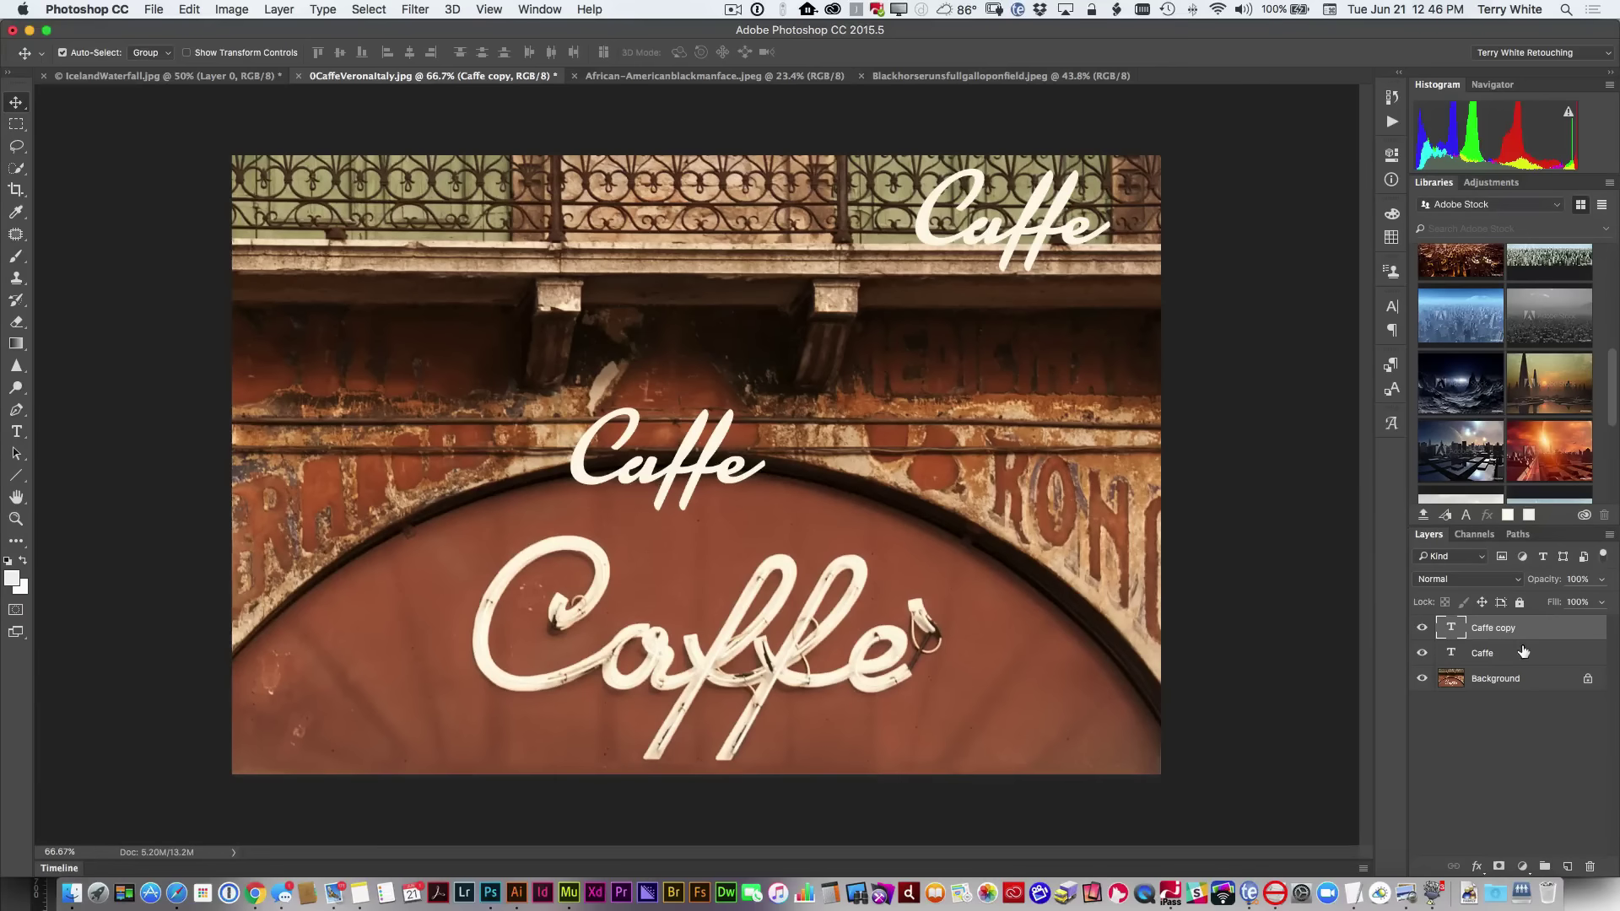
# Step: Set the original "Caffe" text layer's font to Bickham Script Pro 3 Regular
pyautogui.click(1489, 653)
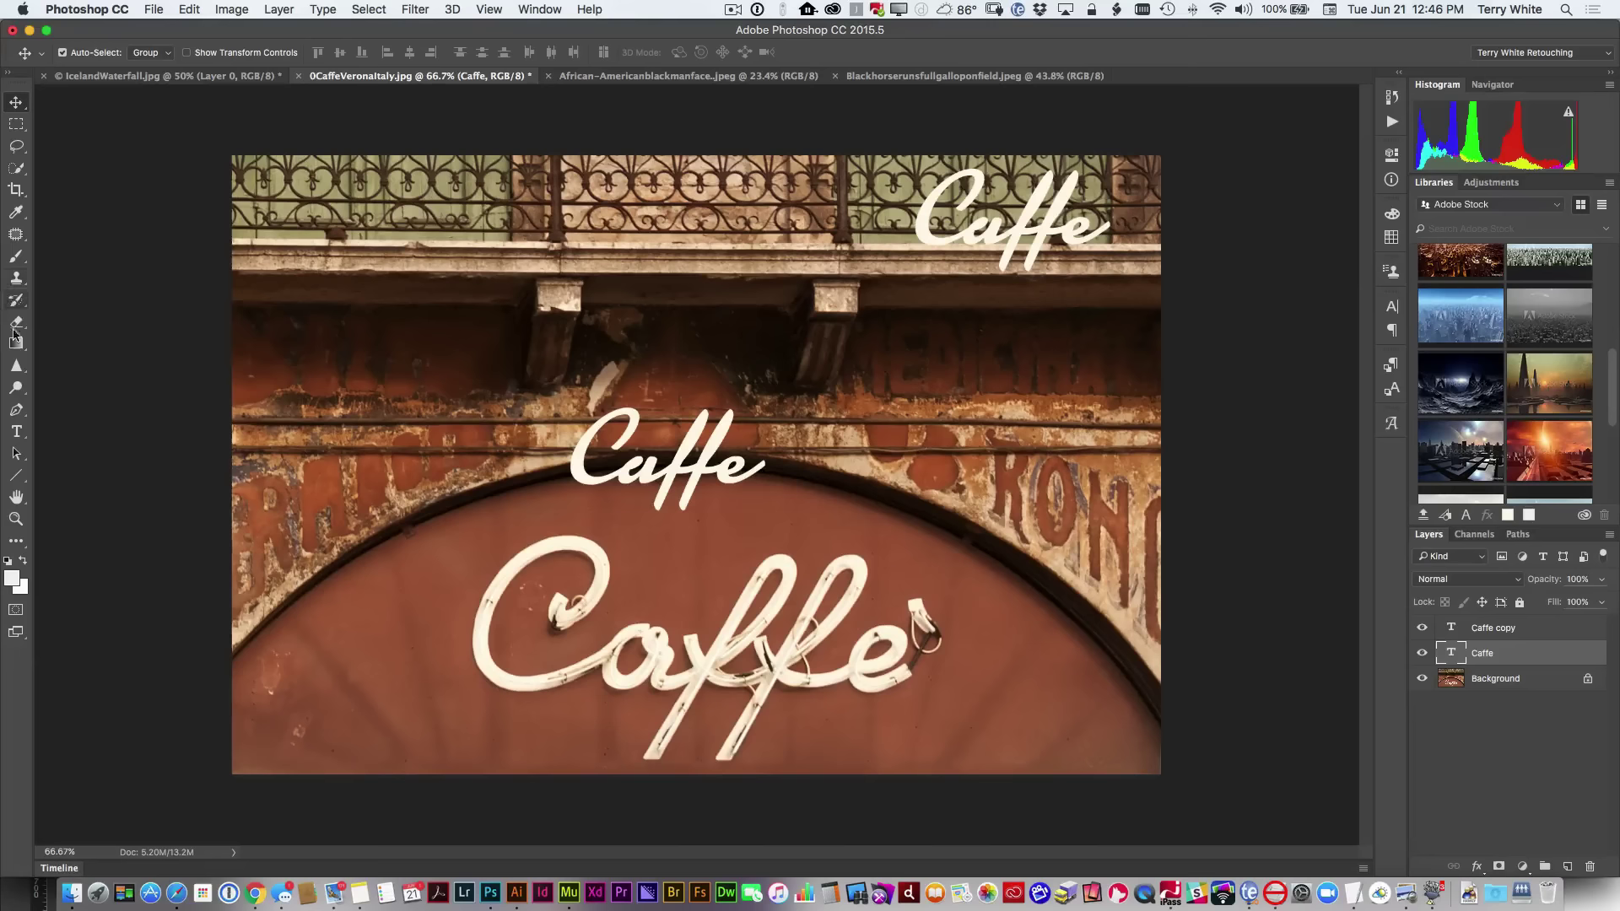
pyautogui.click(16, 432)
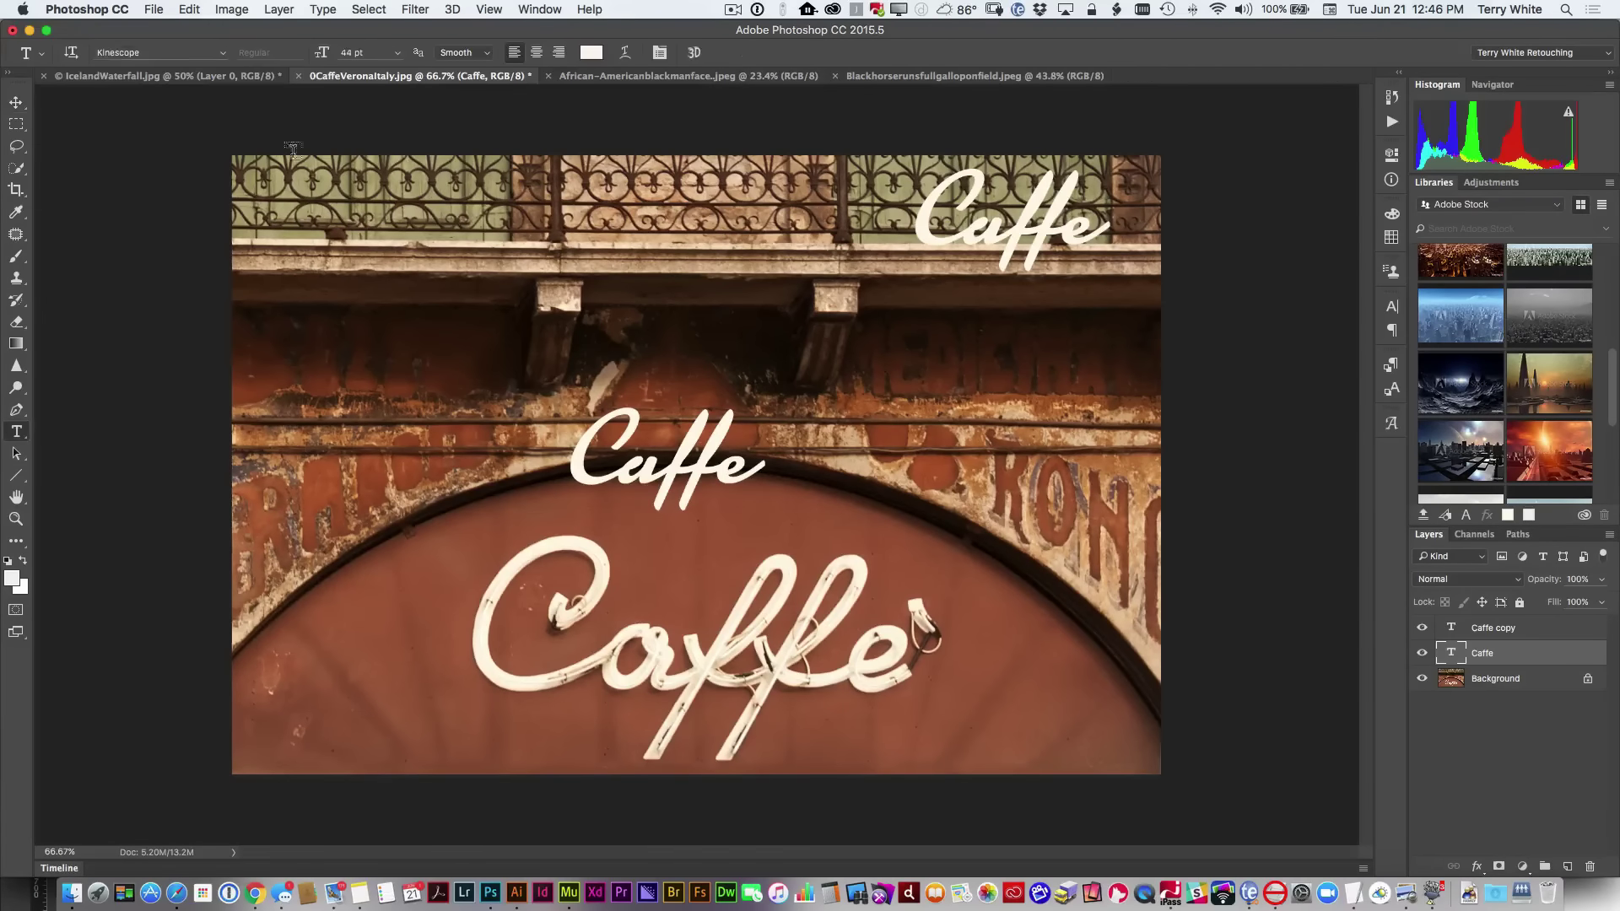
pyautogui.doubleClick(152, 53)
pyautogui.write('bic')
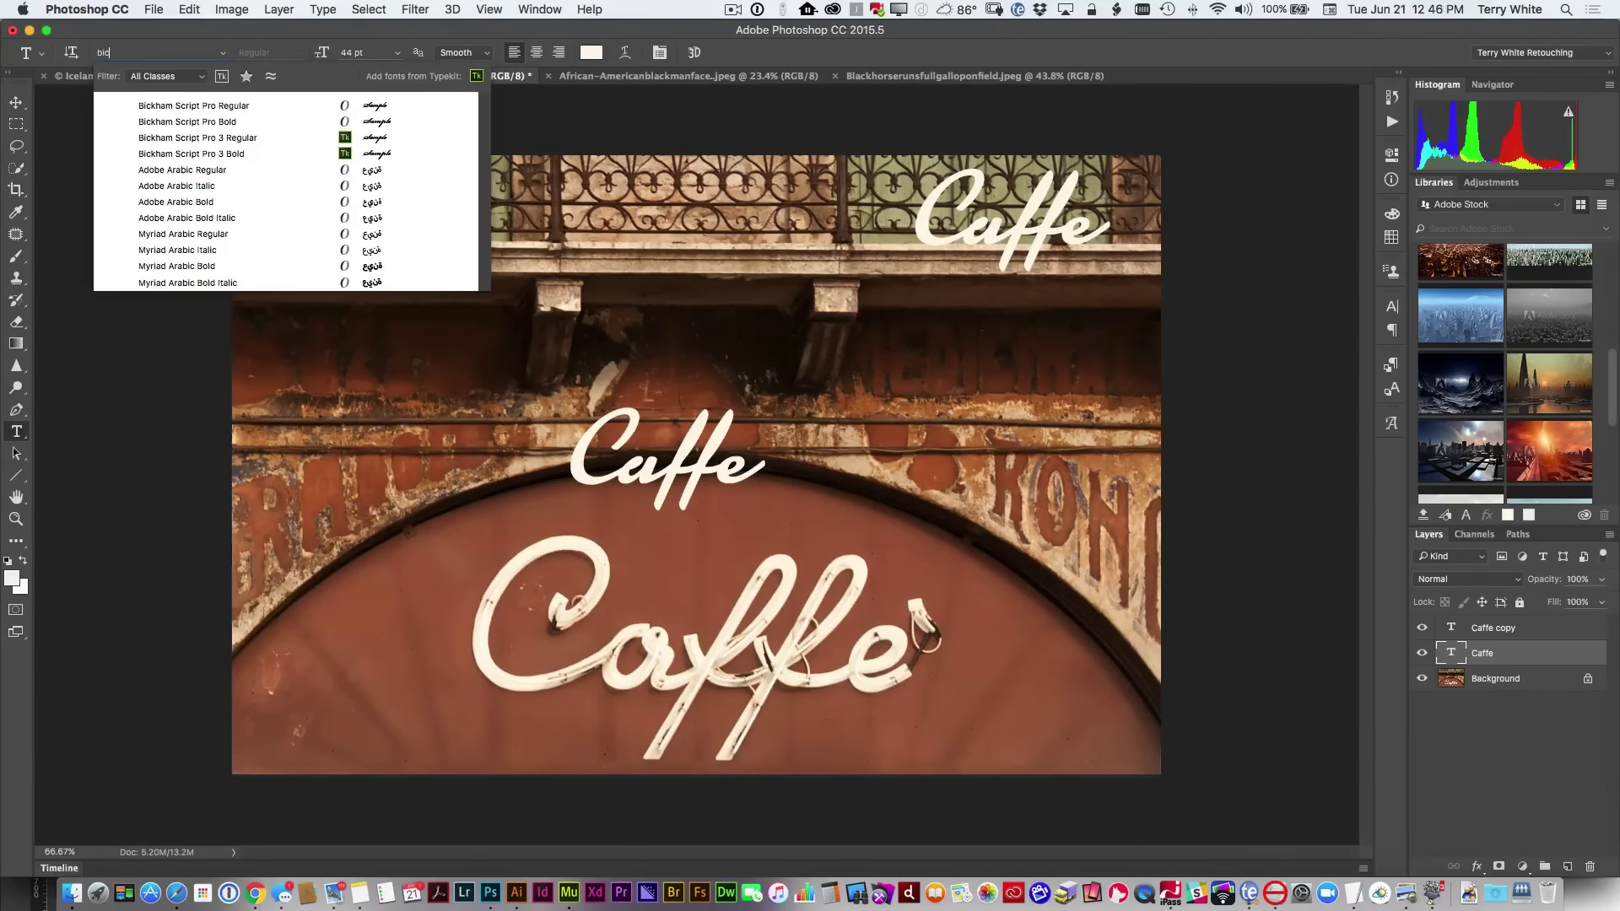
pyautogui.click(181, 140)
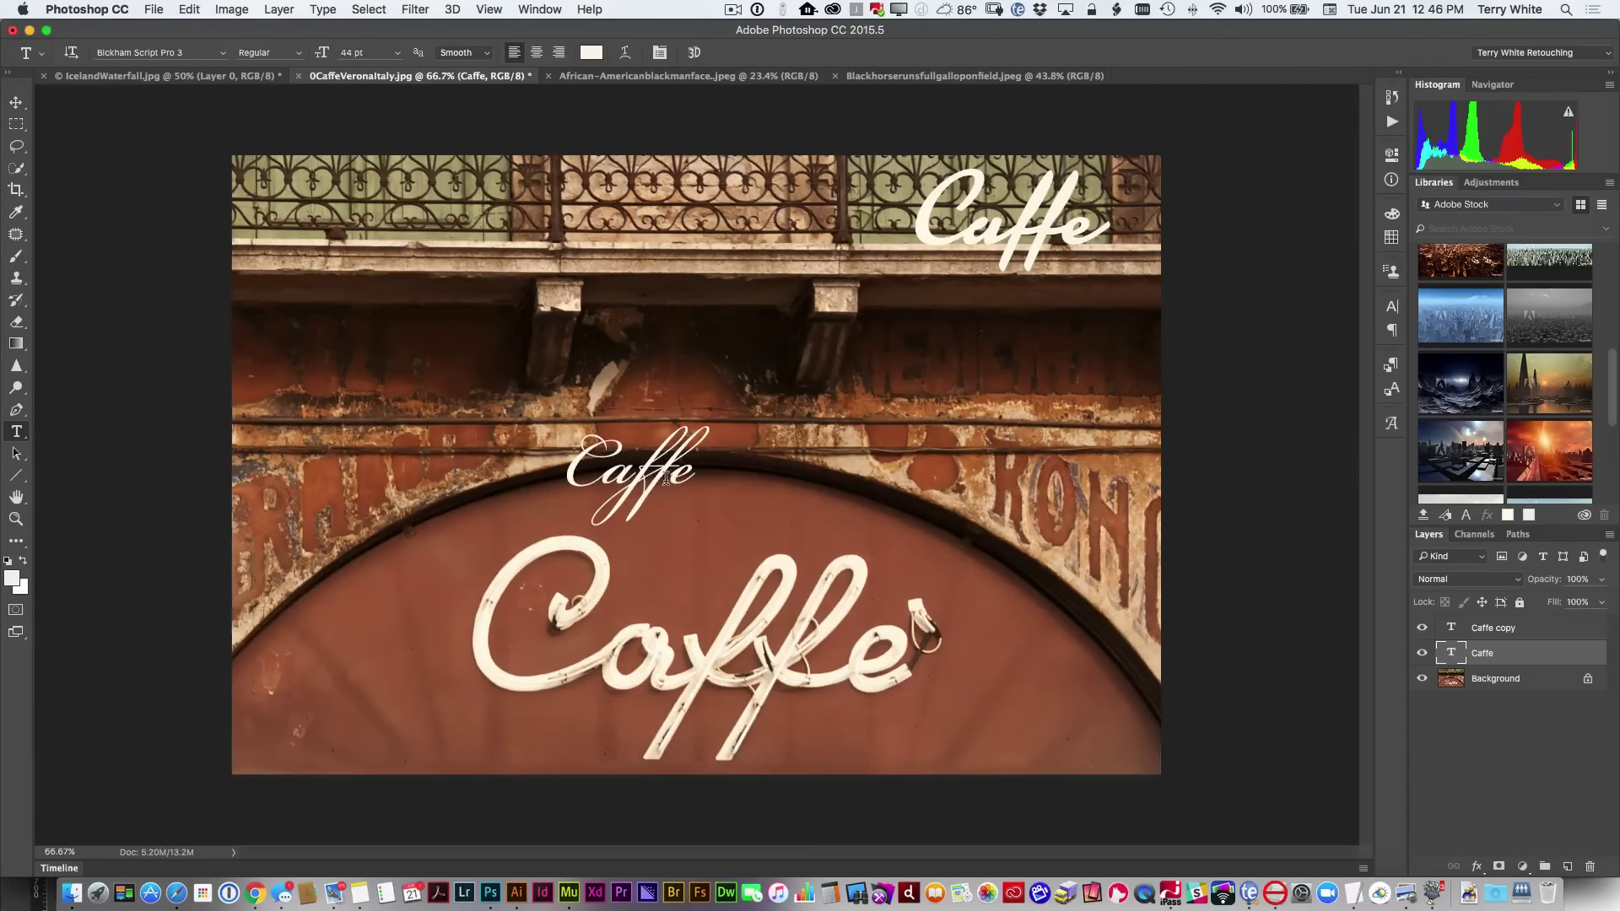
# Step: Scale the Bickham Script "Caffe" text proportionally to about 224% and place it just above the neon sign
pyautogui.press('super+t')
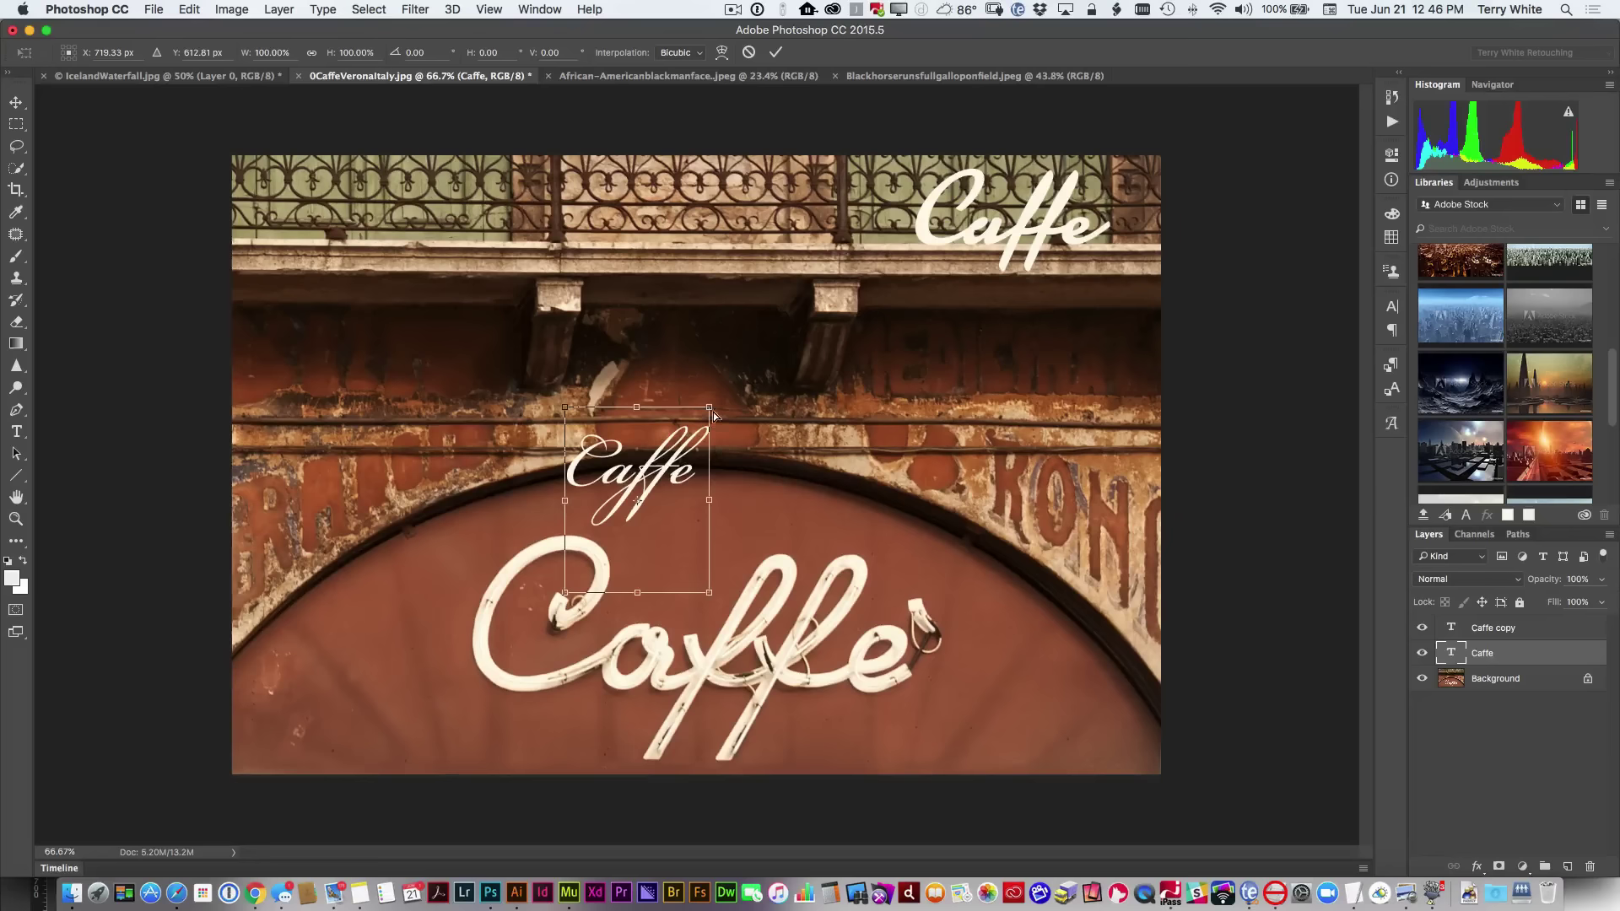
pyautogui.moveTo(708, 407); pyautogui.dragTo(928, 204)
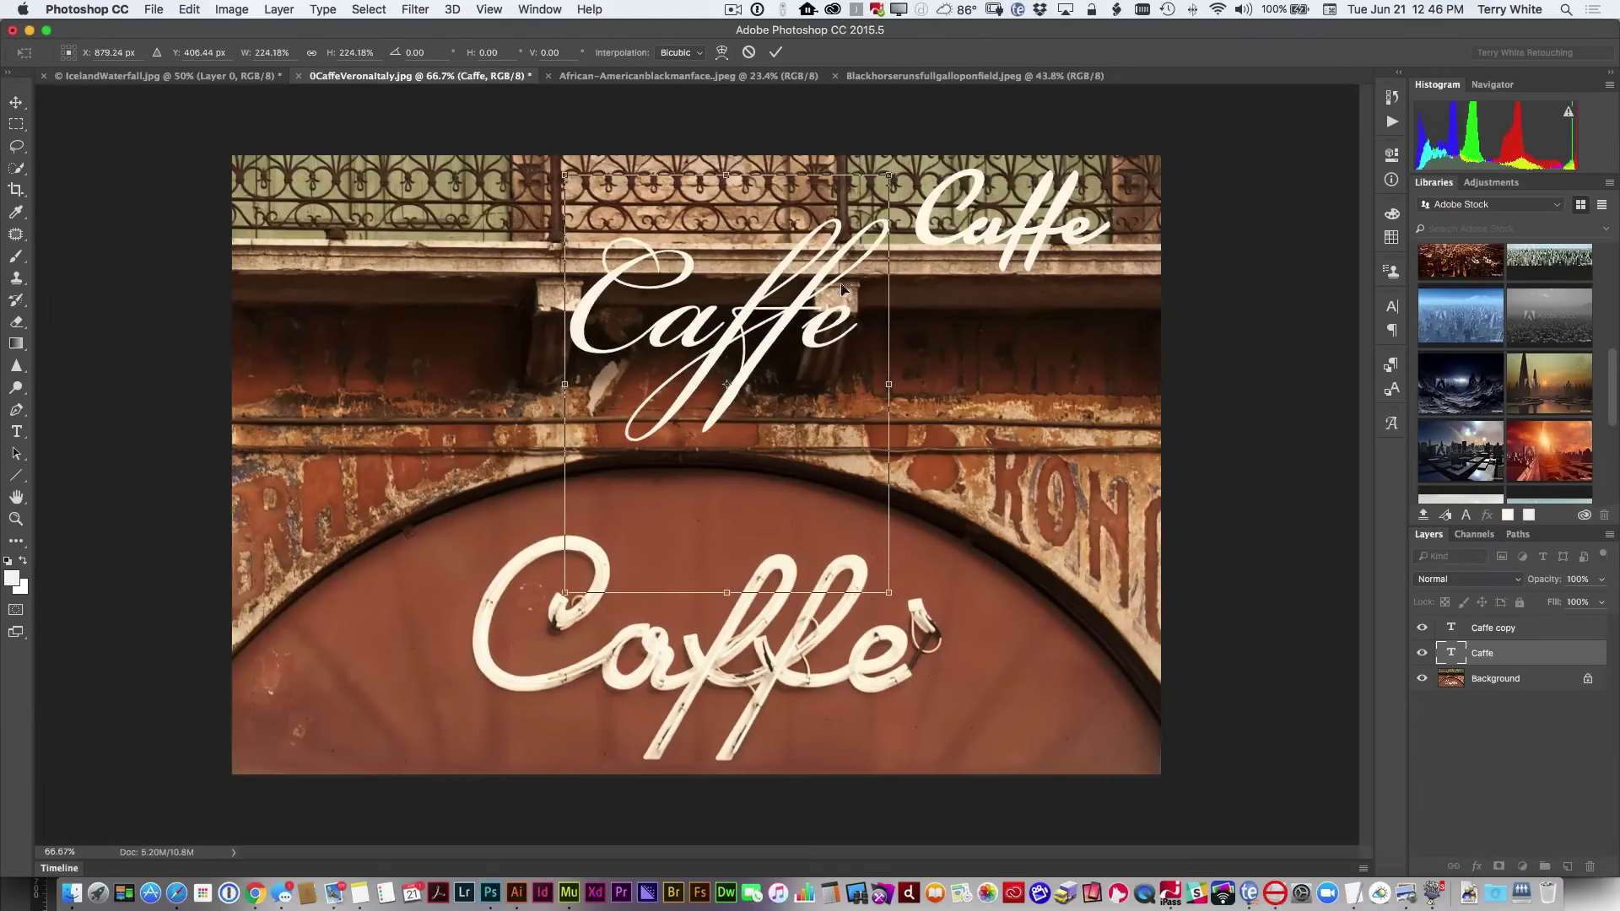
pyautogui.moveTo(740, 325); pyautogui.dragTo(689, 425)
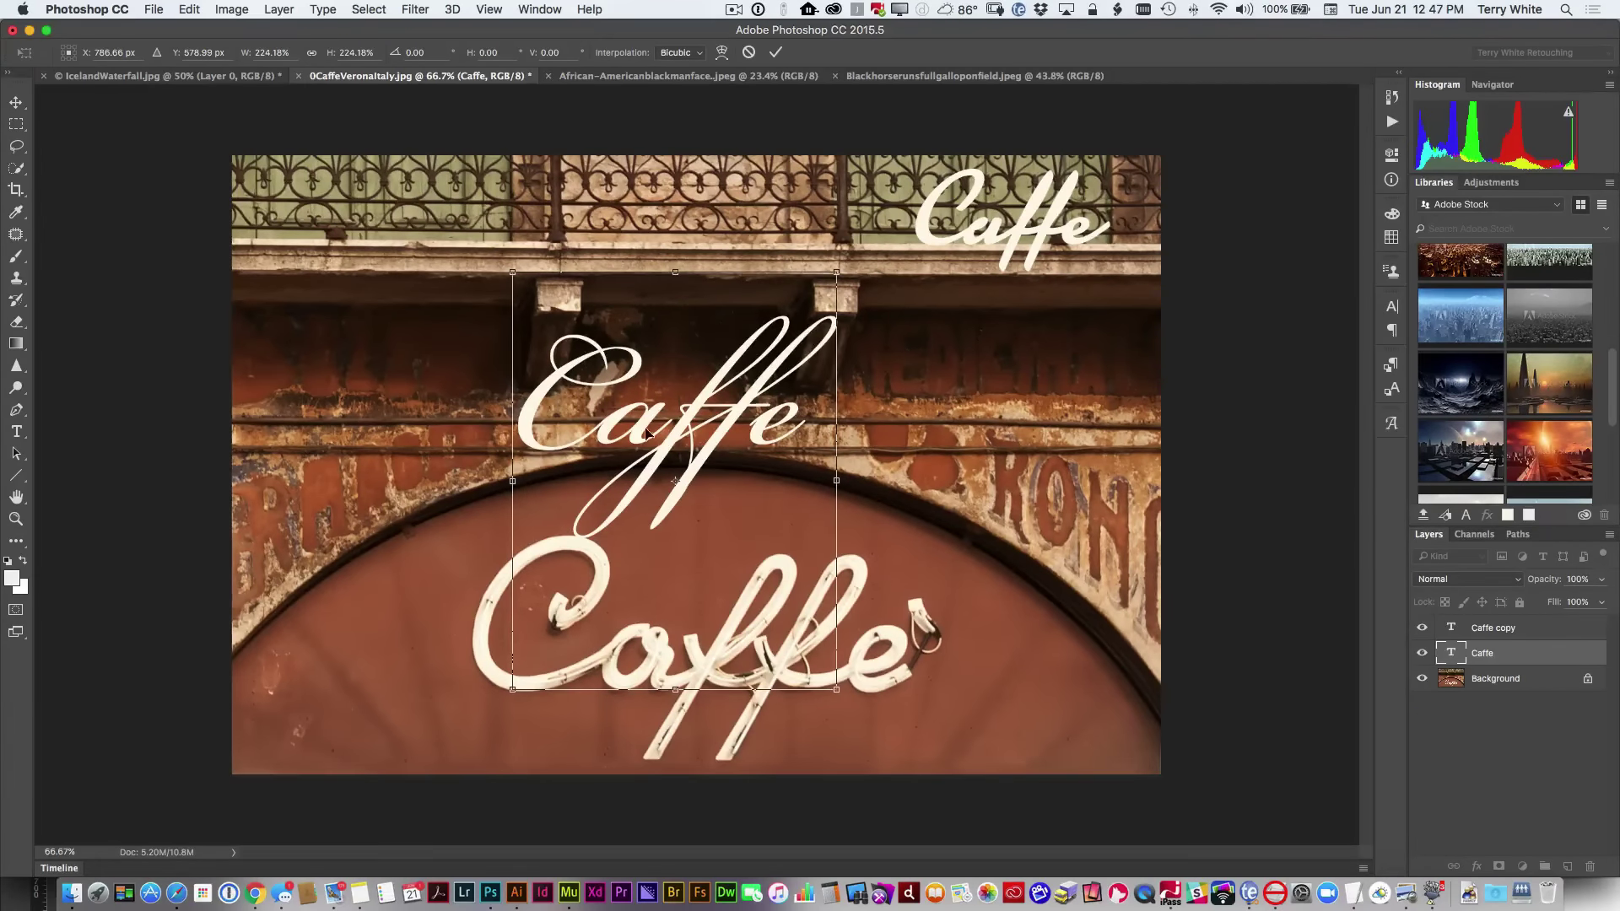
pyautogui.click(776, 52)
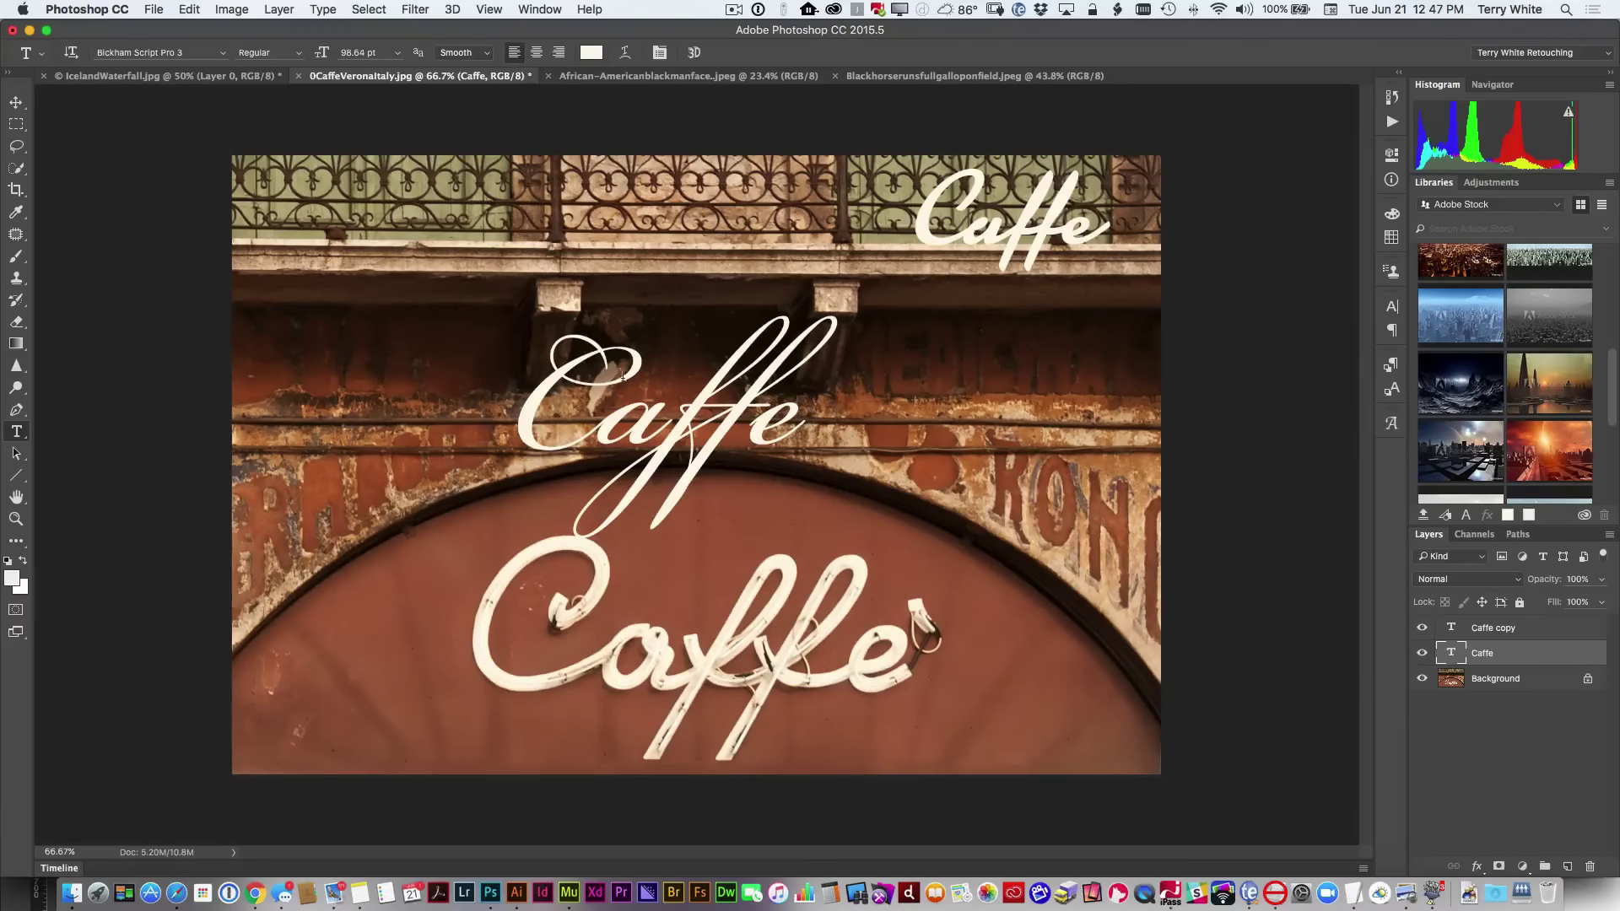
# Step: Replace the capital C and the final e of the Bickham Script "Caffe" text with swash alternates and commit the text
pyautogui.click(584, 399)
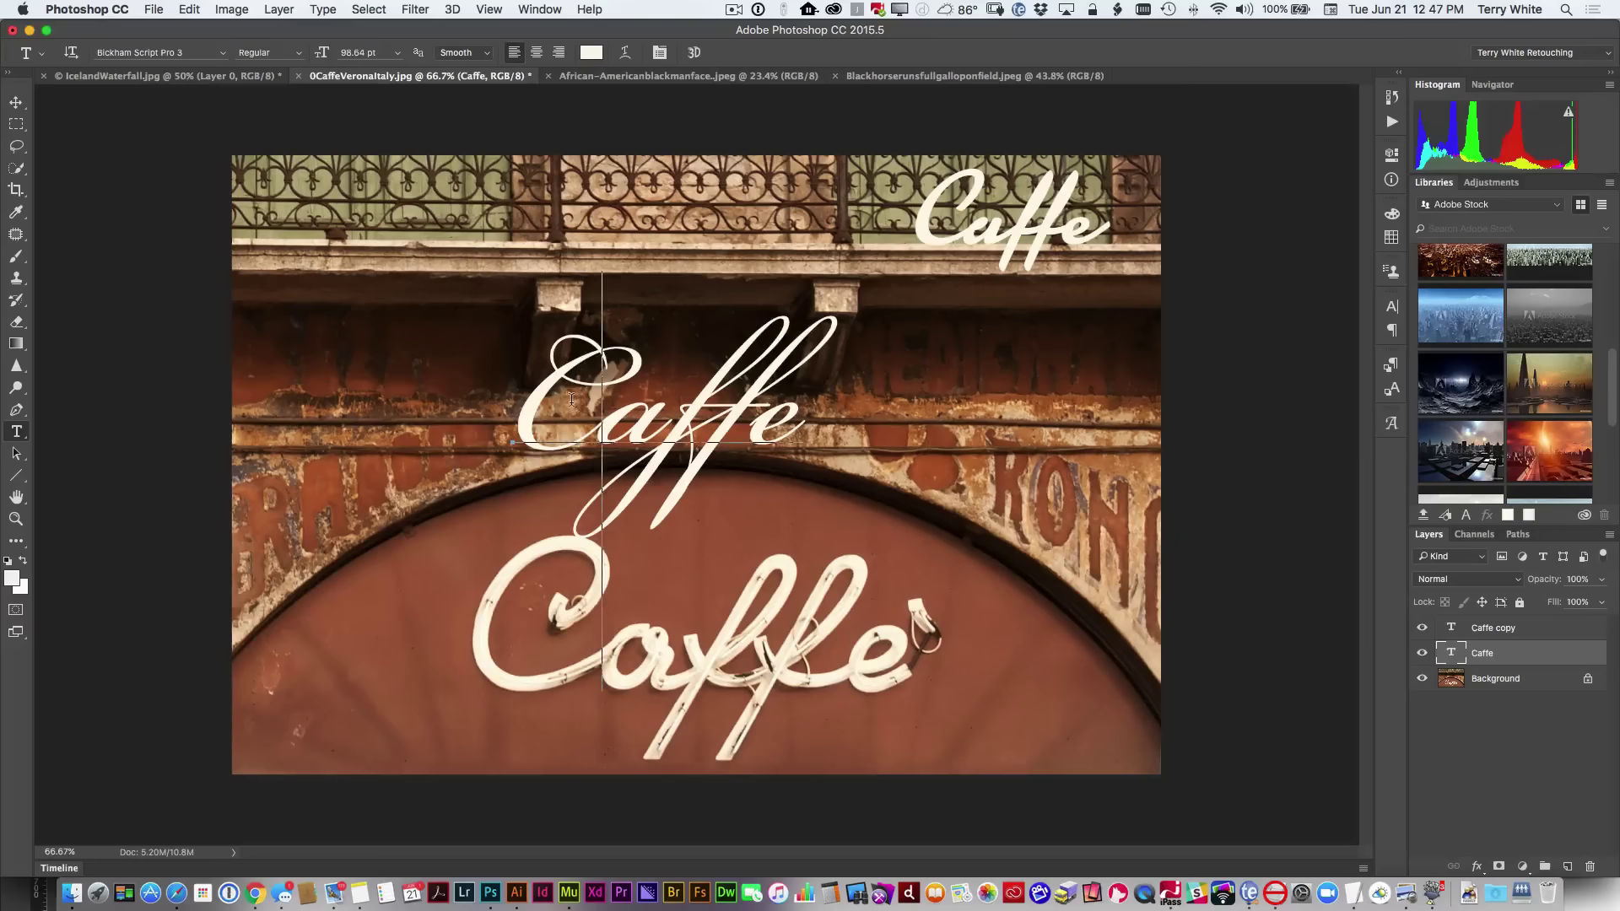
pyautogui.moveTo(584, 399); pyautogui.dragTo(541, 394)
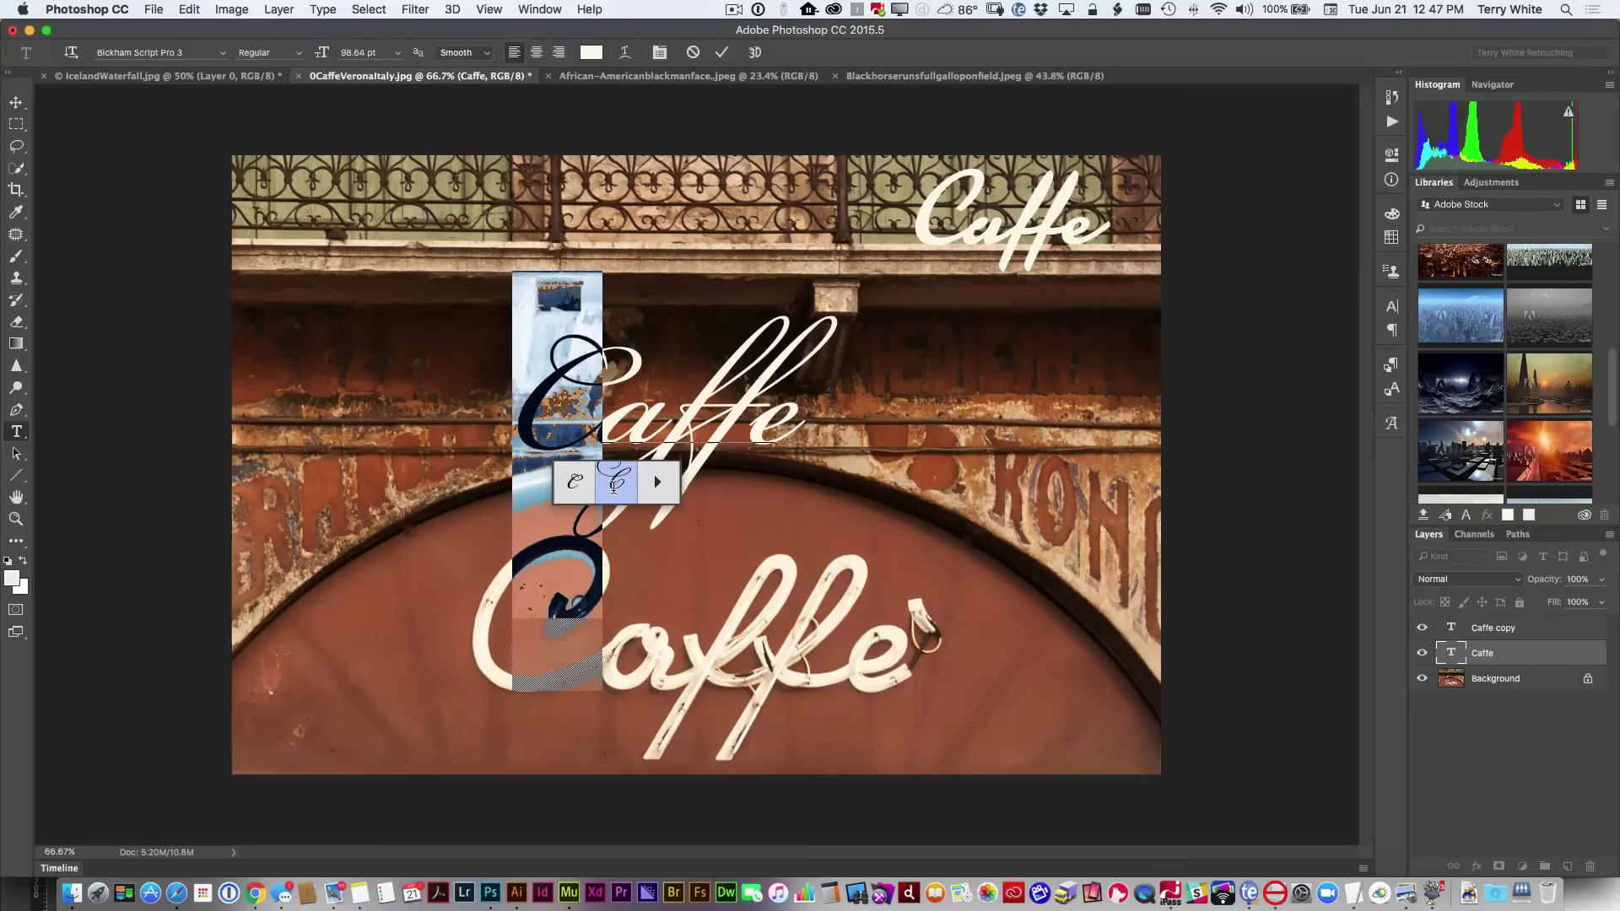
pyautogui.click(614, 485)
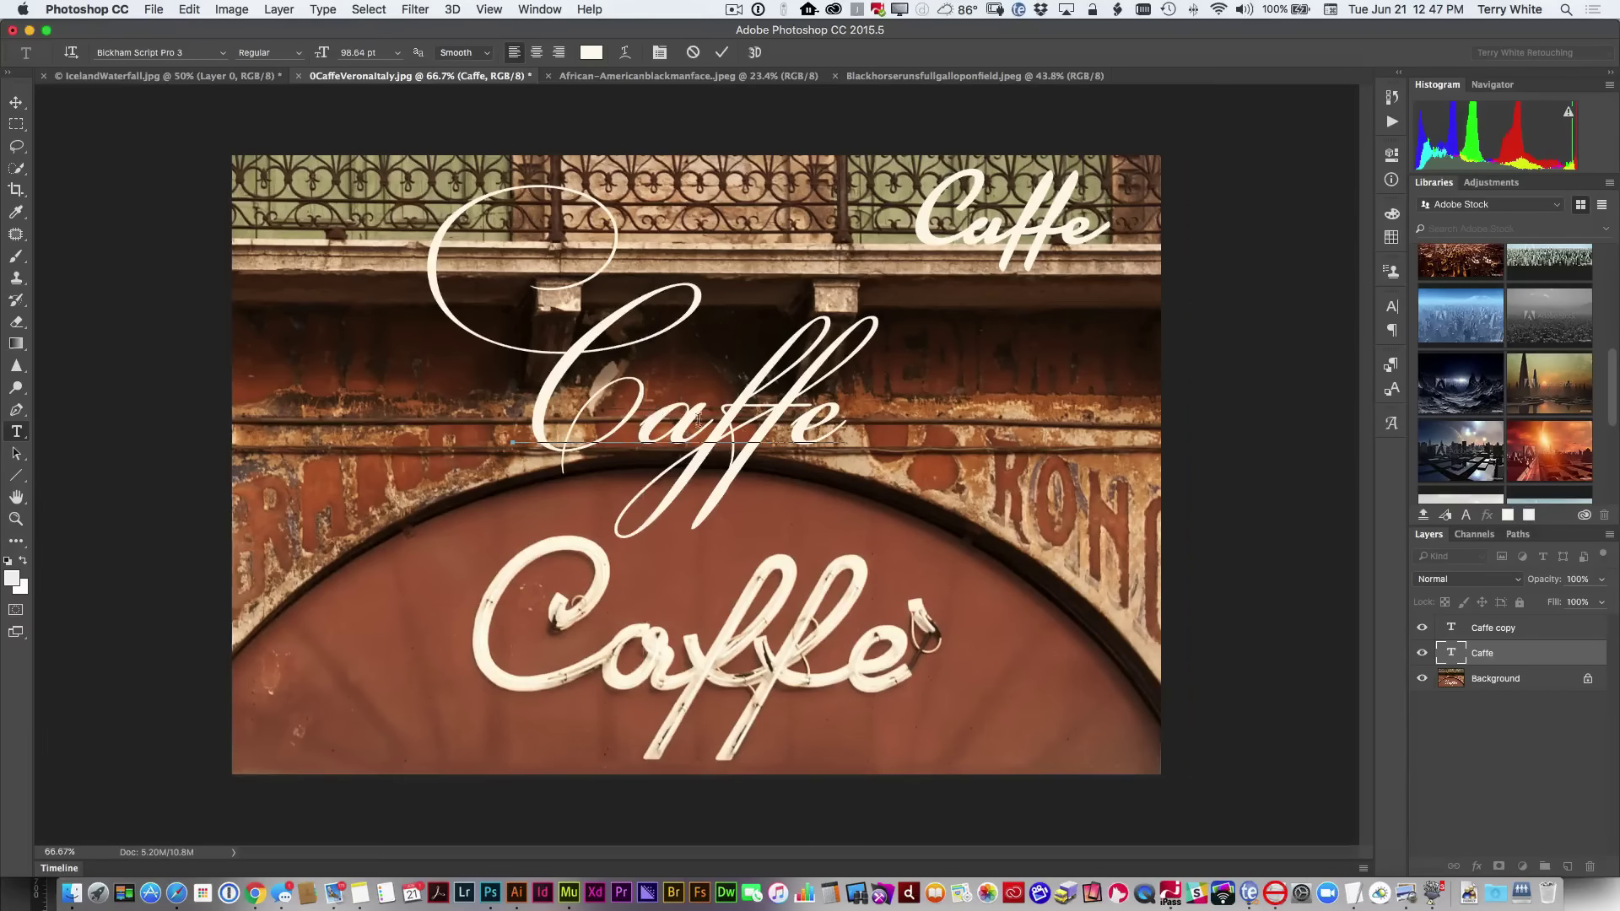
pyautogui.moveTo(828, 422); pyautogui.dragTo(814, 422)
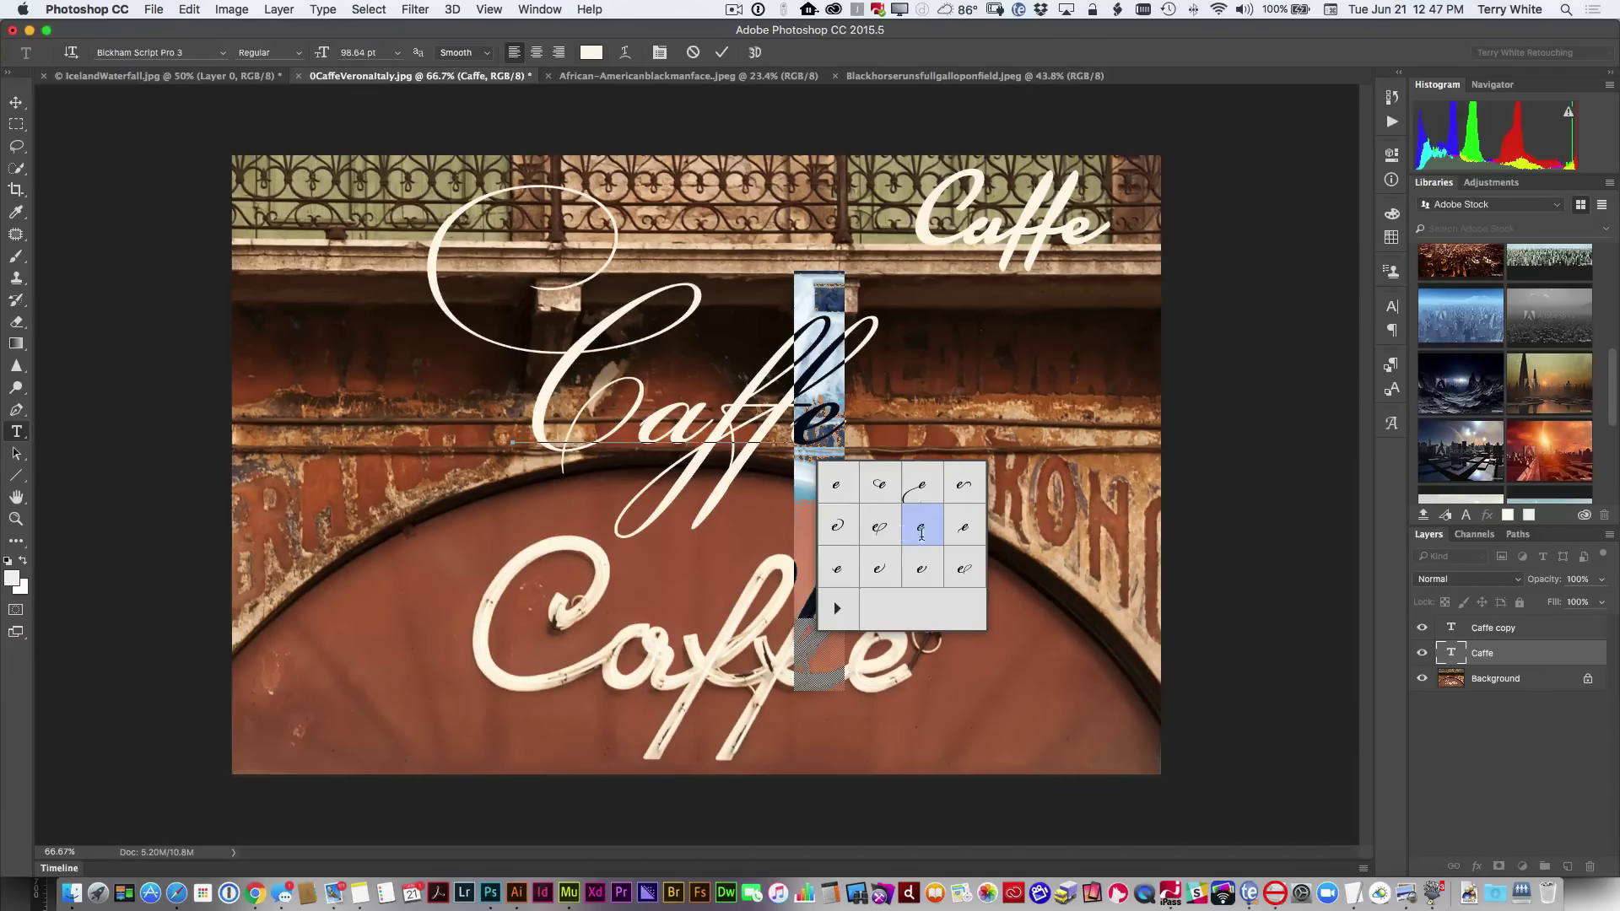
pyautogui.click(963, 484)
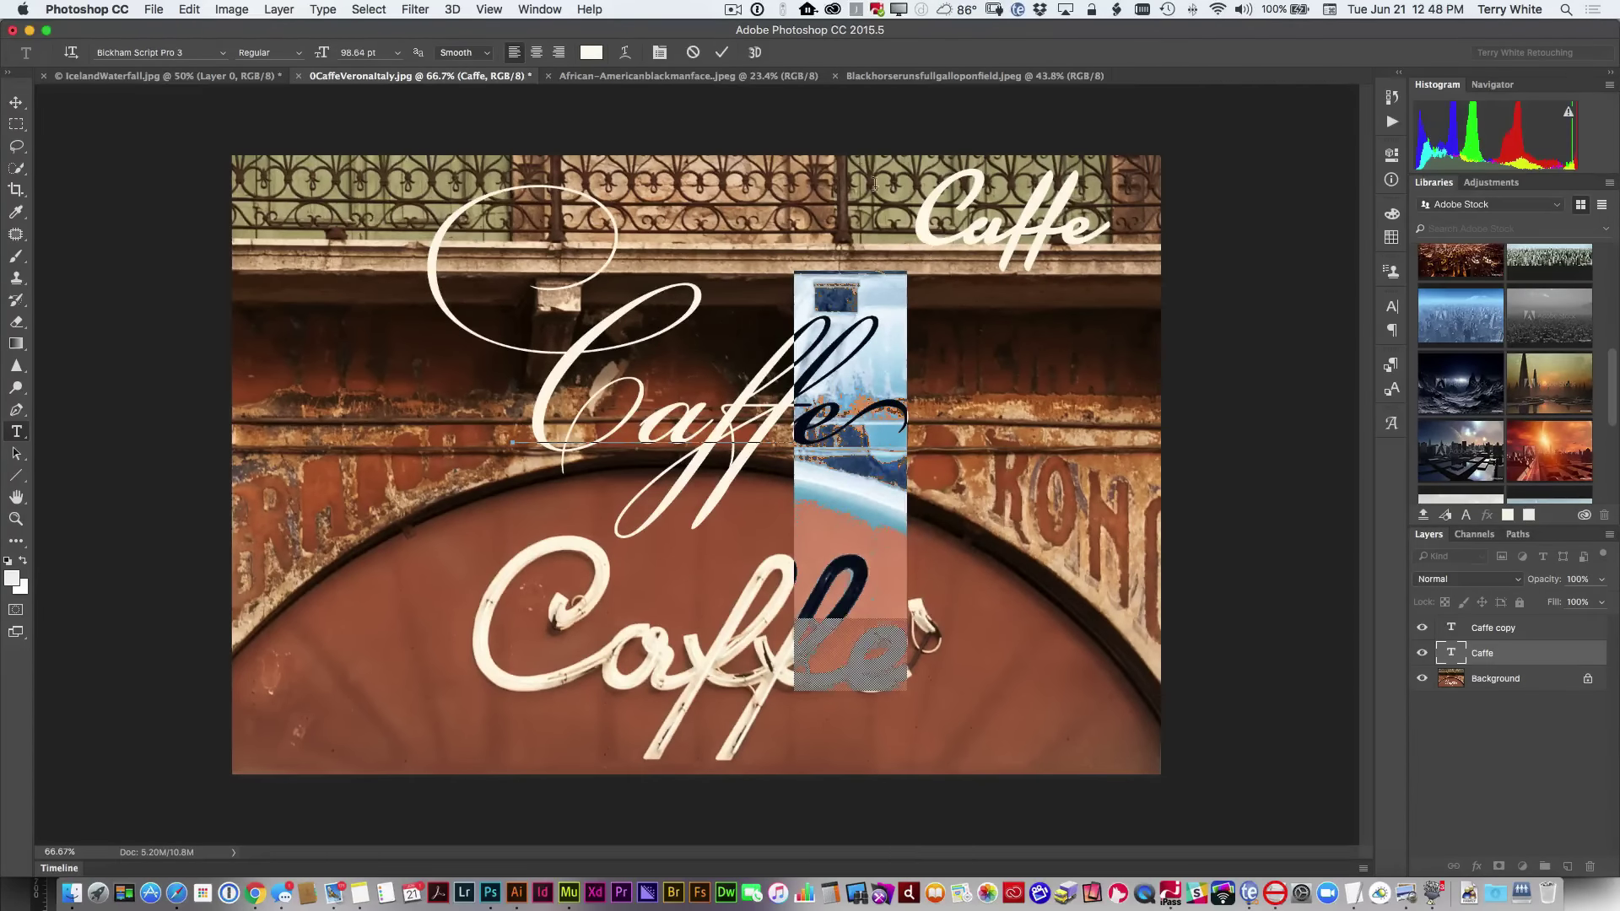
pyautogui.click(722, 52)
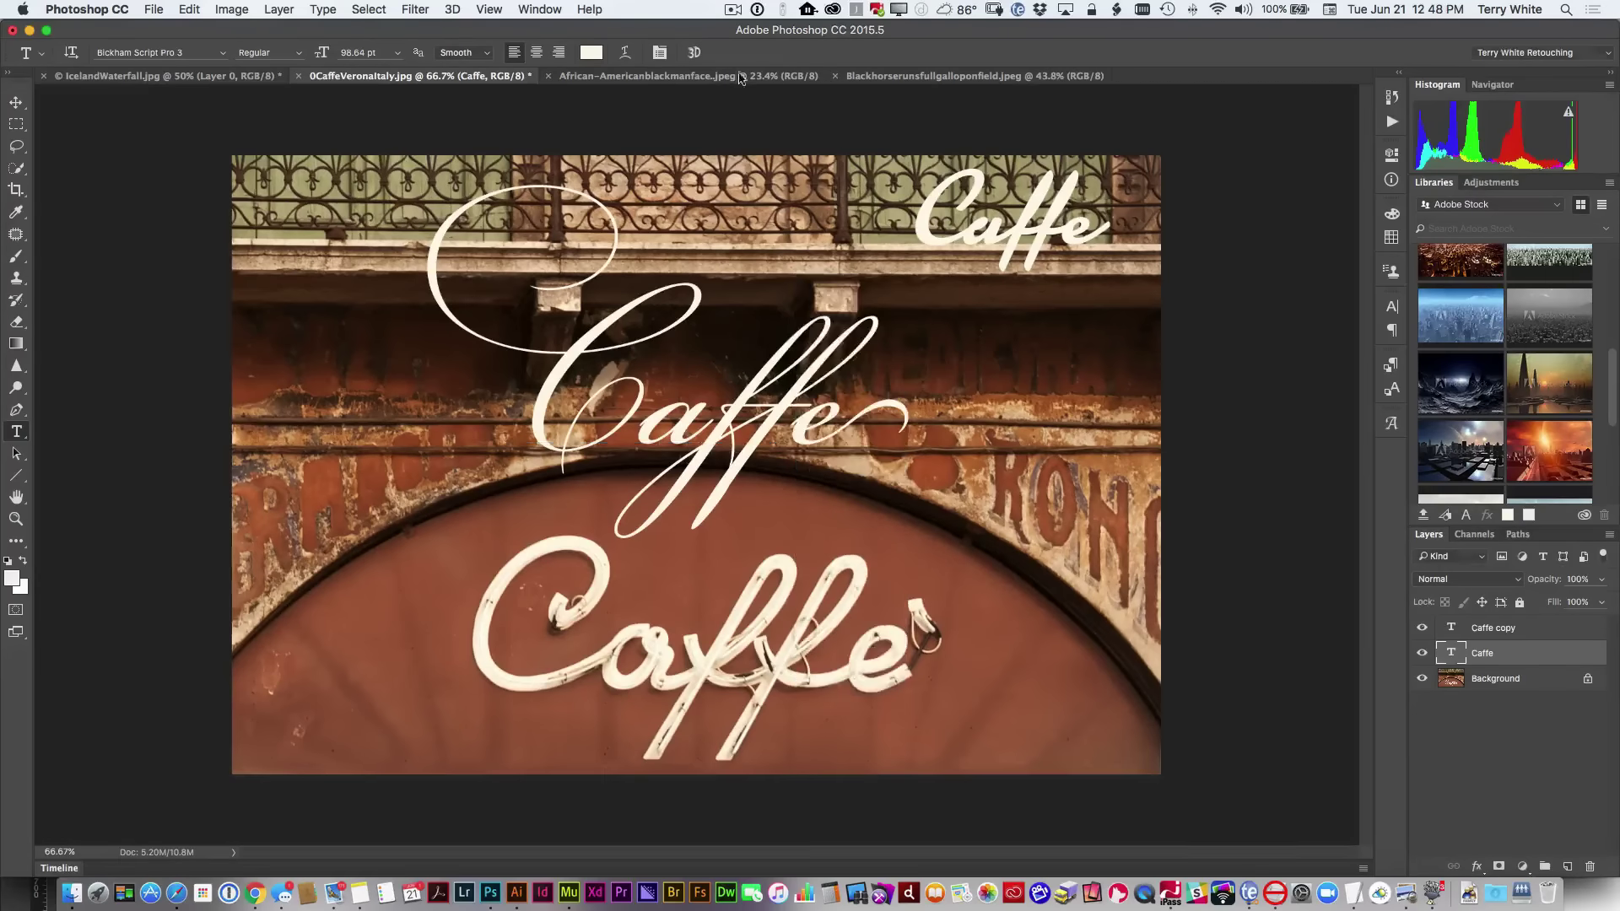
# Step: Replace the final e of the Kinescope "Caffe" copy with the alternate glyph that has a shorter ending stroke
pyautogui.moveTo(954, 237); pyautogui.dragTo(919, 240)
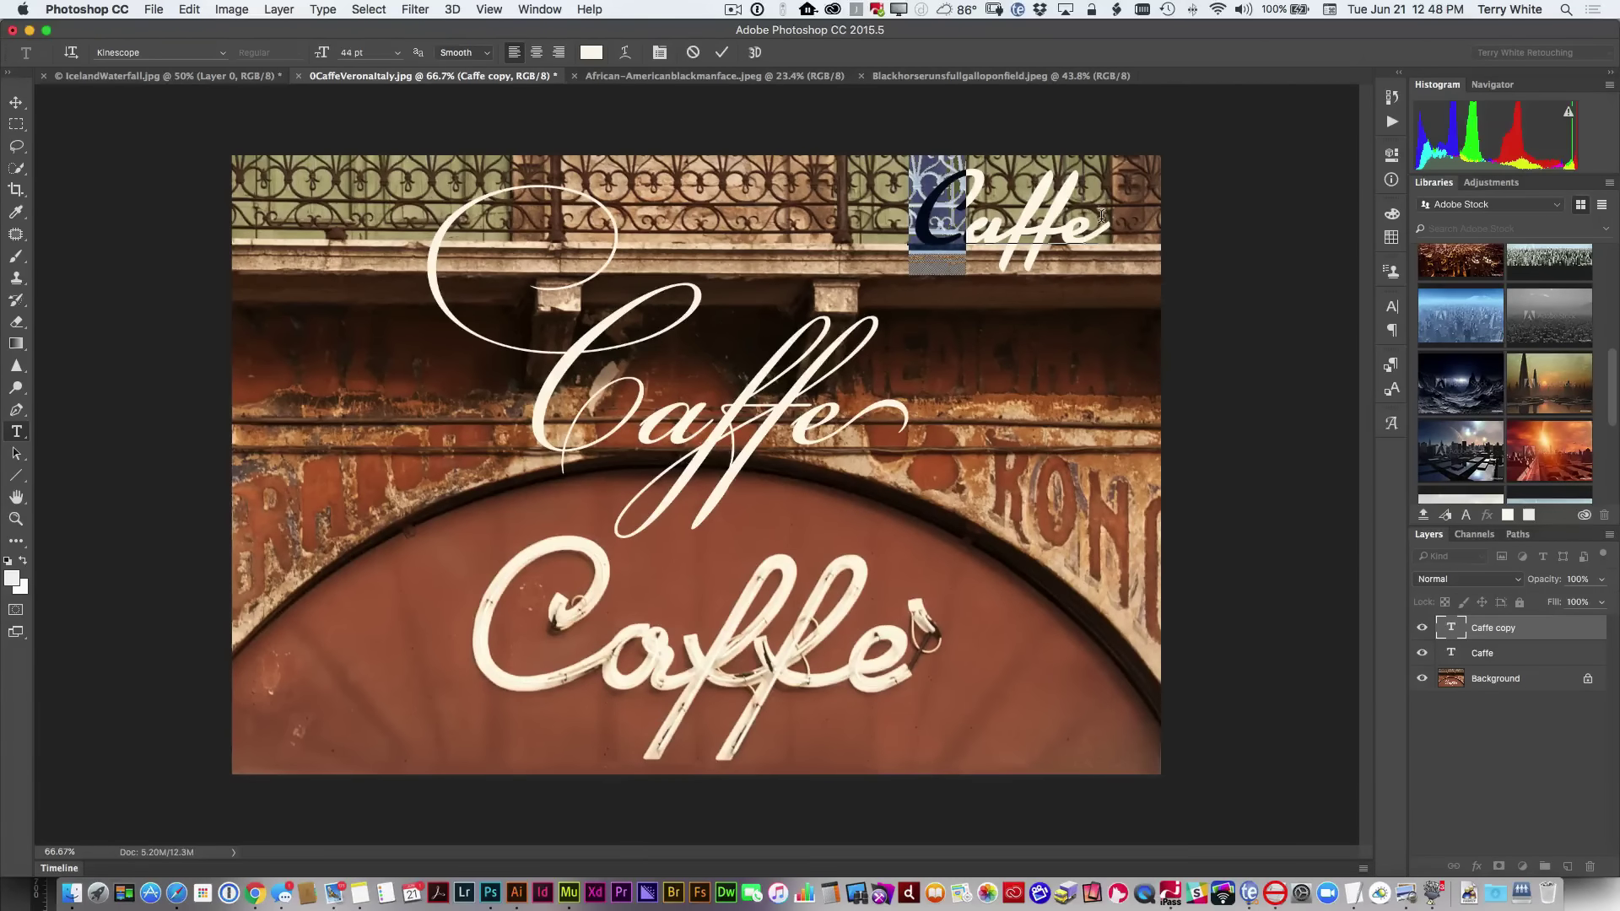
pyautogui.moveTo(1100, 218); pyautogui.dragTo(1077, 228)
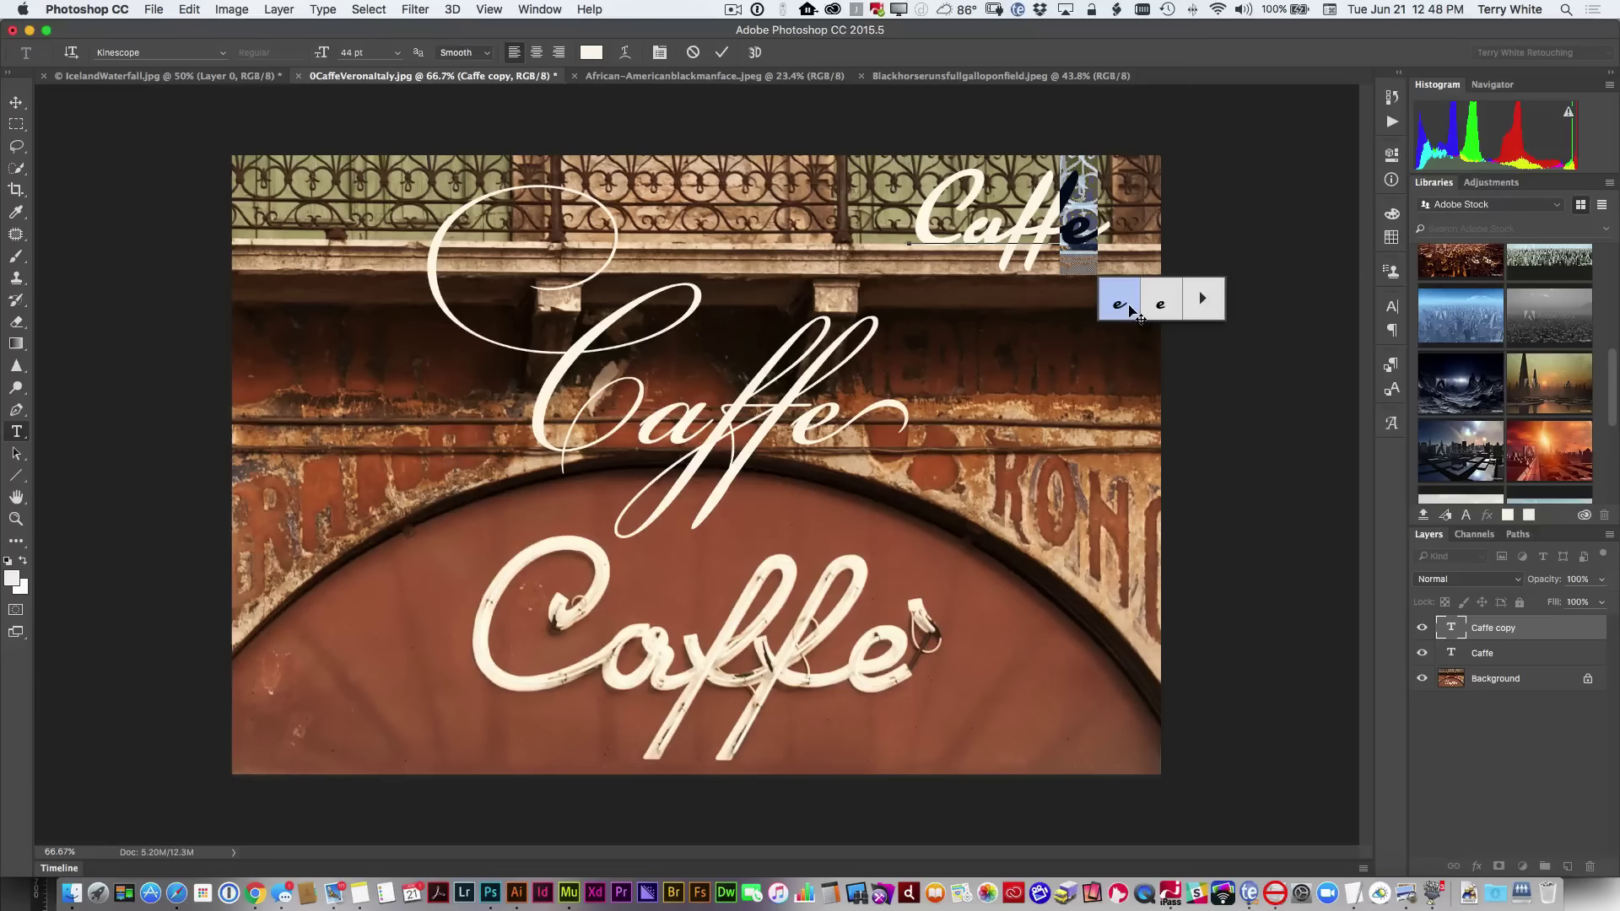
pyautogui.click(1160, 305)
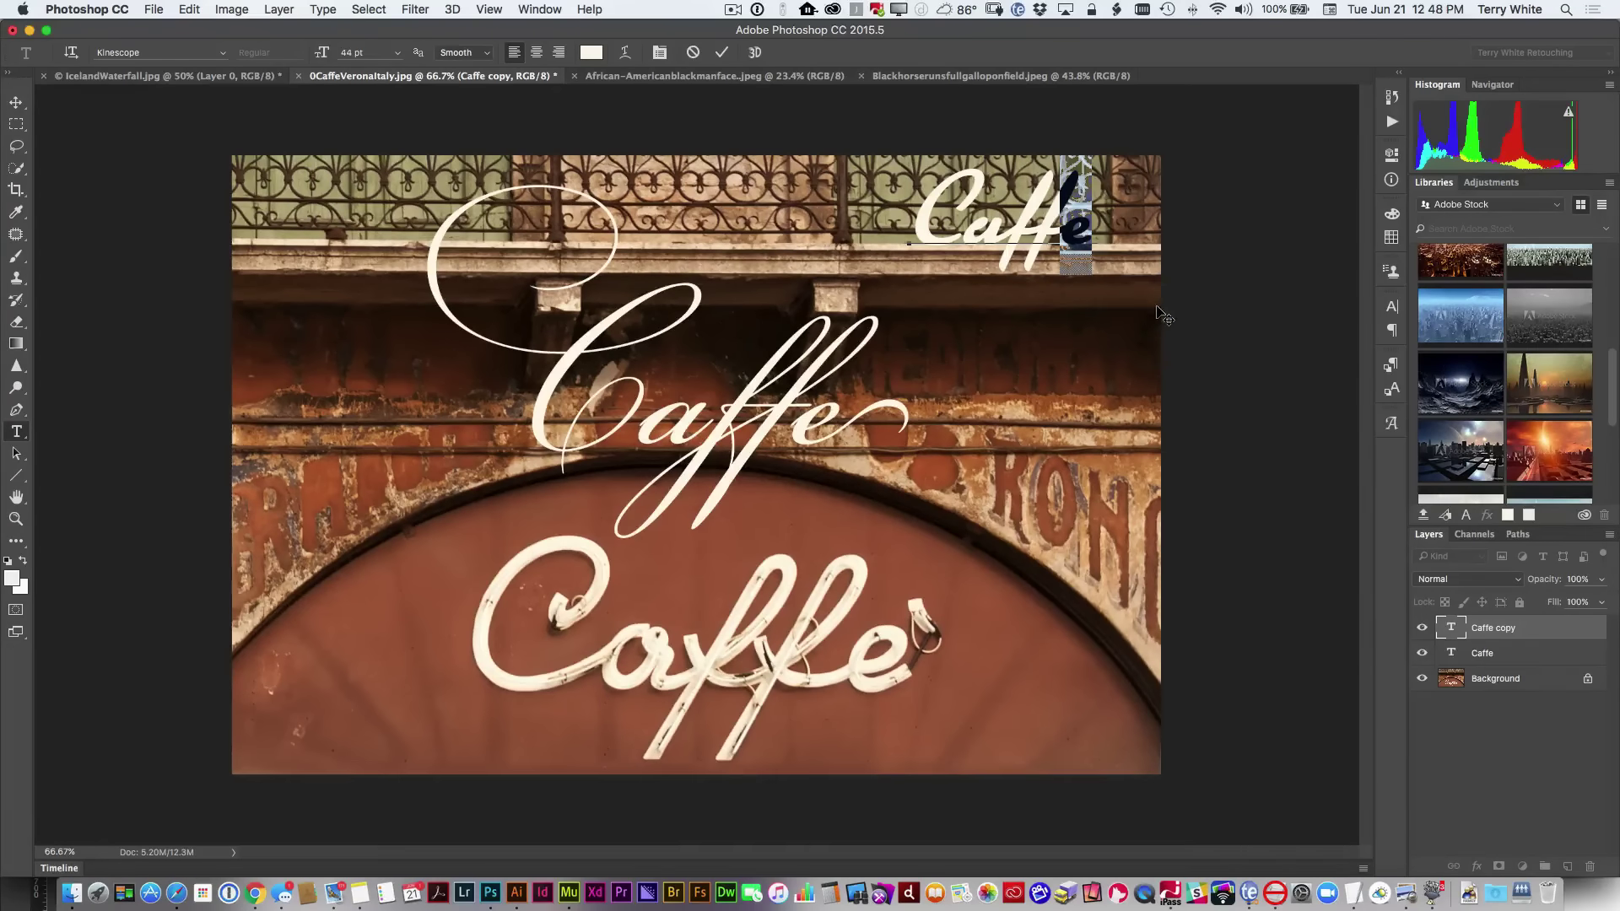
pyautogui.click(1036, 228)
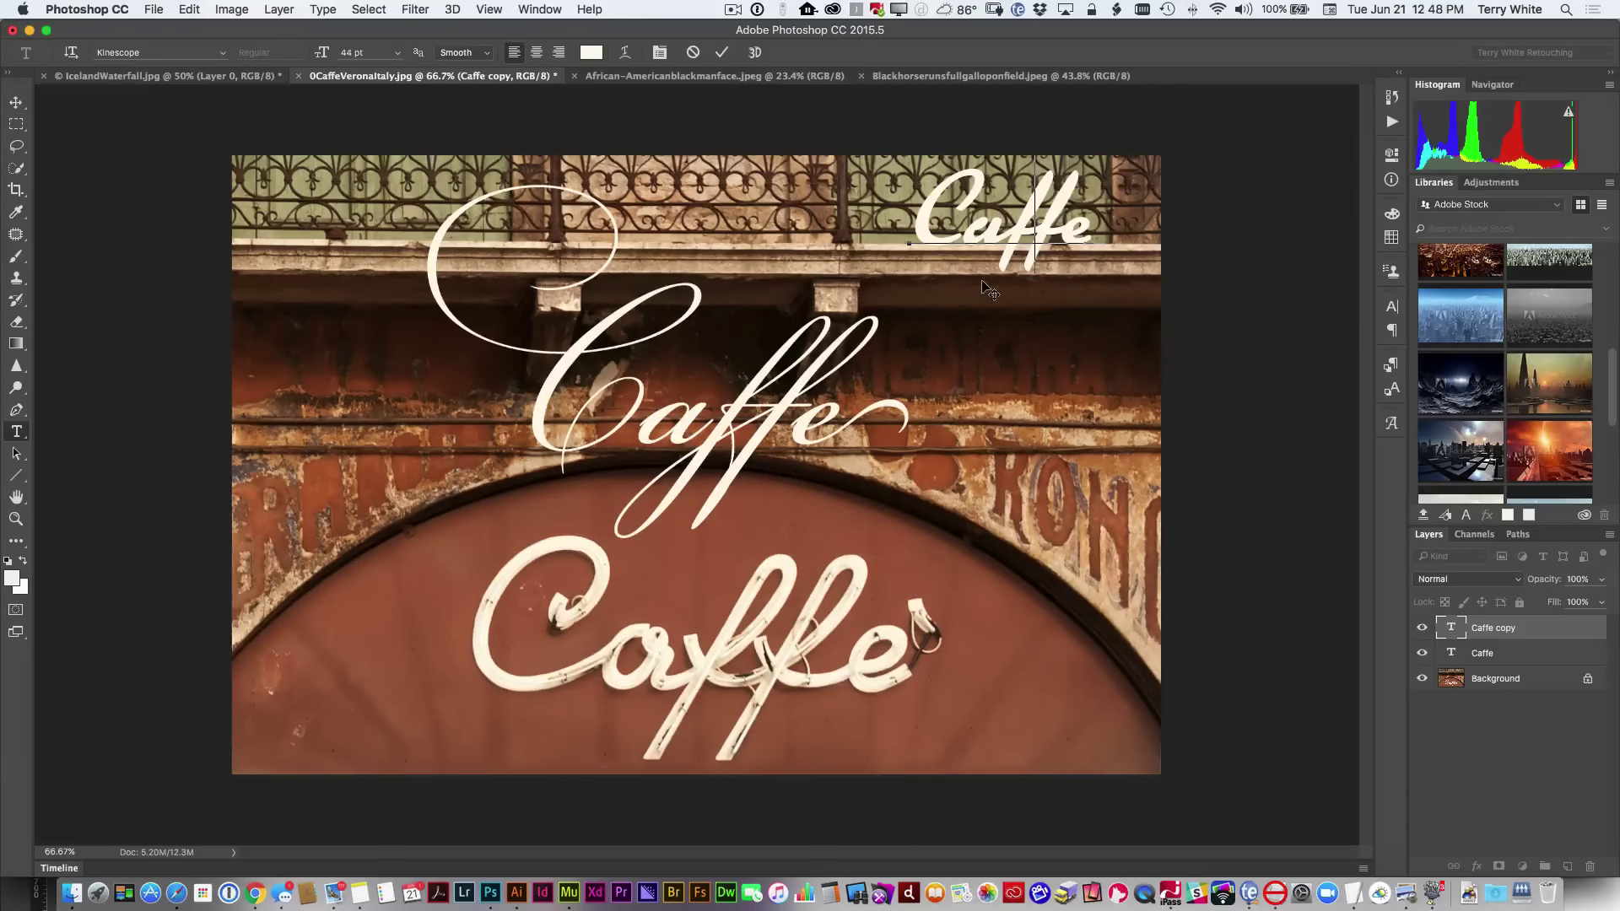
# Step: Display the alternate glyphs for the capital C of the Kinescope "Caffe" copy and commit the text
pyautogui.moveTo(966, 226); pyautogui.dragTo(913, 226)
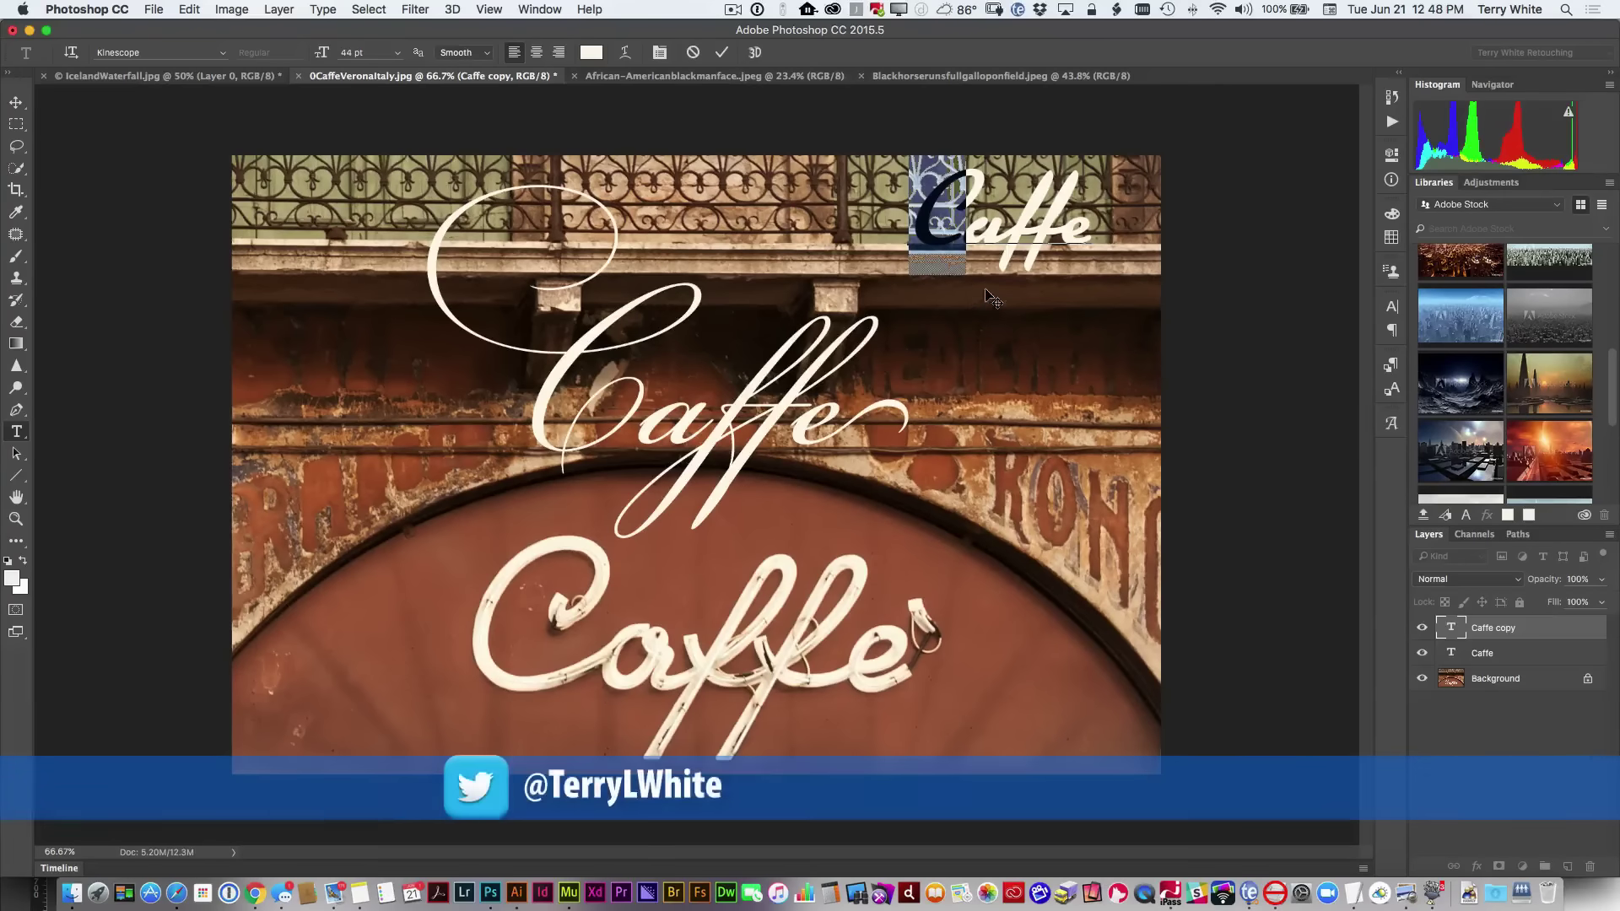
pyautogui.moveTo(958, 243)
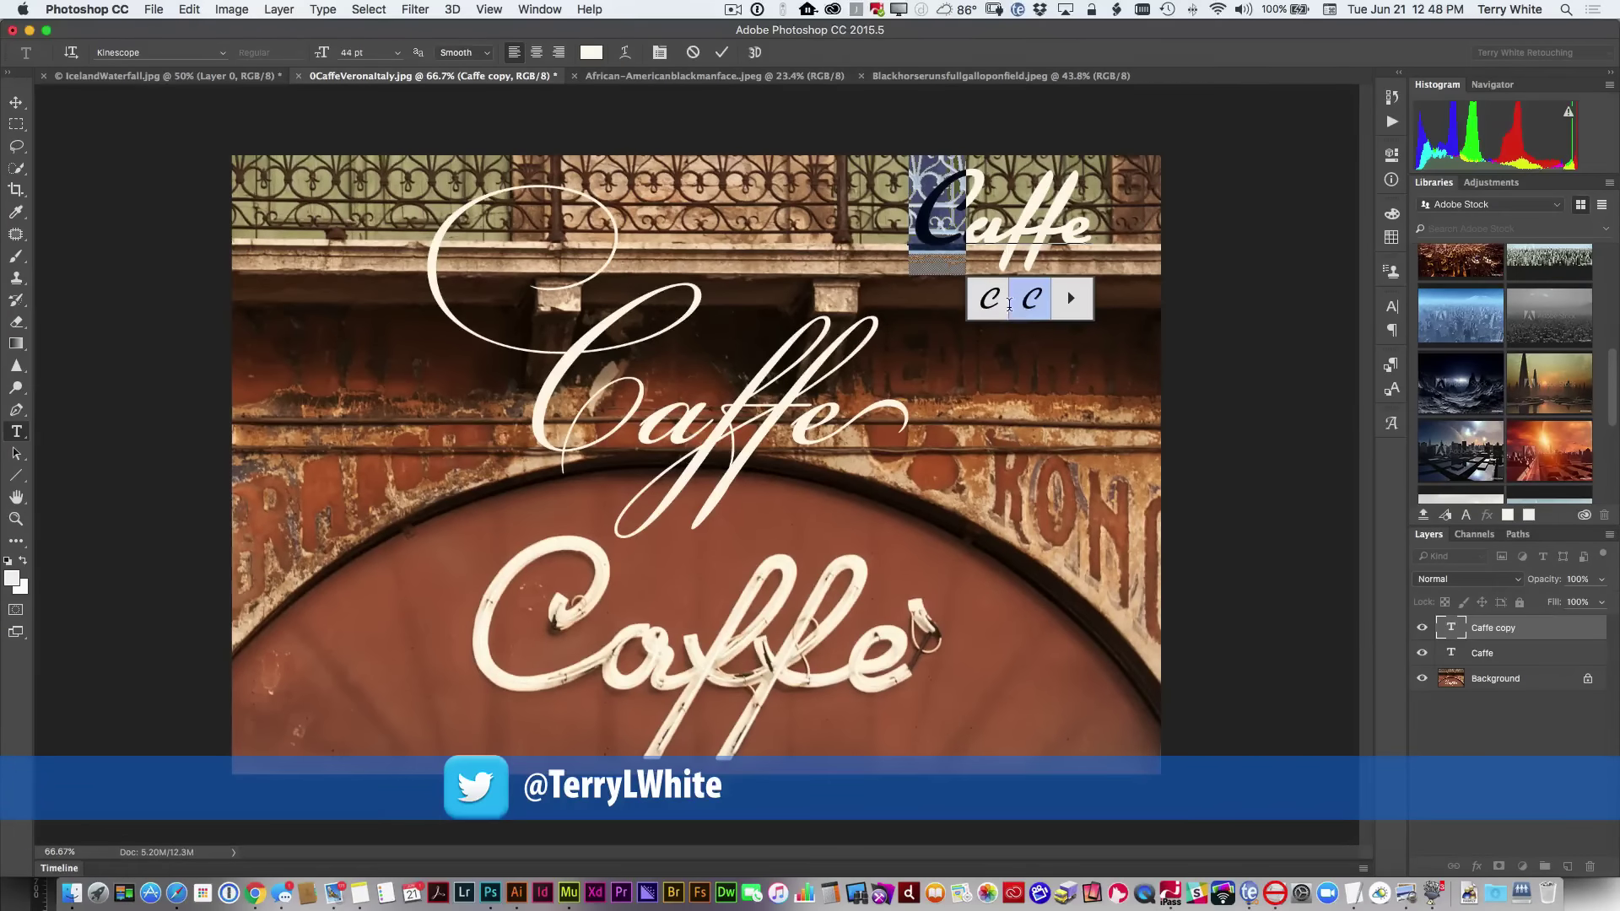
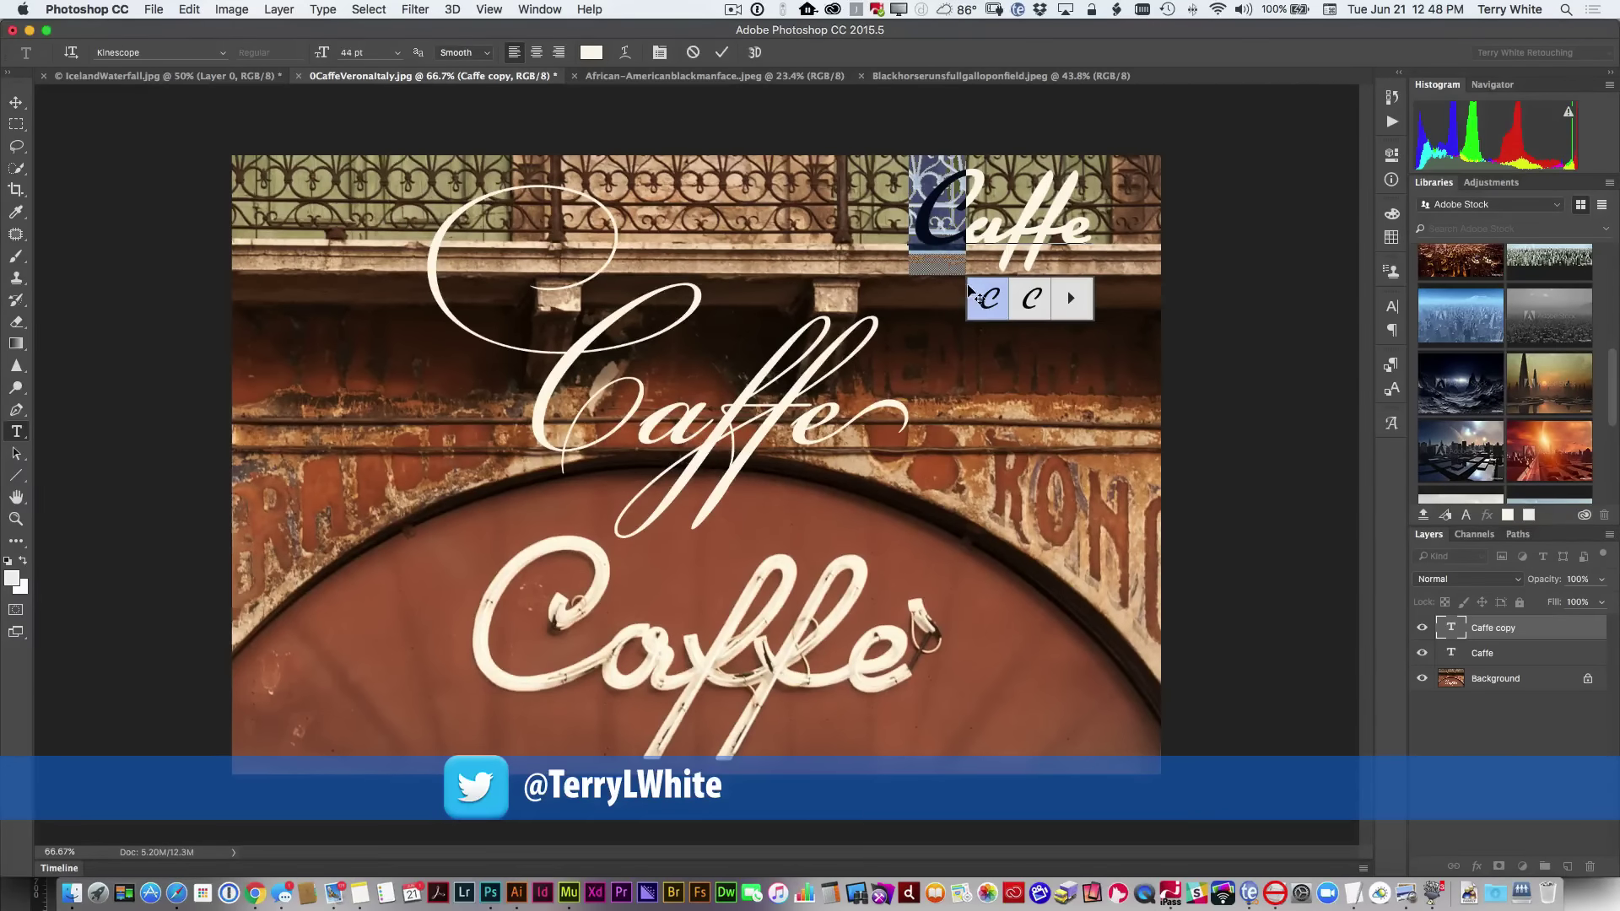
pyautogui.click(722, 53)
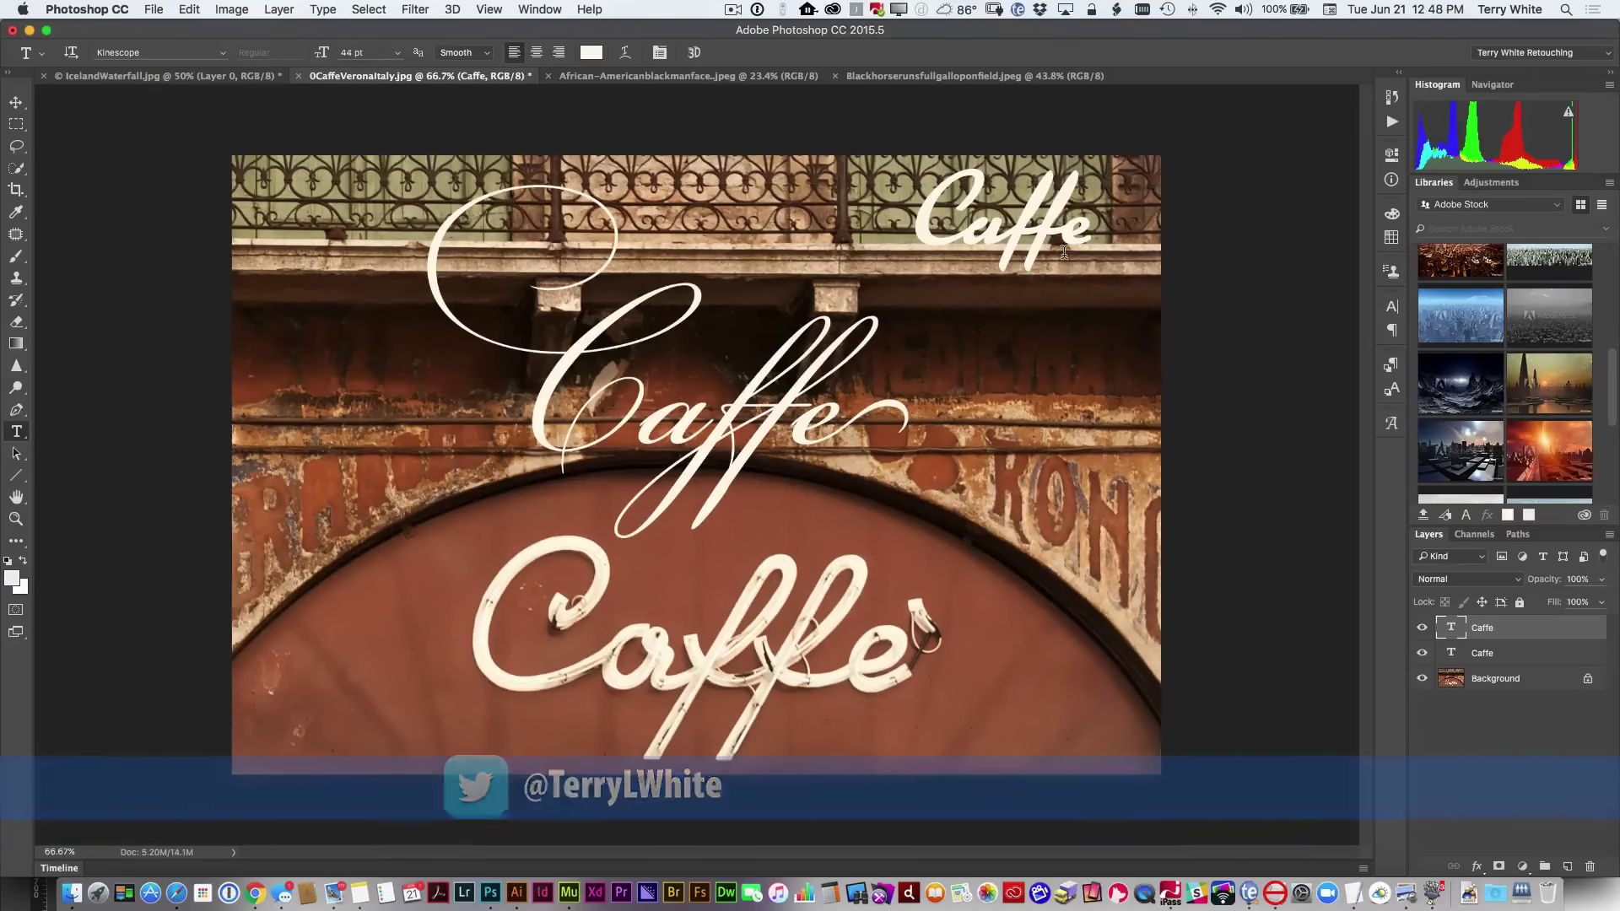
# Step: Hide the Bickham Script "Caffe" layer and move the Kinescope "Caffe" text to just above the neon sign
pyautogui.click(1422, 654)
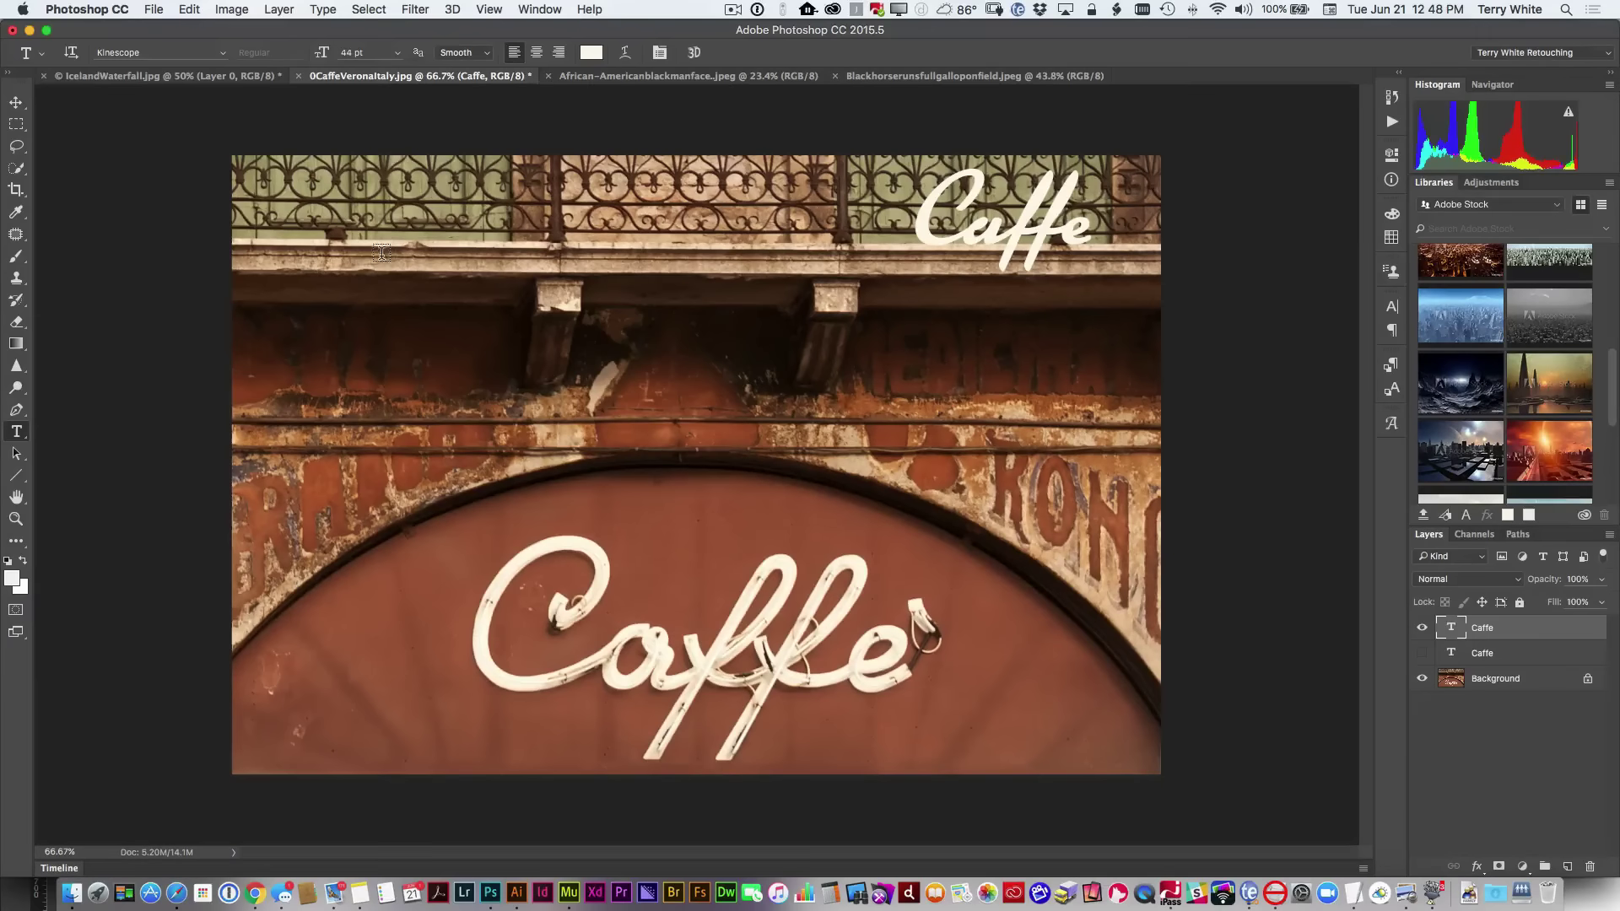
pyautogui.click(16, 102)
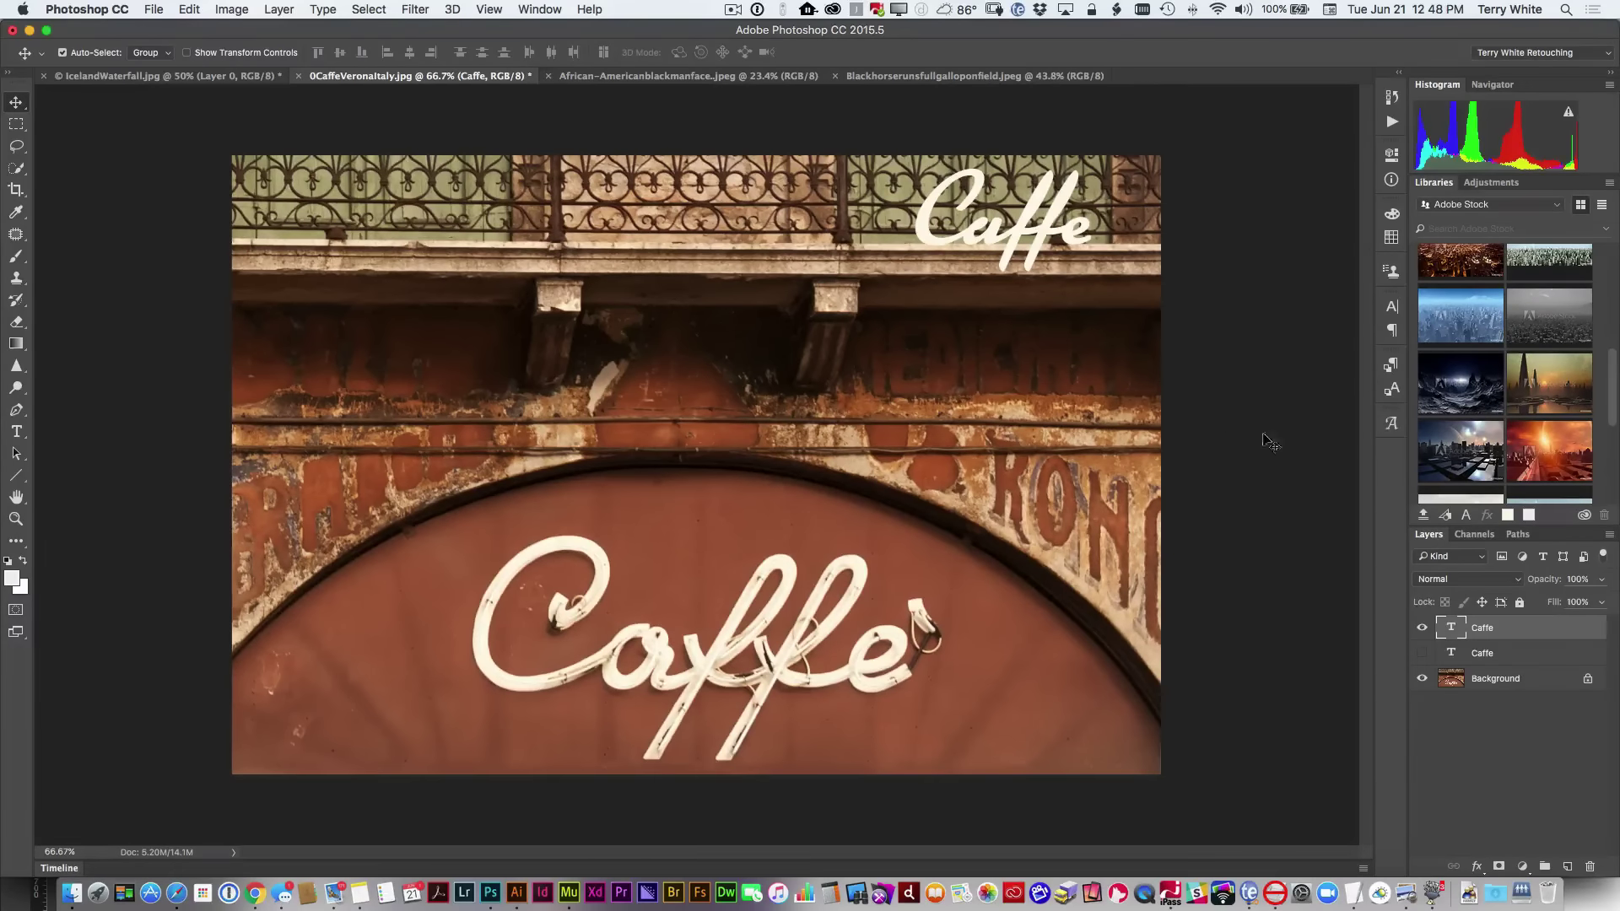
pyautogui.moveTo(974, 271); pyautogui.dragTo(581, 515)
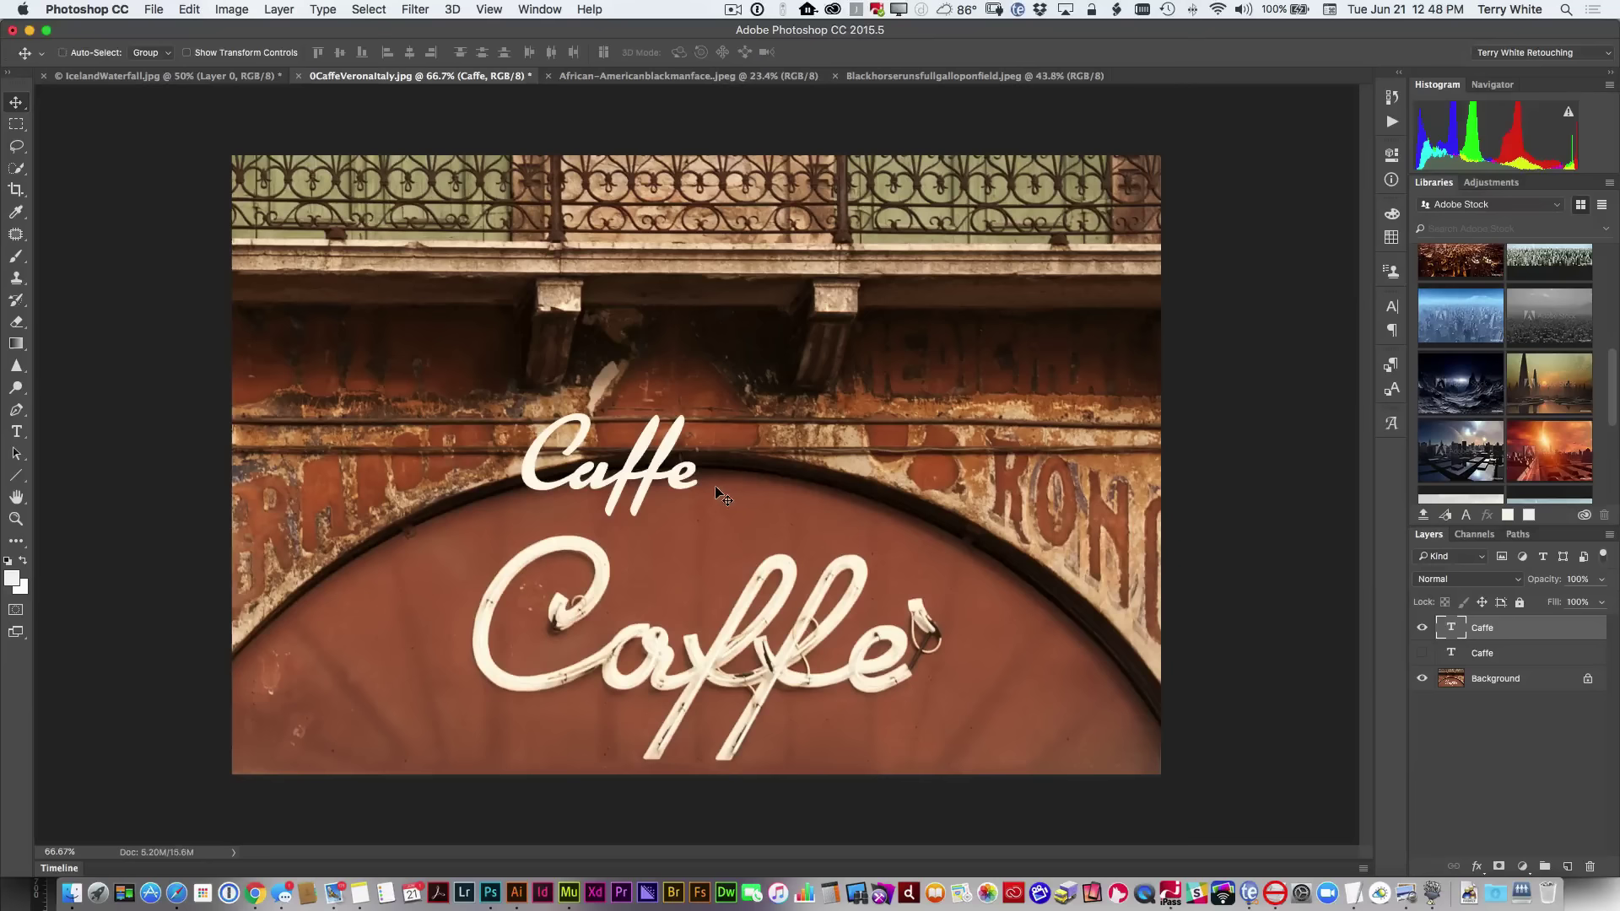
# Step: Scale the Kinescope "Caffe" text proportionally to about 209% and commit the transform
pyautogui.press('super+t')
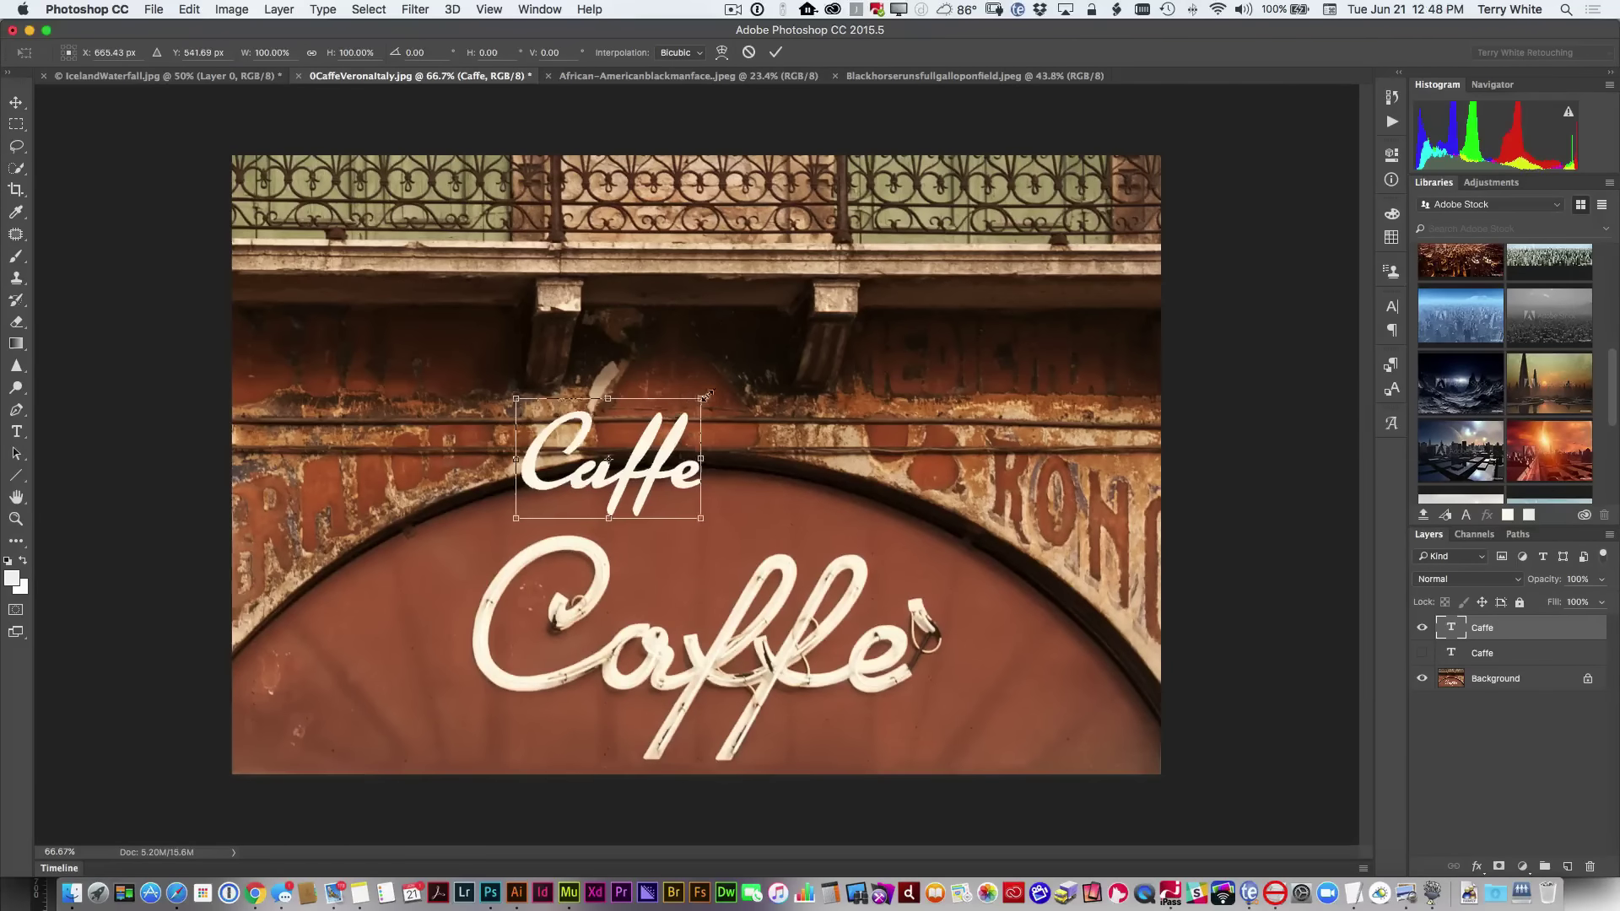
pyautogui.moveTo(706, 395); pyautogui.dragTo(897, 272)
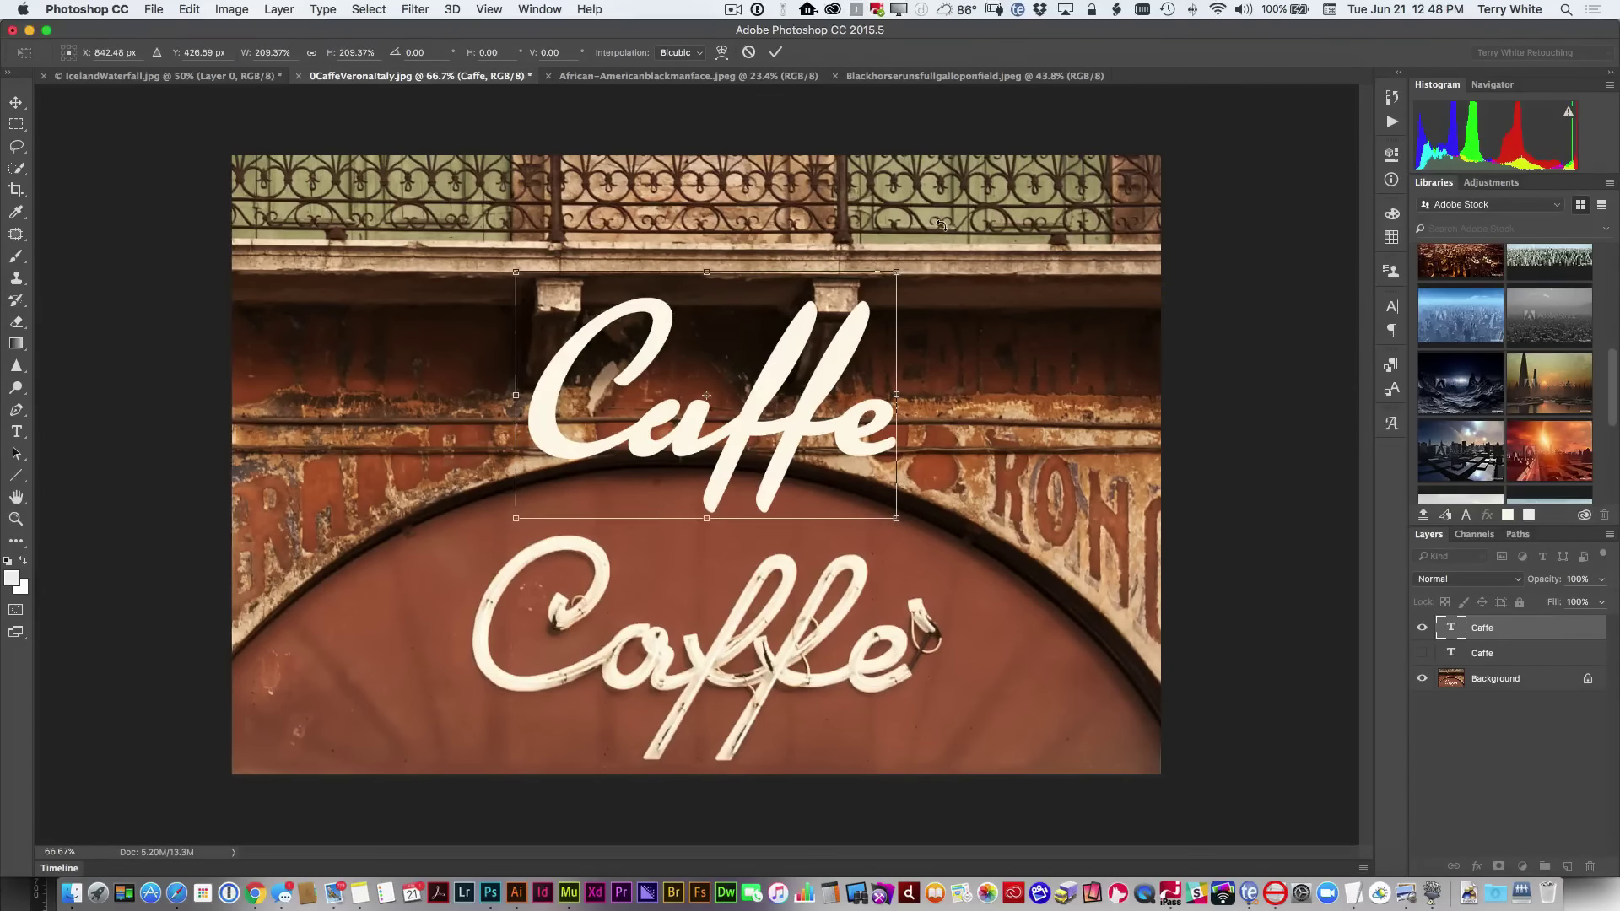
pyautogui.click(775, 51)
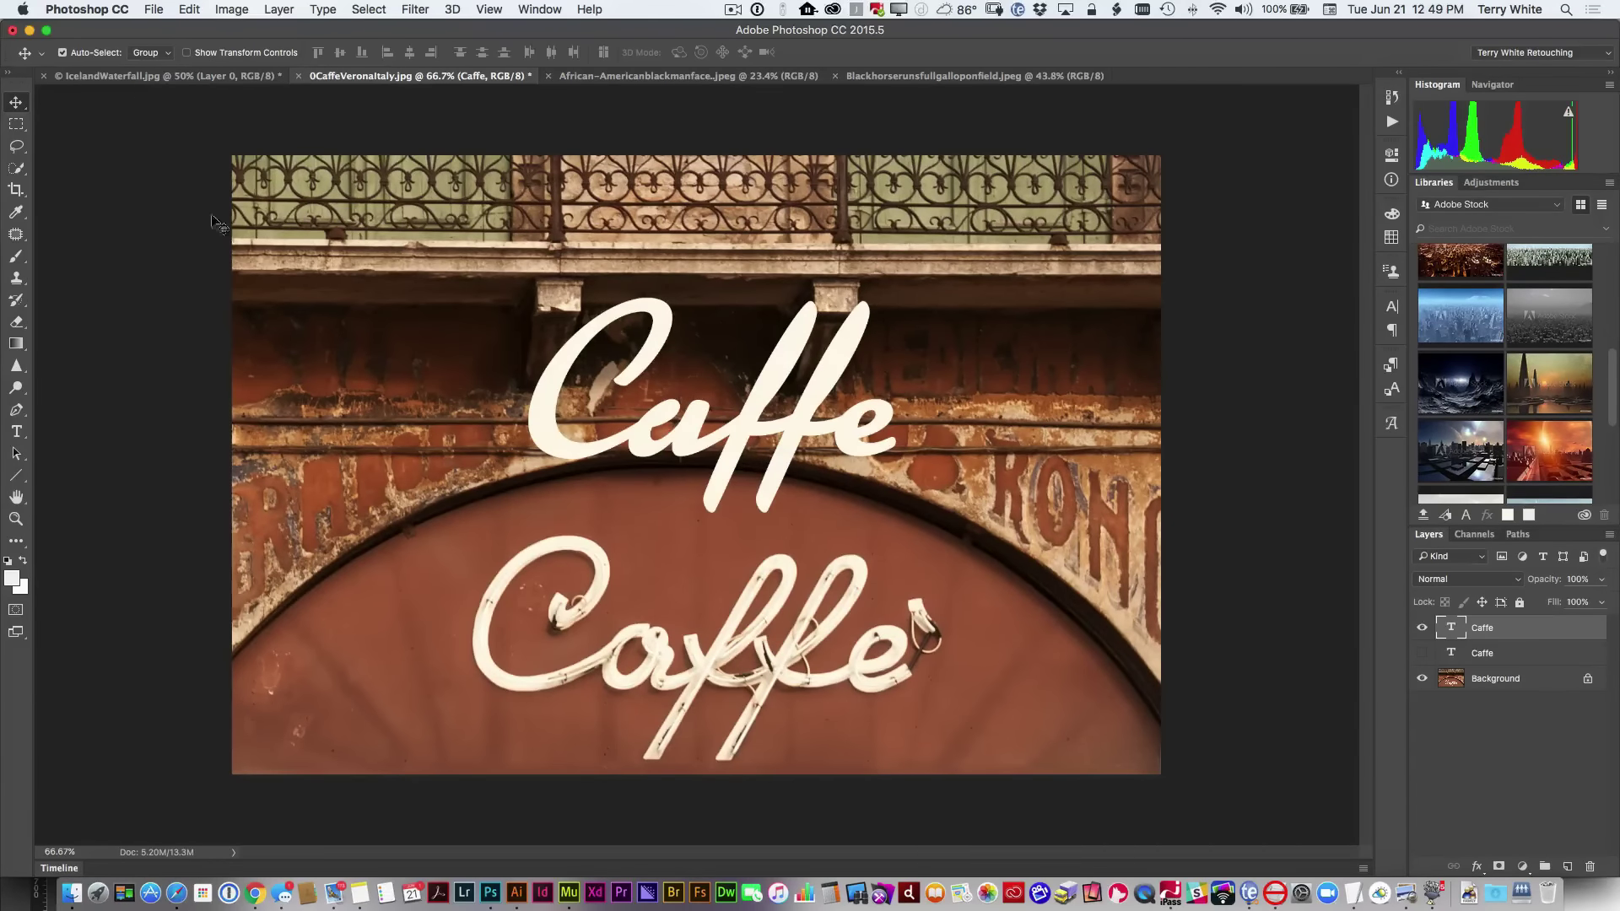
pyautogui.click(16, 431)
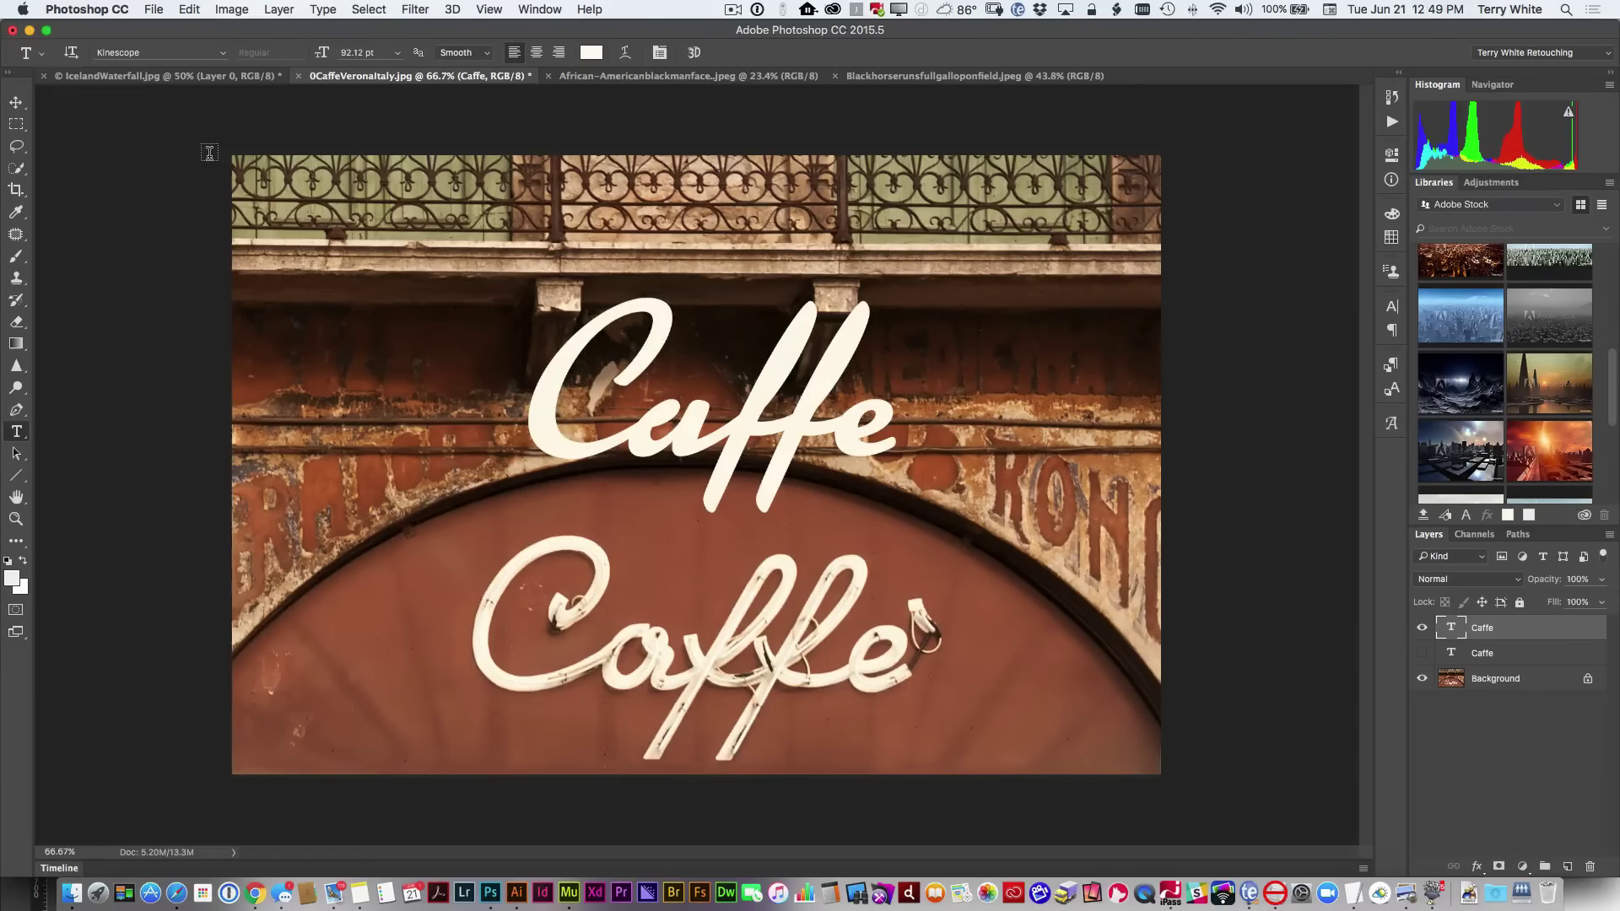
# Step: Switch to the portrait photo and convert its Background layer for smart filters
pyautogui.click(595, 79)
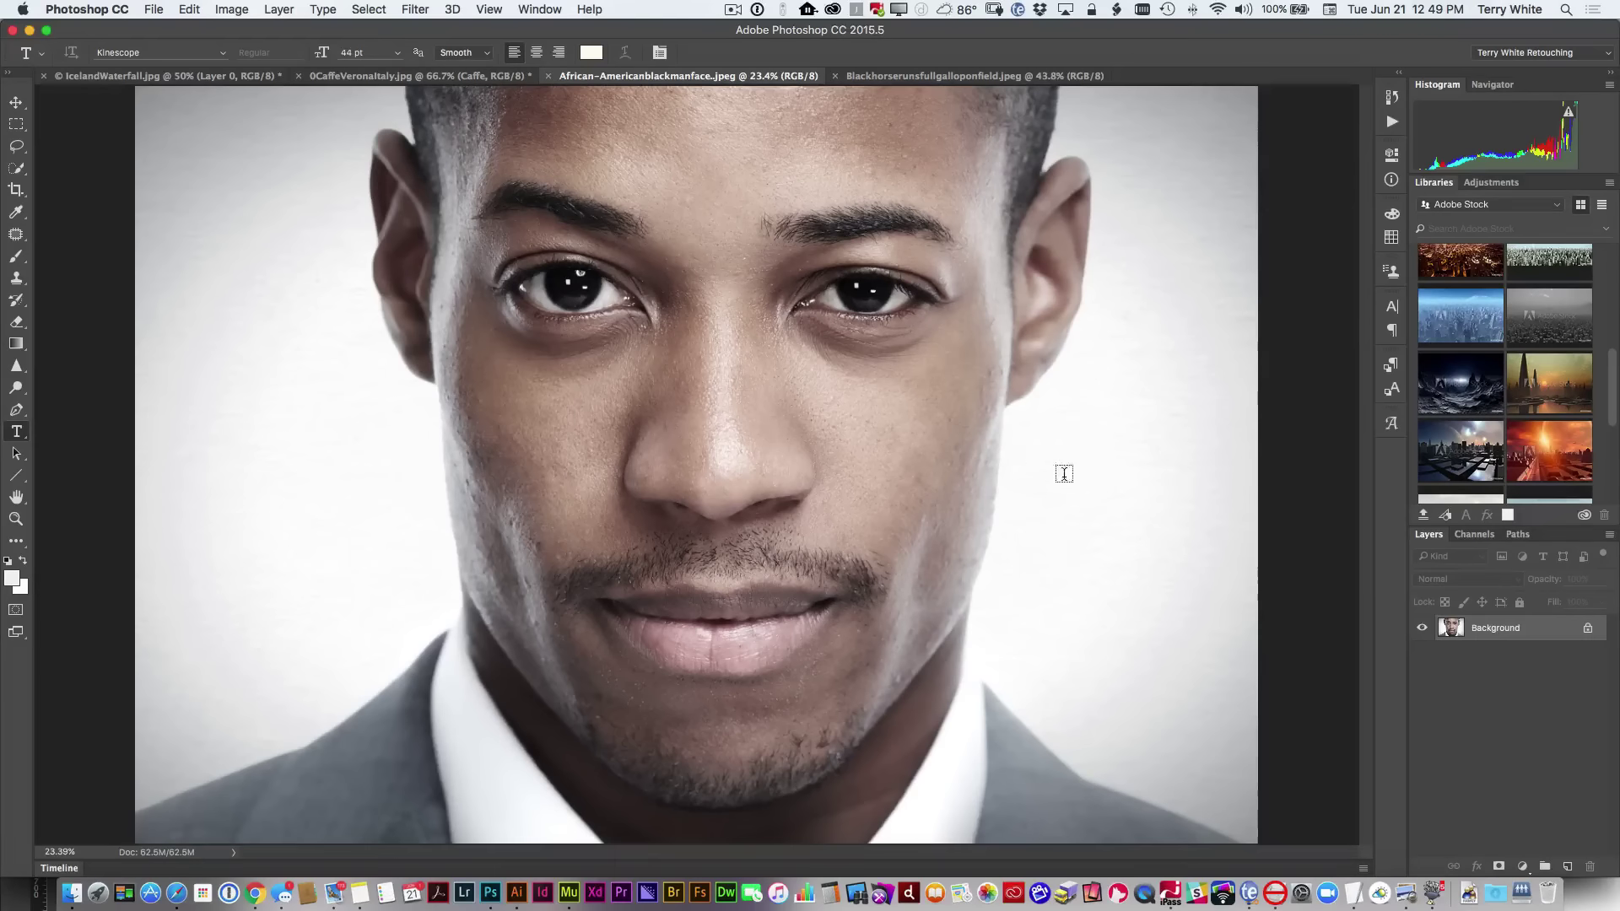
pyautogui.click(417, 9)
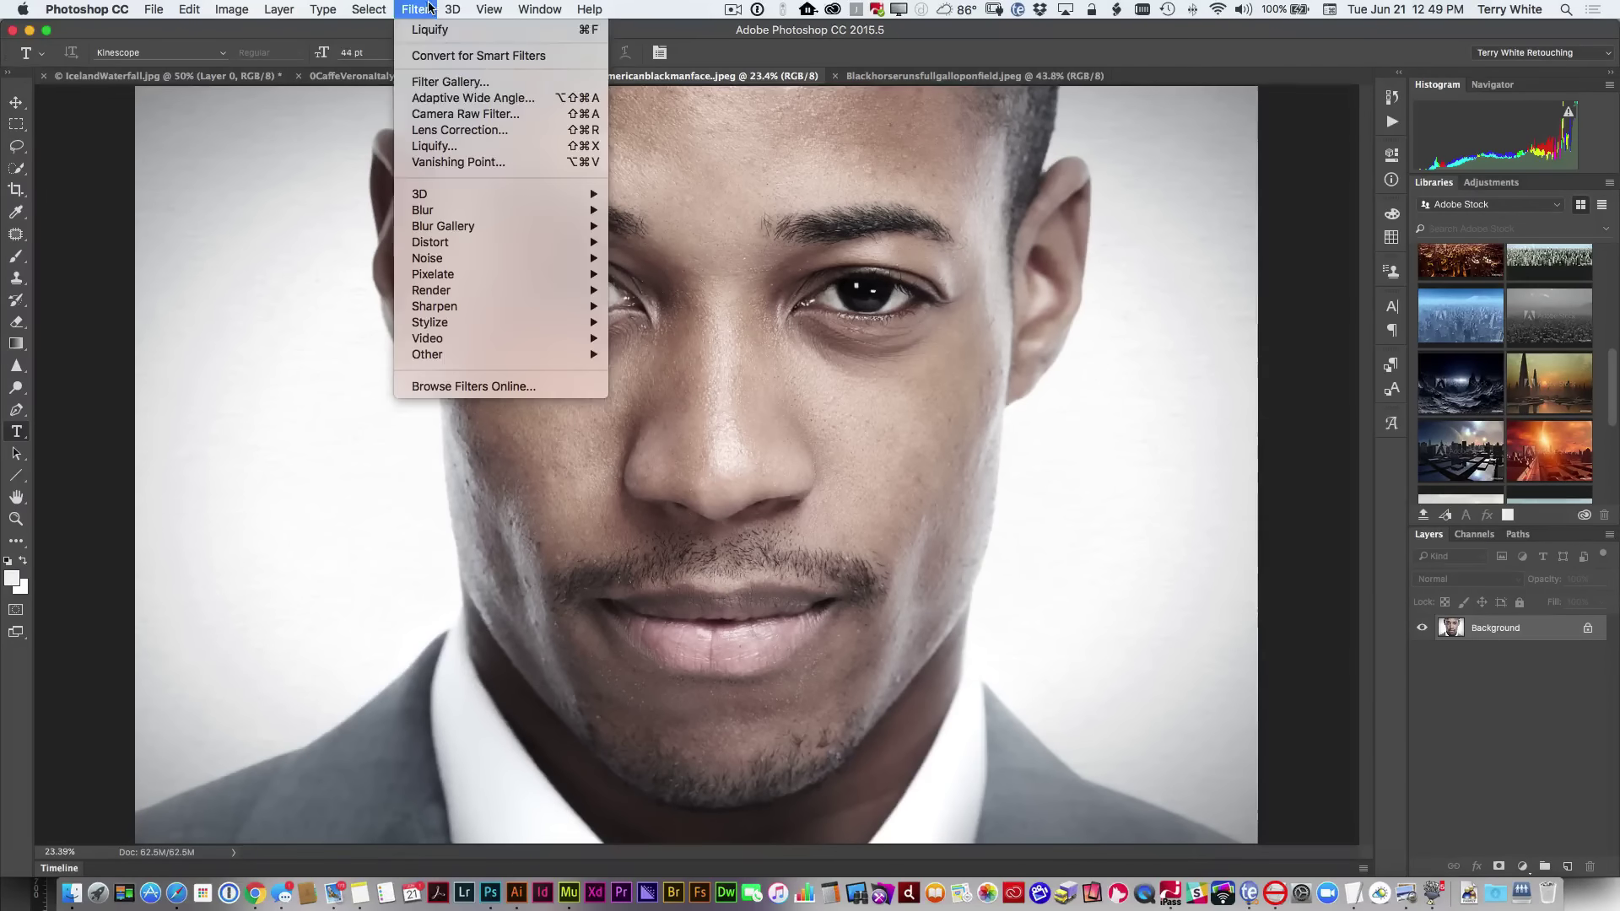
pyautogui.click(478, 57)
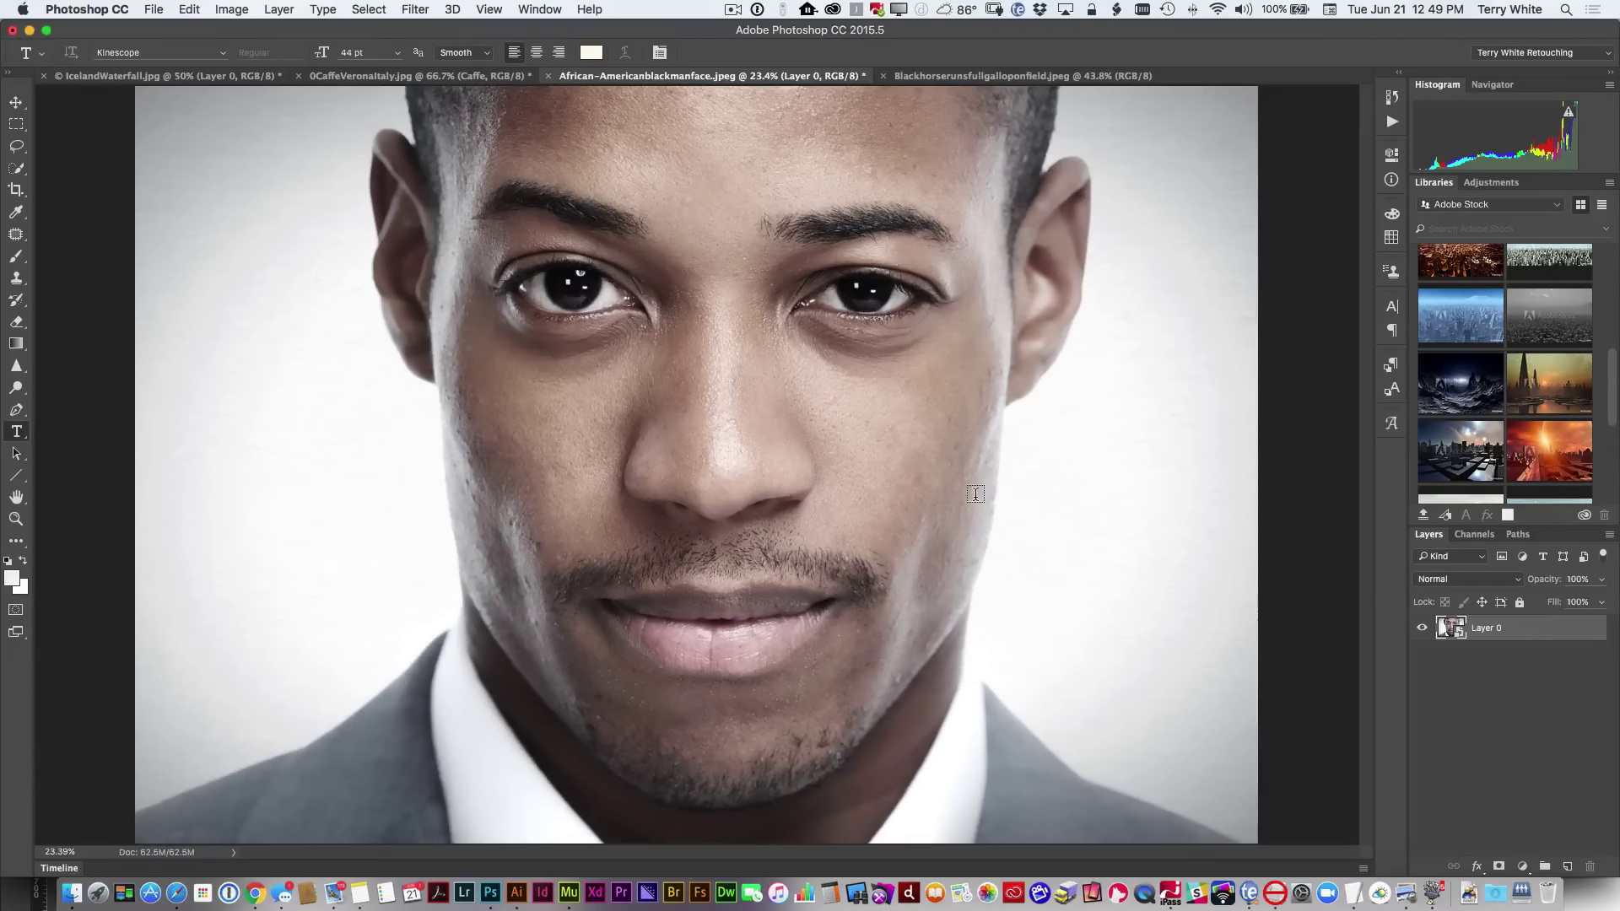
# Step: Open the Liquify filter on the portrait and collapse the Nose, Mouth and Face Shape groups, leaving the Eyes settings expanded
pyautogui.click(408, 10)
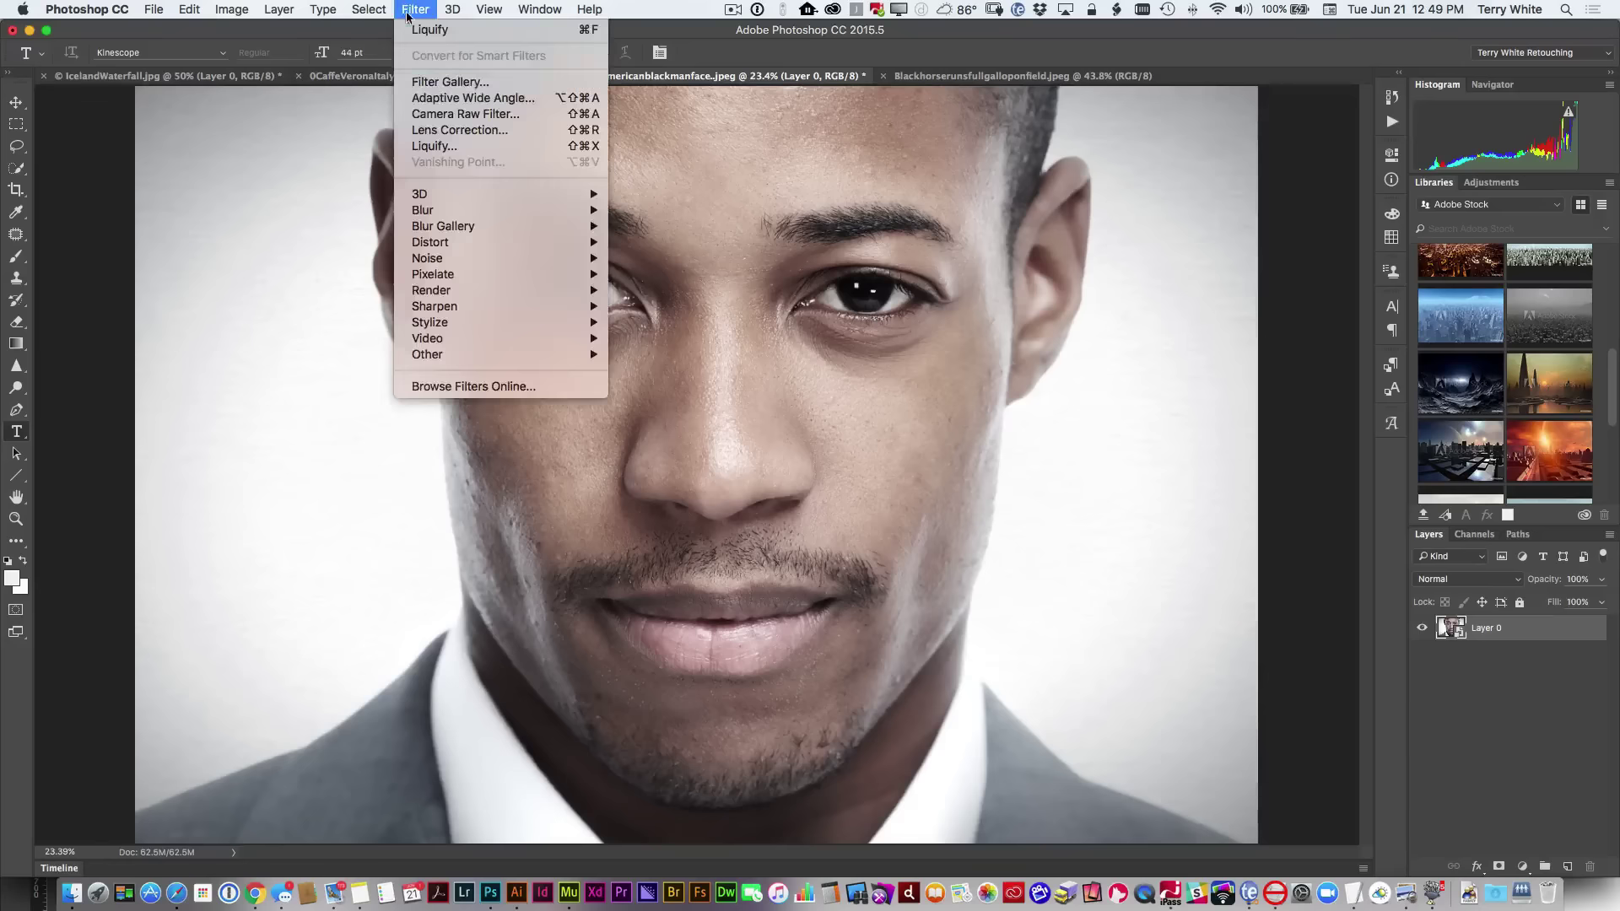
pyautogui.click(439, 150)
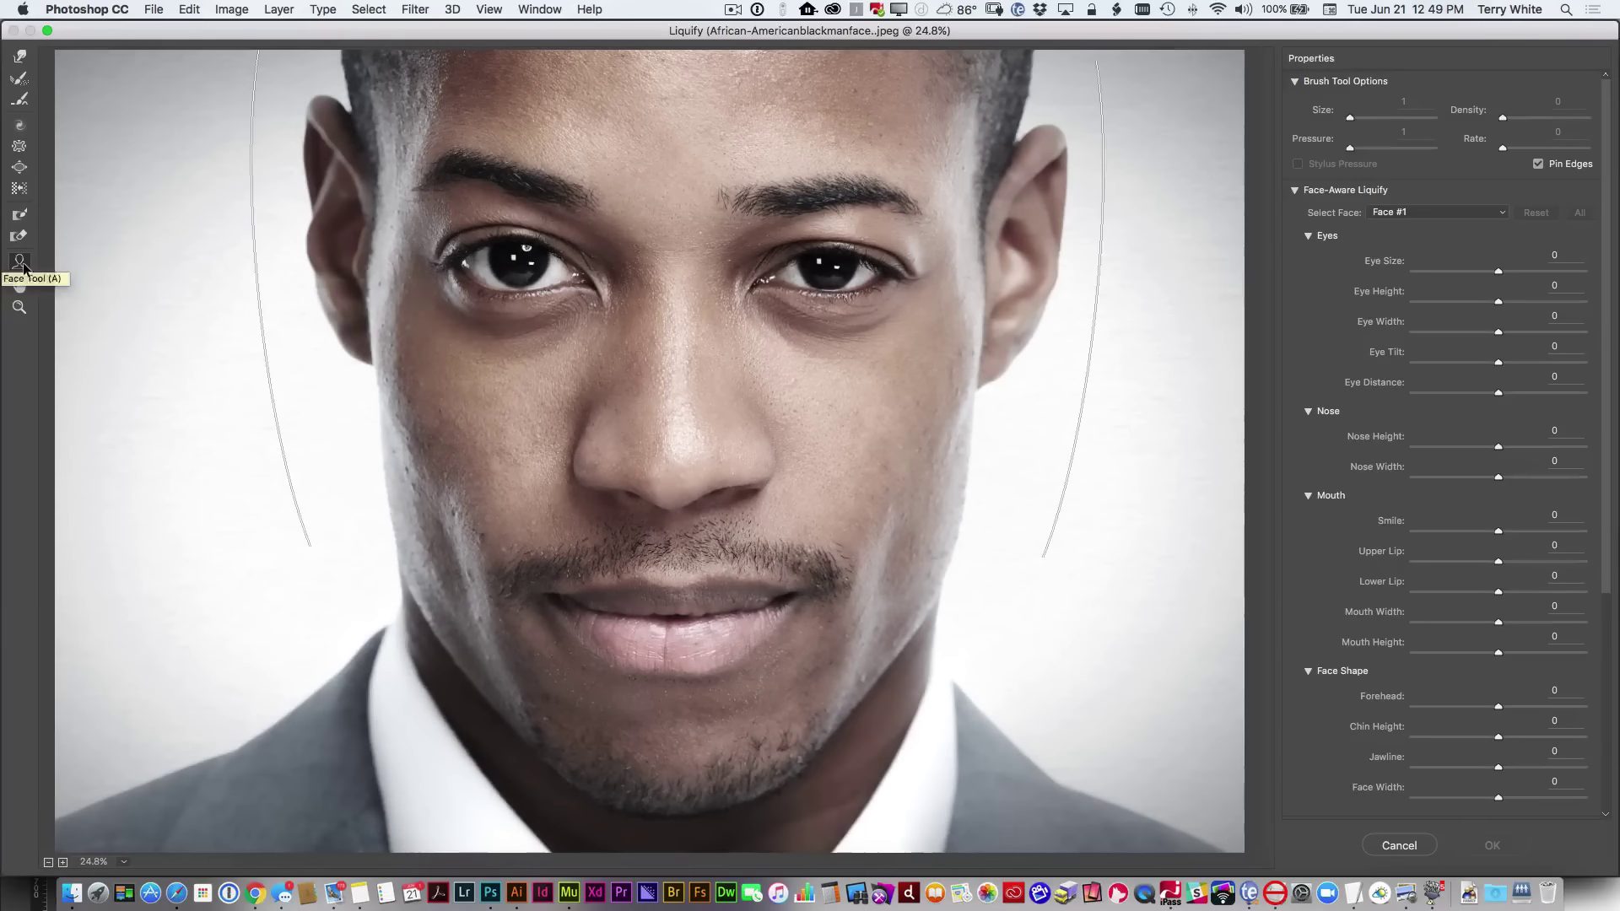
pyautogui.click(1294, 190)
pyautogui.click(1294, 189)
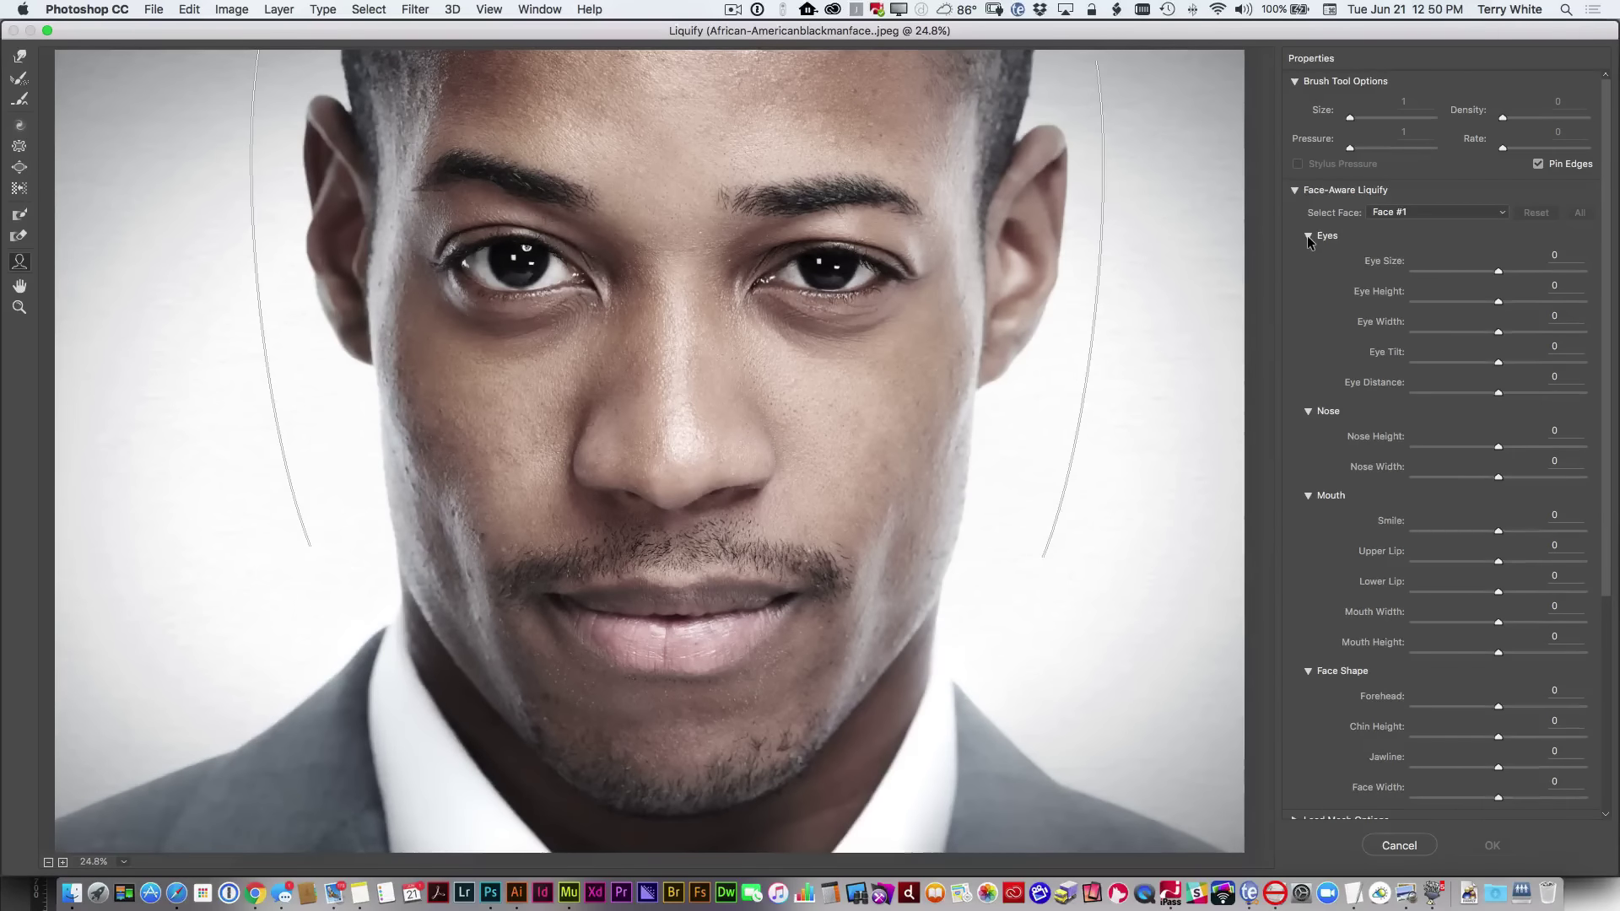
pyautogui.click(1309, 235)
pyautogui.click(1308, 235)
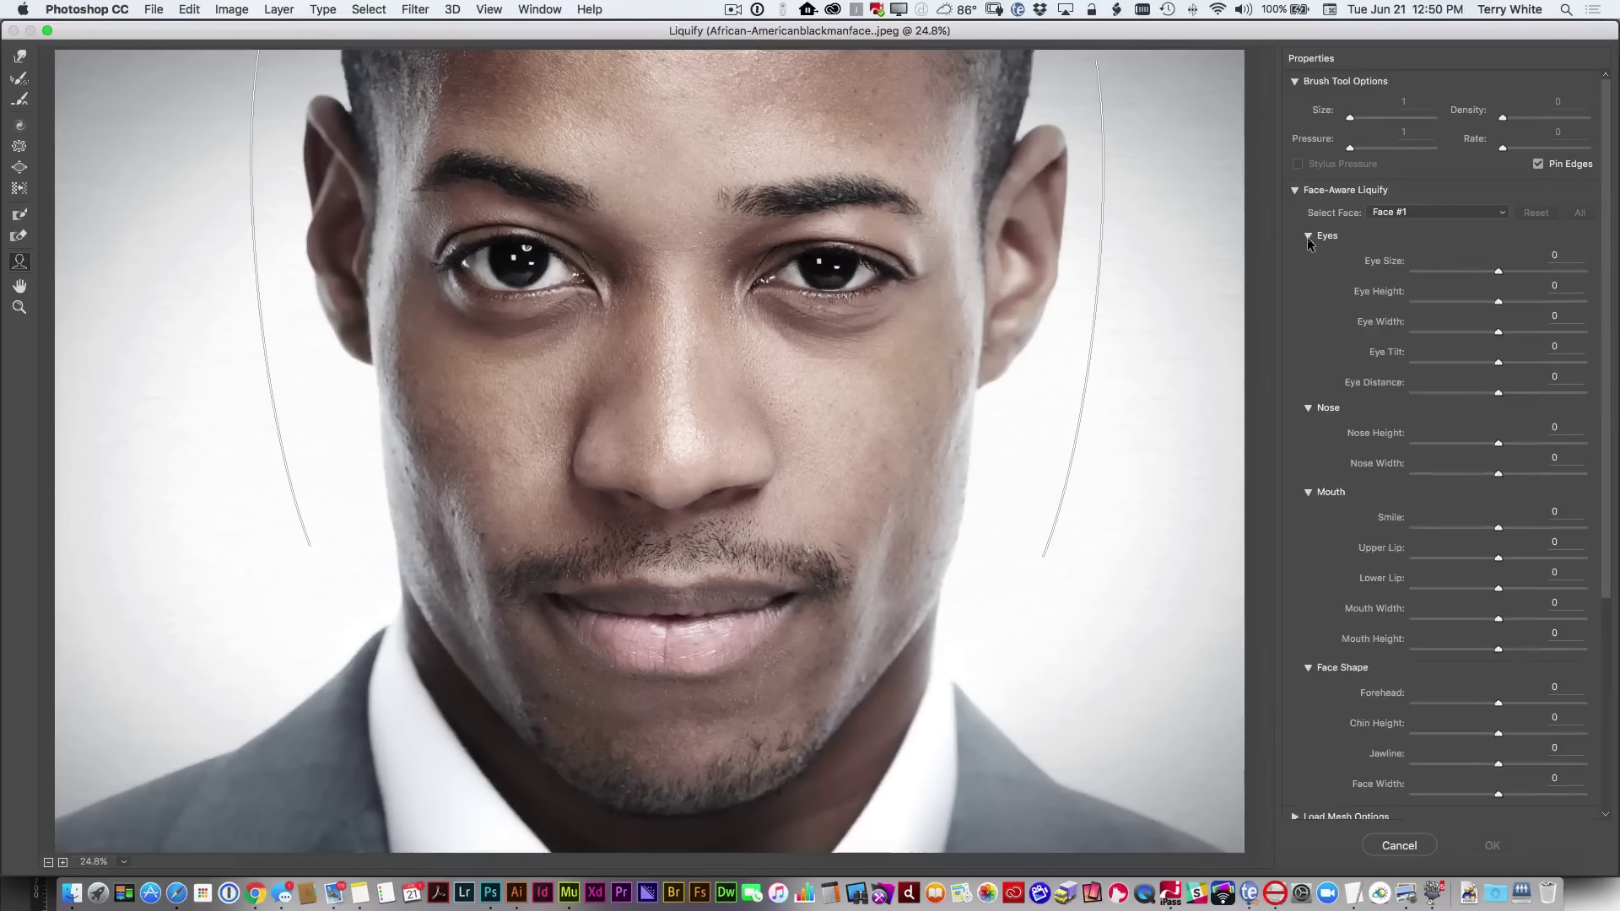
pyautogui.click(1308, 407)
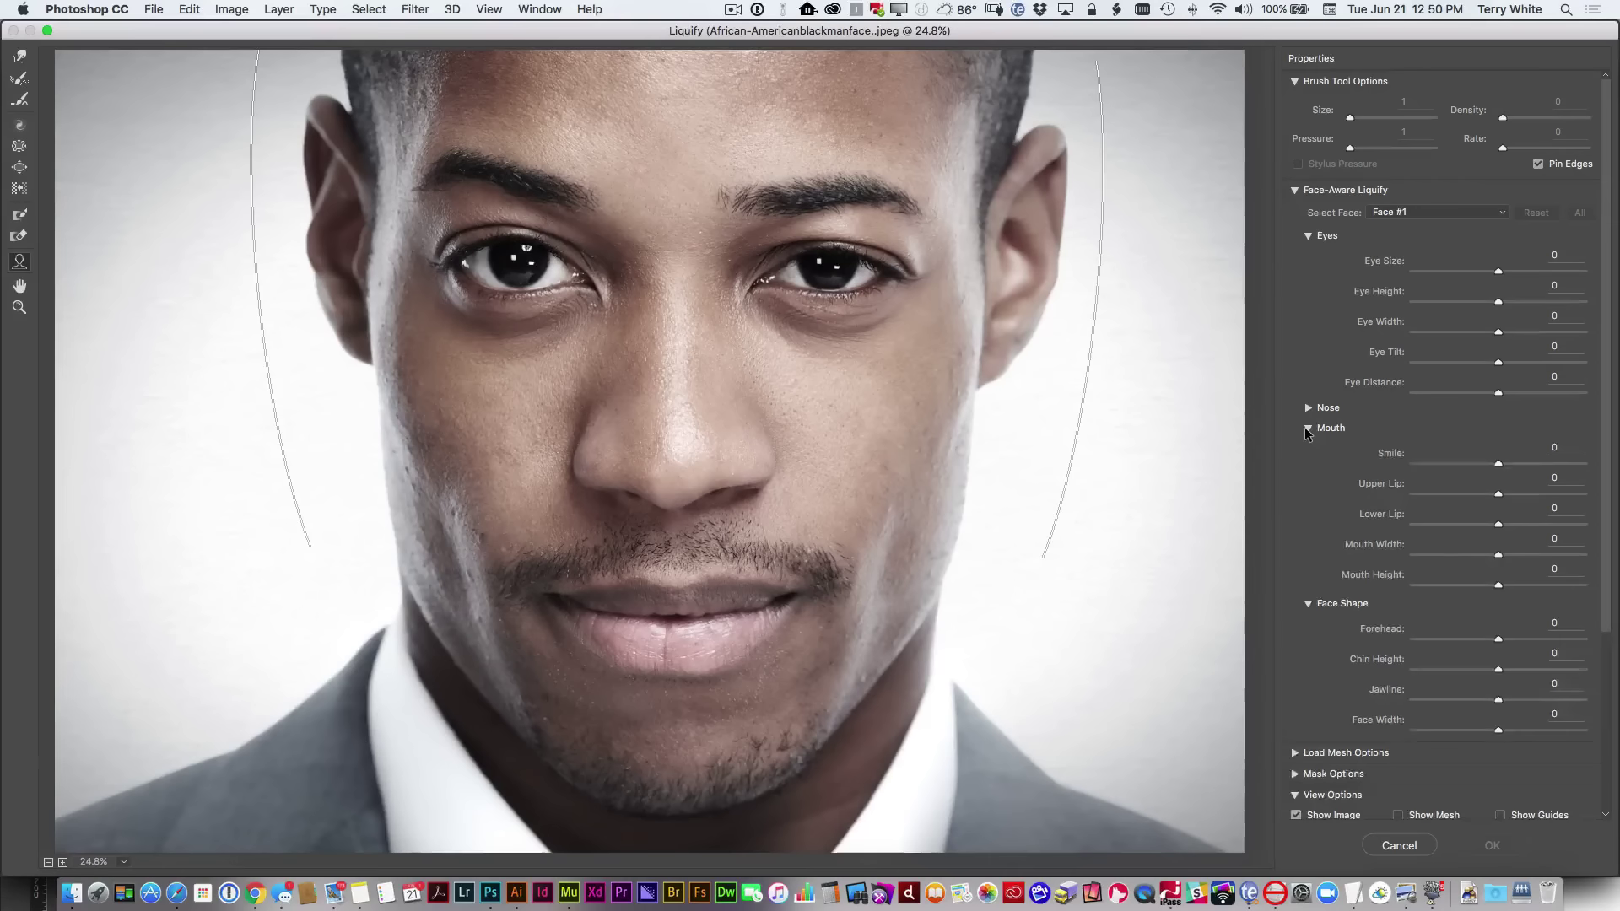
pyautogui.click(1308, 428)
pyautogui.click(1309, 452)
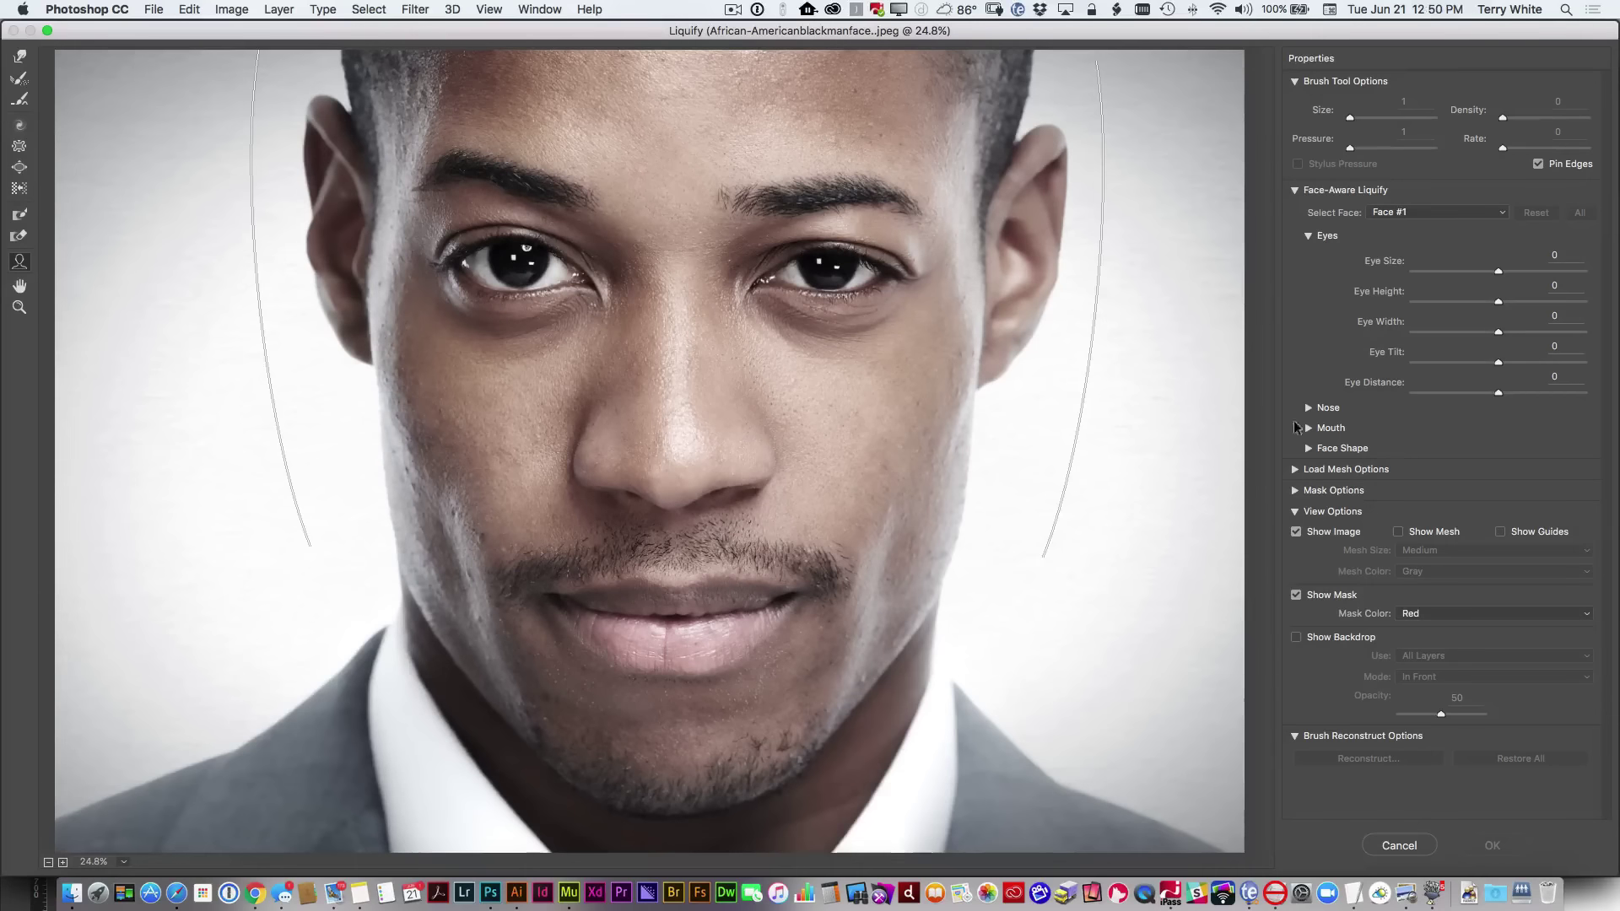
# Step: Set Face #1's Eye Size to -100 and Eye Height to -54 with Face-Aware Liquify and apply the filter
pyautogui.moveTo(987, 342)
pyautogui.moveTo(881, 320)
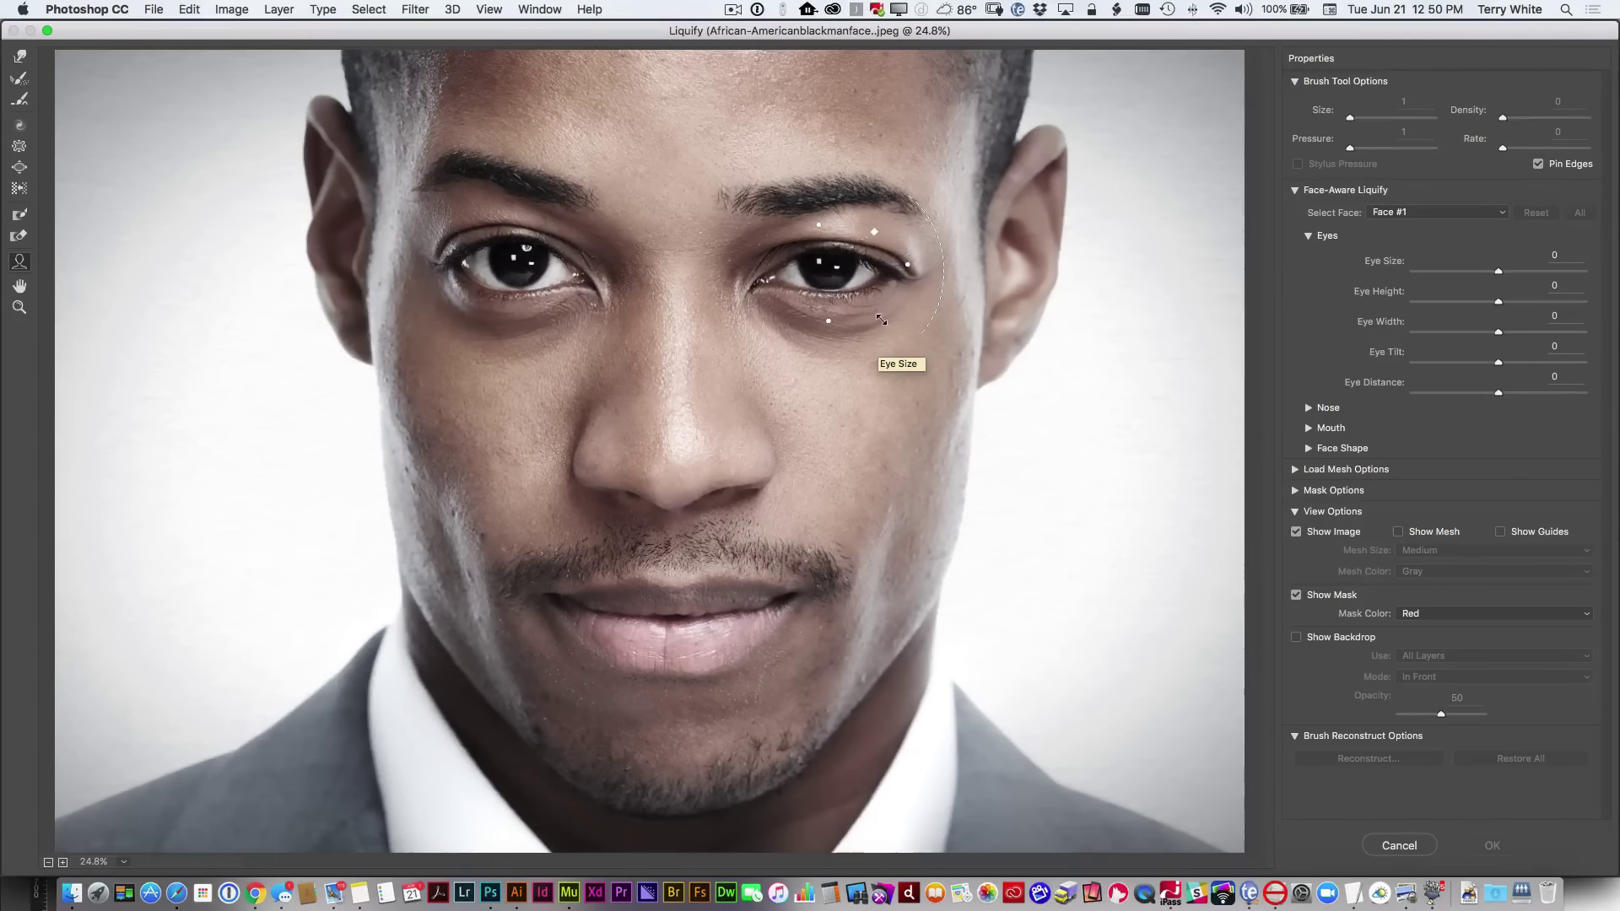
pyautogui.moveTo(931, 392)
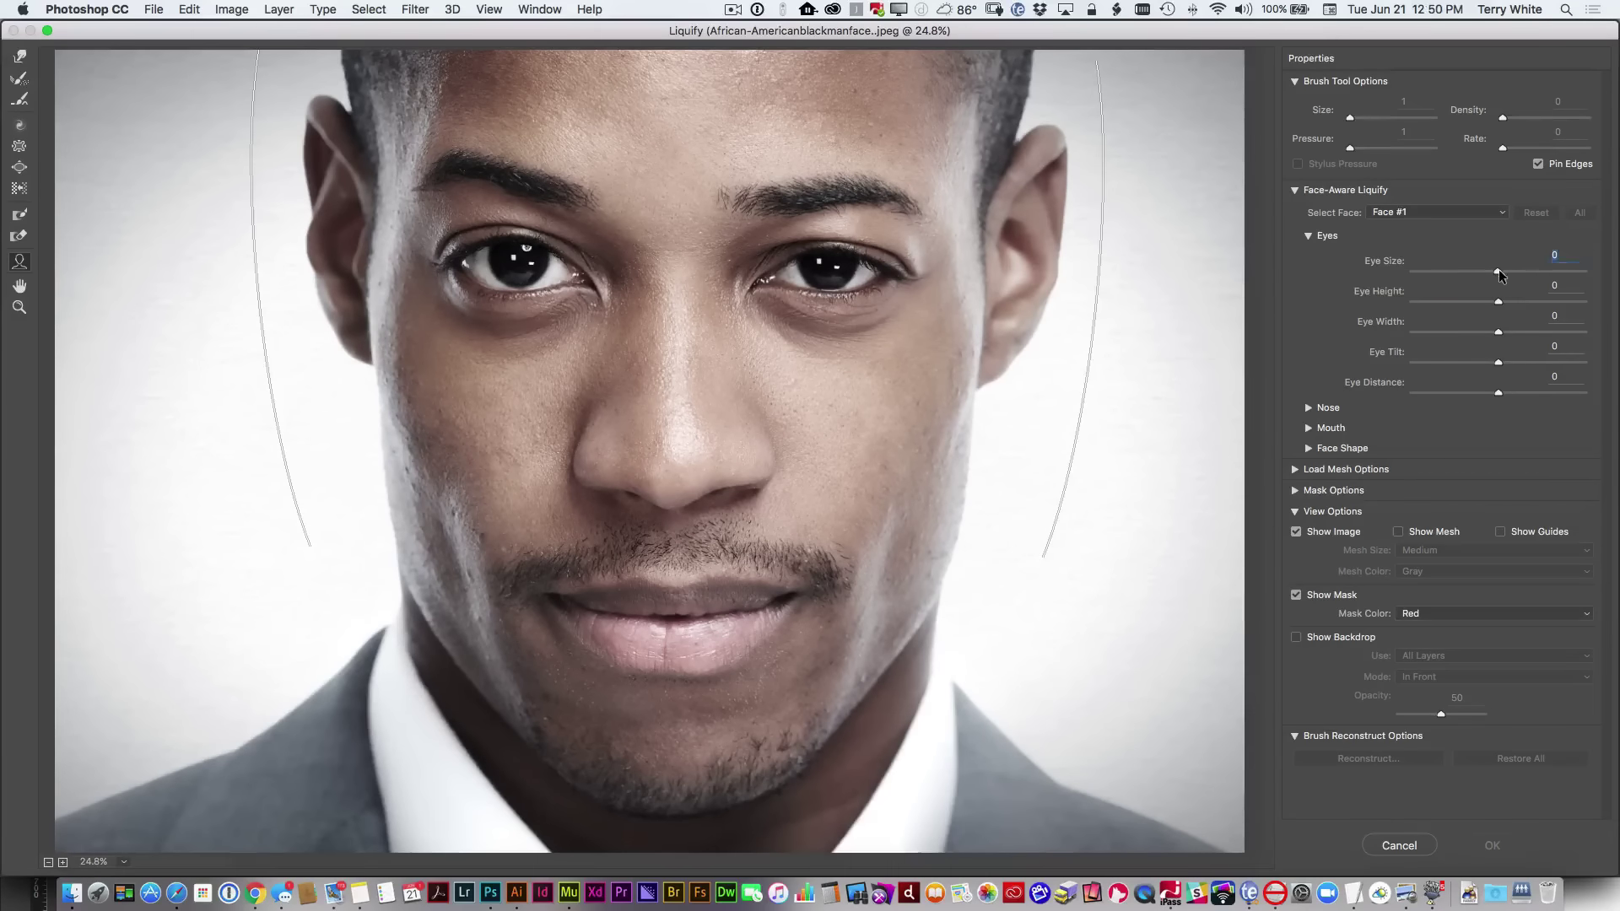
pyautogui.moveTo(1502, 274); pyautogui.dragTo(1407, 281)
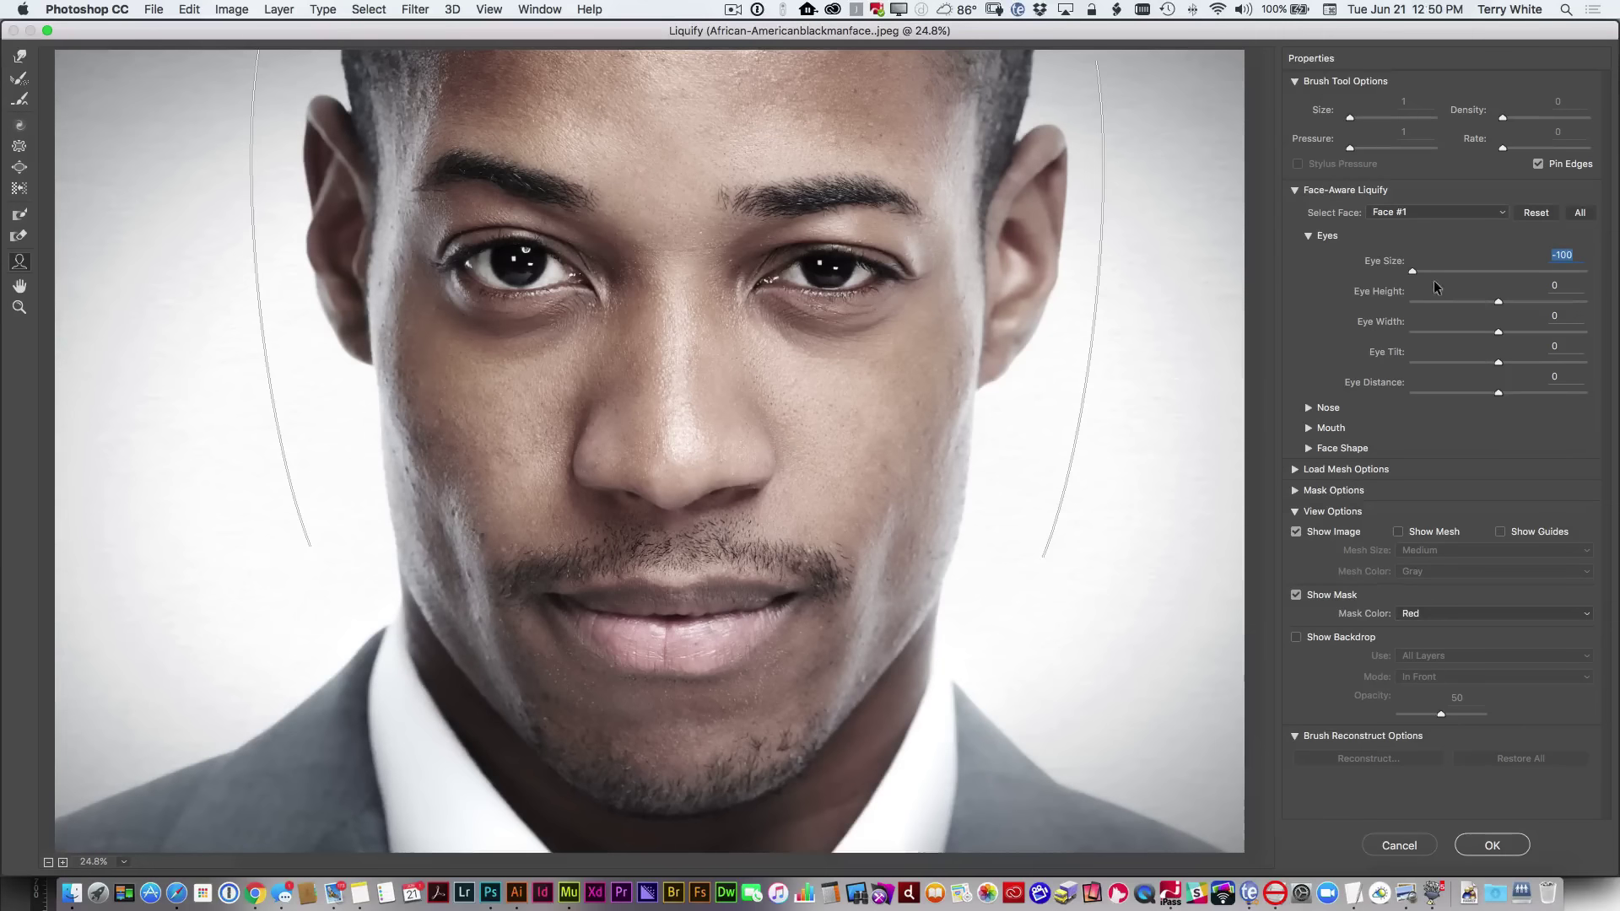
pyautogui.moveTo(1412, 274)
pyautogui.mouseDown()
pyautogui.moveTo(1462, 276)
pyautogui.moveTo(1393, 278)
pyautogui.mouseUp()
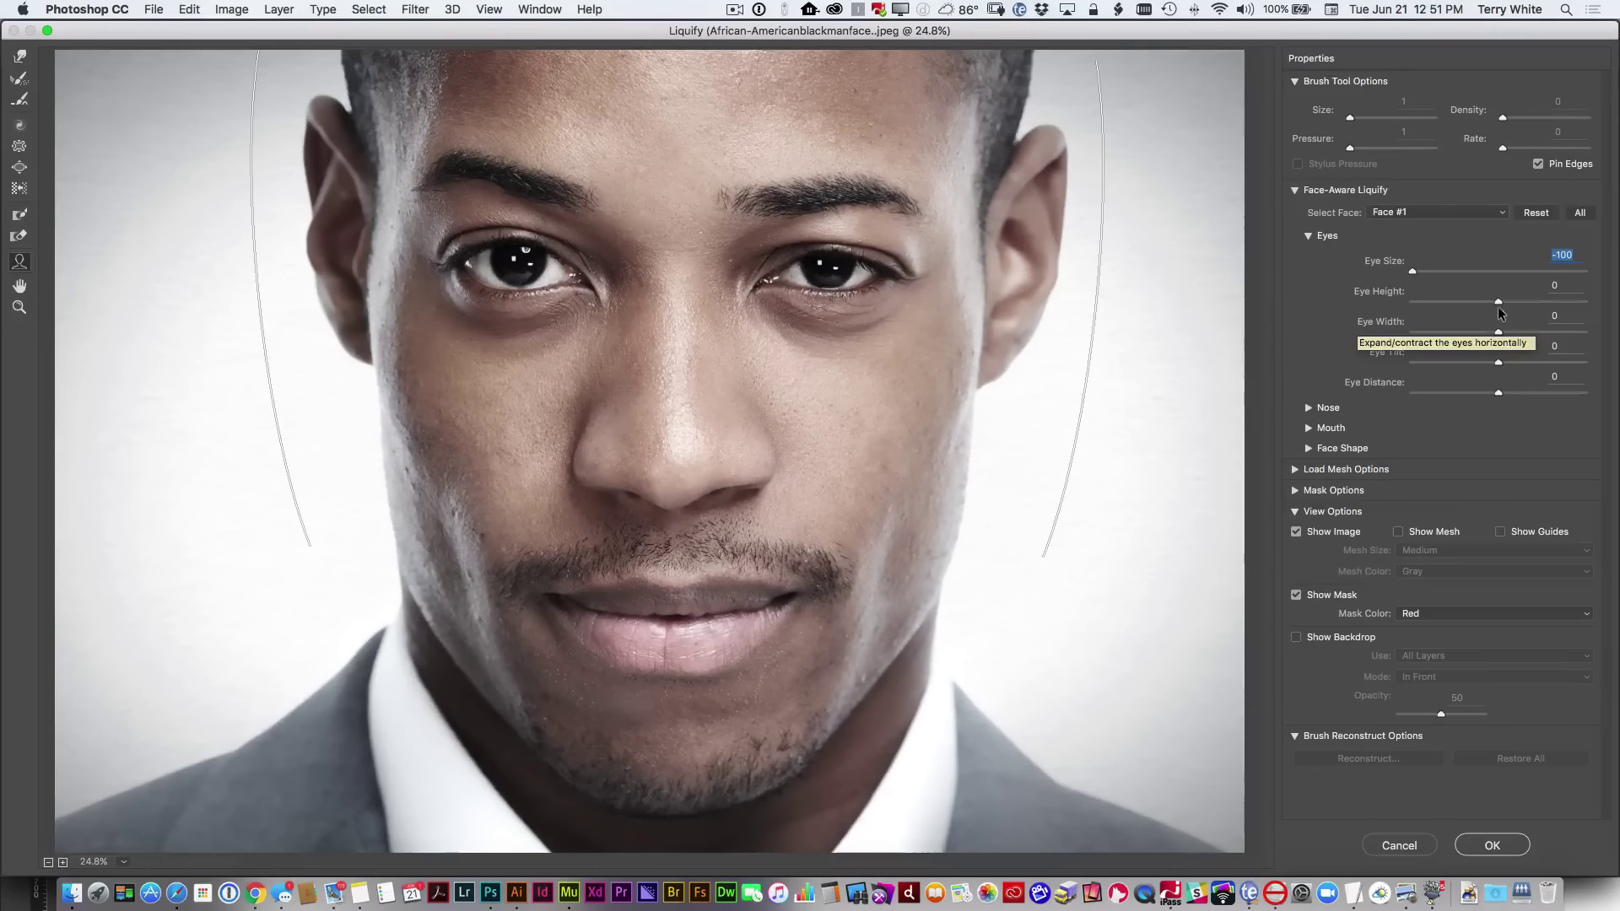
pyautogui.moveTo(1498, 302); pyautogui.dragTo(1453, 308)
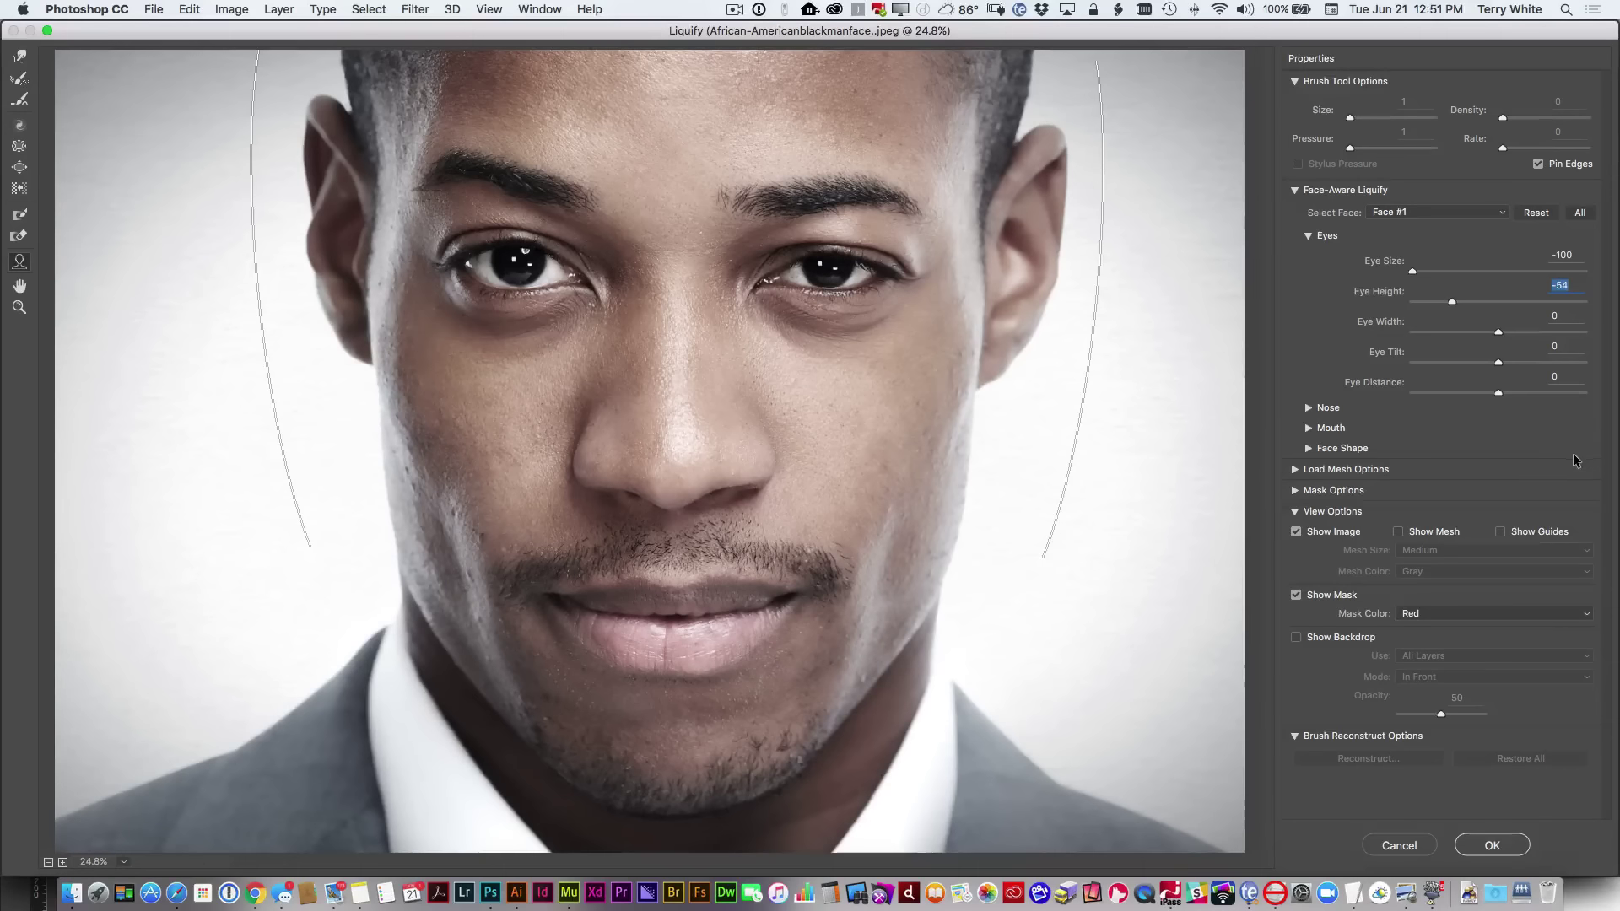
pyautogui.moveTo(844, 276)
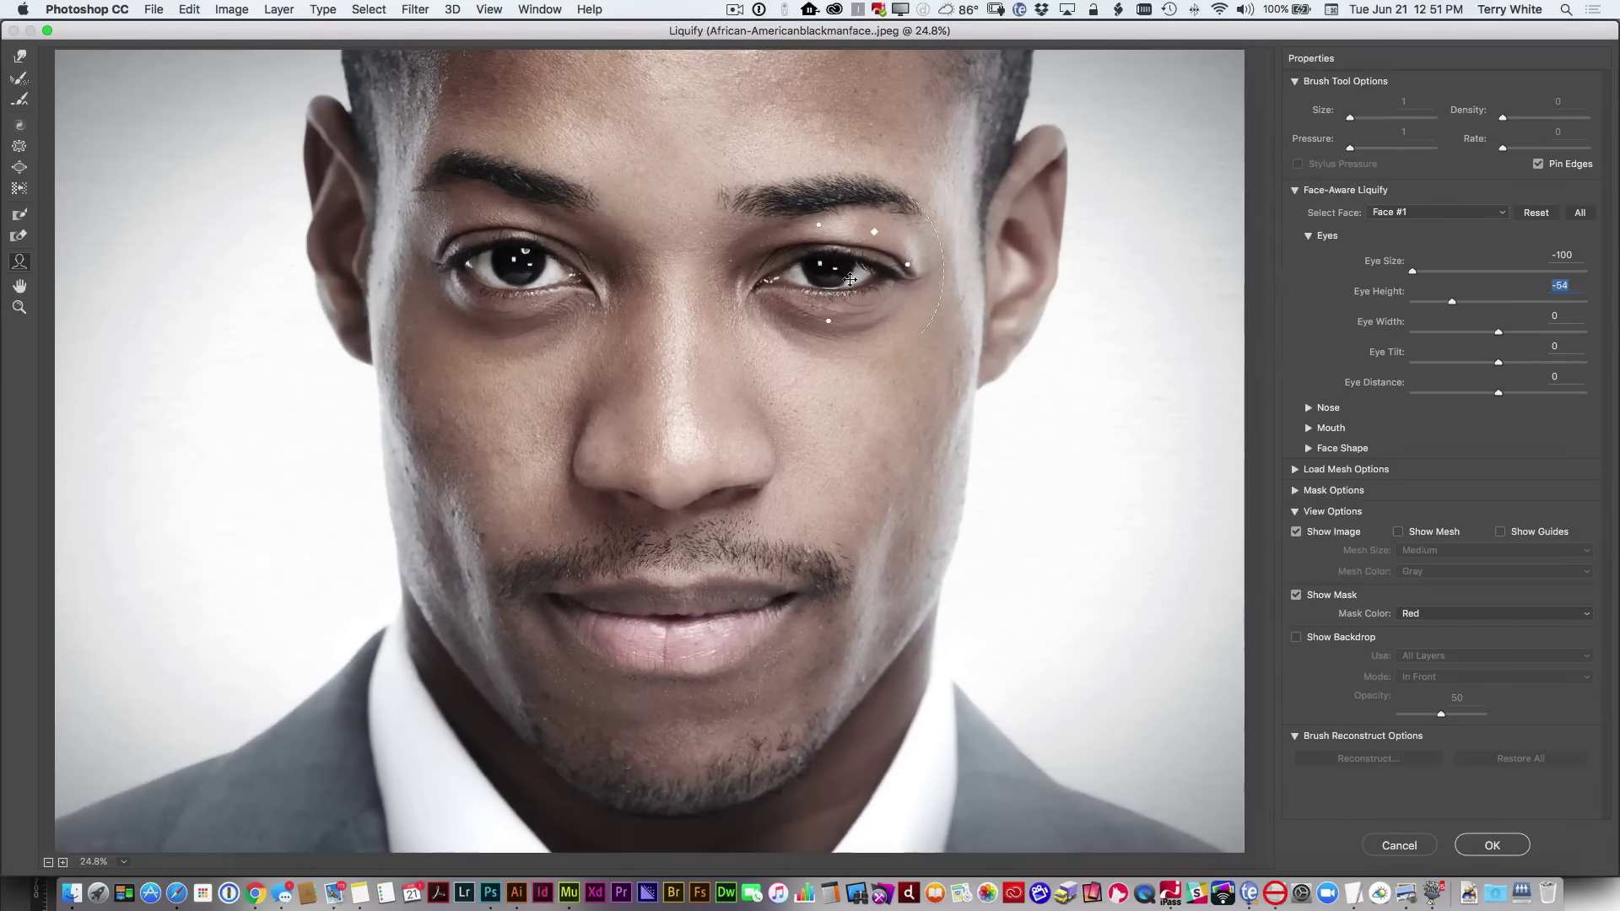
pyautogui.click(1493, 844)
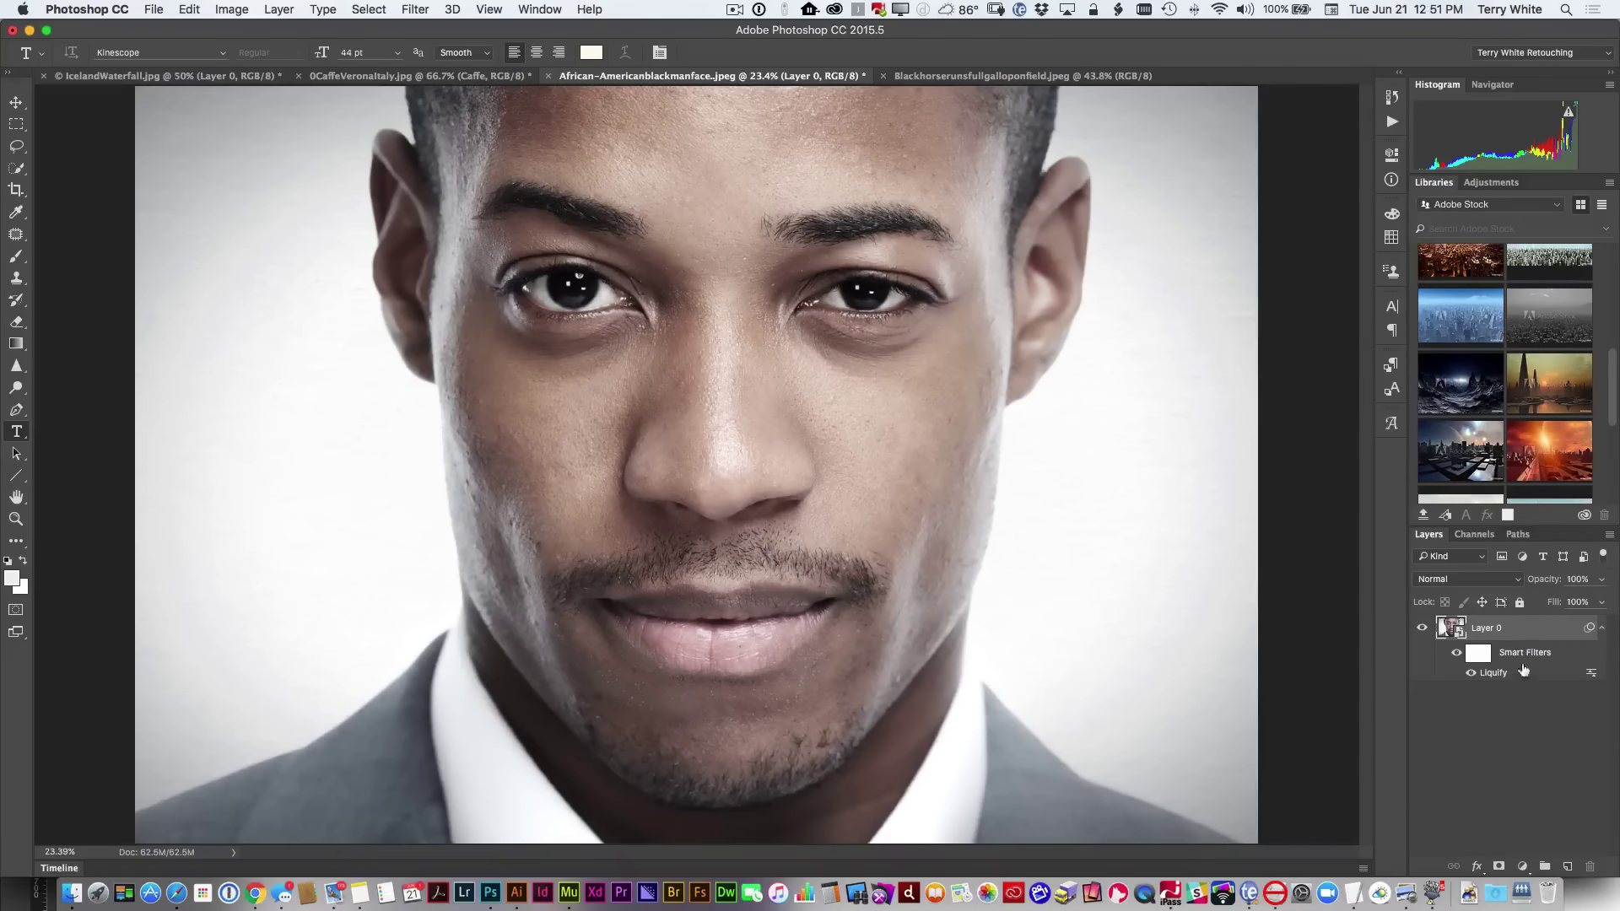
# Step: Paint black on the smart filter mask over the subject's left eye with a 300-pixel brush to hide the Liquify effect there
pyautogui.click(1477, 657)
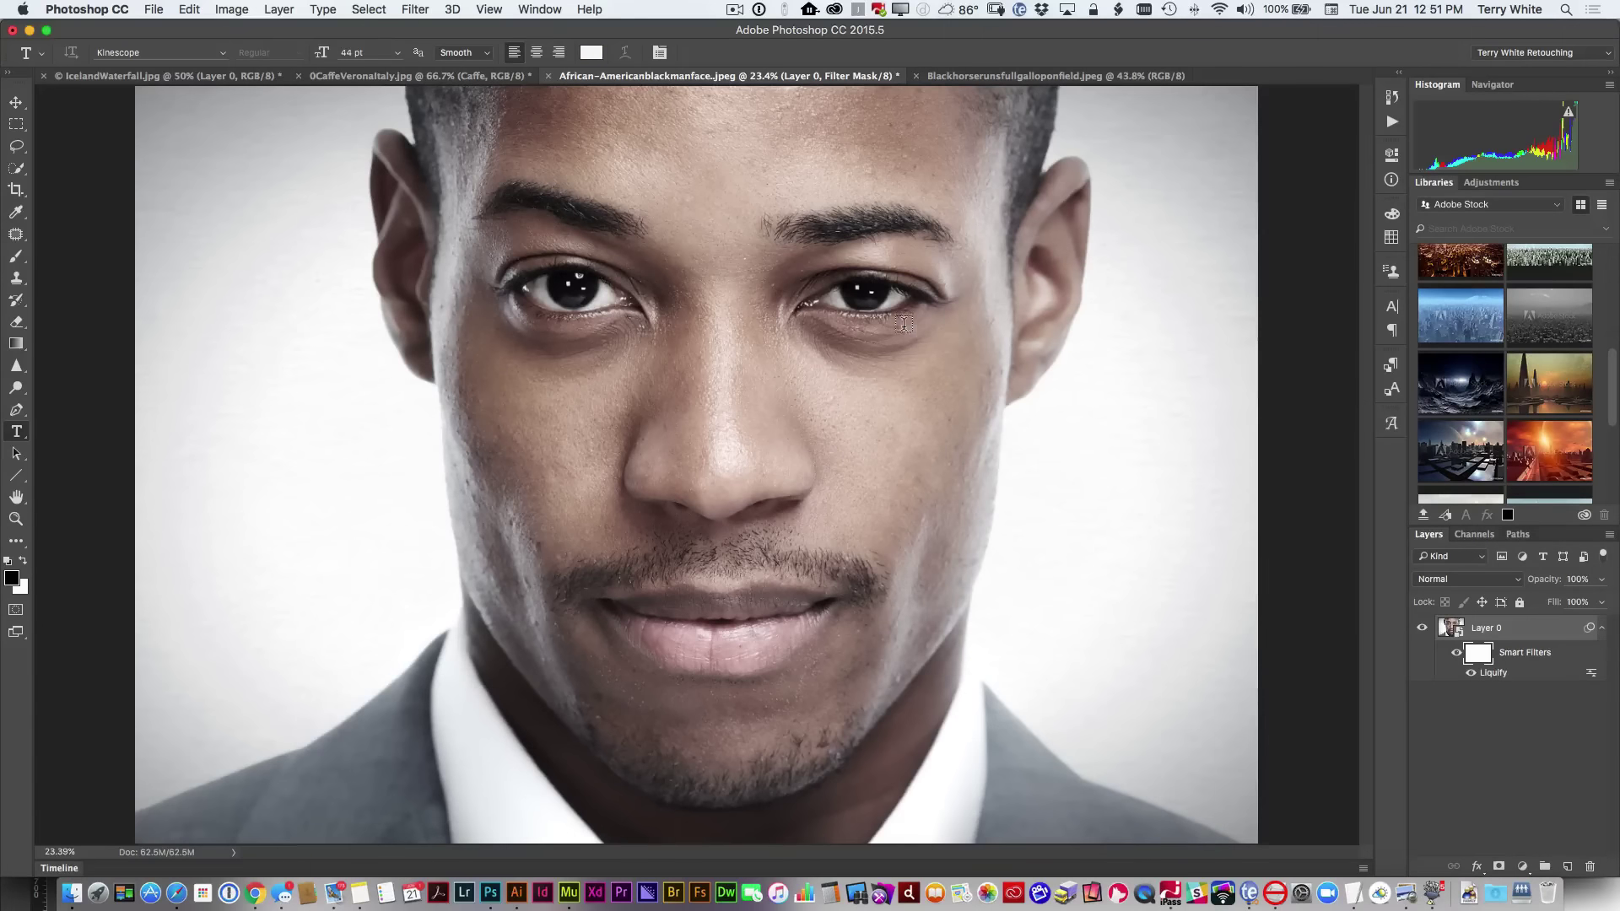
pyautogui.press('b')
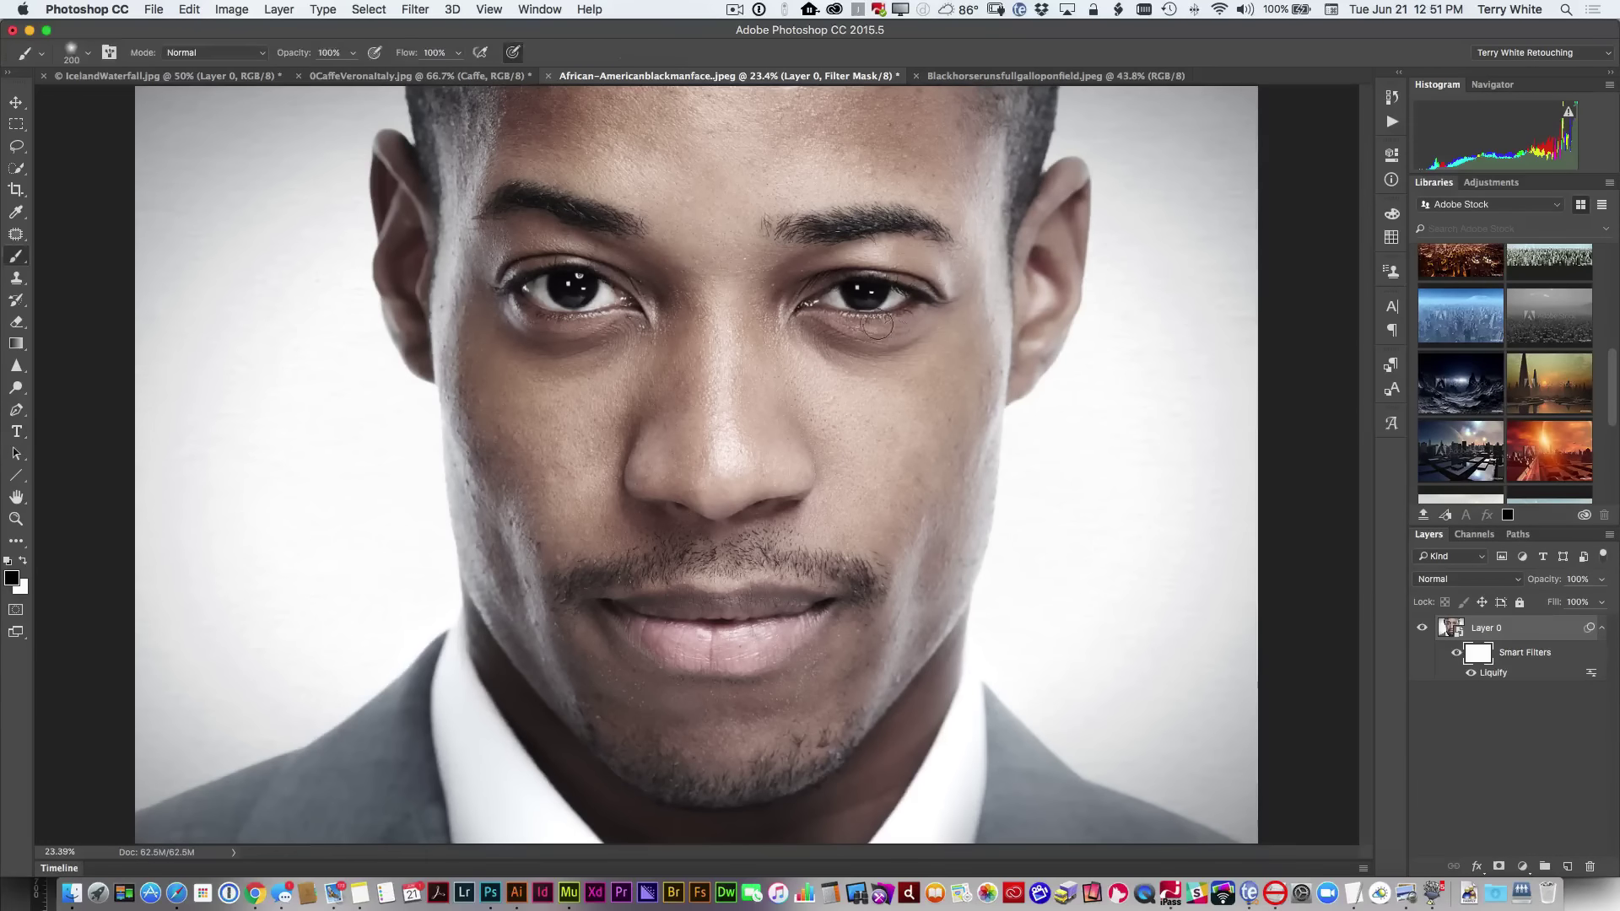
pyautogui.press(']')
pyautogui.press(']')
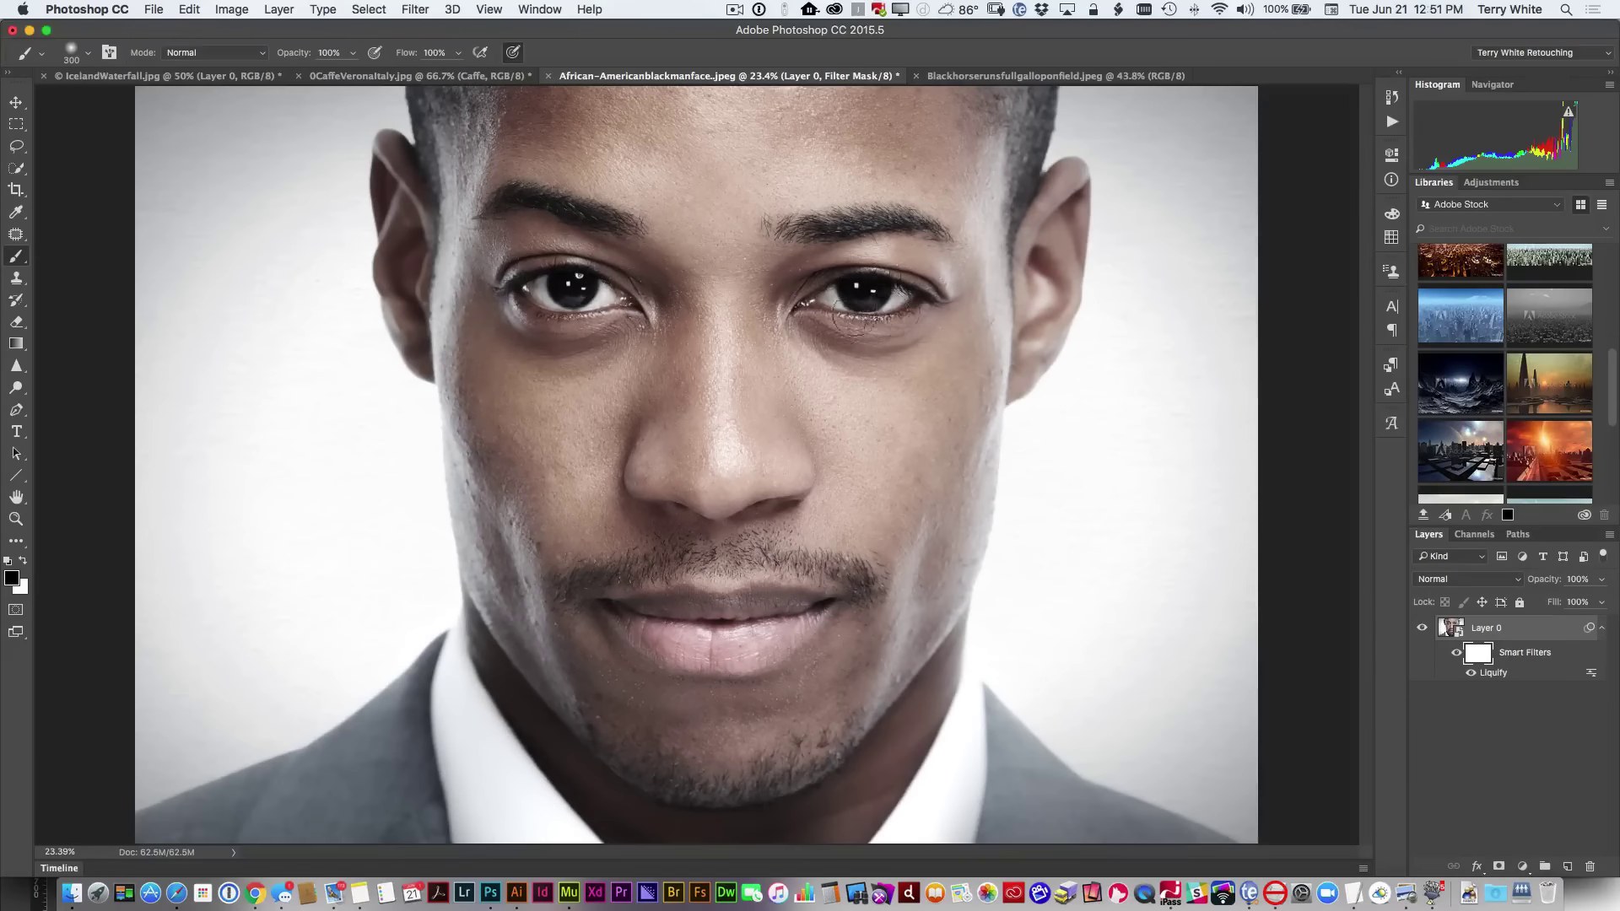
pyautogui.moveTo(854, 318); pyautogui.dragTo(868, 325)
# Step: Reopen the Liquify smart filter for editing and increase the brush size to 175
pyautogui.click(1490, 675)
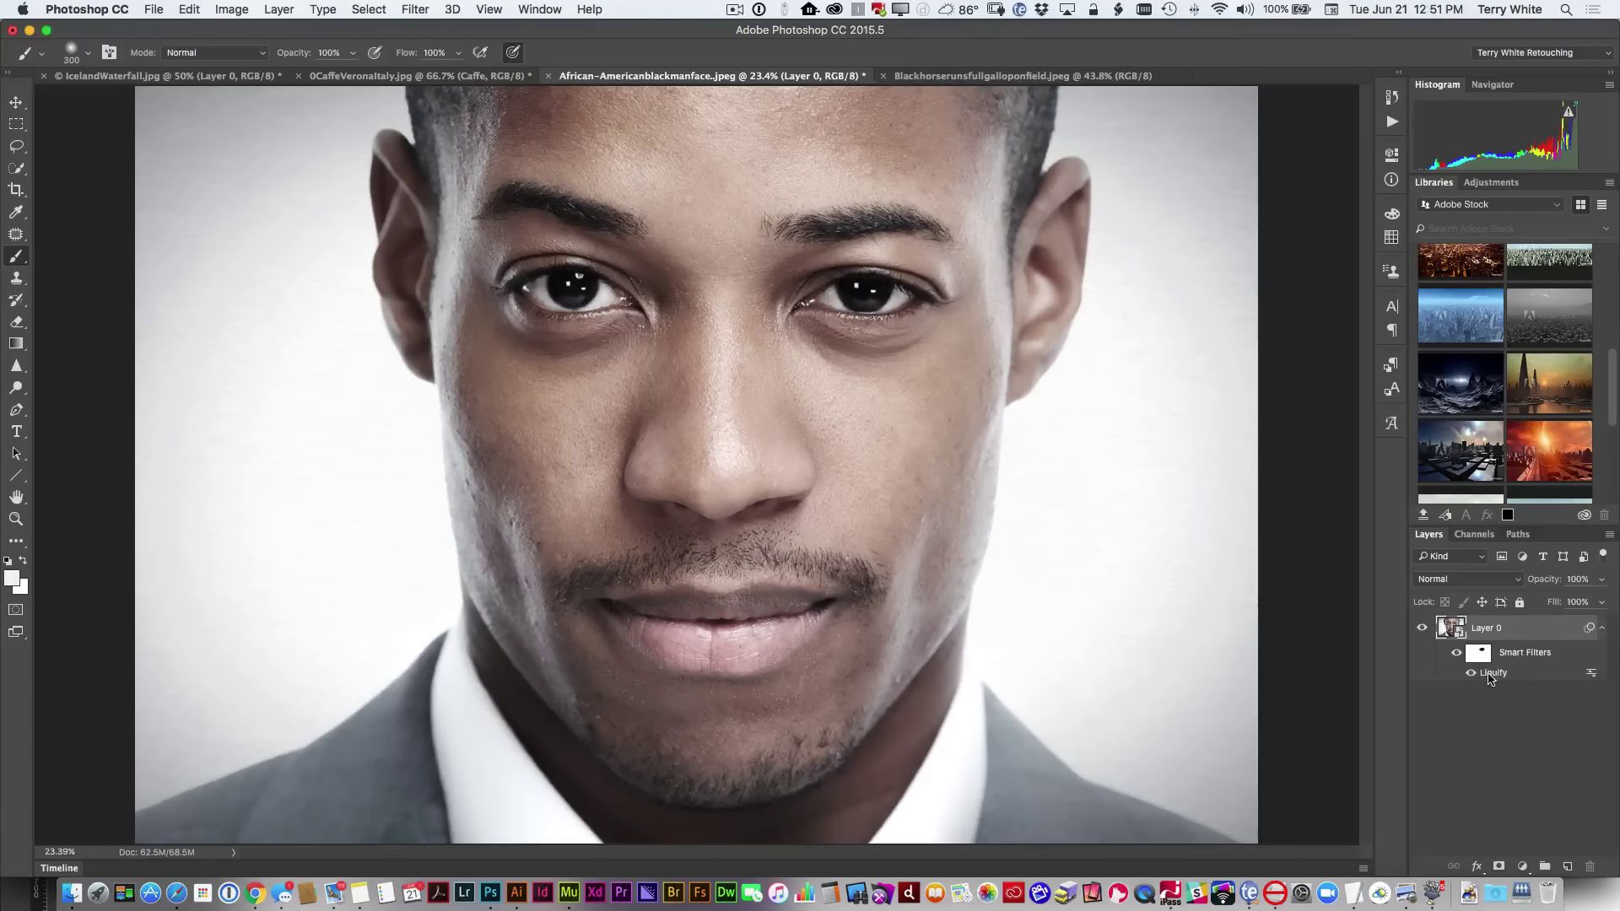
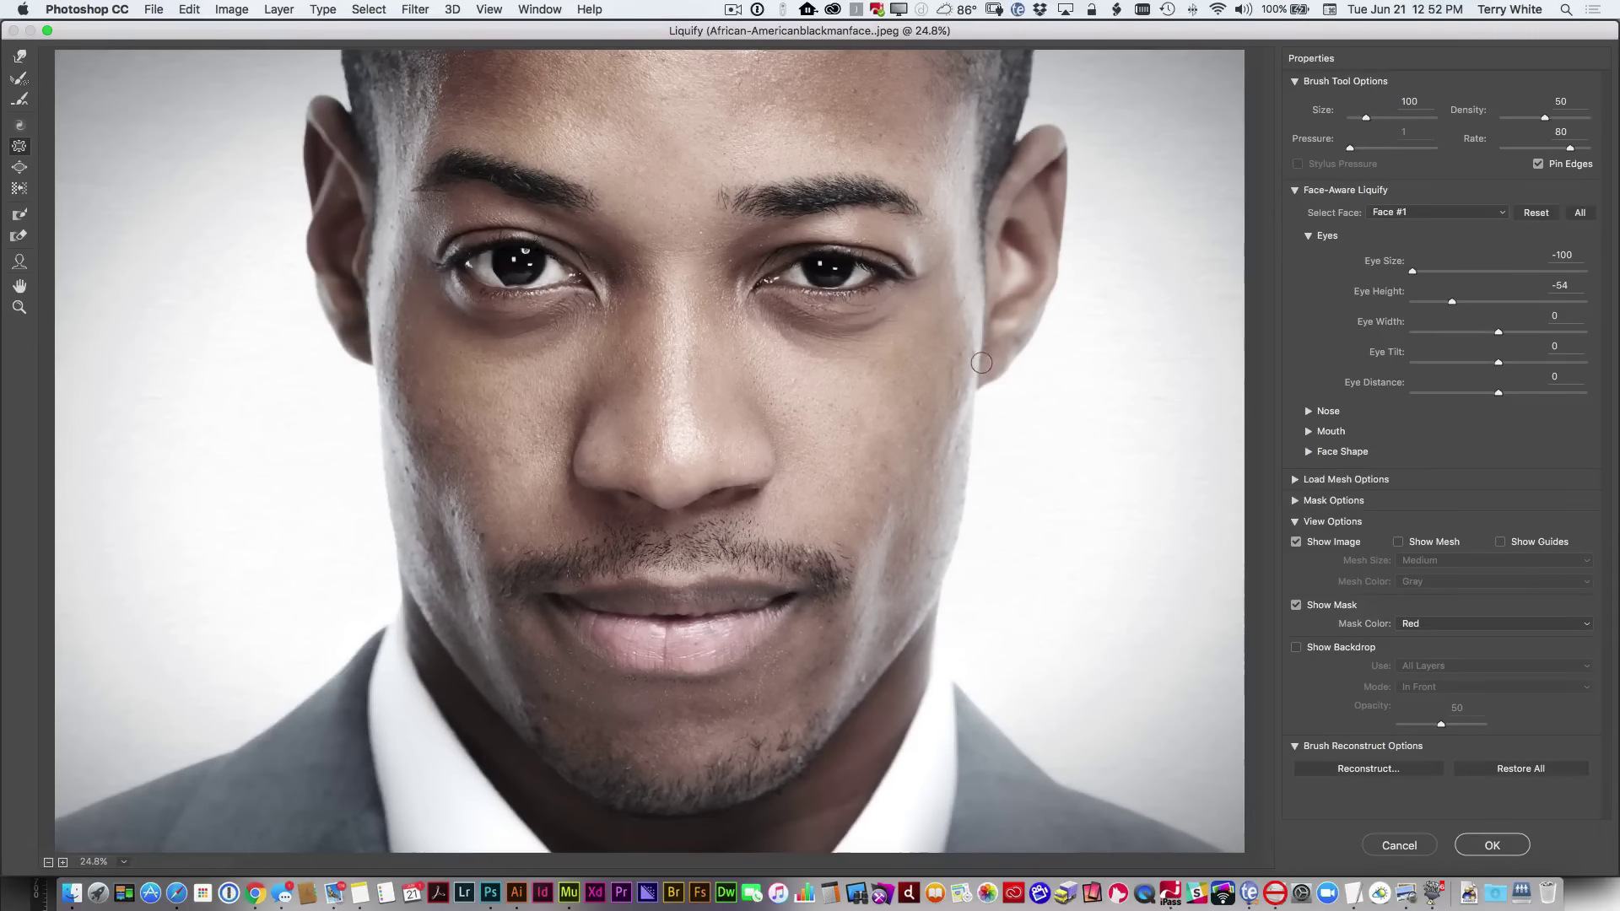
pyautogui.press('alt')
pyautogui.press('super+space')
pyautogui.press('alt')
pyautogui.press(']')
pyautogui.press(']')
pyautogui.press(']')
pyautogui.press(']')
pyautogui.press(']')
pyautogui.press(']')
pyautogui.press(']')
pyautogui.press(']')
pyautogui.press(']')
pyautogui.press(']')
pyautogui.press(']')
pyautogui.press(']')
pyautogui.press('alt')
pyautogui.press('a')
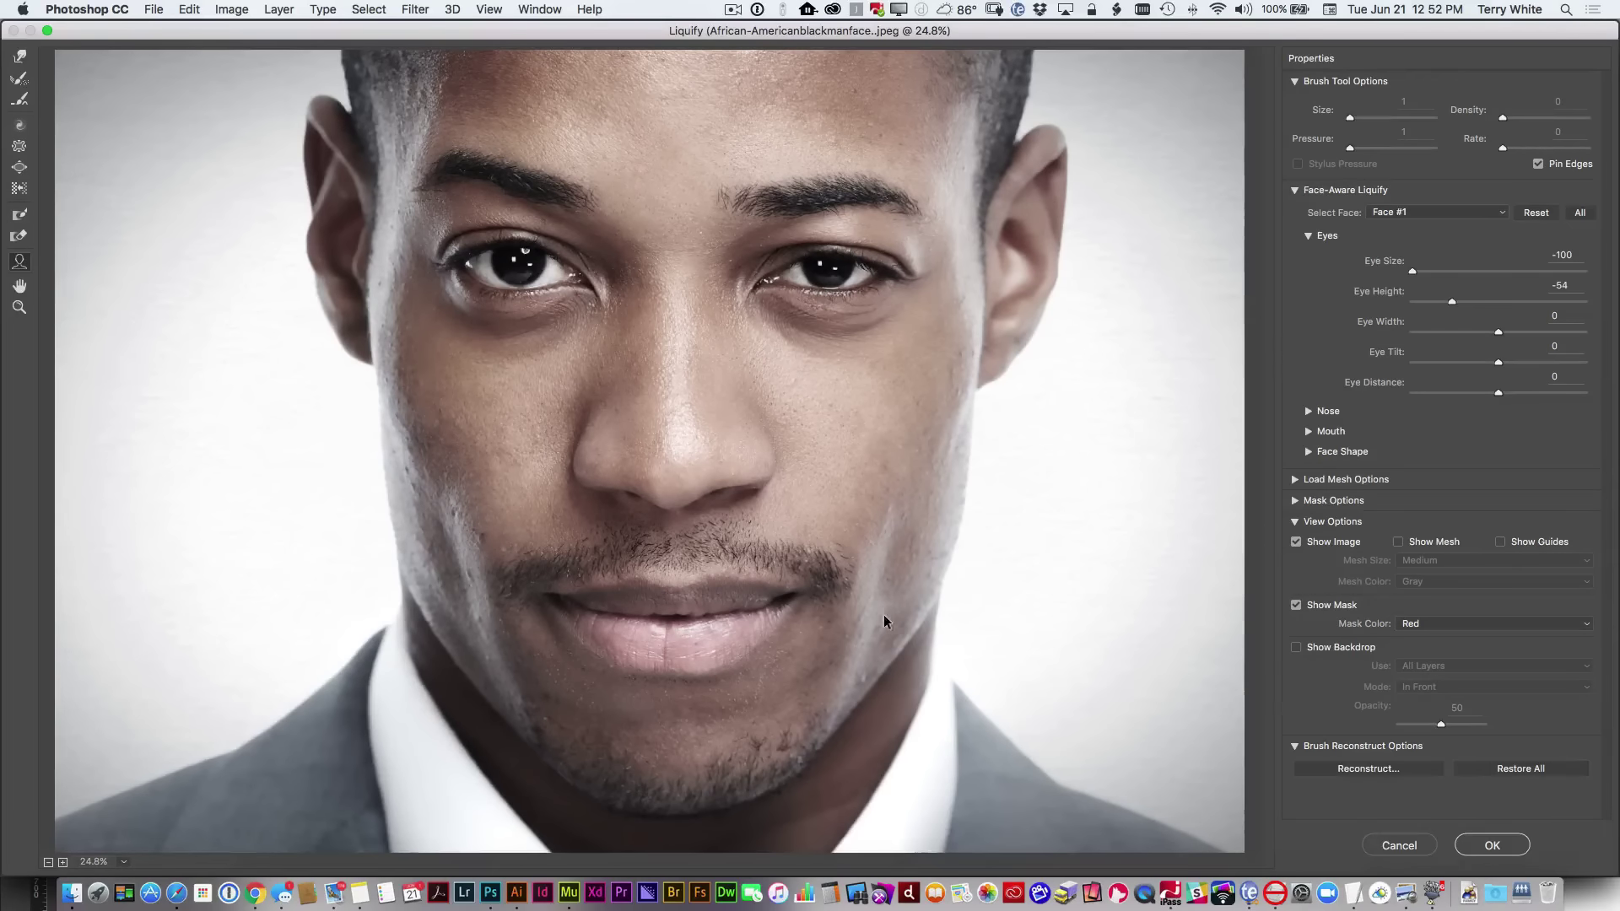
# Step: Enlarge the iris of the subject's right eye with the Bloat tool at brush size 175
pyautogui.click(16, 169)
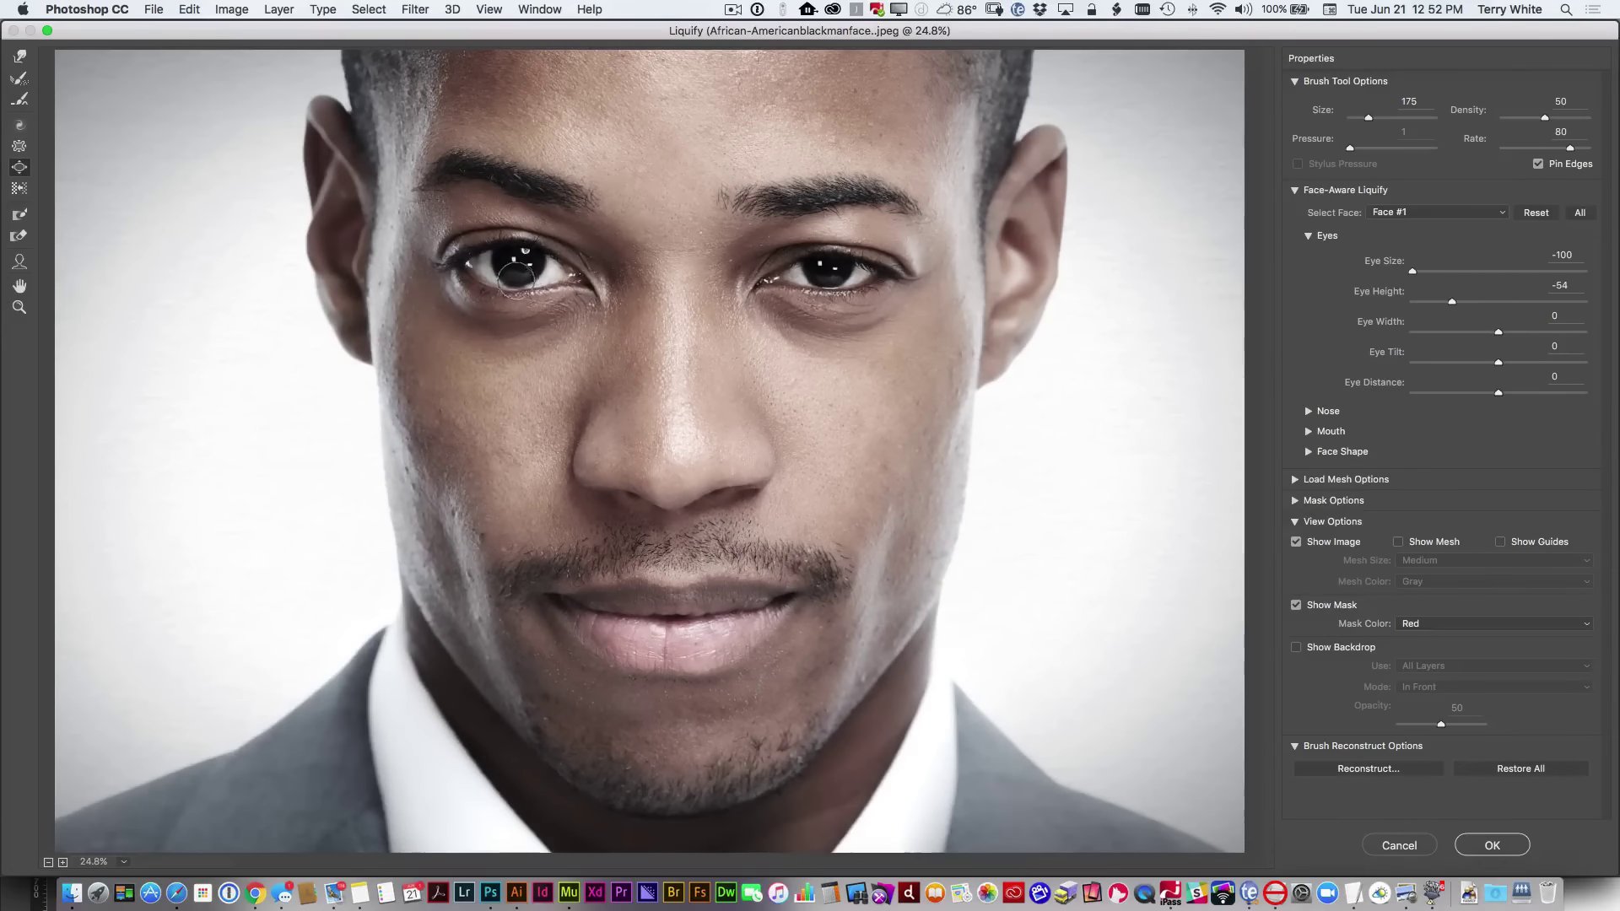
pyautogui.moveTo(509, 276)
pyautogui.mouseDown()
pyautogui.moveTo(497, 252)
pyautogui.moveTo(489, 270)
pyautogui.moveTo(510, 278)
pyautogui.moveTo(539, 262)
pyautogui.moveTo(540, 283)
pyautogui.moveTo(498, 277)
pyautogui.mouseUp()
pyautogui.press('alt')
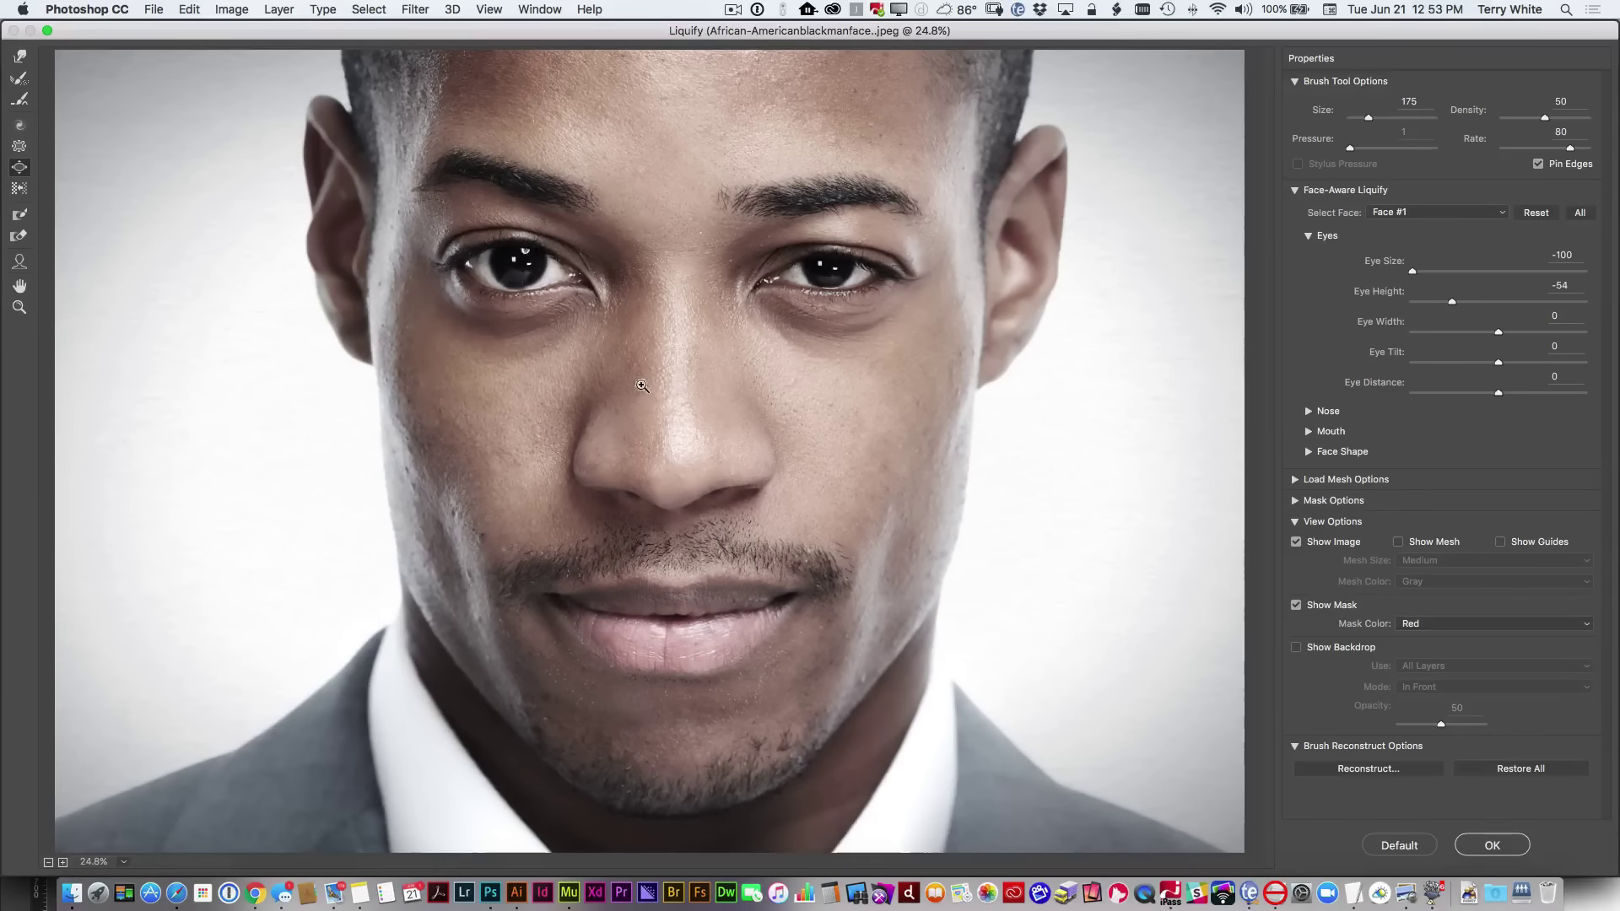
# Step: Retouch the iris of the subject's right eye with the Bloat tool at brush size 300, apply Liquify and compare with smart filters off
pyautogui.press('alt')
pyautogui.press('a')
pyautogui.moveTo(552, 289)
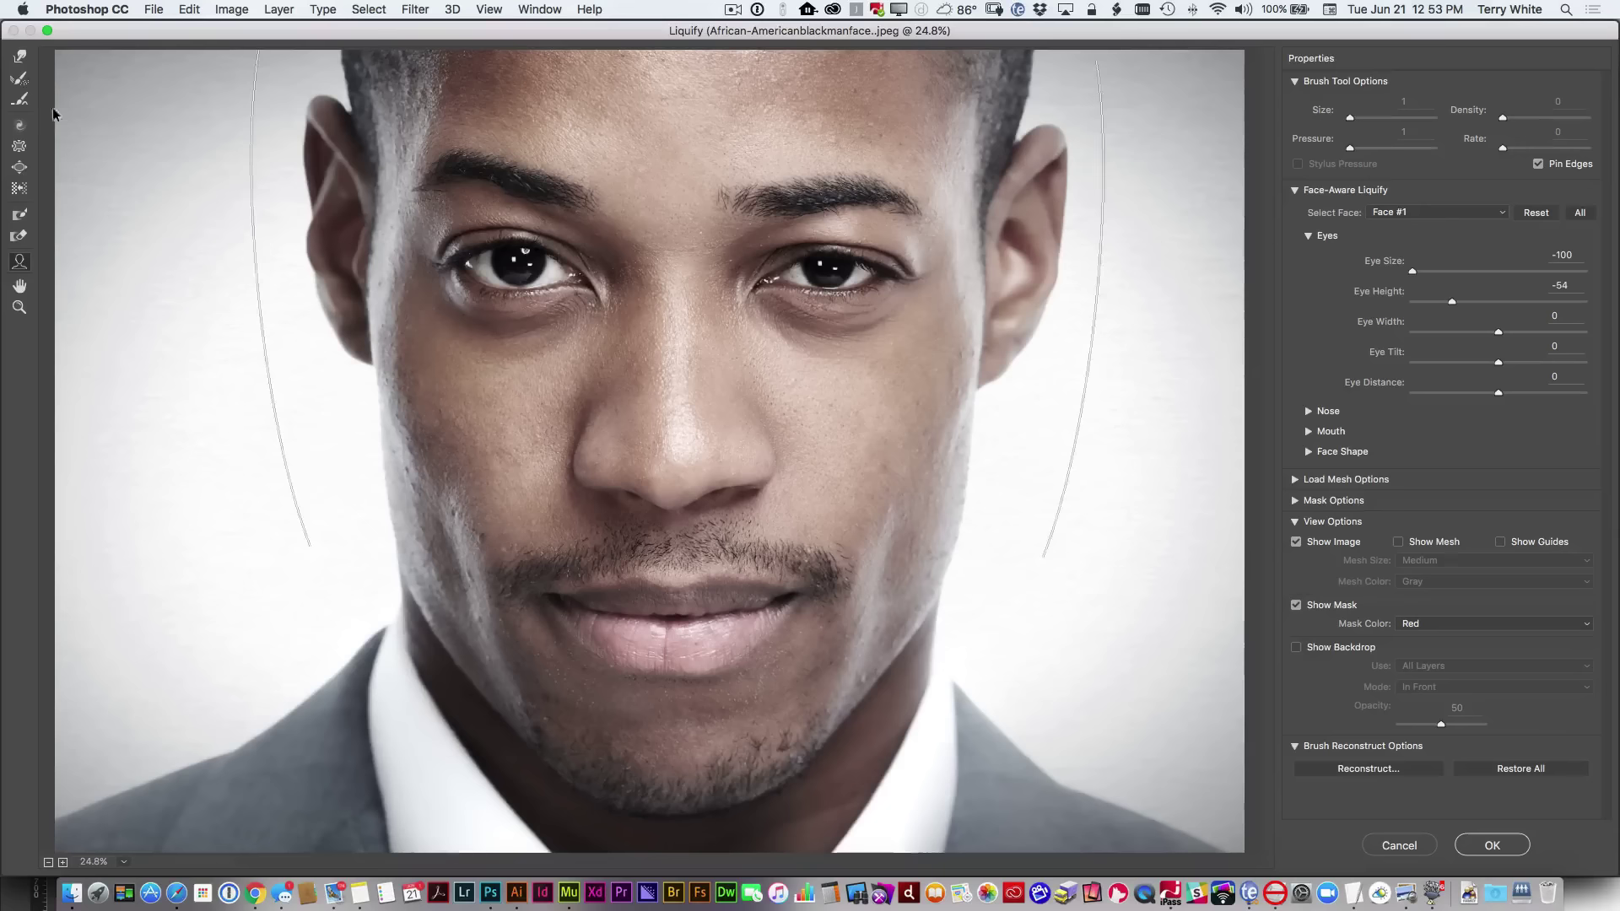
pyautogui.click(16, 169)
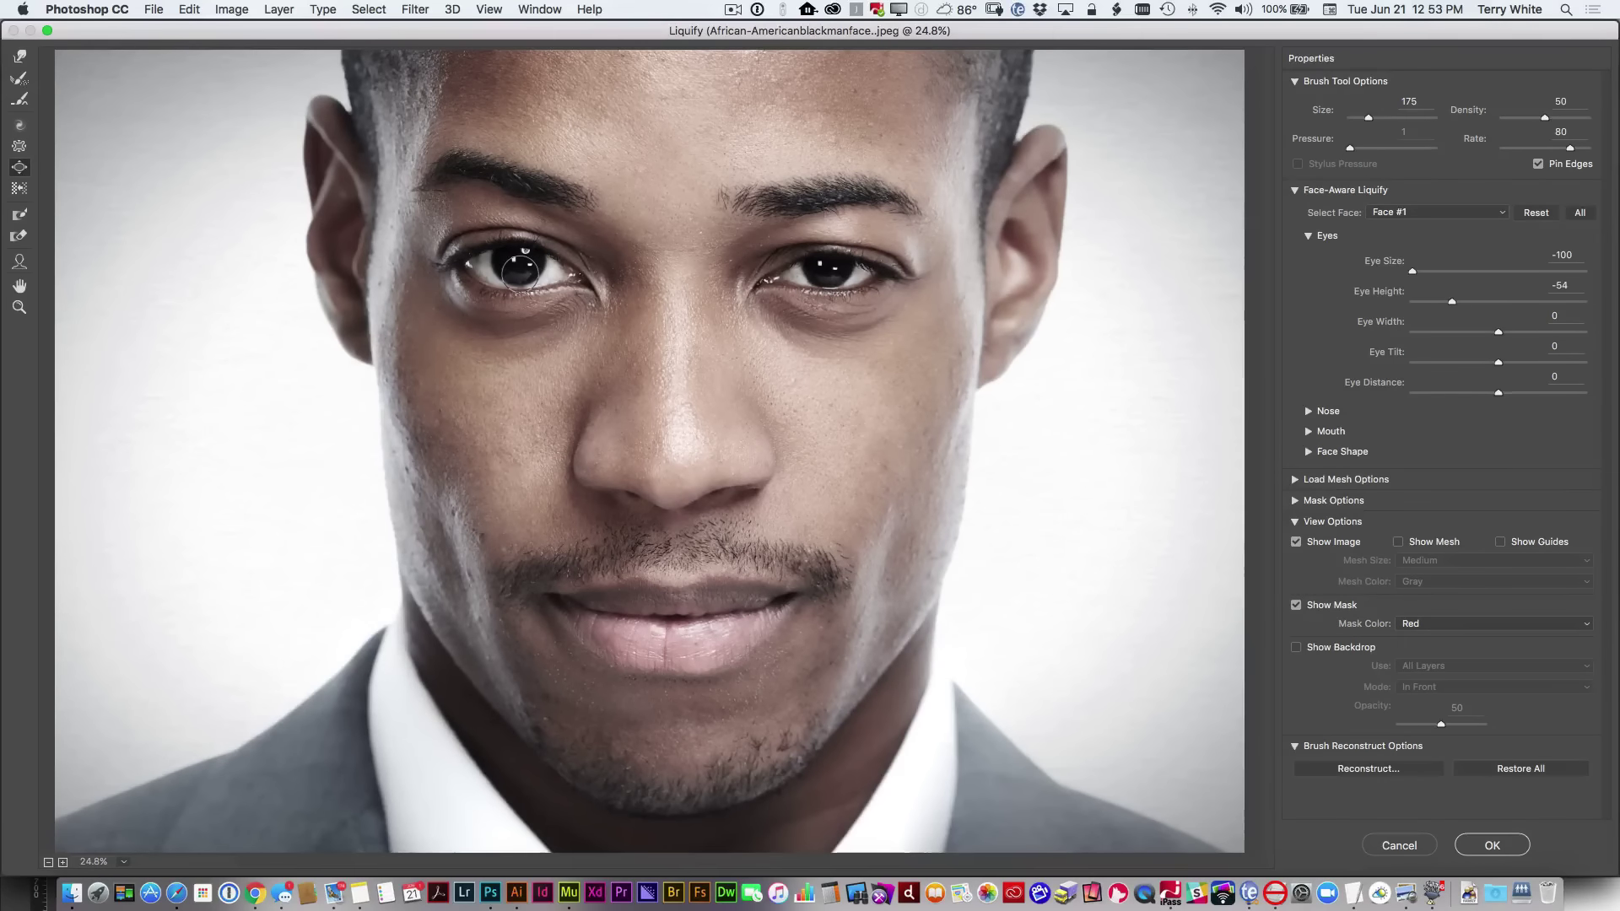
pyautogui.press(']')
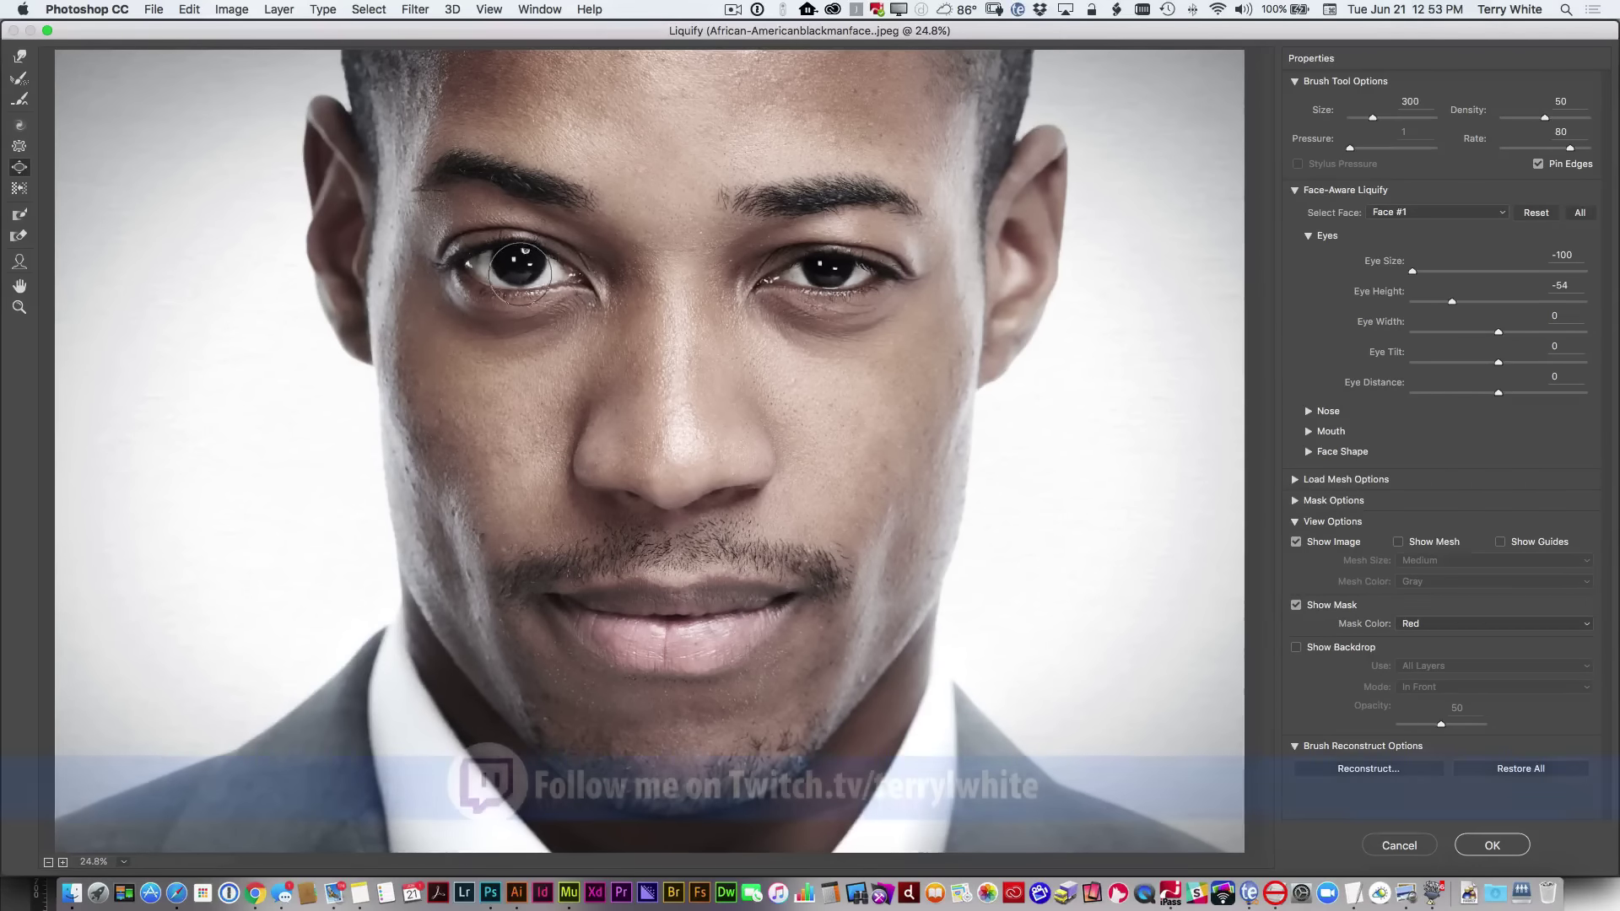
pyautogui.moveTo(521, 274); pyautogui.dragTo(516, 264)
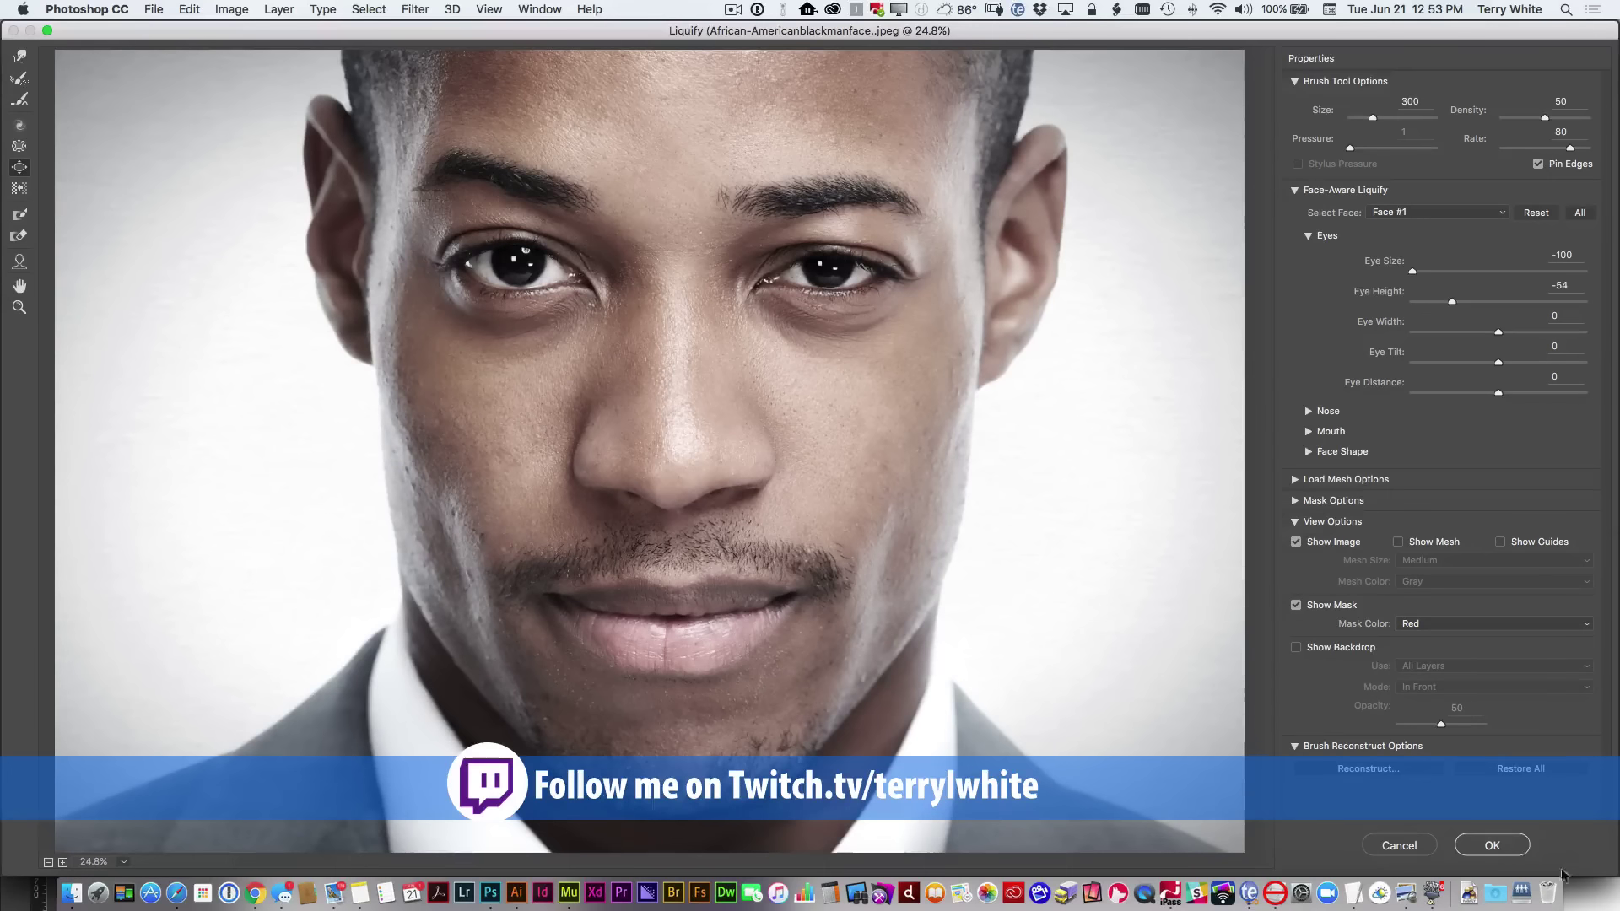
pyautogui.click(1498, 846)
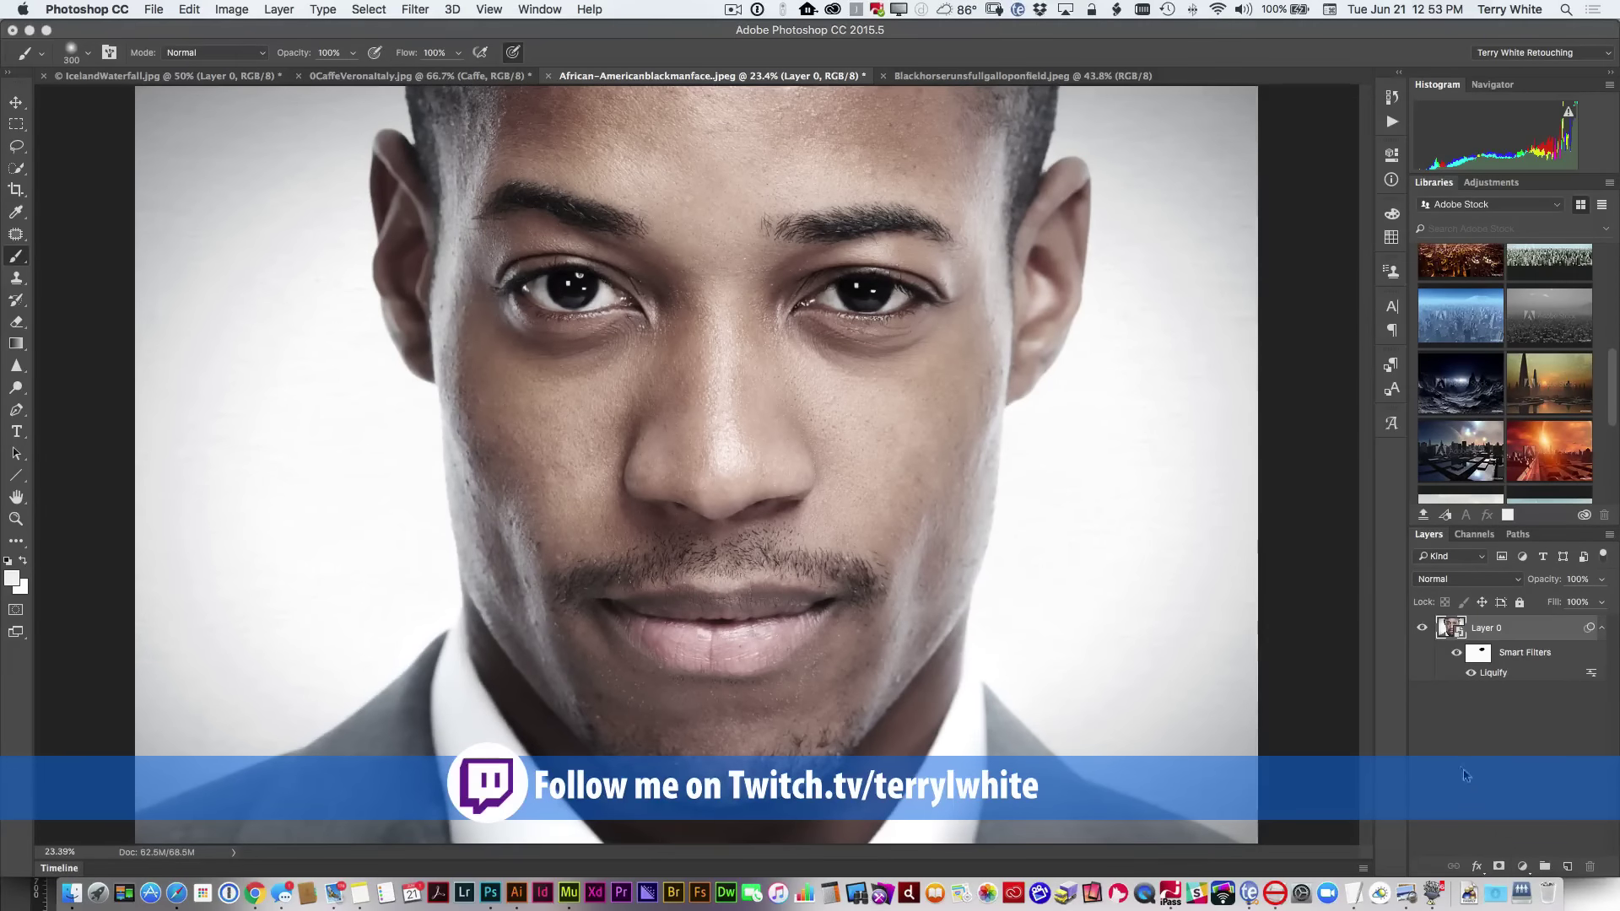
pyautogui.click(1459, 654)
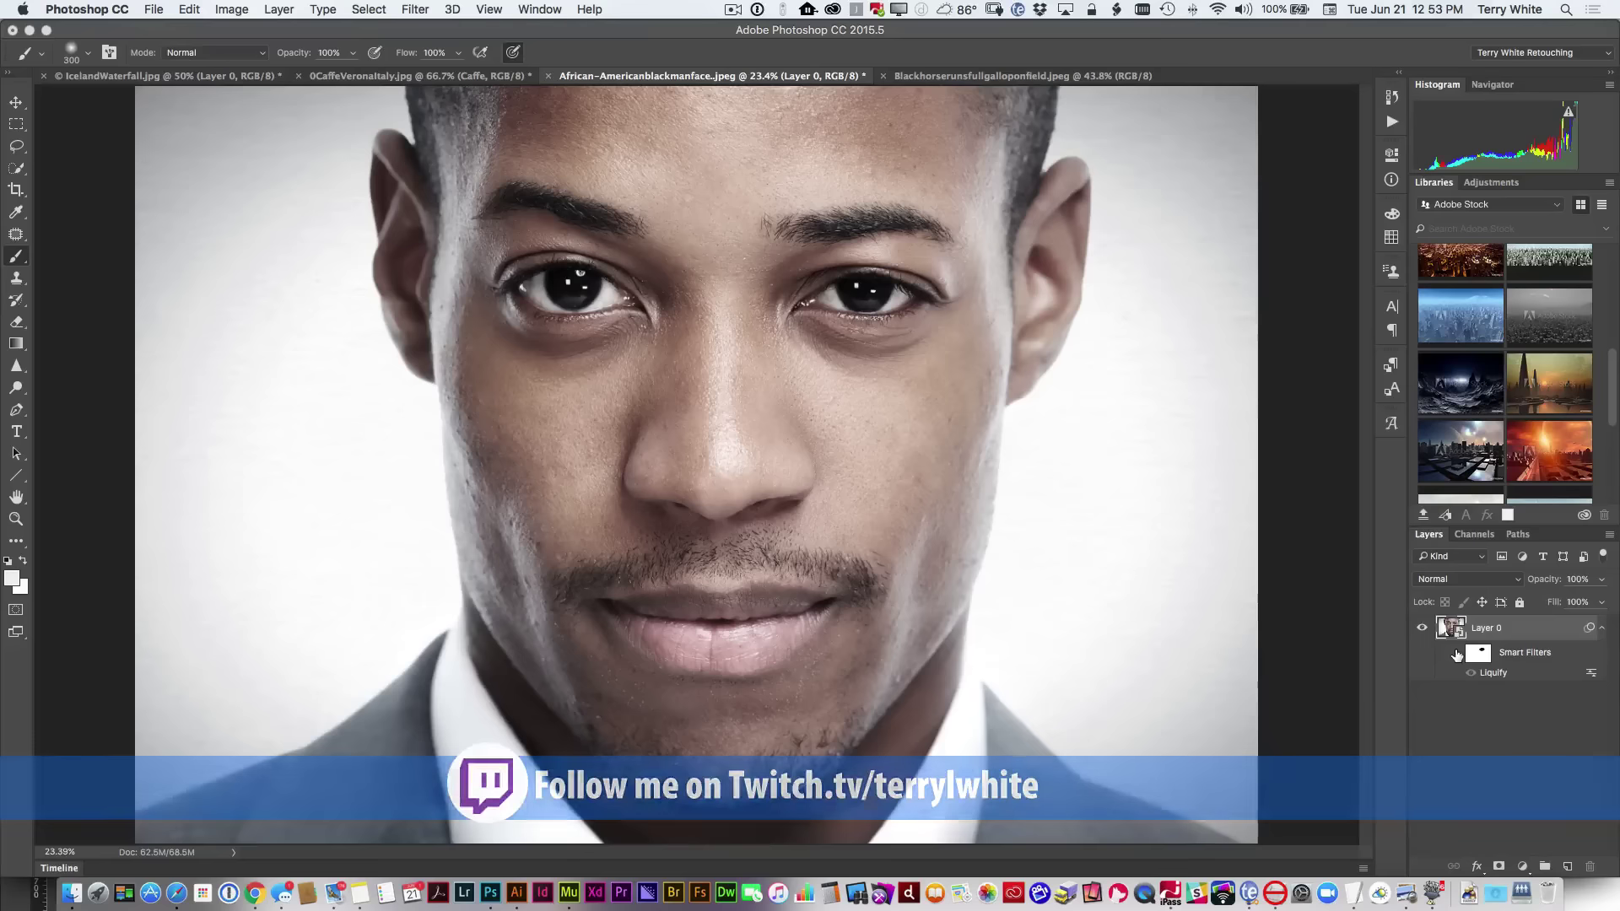
pyautogui.click(1457, 655)
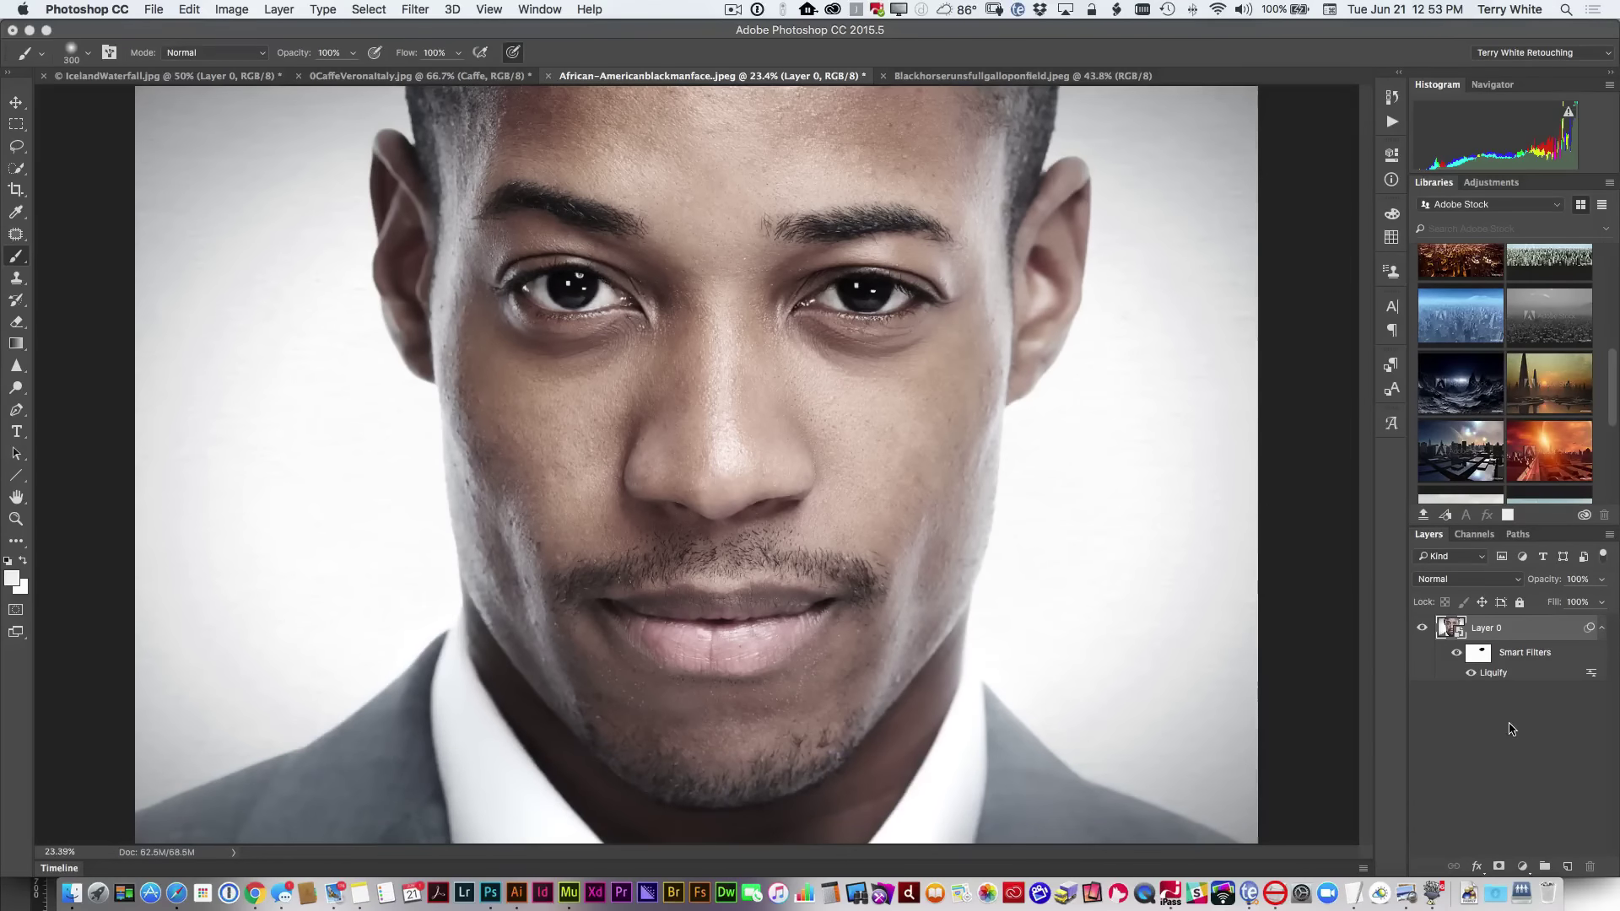
# Step: Reopen the Liquify smart filter, set the mouth's Smile to 100 with Face-Aware Liquify and apply the filter
pyautogui.doubleClick(1491, 674)
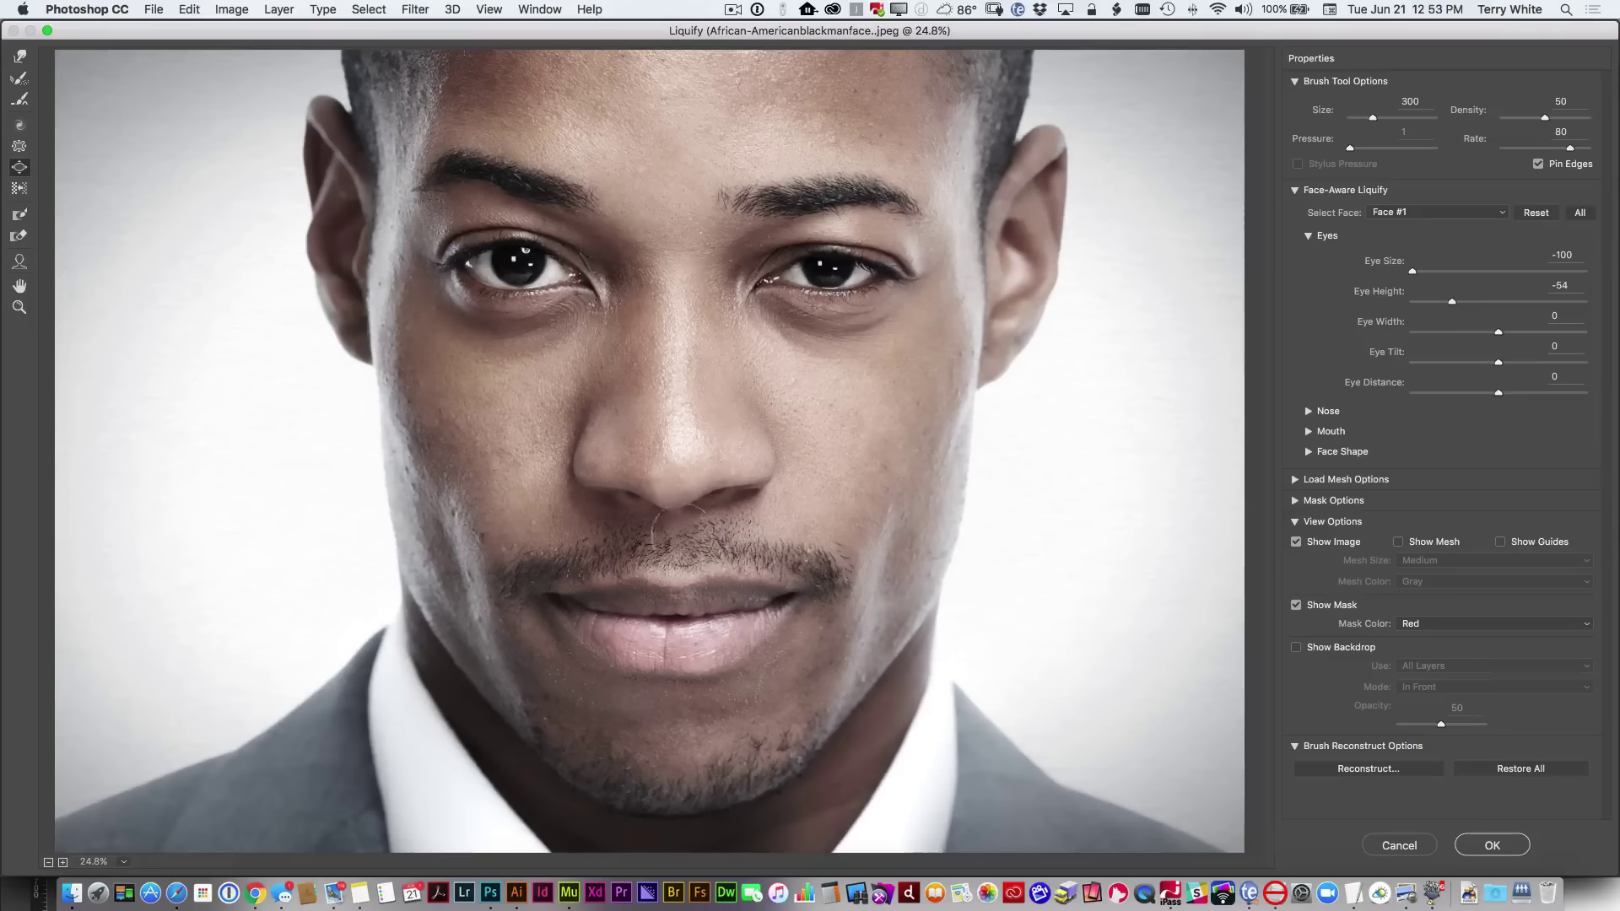
pyautogui.click(17, 262)
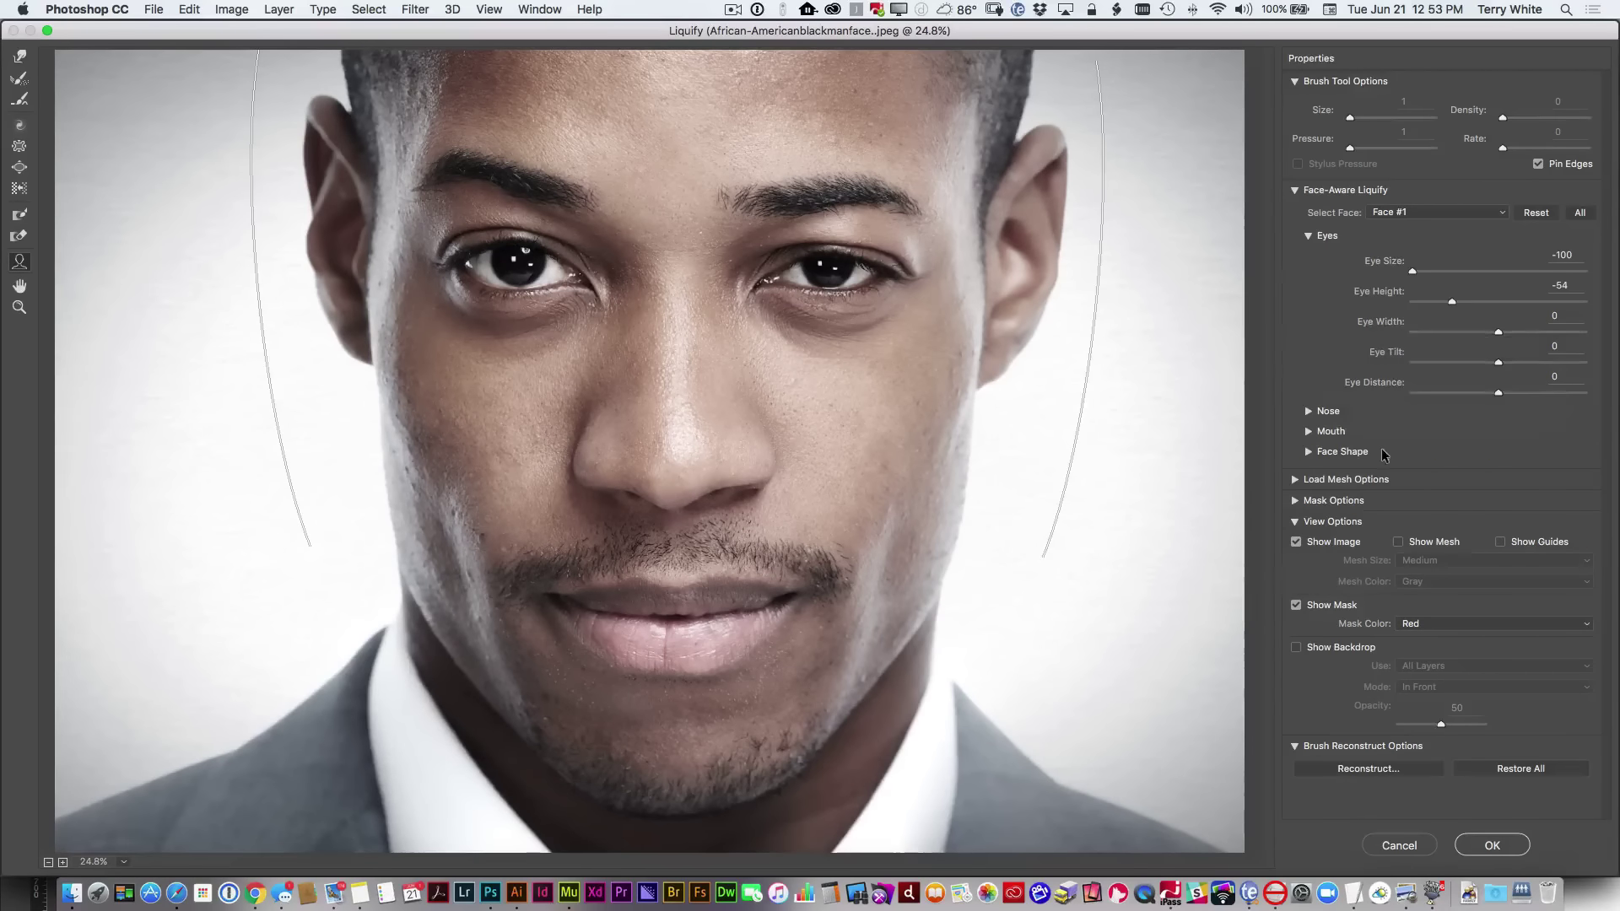
pyautogui.click(1307, 432)
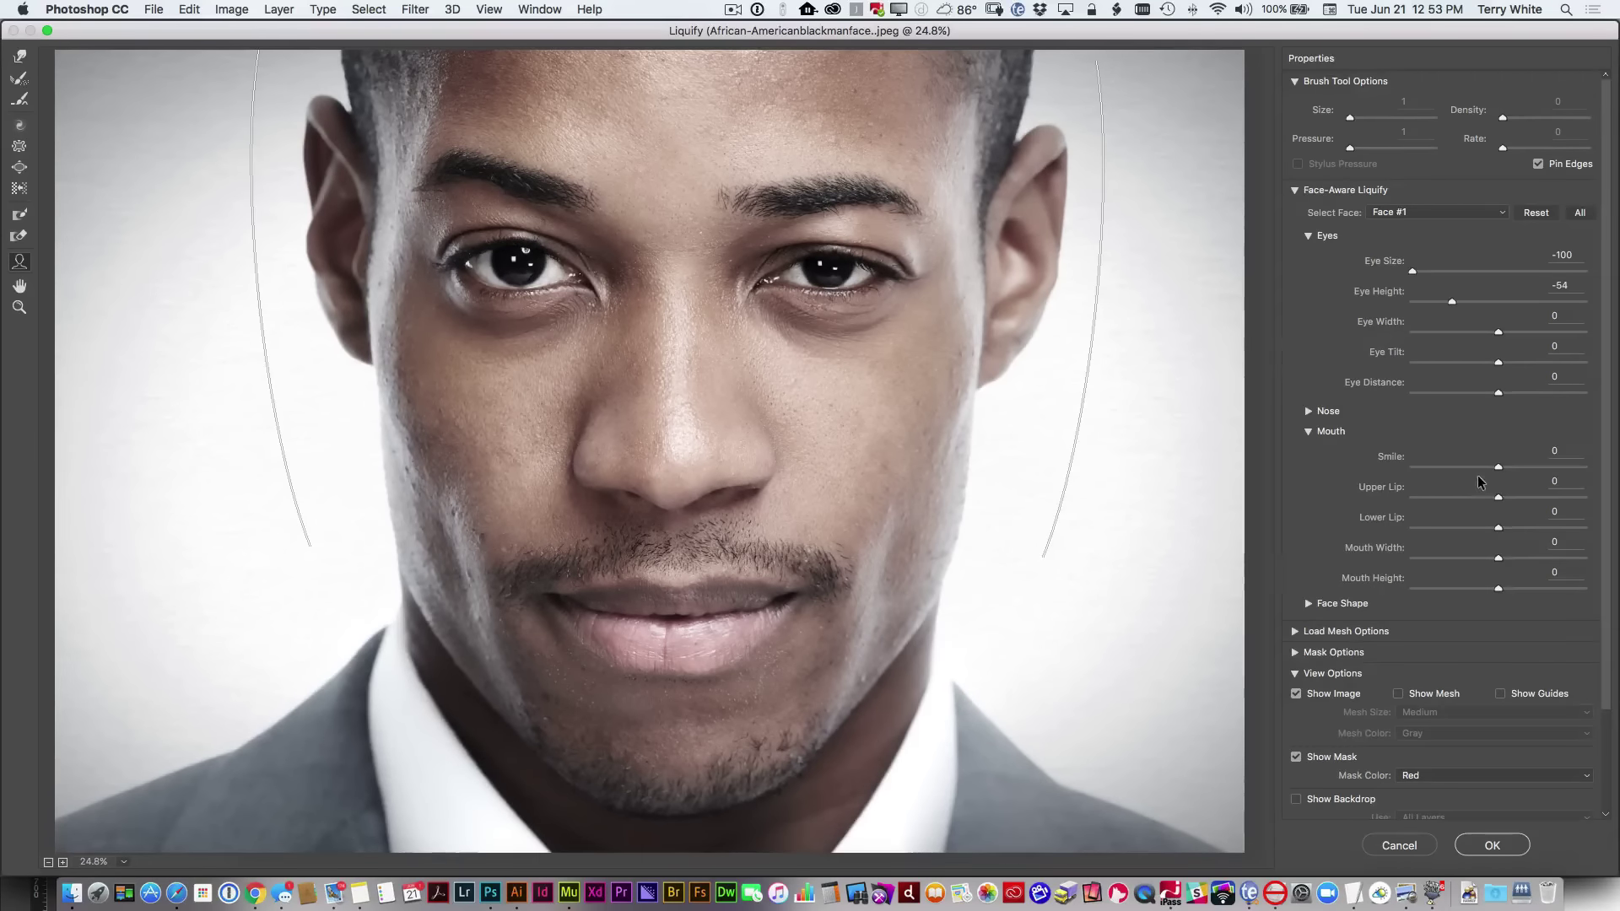
pyautogui.moveTo(1505, 470); pyautogui.dragTo(1590, 473)
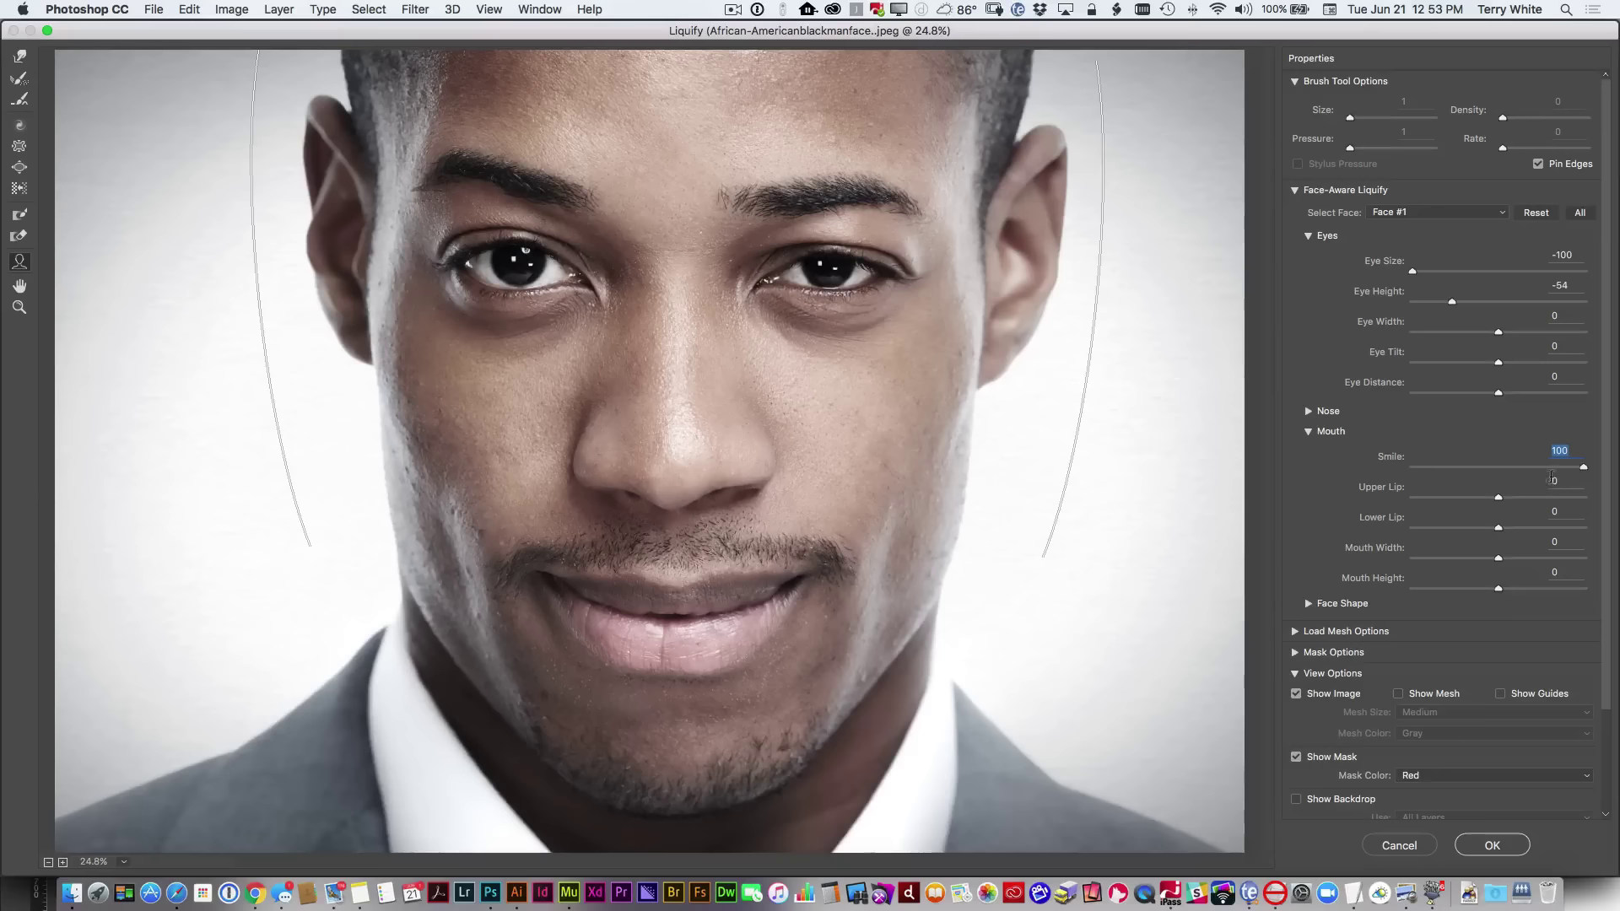
pyautogui.click(1493, 845)
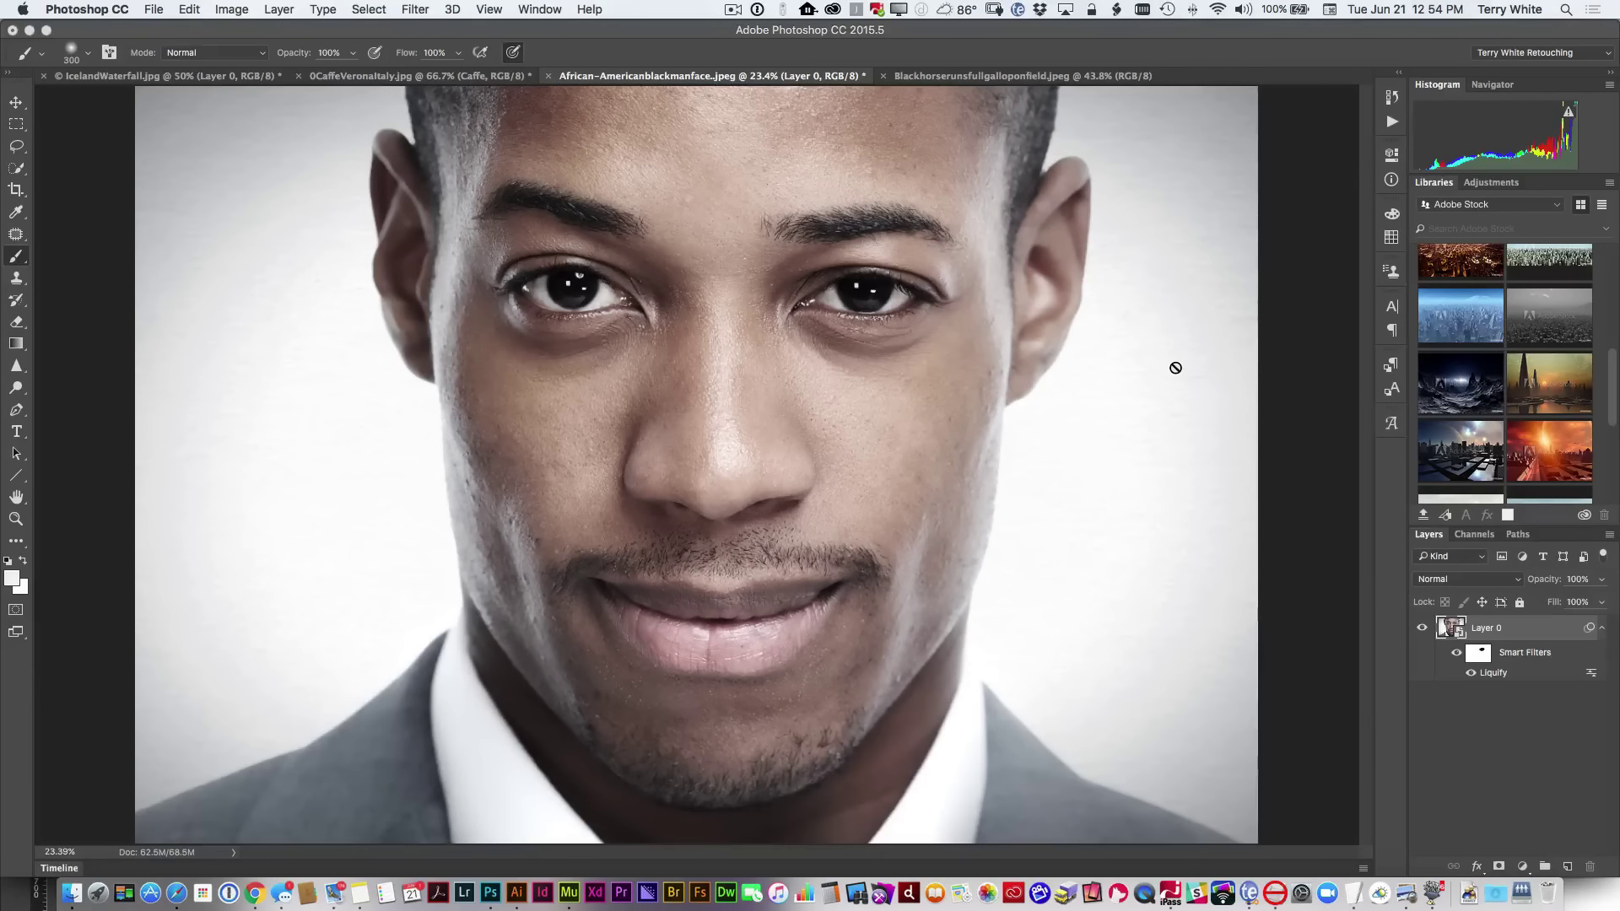
# Step: Bring up the running horse image and open the recent file Marna_Beach
pyautogui.click(942, 77)
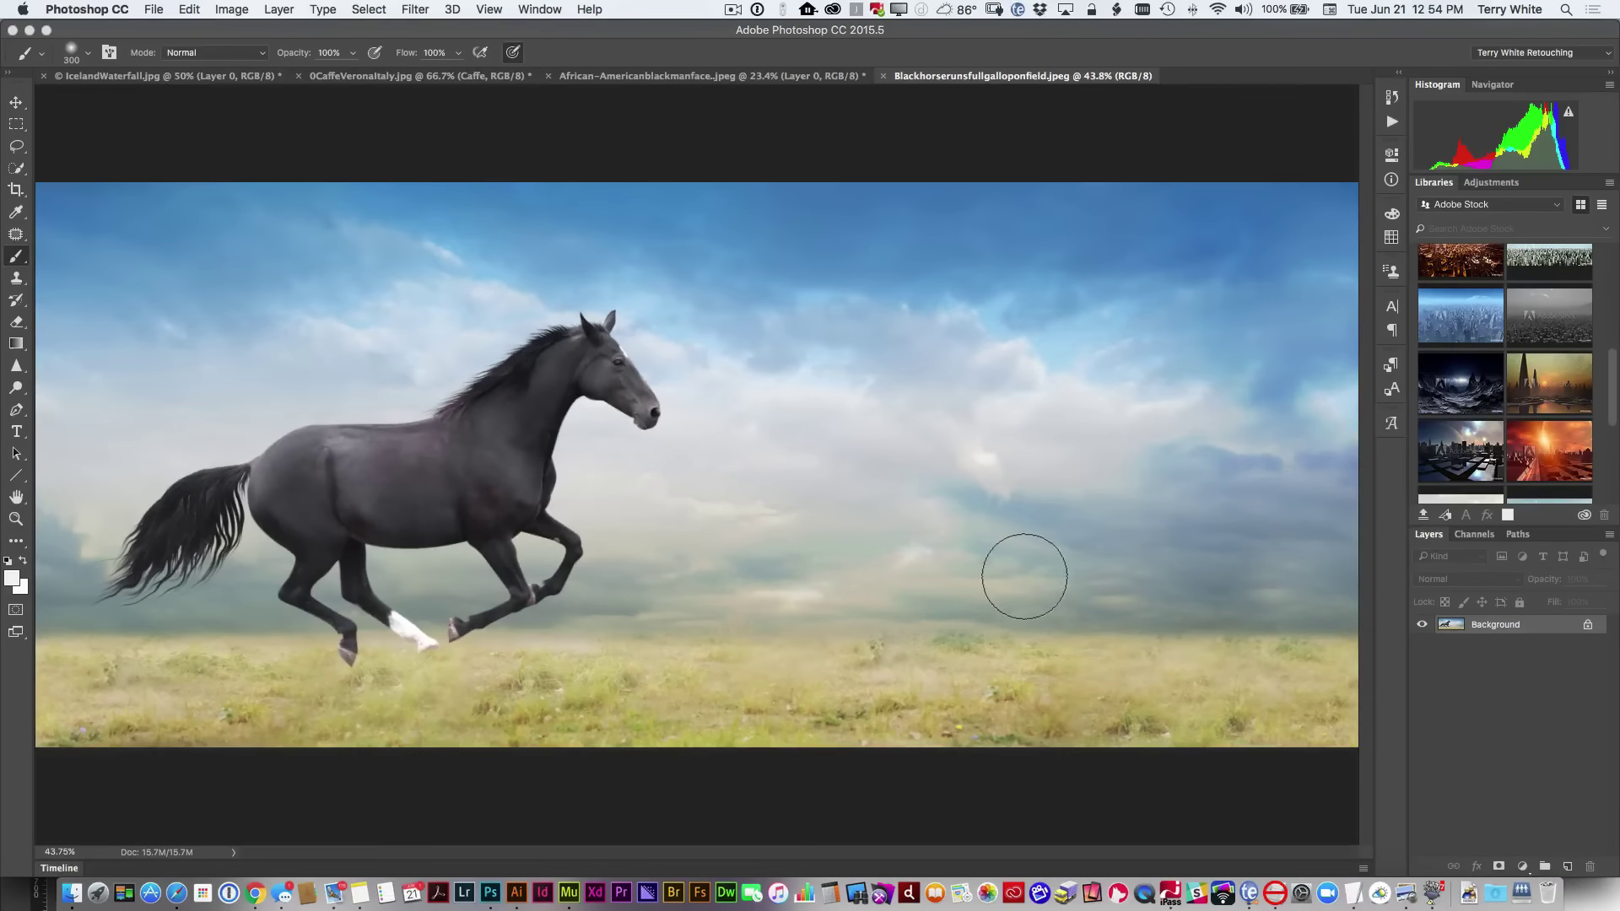
pyautogui.click(151, 12)
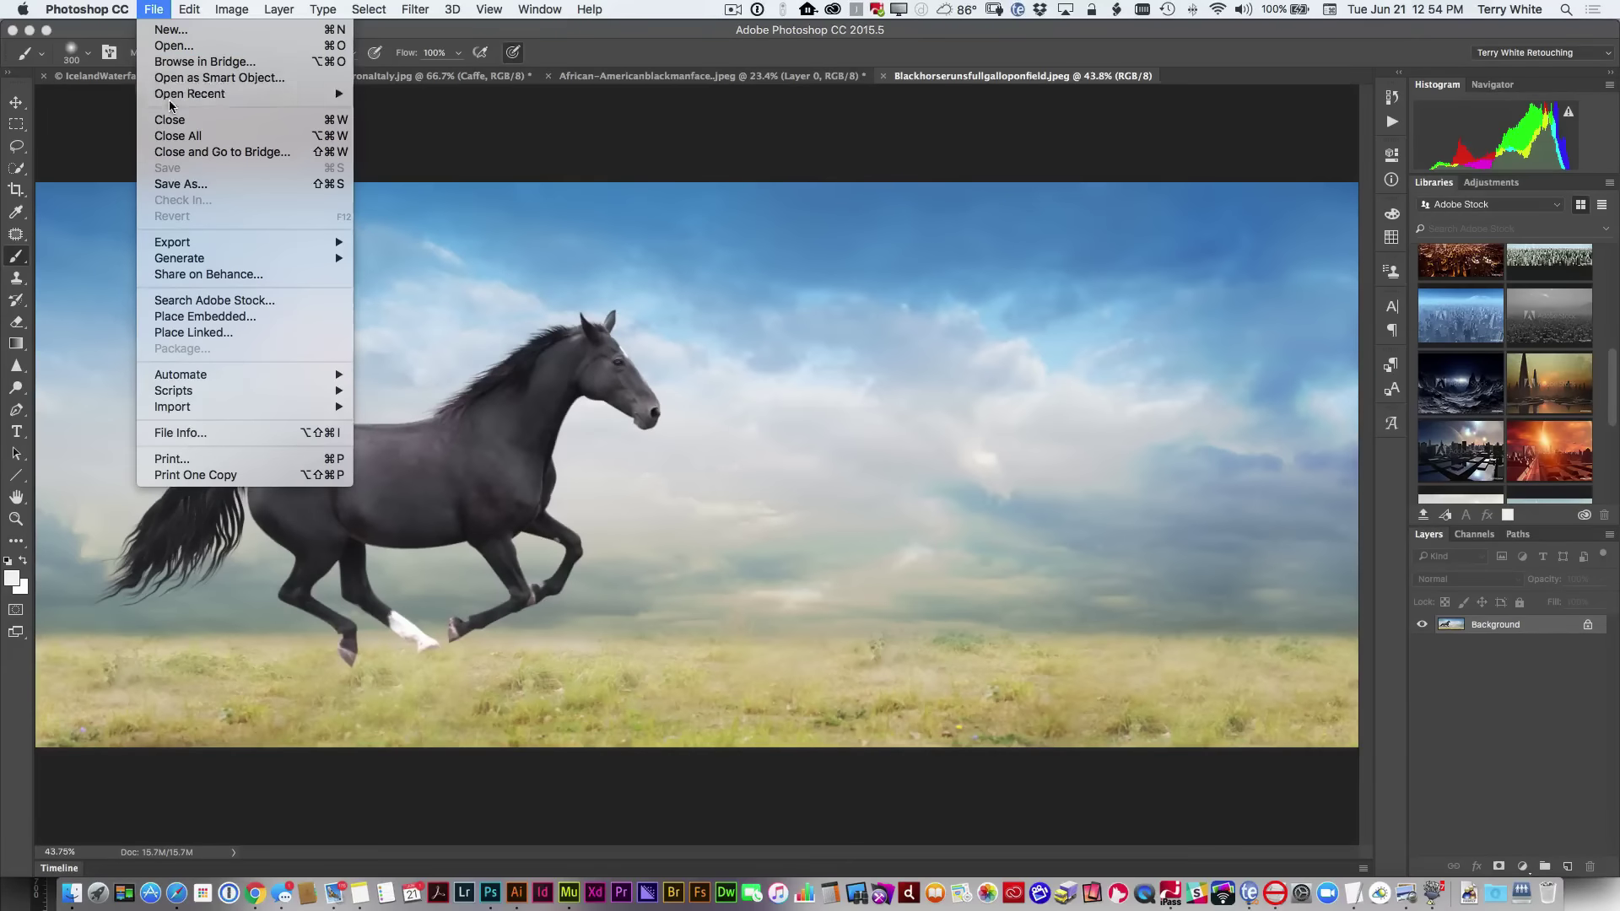
pyautogui.moveTo(171, 97)
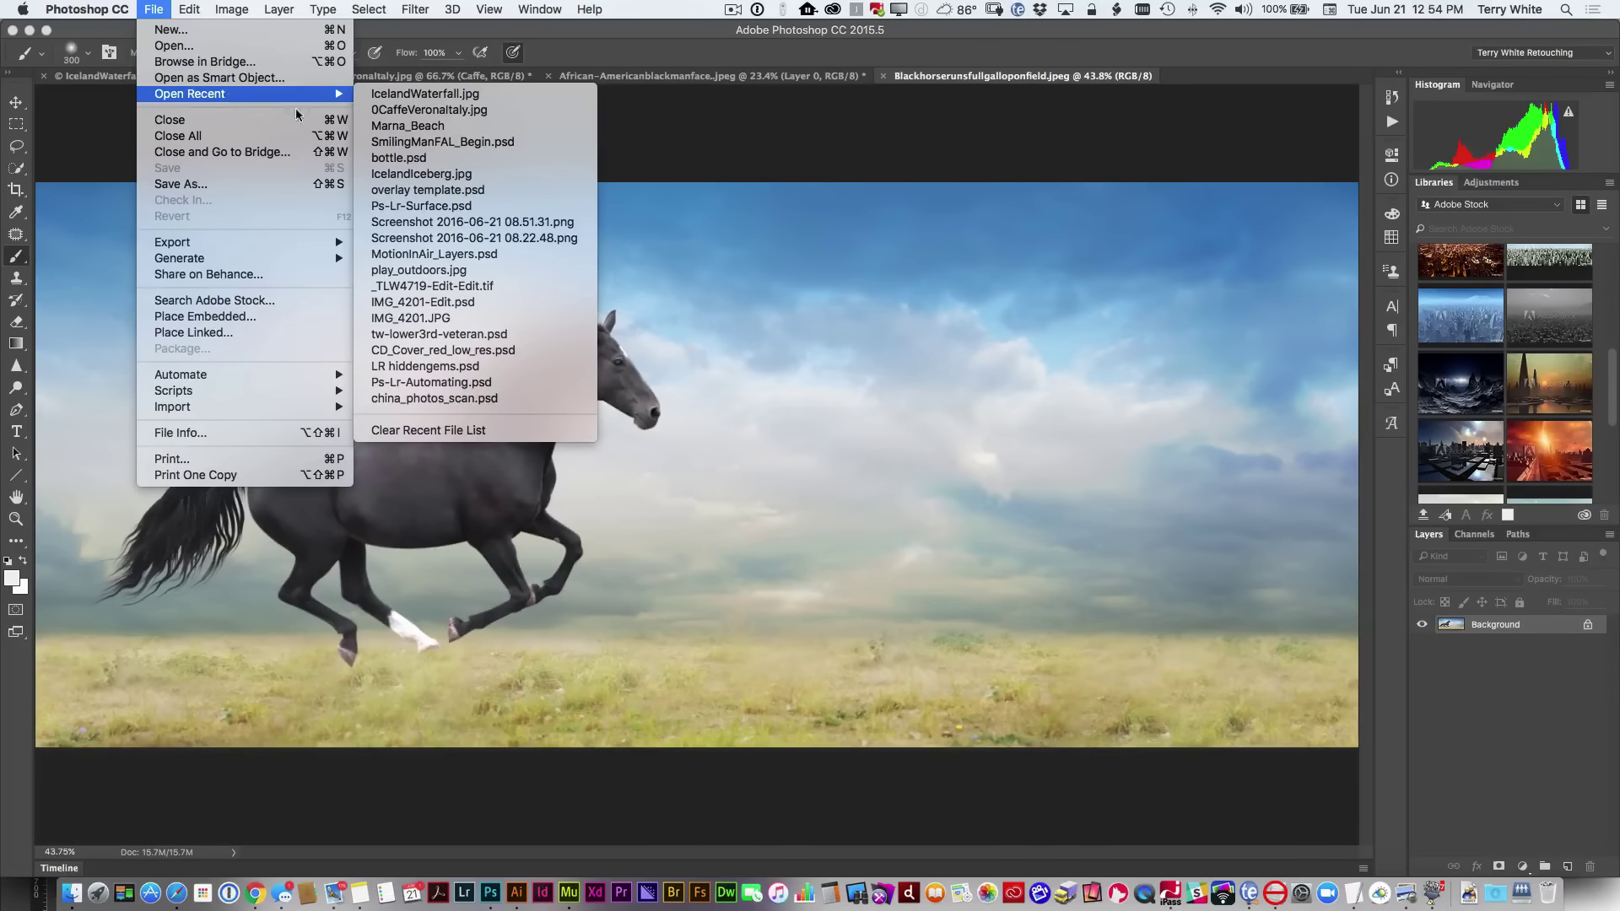
pyautogui.click(498, 126)
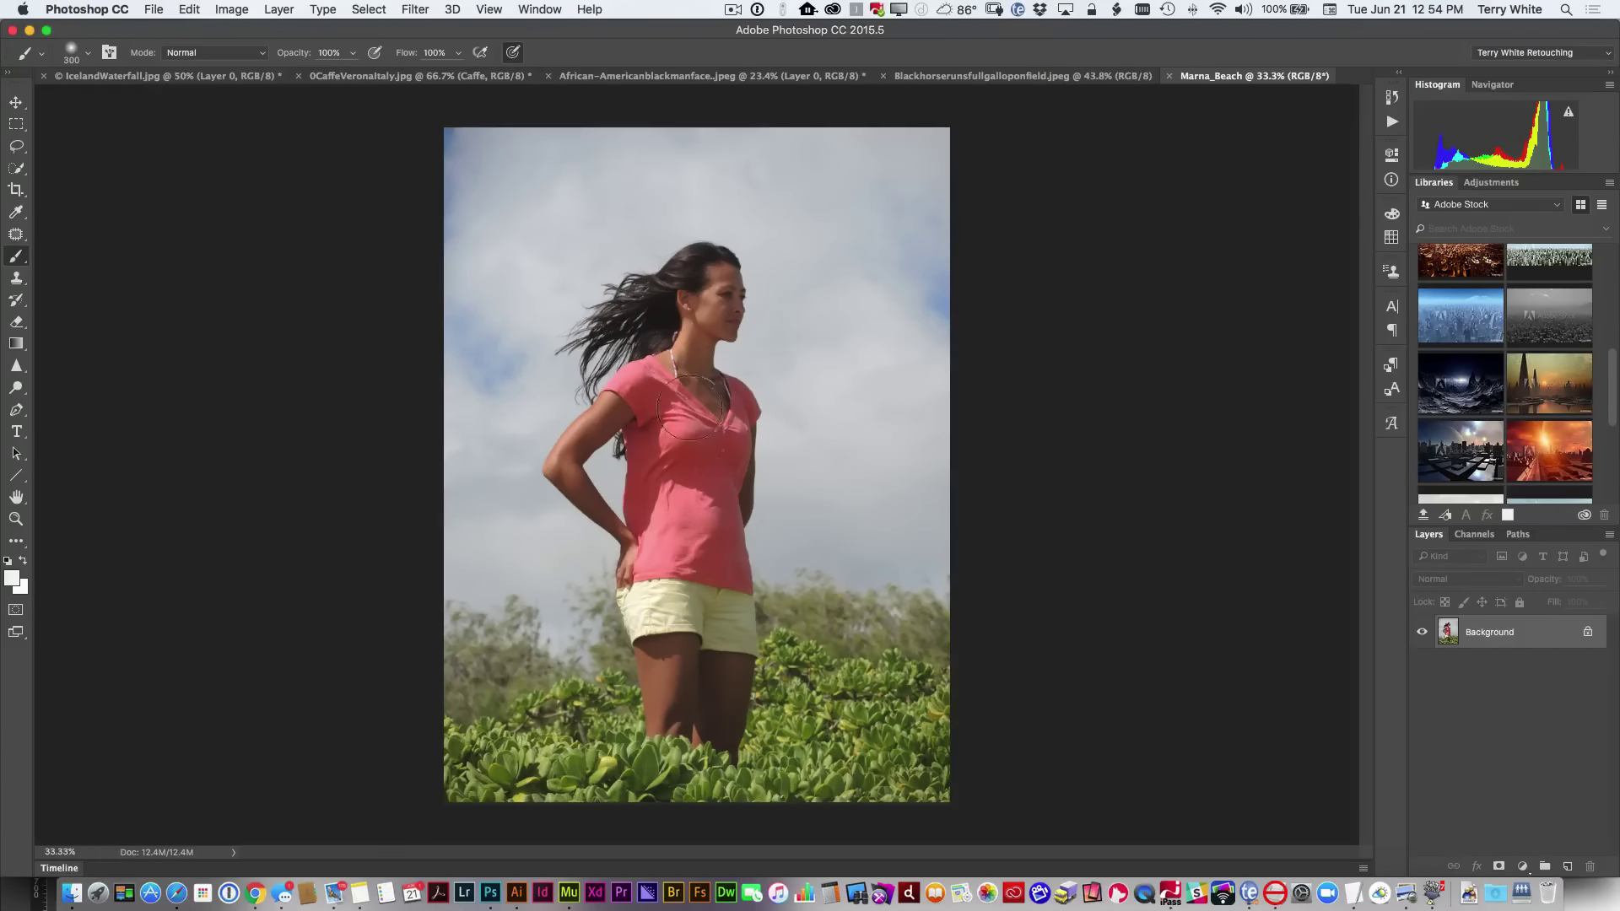
# Step: Copy the beach photo of the woman into the horse document with the Move tool, placing it to the right of the horse
pyautogui.press('v')
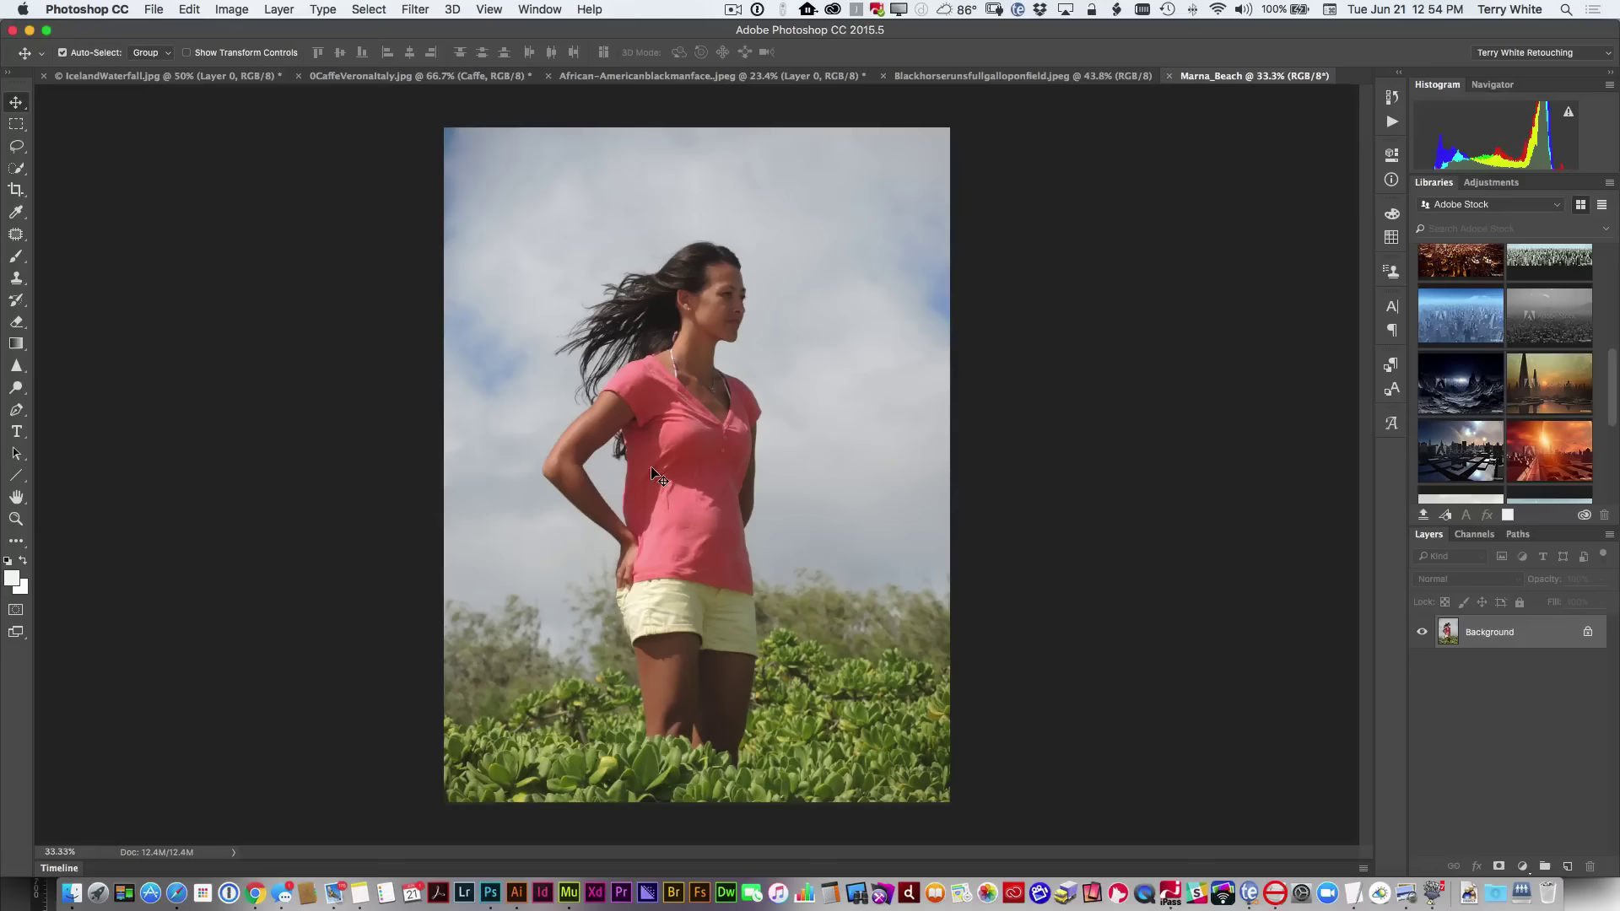
pyautogui.moveTo(678, 465); pyautogui.dragTo(903, 344)
pyautogui.moveTo(896, 469); pyautogui.dragTo(977, 501)
# Step: Scale the woman's layer proportionally to 75.5% with Free Transform and move it clear of the horse's head
pyautogui.hotkey('ctrl', 't')
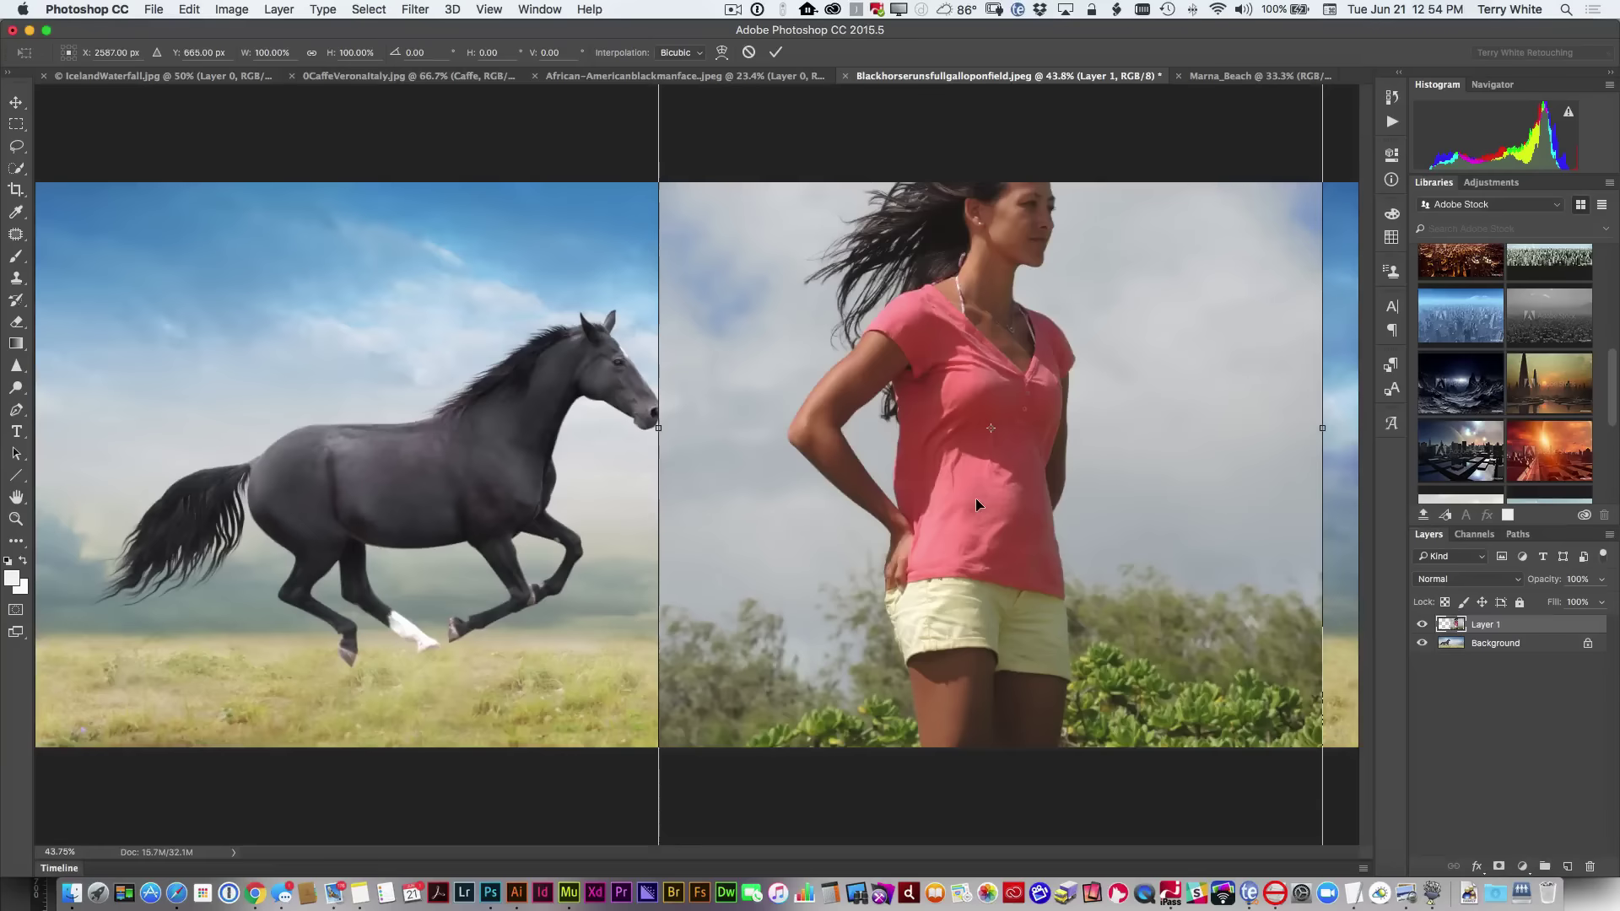
pyautogui.hotkey('ctrl', '0')
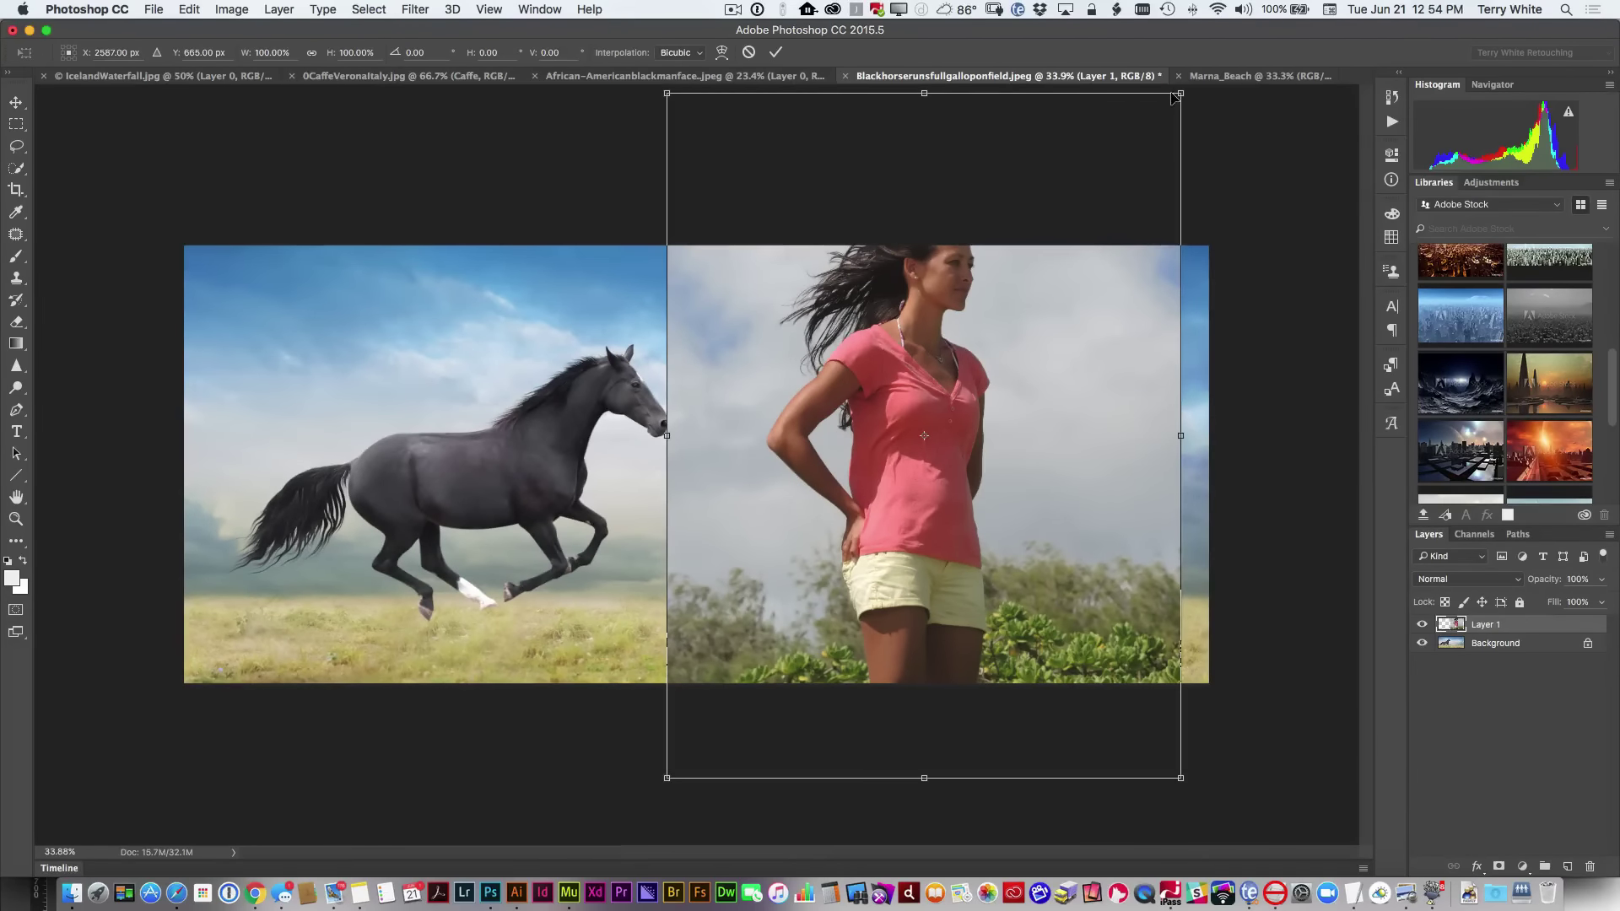
pyautogui.moveTo(1179, 92); pyautogui.dragTo(979, 212)
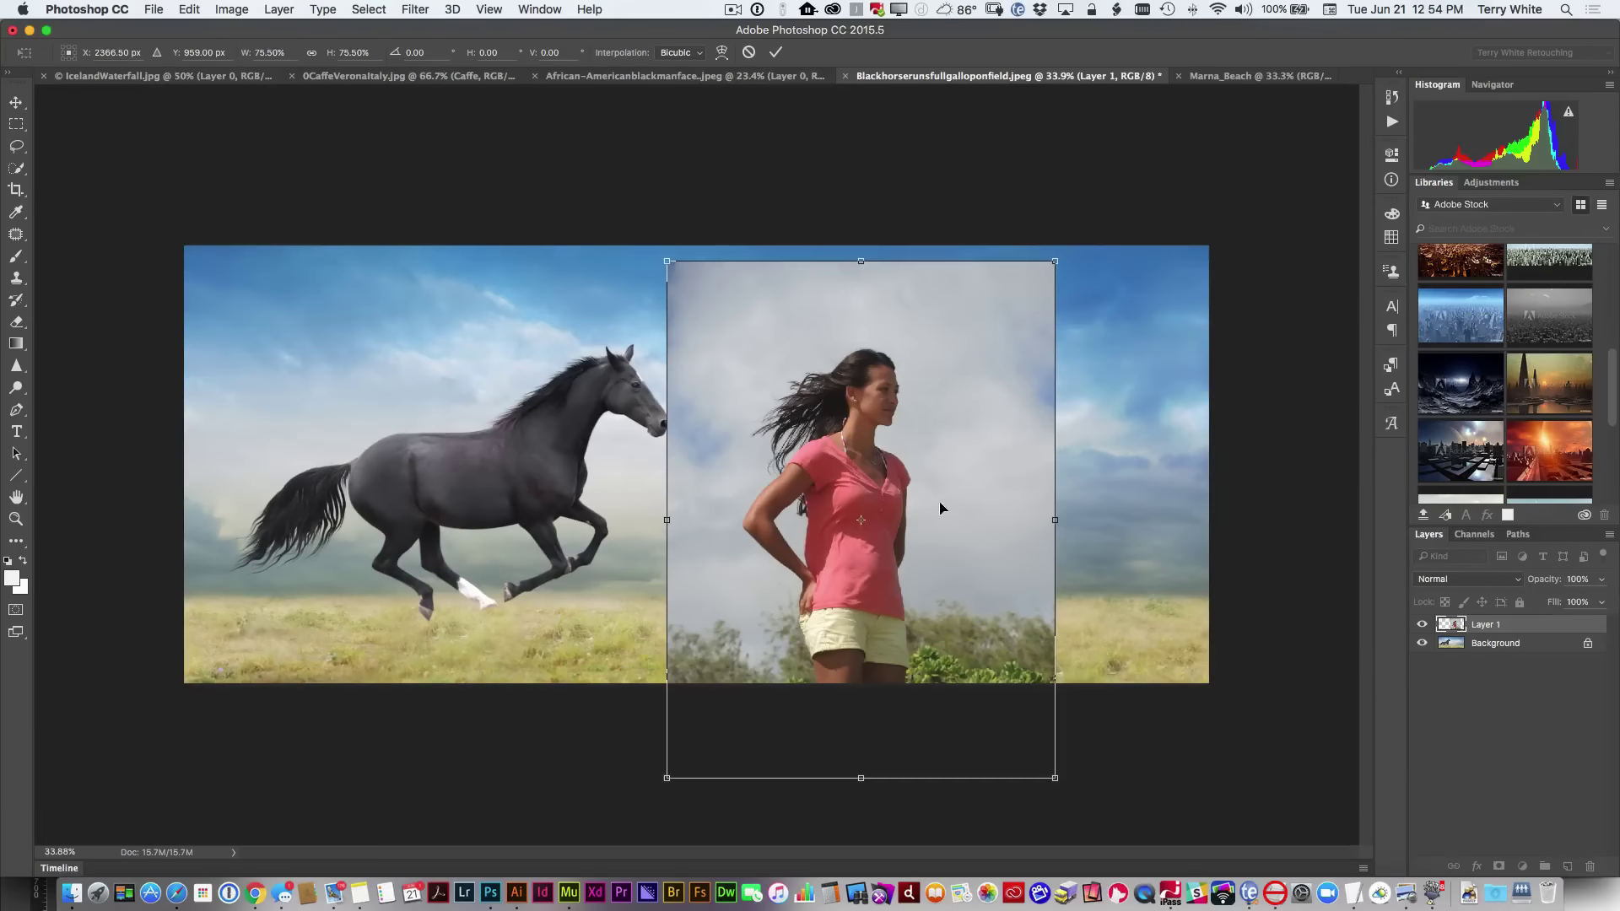
pyautogui.moveTo(942, 508); pyautogui.dragTo(1066, 465)
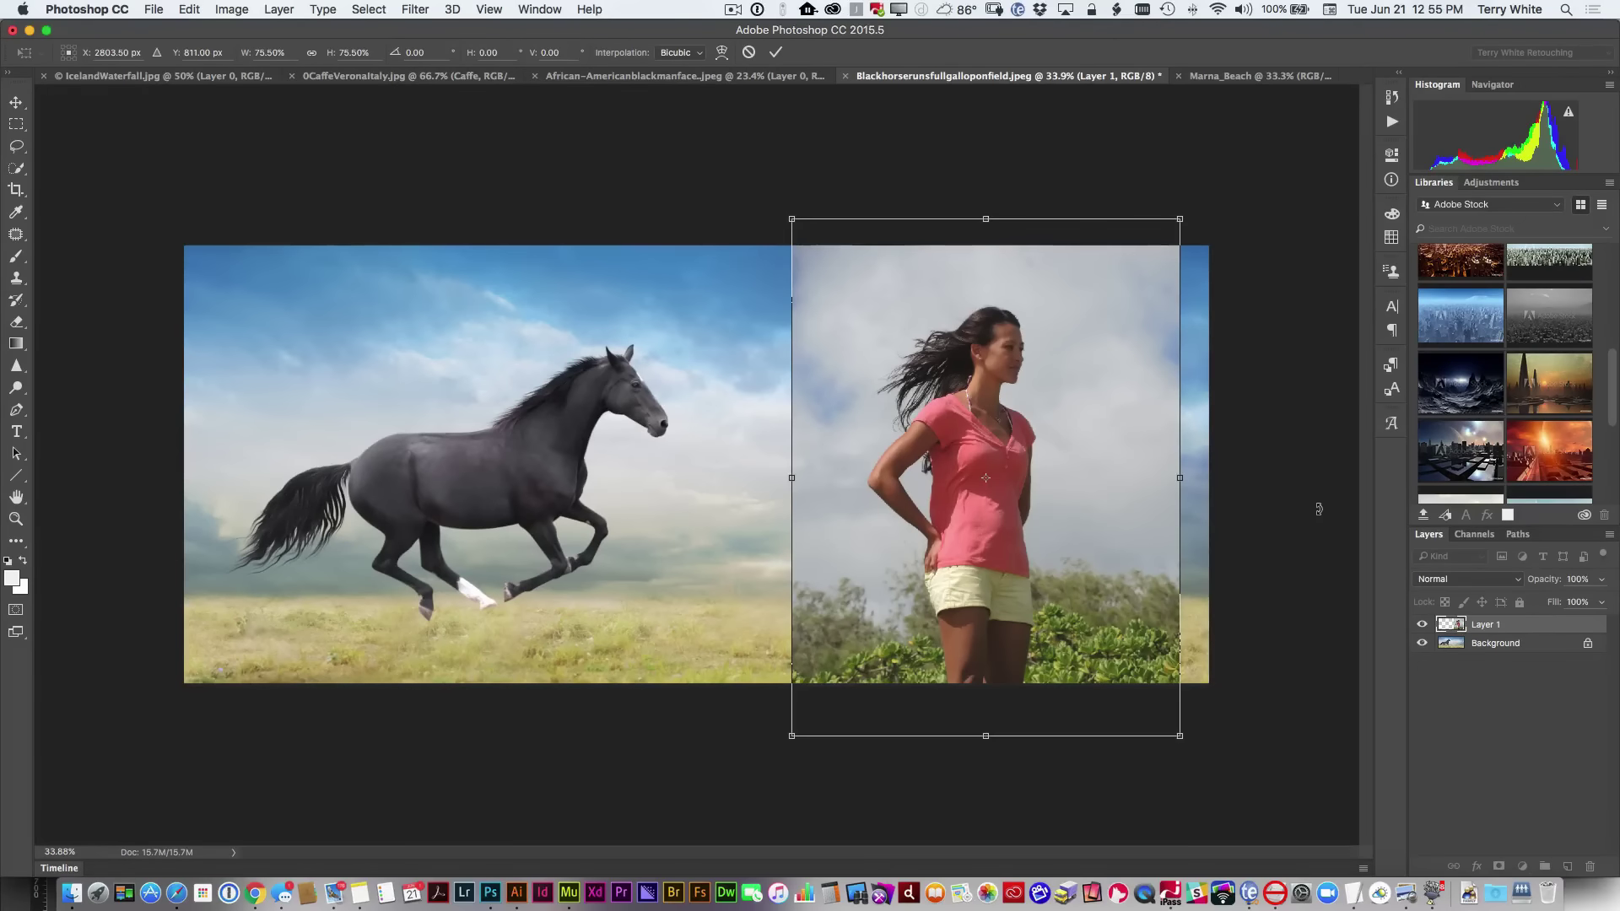
pyautogui.press('Return')
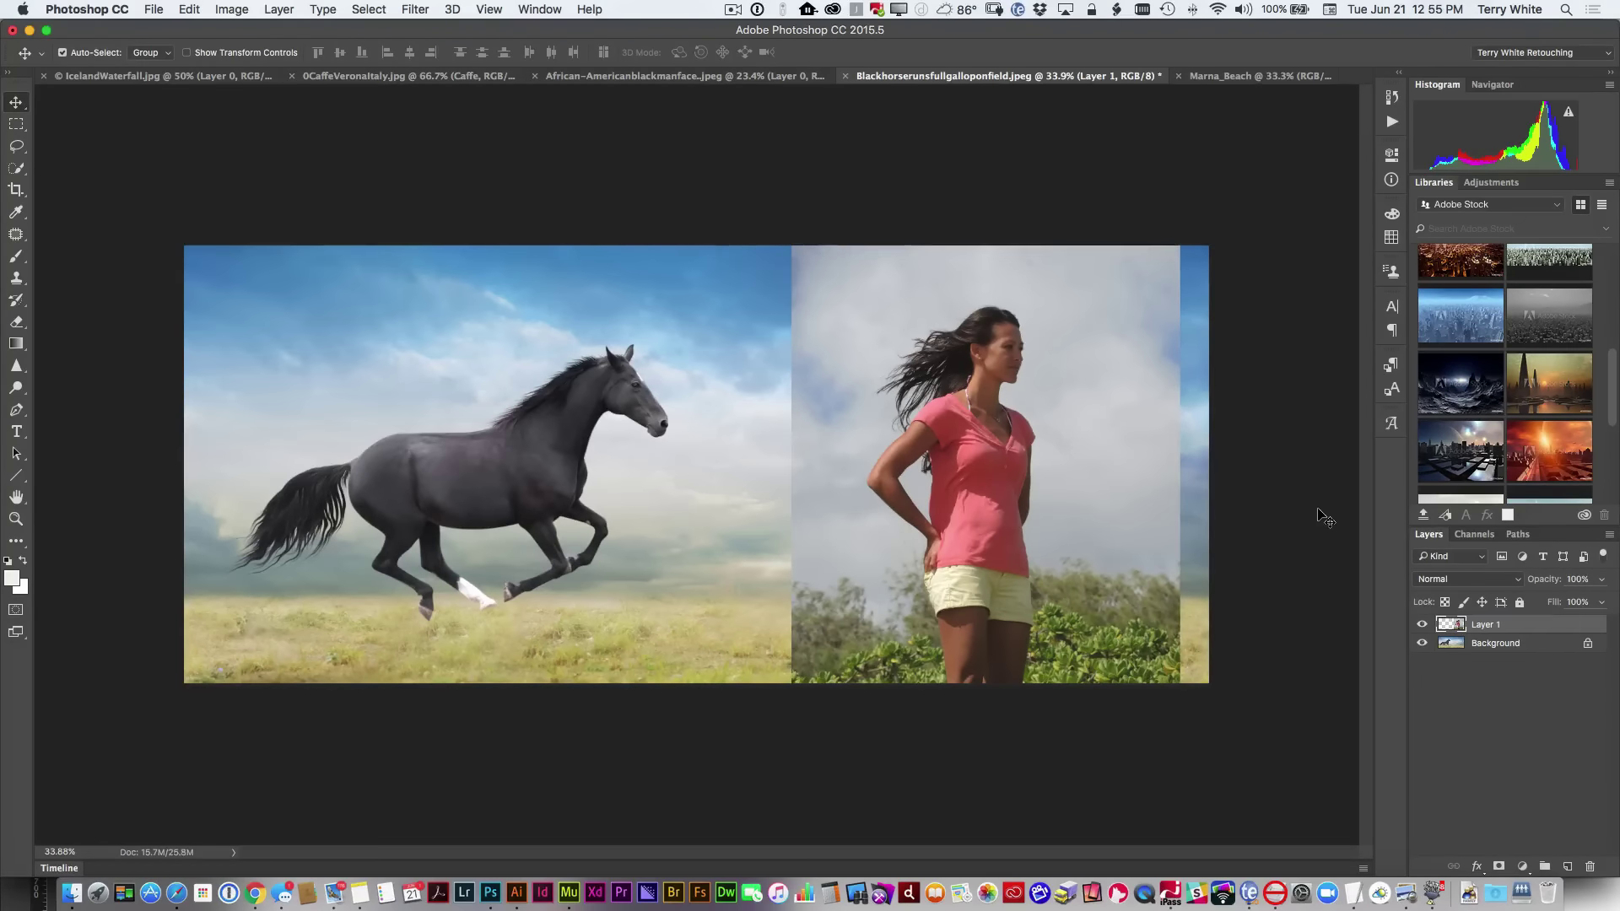
# Step: Start Select and Mask on the woman's layer and set the Onion Skin transparency to 33%
pyautogui.scroll(2, 1321, 516)
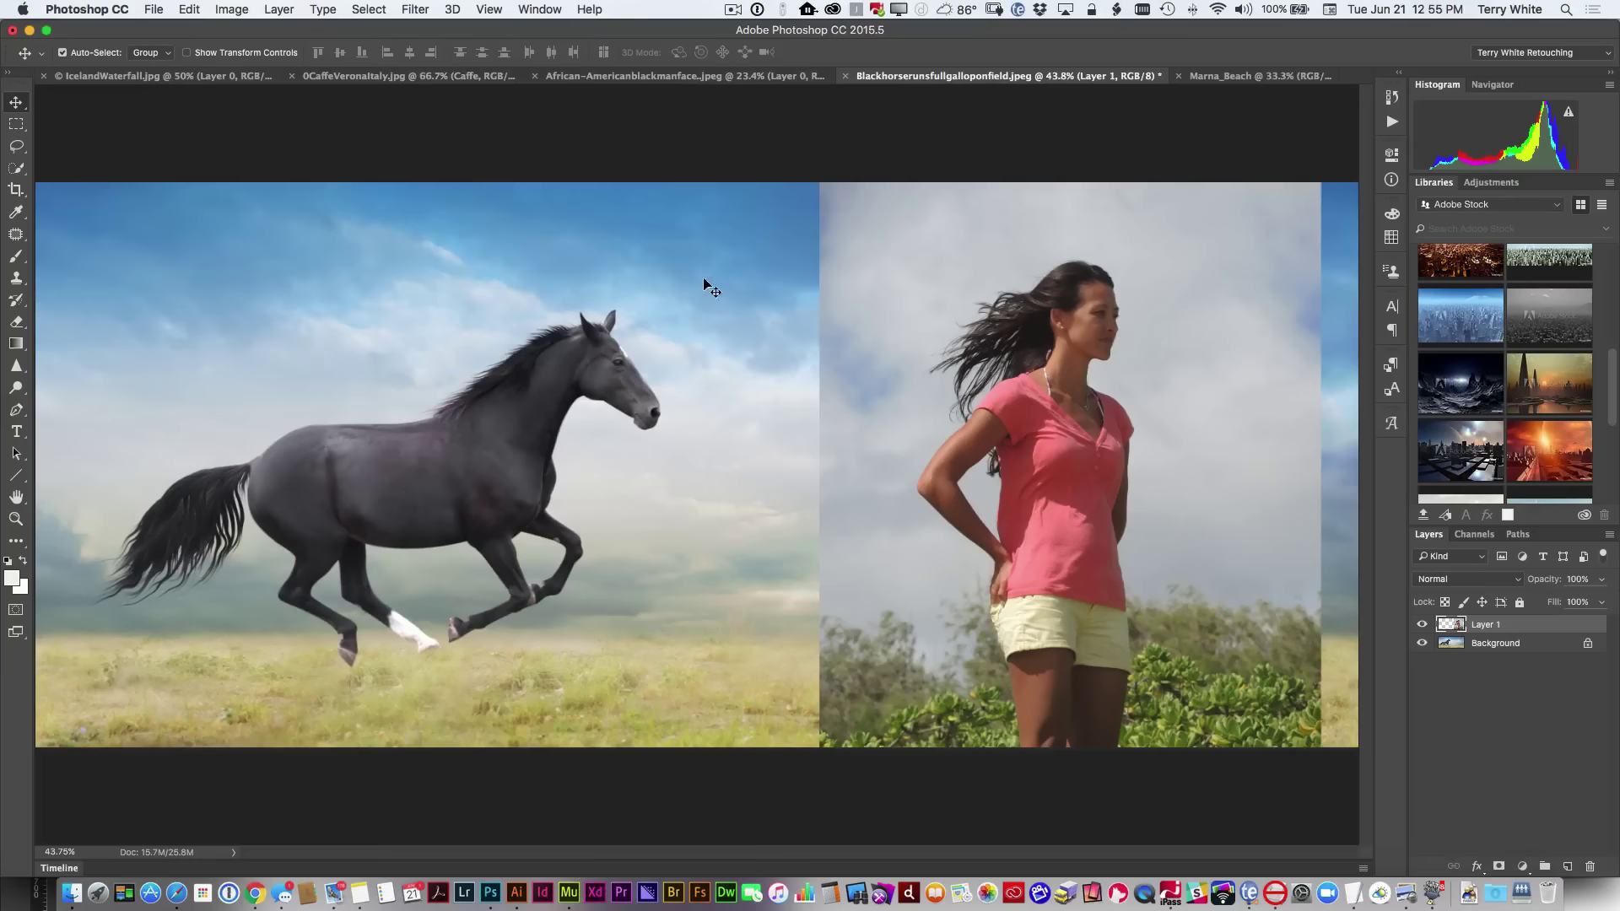
pyautogui.click(354, 8)
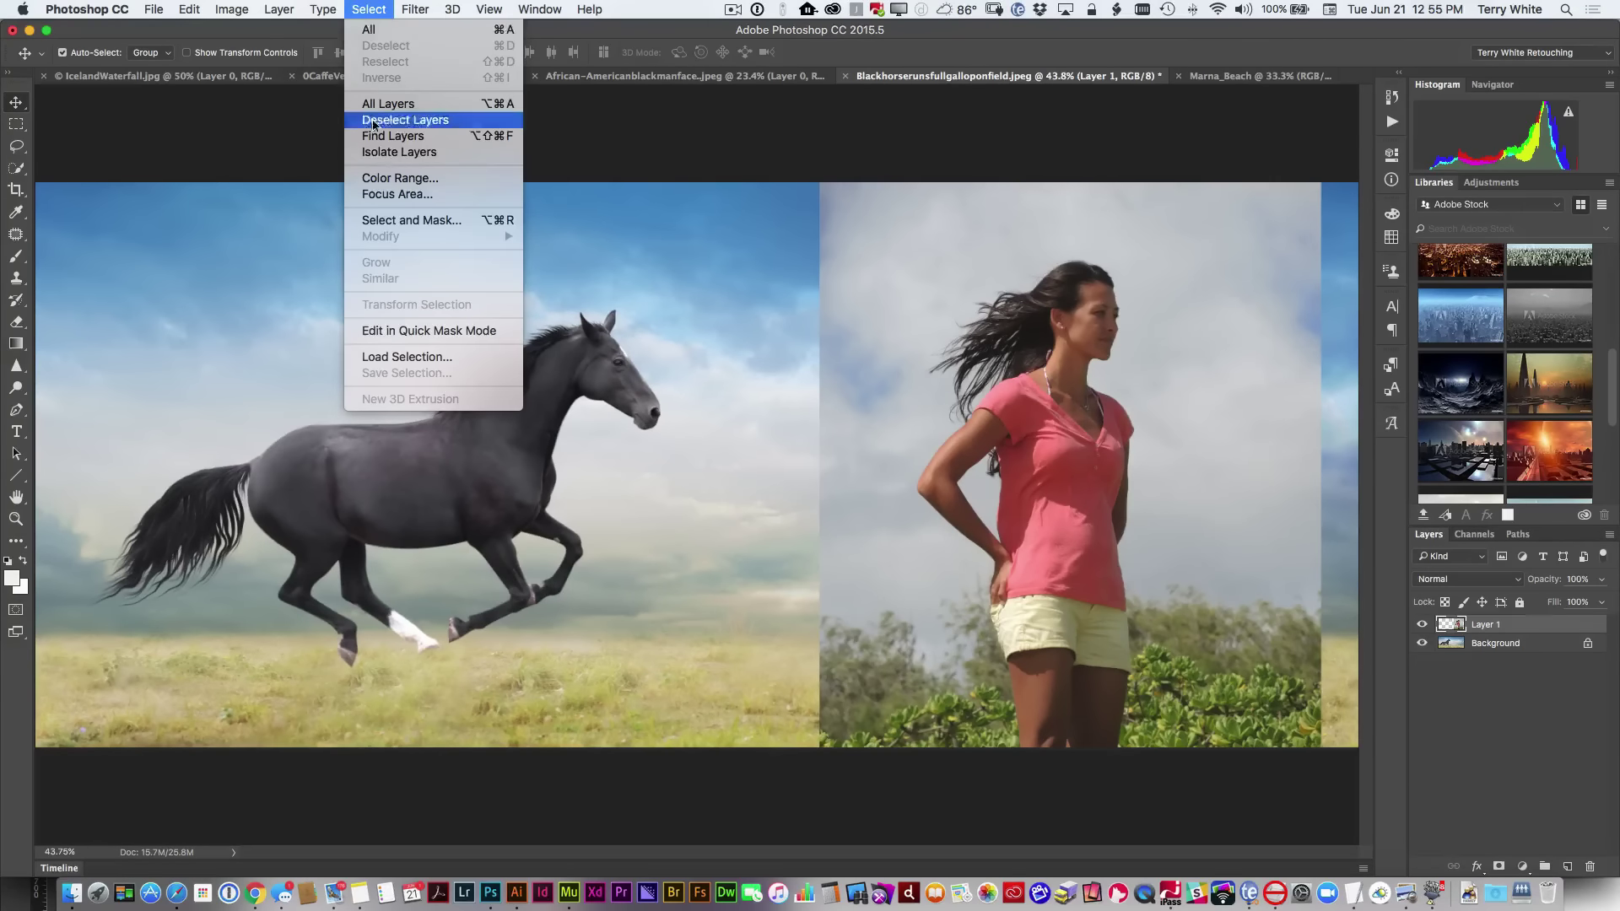
pyautogui.click(423, 223)
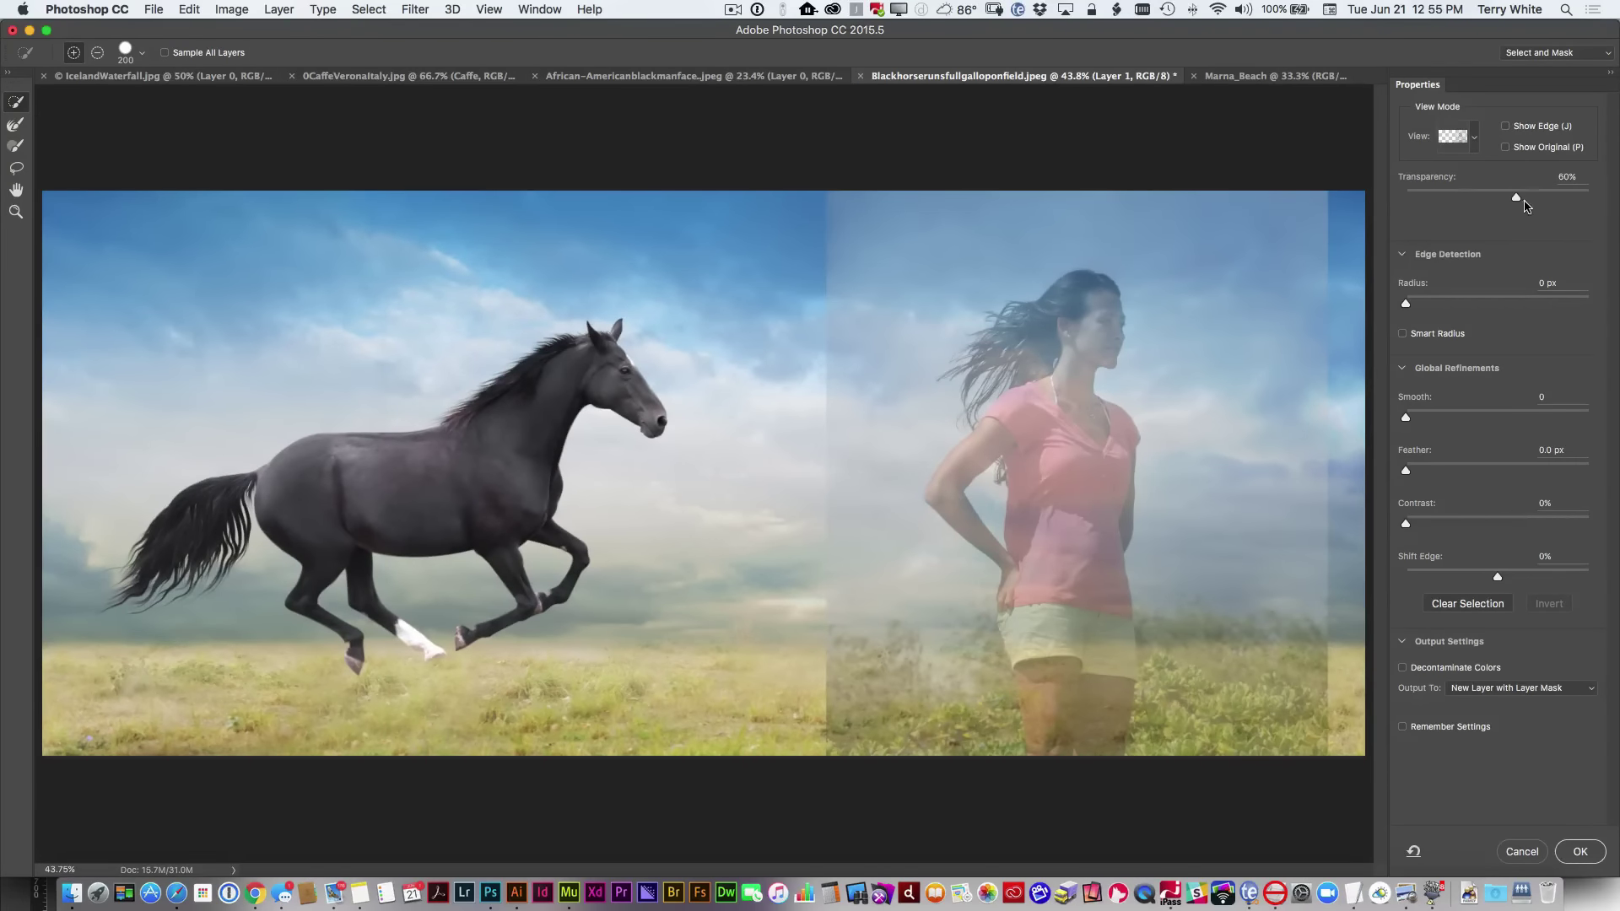
pyautogui.click(1477, 143)
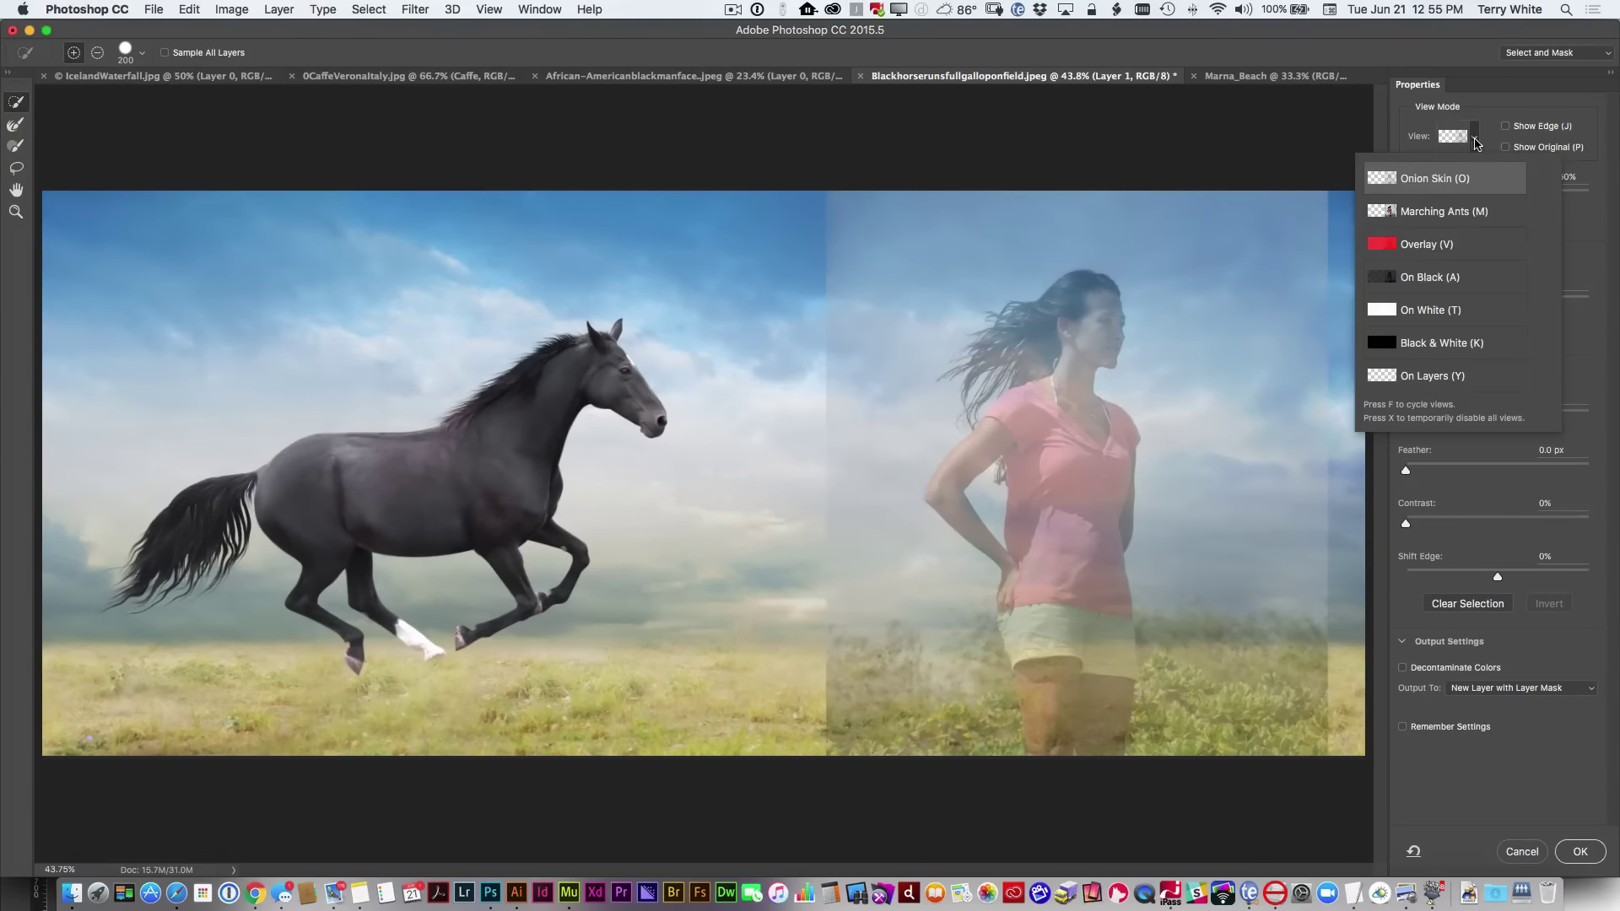
pyautogui.click(1581, 223)
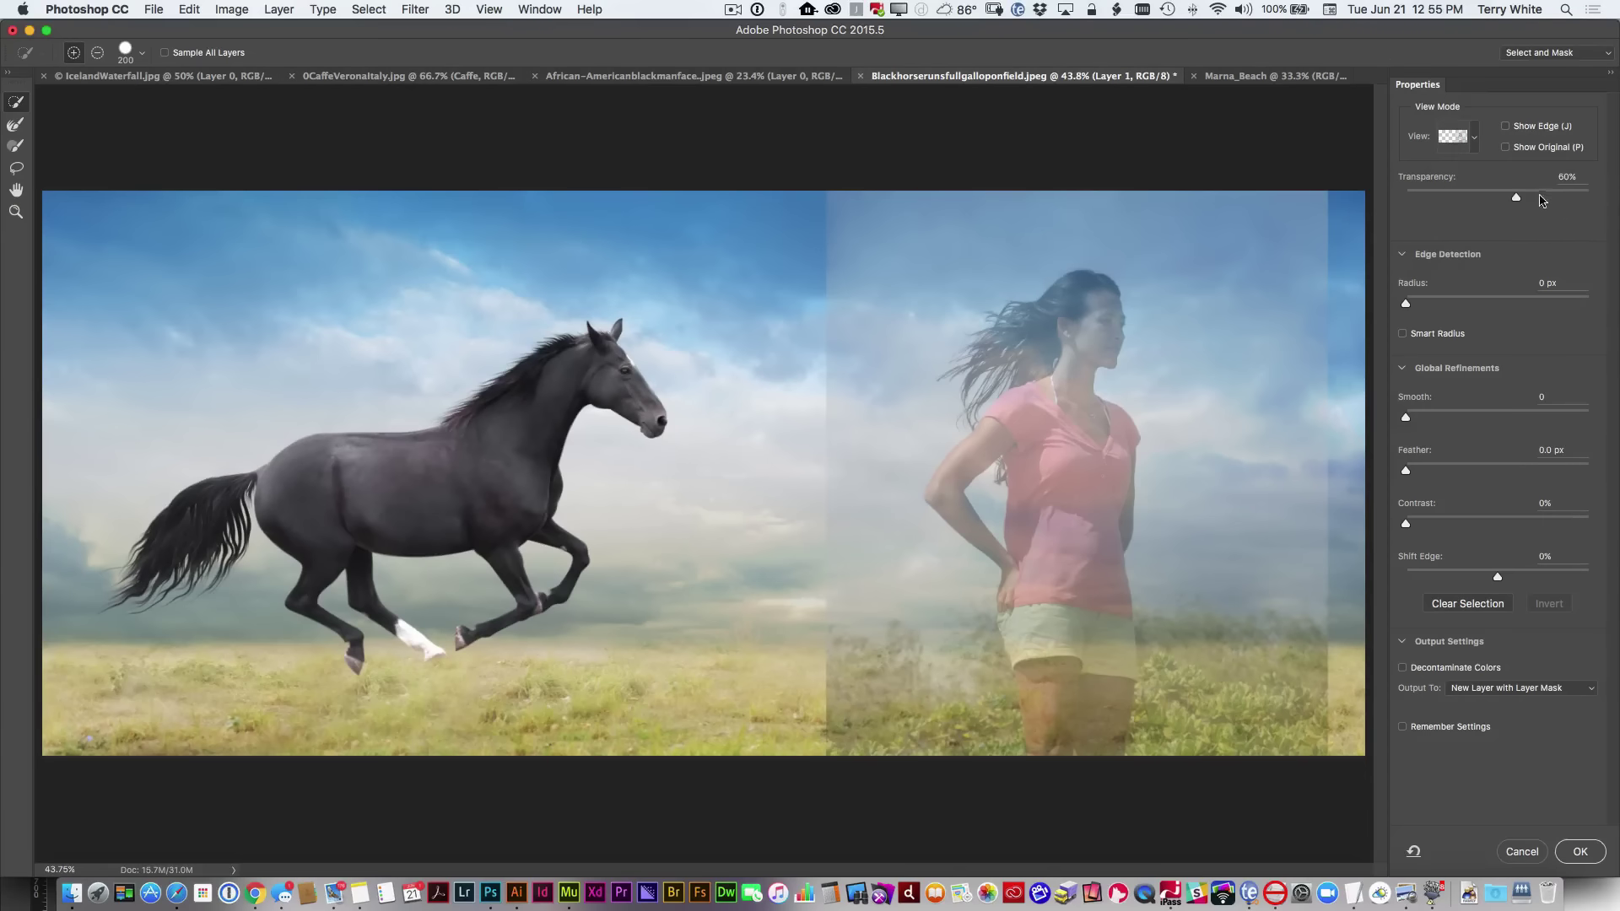
pyautogui.moveTo(1517, 197); pyautogui.dragTo(1469, 211)
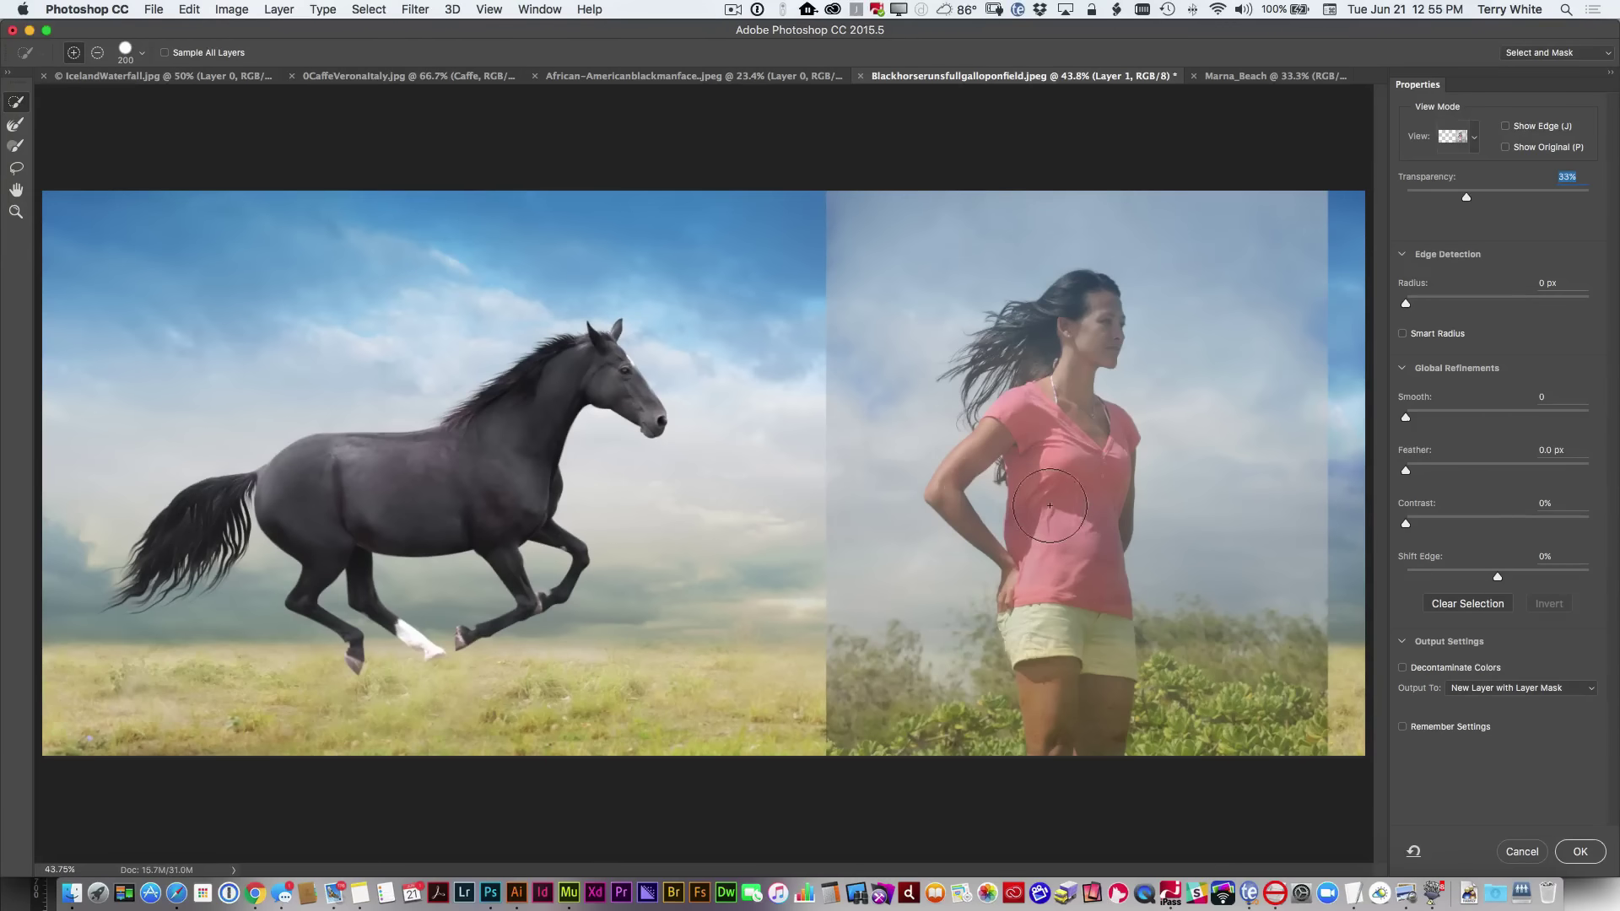
# Step: Select the woman's whole figure with the Quick Selection tool at brush size 80
pyautogui.press('[')
pyautogui.press('[')
pyautogui.press('[')
pyautogui.press('[')
pyautogui.press('[')
pyautogui.press('[')
pyautogui.moveTo(1091, 315)
pyautogui.mouseDown()
pyautogui.moveTo(1076, 431)
pyautogui.moveTo(1049, 448)
pyautogui.mouseUp()
pyautogui.moveTo(1058, 505)
pyautogui.mouseDown()
pyautogui.moveTo(1065, 735)
pyautogui.moveTo(1084, 682)
pyautogui.moveTo(1079, 636)
pyautogui.moveTo(1046, 599)
pyautogui.moveTo(1054, 526)
pyautogui.mouseUp()
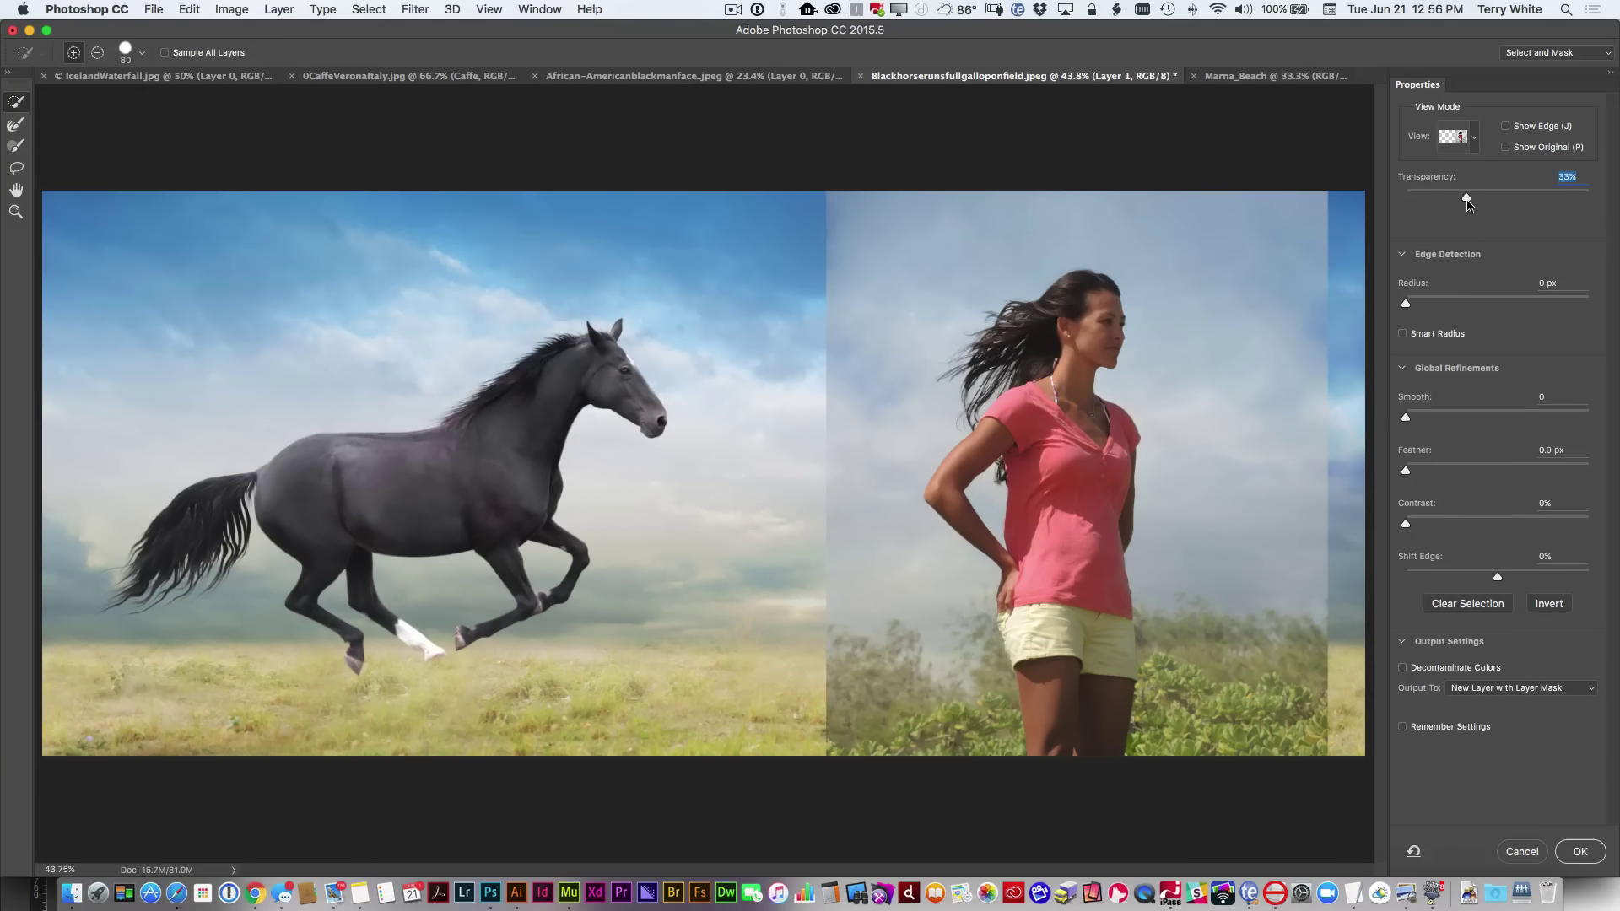
# Step: Preview the selection at 100% and 41% Onion Skin transparency, and change the view mode to On Black
pyautogui.moveTo(1467, 203); pyautogui.dragTo(1593, 207)
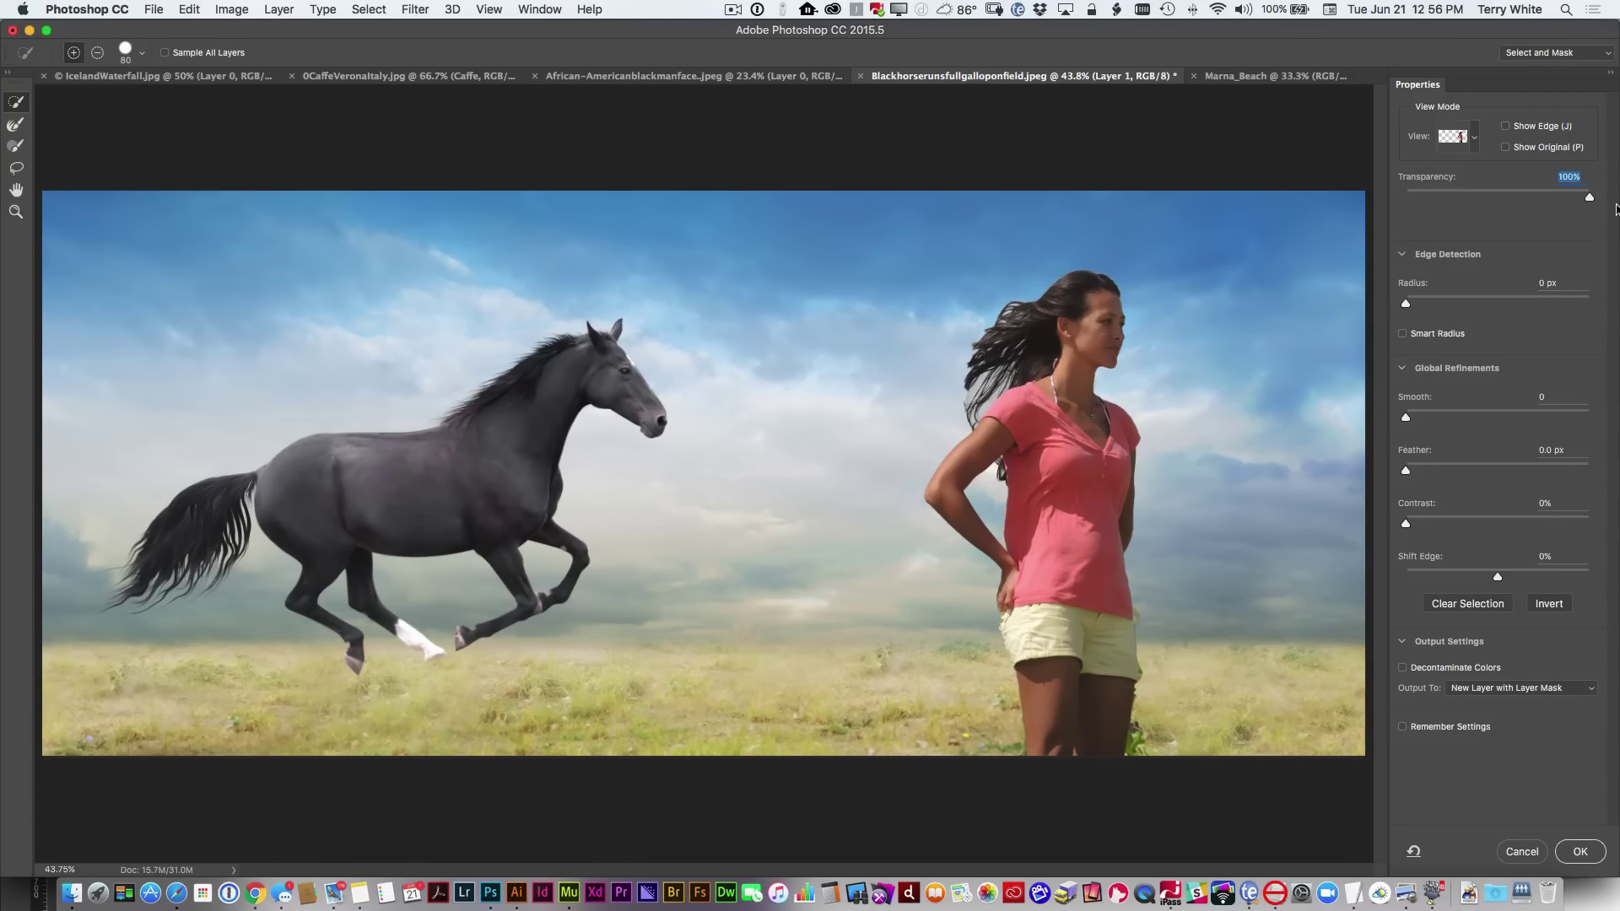
pyautogui.moveTo(1589, 208); pyautogui.dragTo(1484, 206)
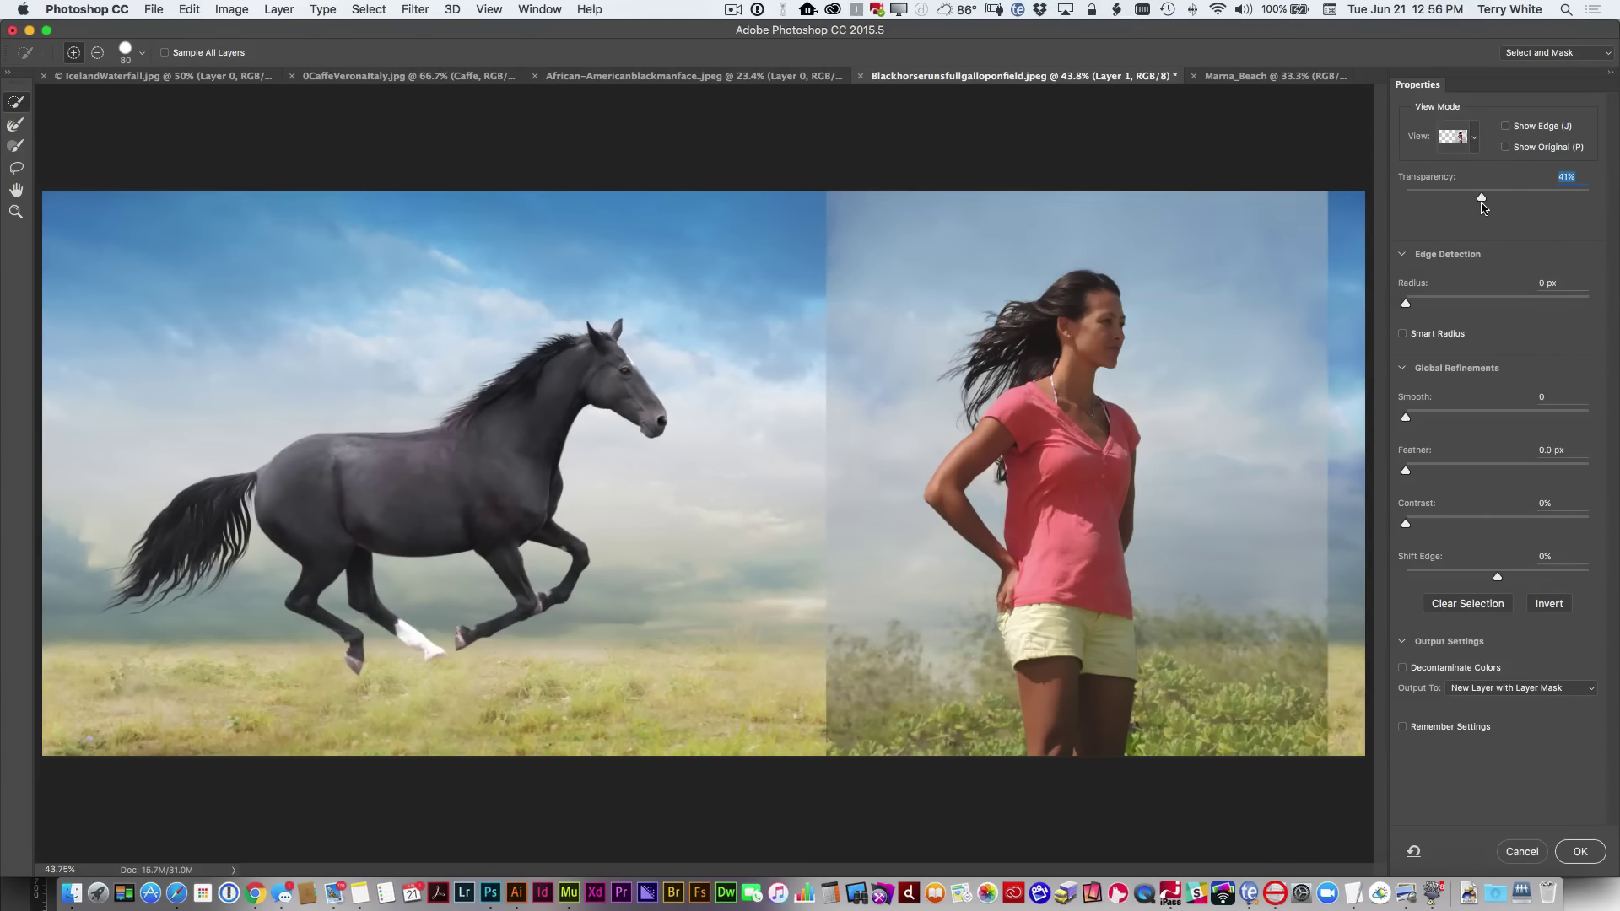
pyautogui.click(1471, 136)
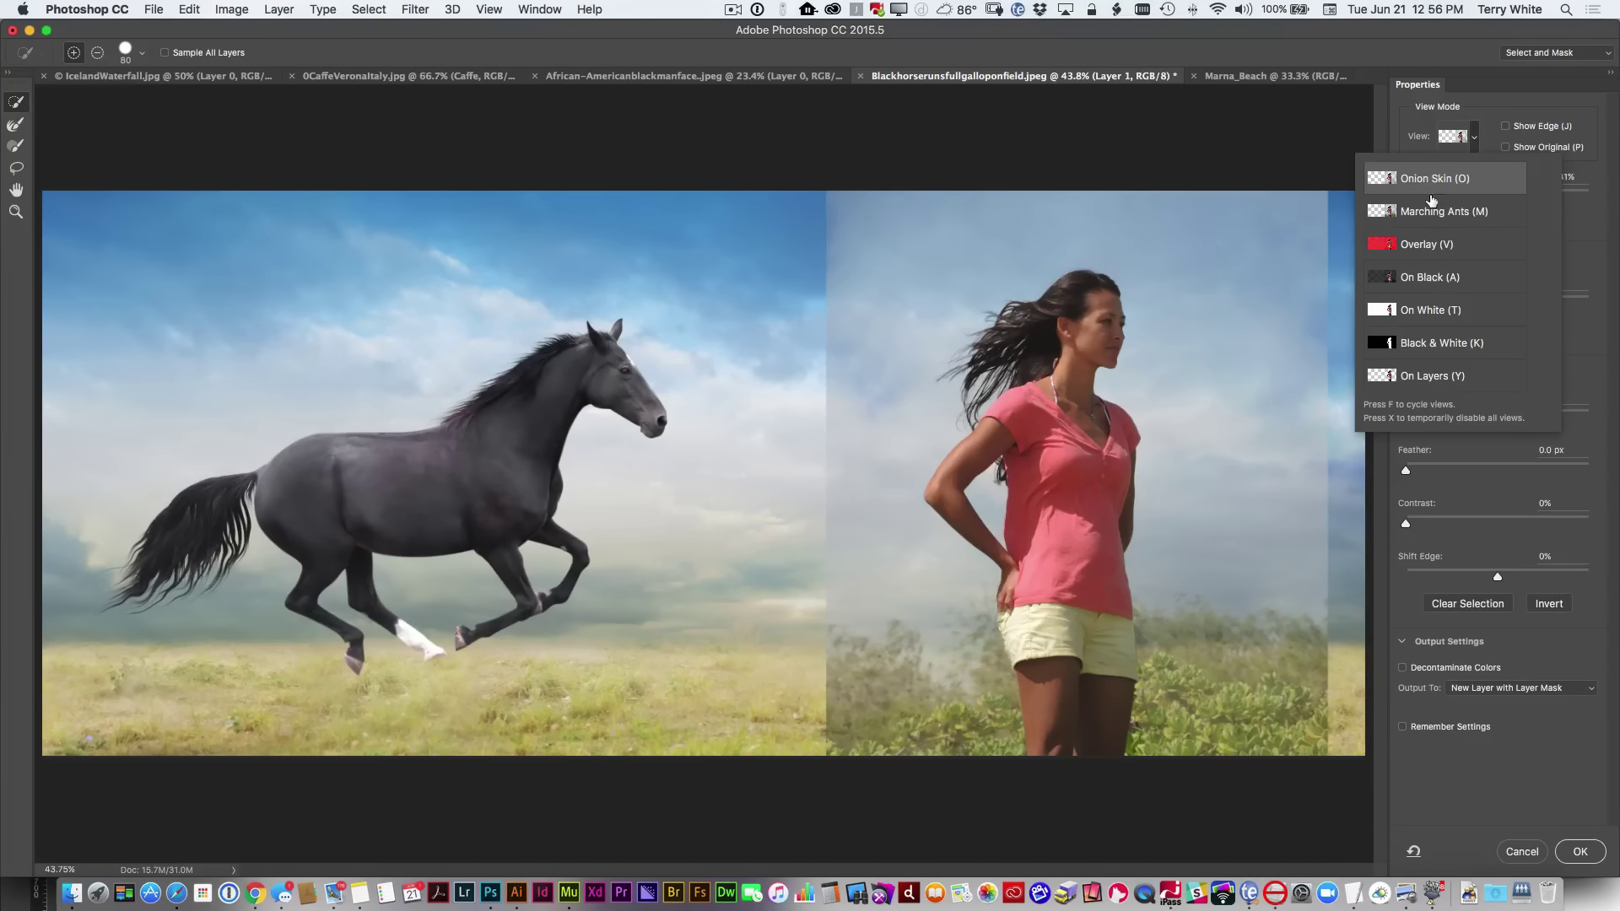
pyautogui.click(1432, 280)
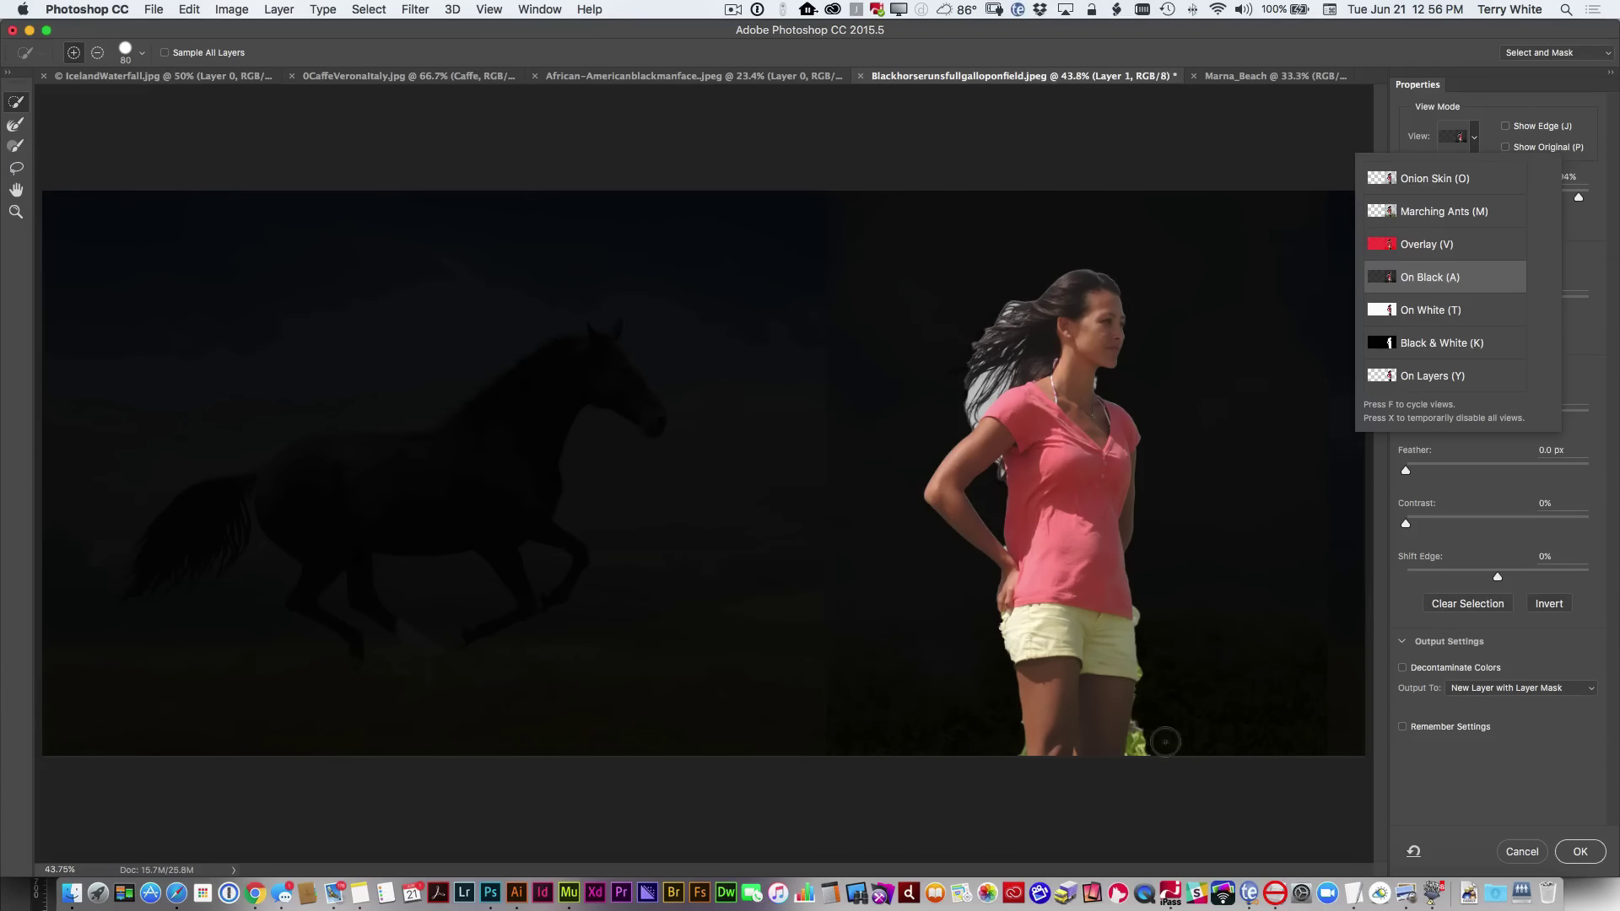
# Step: Subtract the green leaves beside the woman's leg from the selection with the Quick Selection tool
pyautogui.press('alt')
pyautogui.click(1151, 742)
pyautogui.moveTo(1149, 745)
pyautogui.mouseDown()
pyautogui.moveTo(1136, 756)
pyautogui.moveTo(1143, 717)
pyautogui.moveTo(1107, 723)
pyautogui.mouseUp()
pyautogui.press('alt')
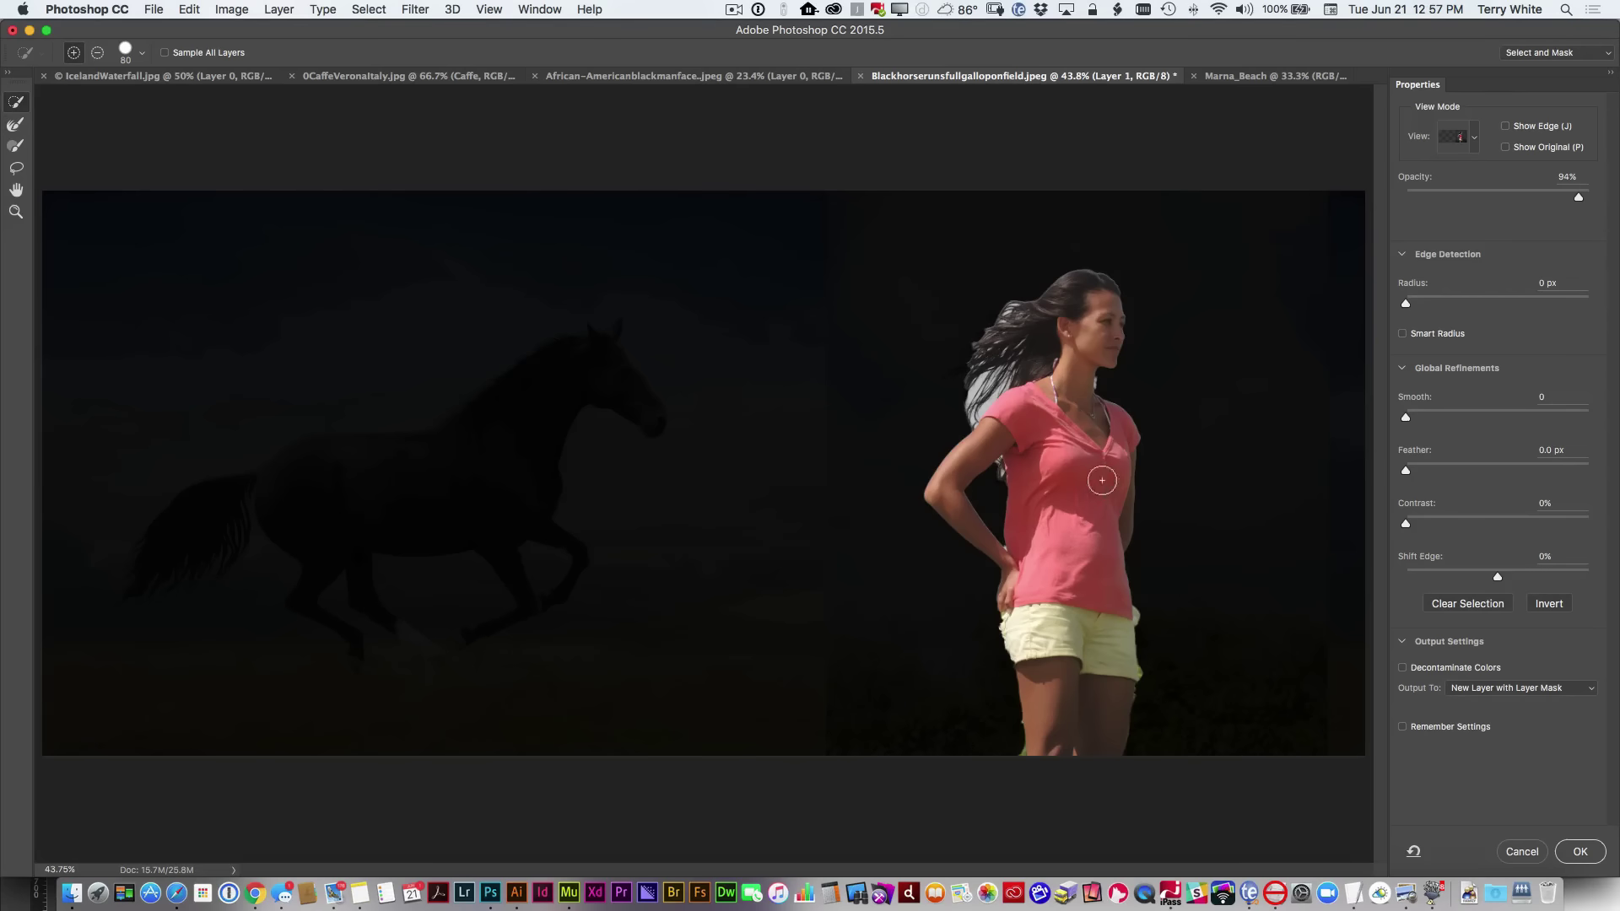
# Step: Refine the selection around the woman's flowing hair, neck and the hair behind her arm with the Refine Edge Brush at size 90
pyautogui.press('z')
pyautogui.moveTo(969, 327); pyautogui.dragTo(1016, 392)
pyautogui.press('w')
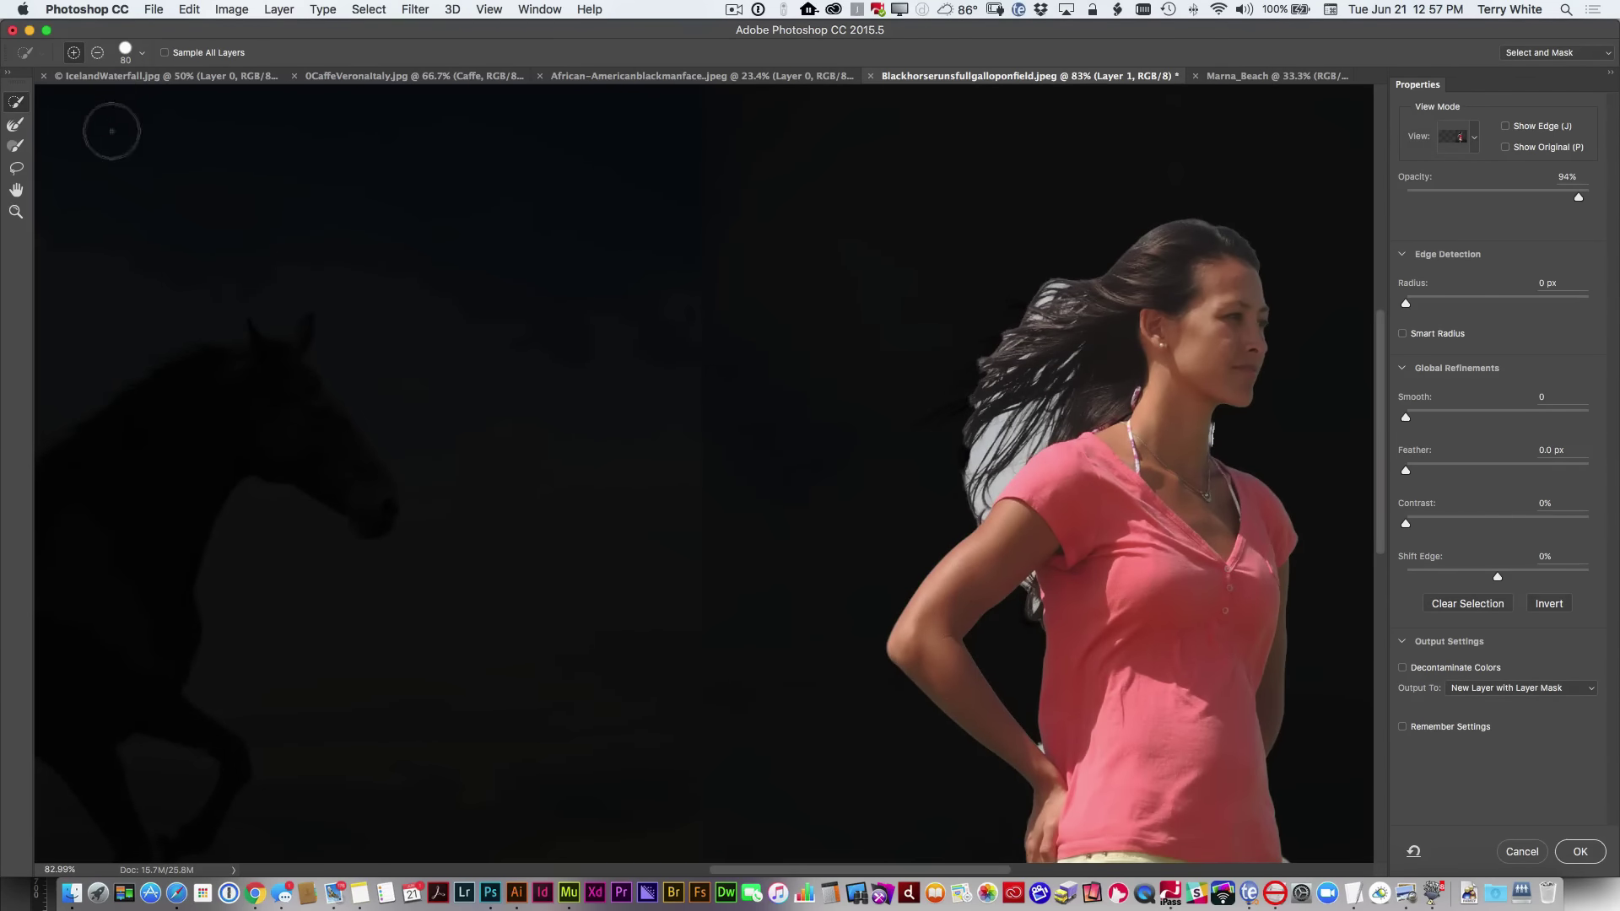
pyautogui.click(15, 126)
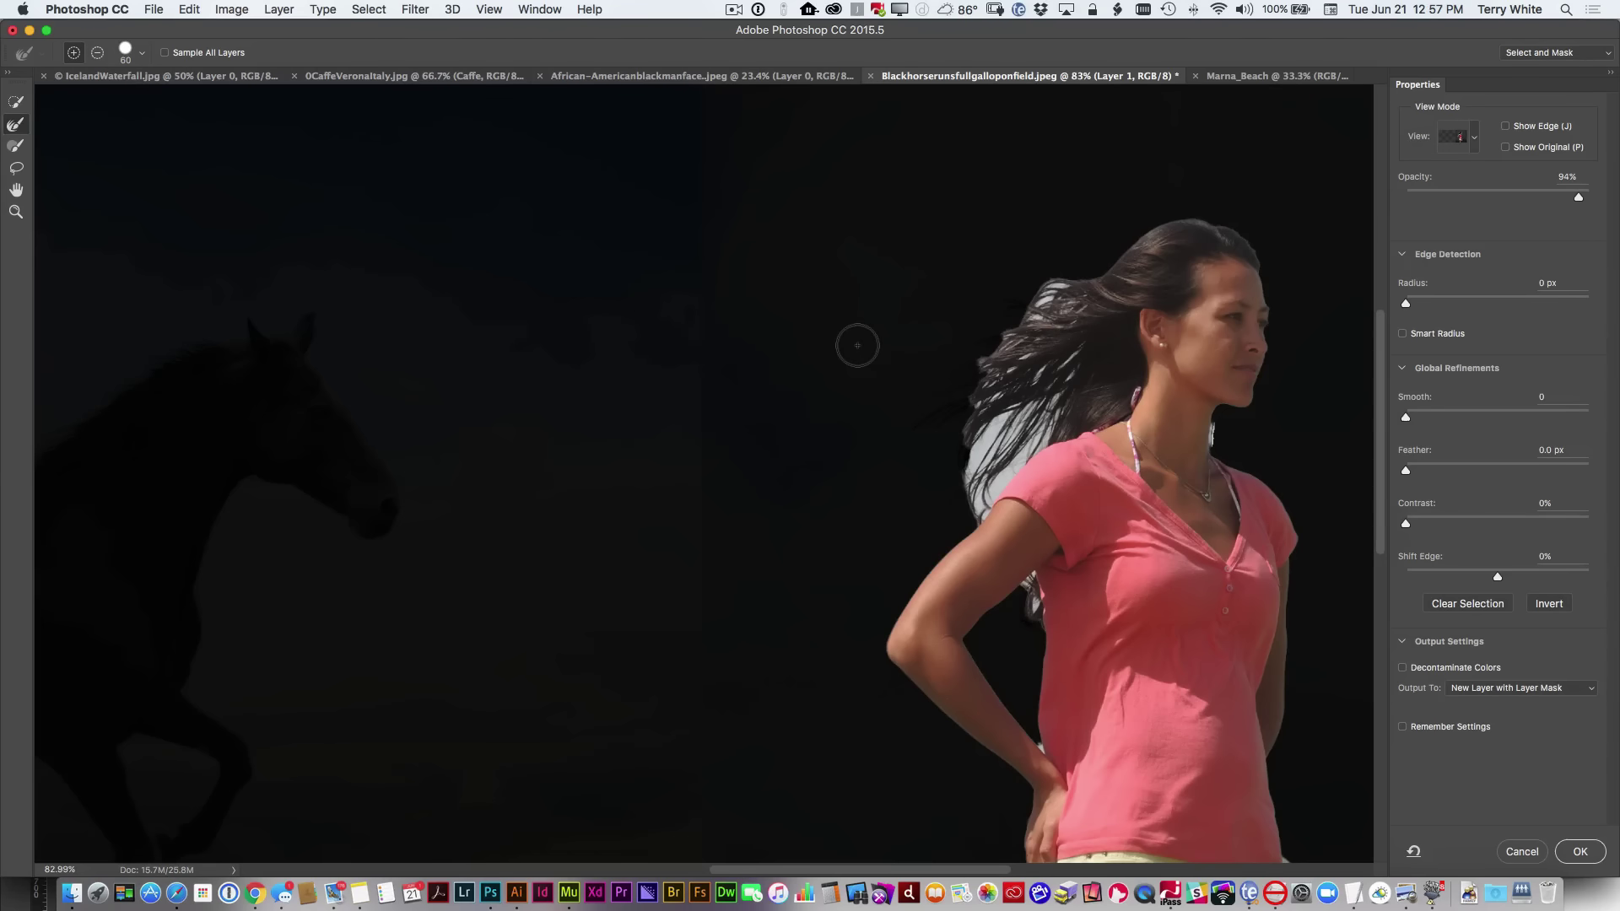
pyautogui.press(']')
pyautogui.press(']')
pyautogui.press(']')
pyautogui.moveTo(1046, 237)
pyautogui.mouseDown()
pyautogui.moveTo(1075, 242)
pyautogui.moveTo(1049, 253)
pyautogui.moveTo(1016, 316)
pyautogui.moveTo(949, 363)
pyautogui.moveTo(964, 434)
pyautogui.moveTo(944, 473)
pyautogui.moveTo(950, 511)
pyautogui.moveTo(1083, 371)
pyautogui.moveTo(1089, 337)
pyautogui.moveTo(1061, 278)
pyautogui.moveTo(1055, 319)
pyautogui.moveTo(953, 355)
pyautogui.moveTo(928, 439)
pyautogui.moveTo(1047, 392)
pyautogui.moveTo(1029, 428)
pyautogui.moveTo(979, 388)
pyautogui.moveTo(1076, 367)
pyautogui.moveTo(810, 416)
pyautogui.mouseUp()
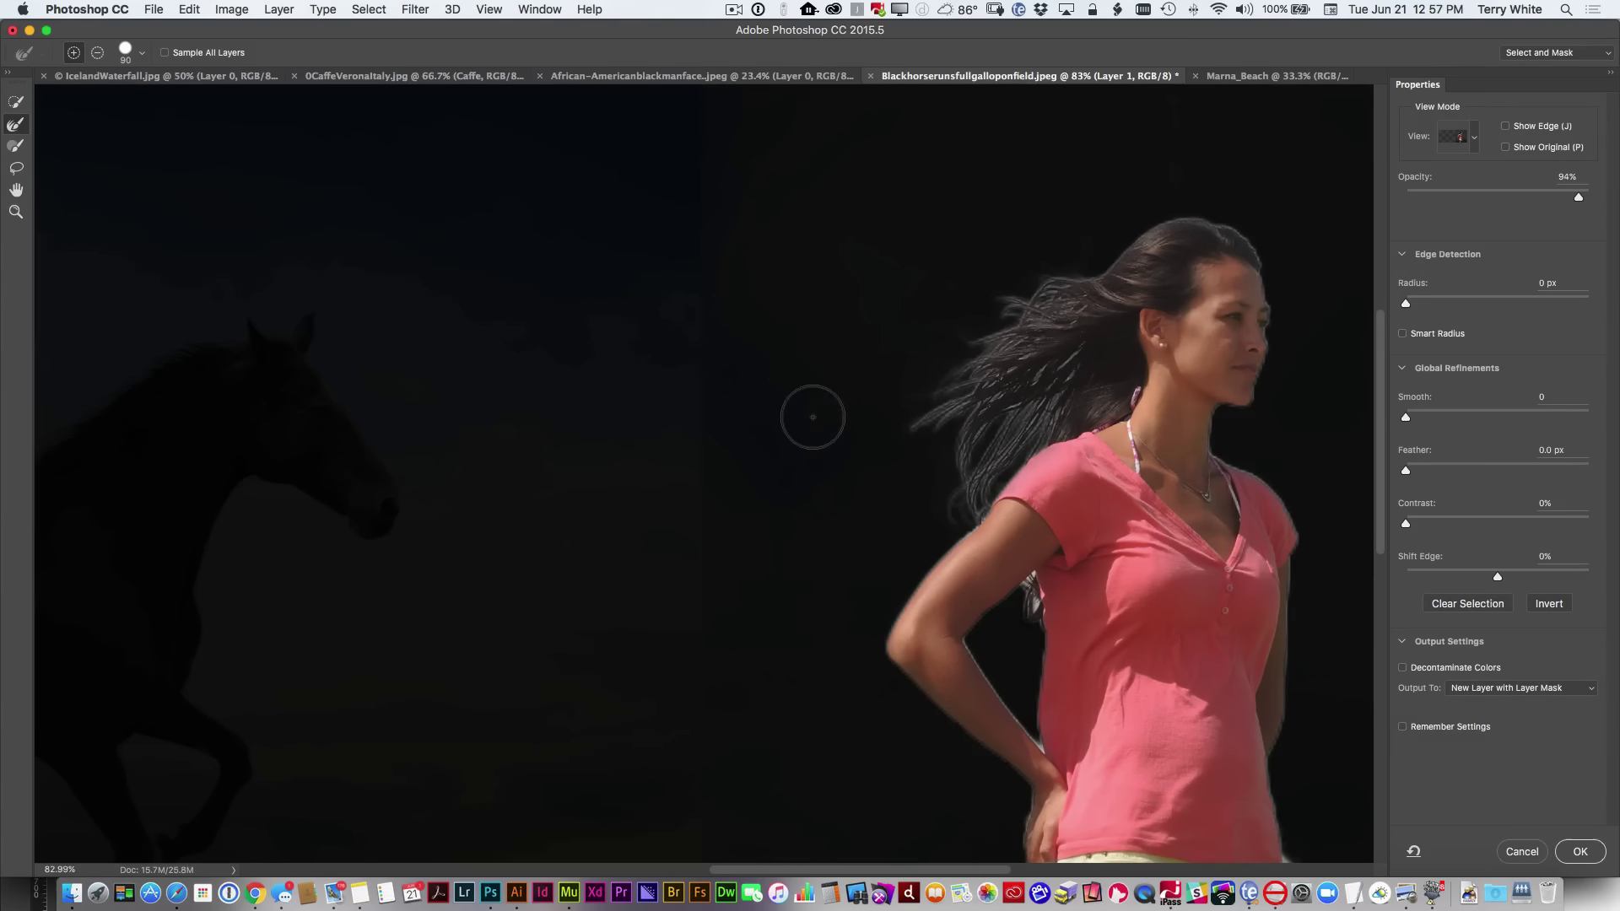
pyautogui.moveTo(1203, 363)
pyautogui.mouseDown()
pyautogui.moveTo(1310, 474)
pyautogui.moveTo(1220, 428)
pyautogui.moveTo(1268, 408)
pyautogui.moveTo(1301, 349)
pyautogui.moveTo(1350, 384)
pyautogui.mouseUp()
pyautogui.moveTo(1012, 653)
pyautogui.mouseDown()
pyautogui.moveTo(970, 658)
pyautogui.moveTo(1015, 643)
pyautogui.moveTo(1030, 582)
pyautogui.moveTo(1017, 614)
pyautogui.mouseUp()
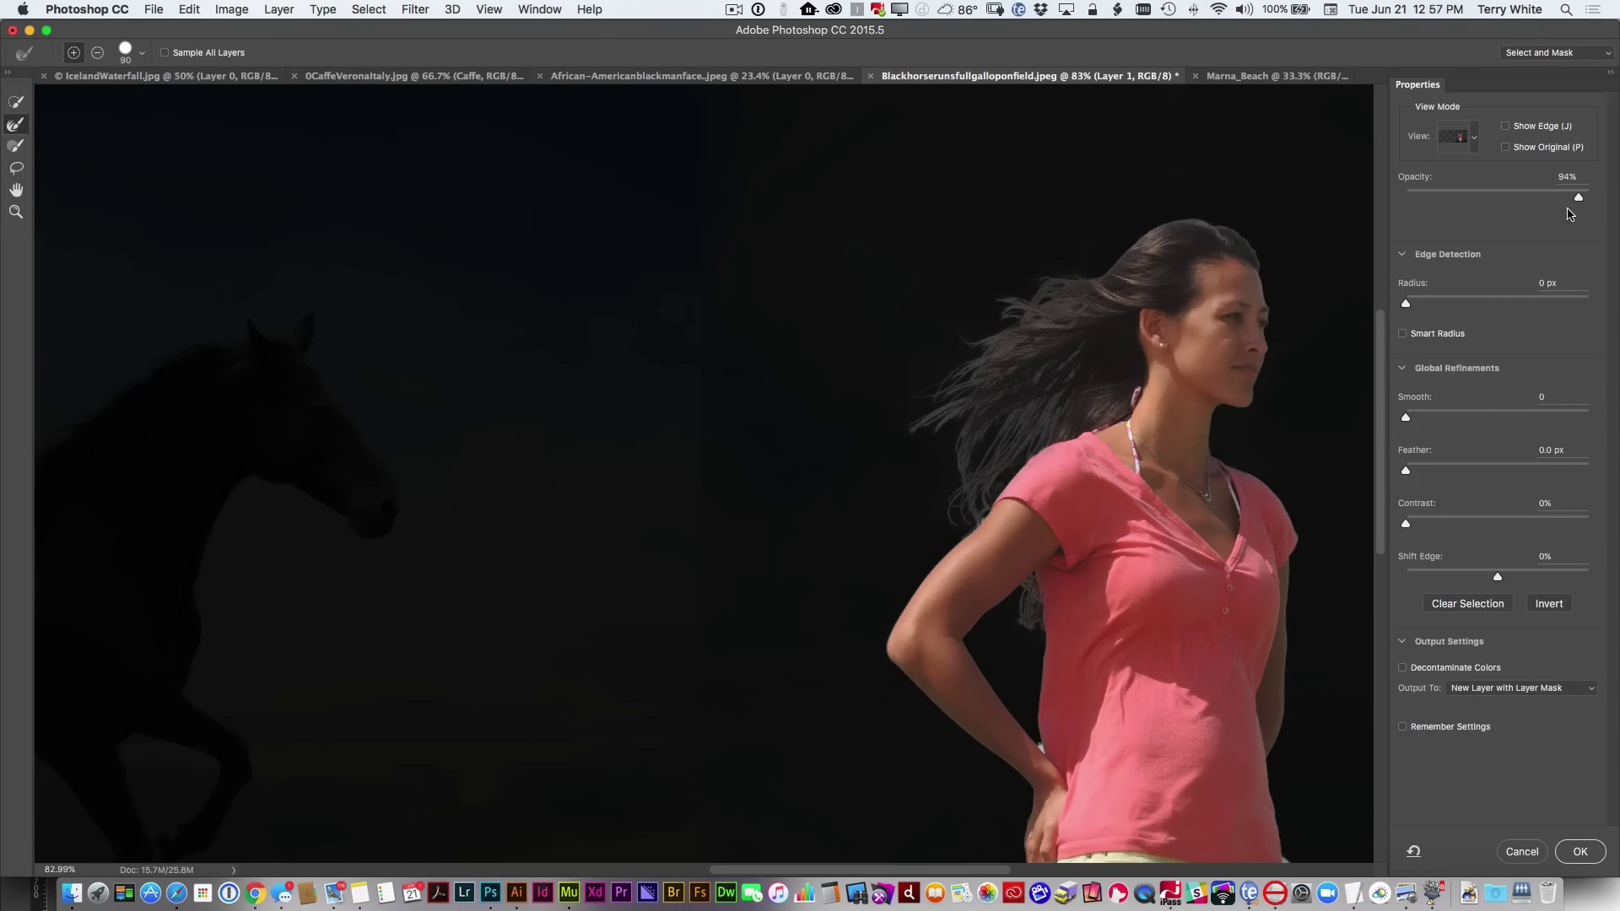
# Step: Lower the On Black preview opacity to 54% and set edge detection to an 11 px radius with Smart Radius enabled
pyautogui.moveTo(1578, 205); pyautogui.dragTo(1506, 203)
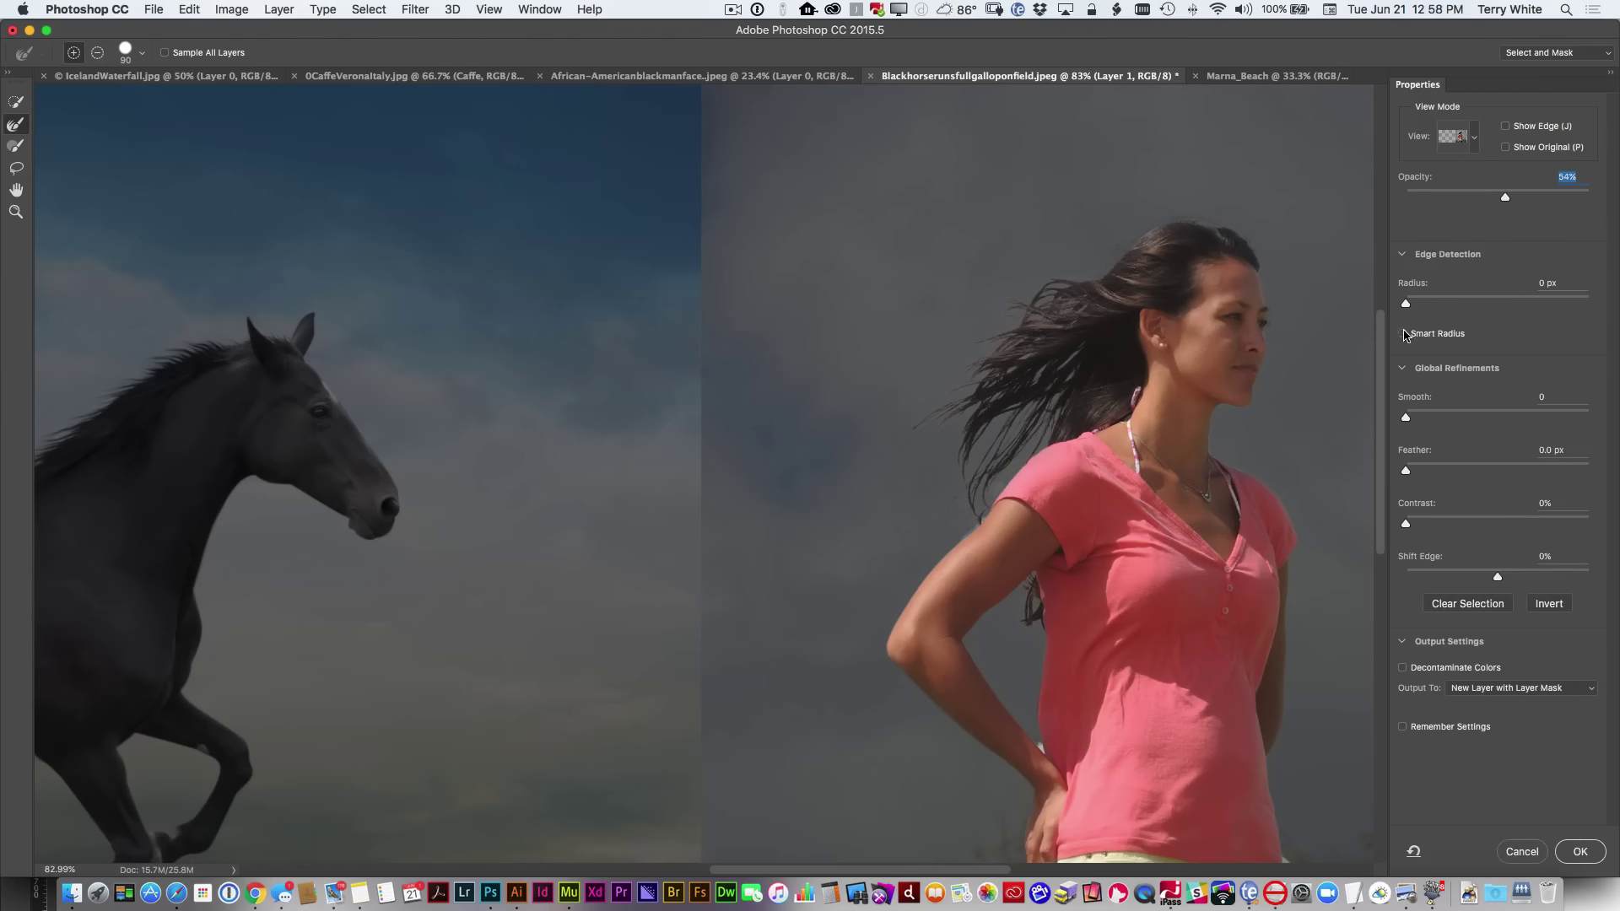
pyautogui.moveTo(1406, 303); pyautogui.dragTo(1482, 304)
pyautogui.click(1475, 140)
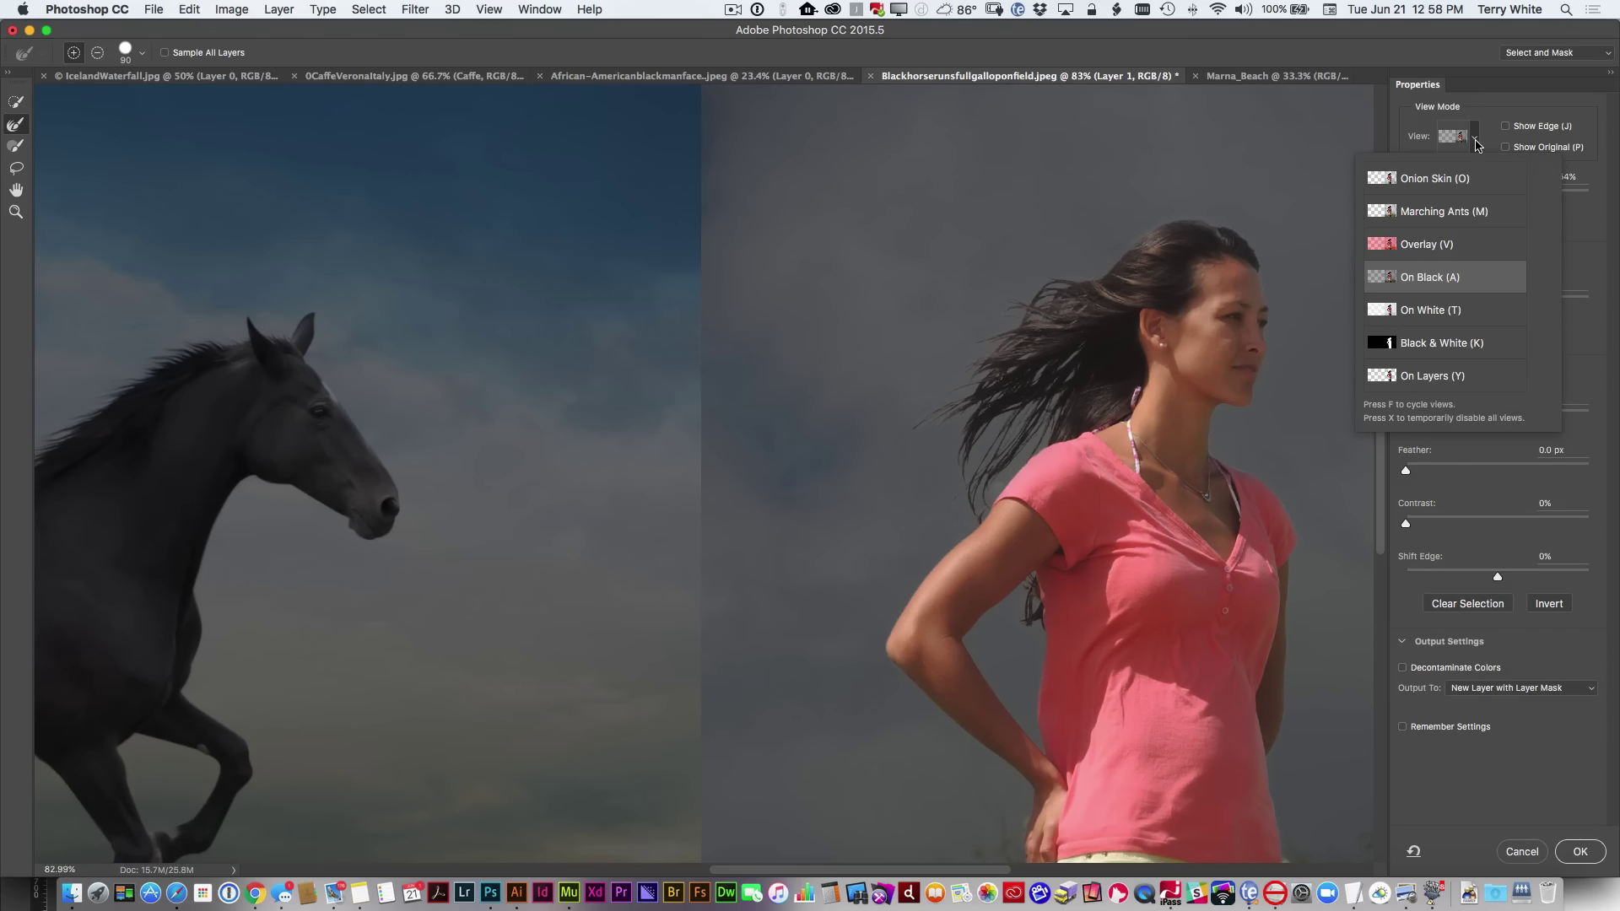
pyautogui.click(1485, 124)
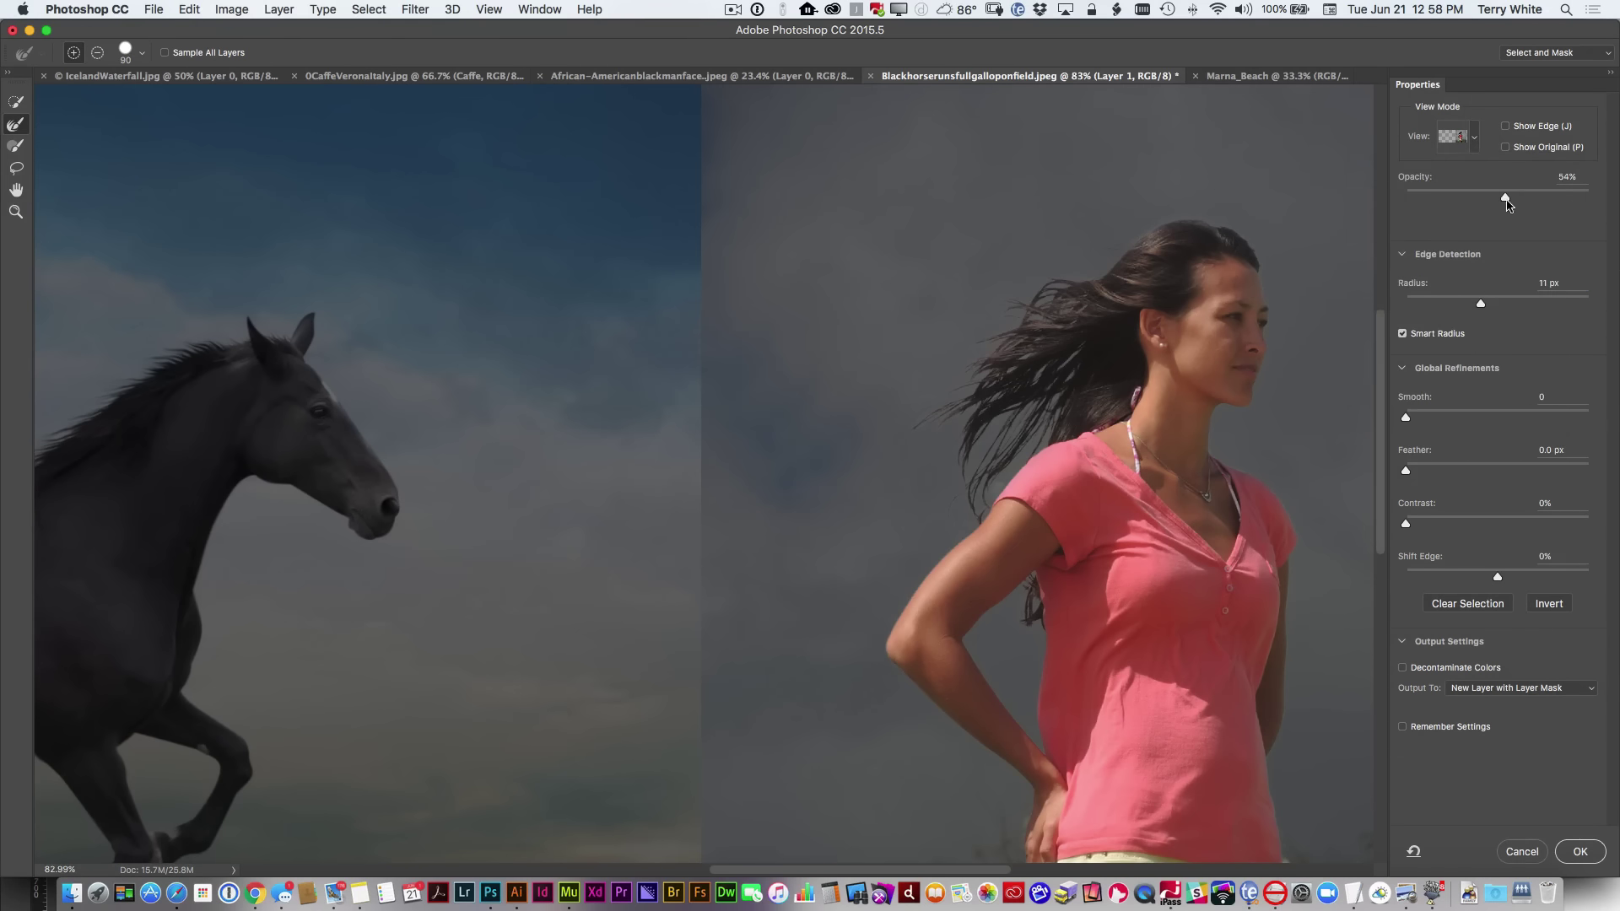
# Step: Preview the cutout On Black at 50% opacity and in Onion Skin view at 100% and 55% transparency
pyautogui.moveTo(1508, 205)
pyautogui.mouseDown()
pyautogui.moveTo(1592, 200)
pyautogui.moveTo(1500, 199)
pyautogui.mouseUp()
pyautogui.press('o')
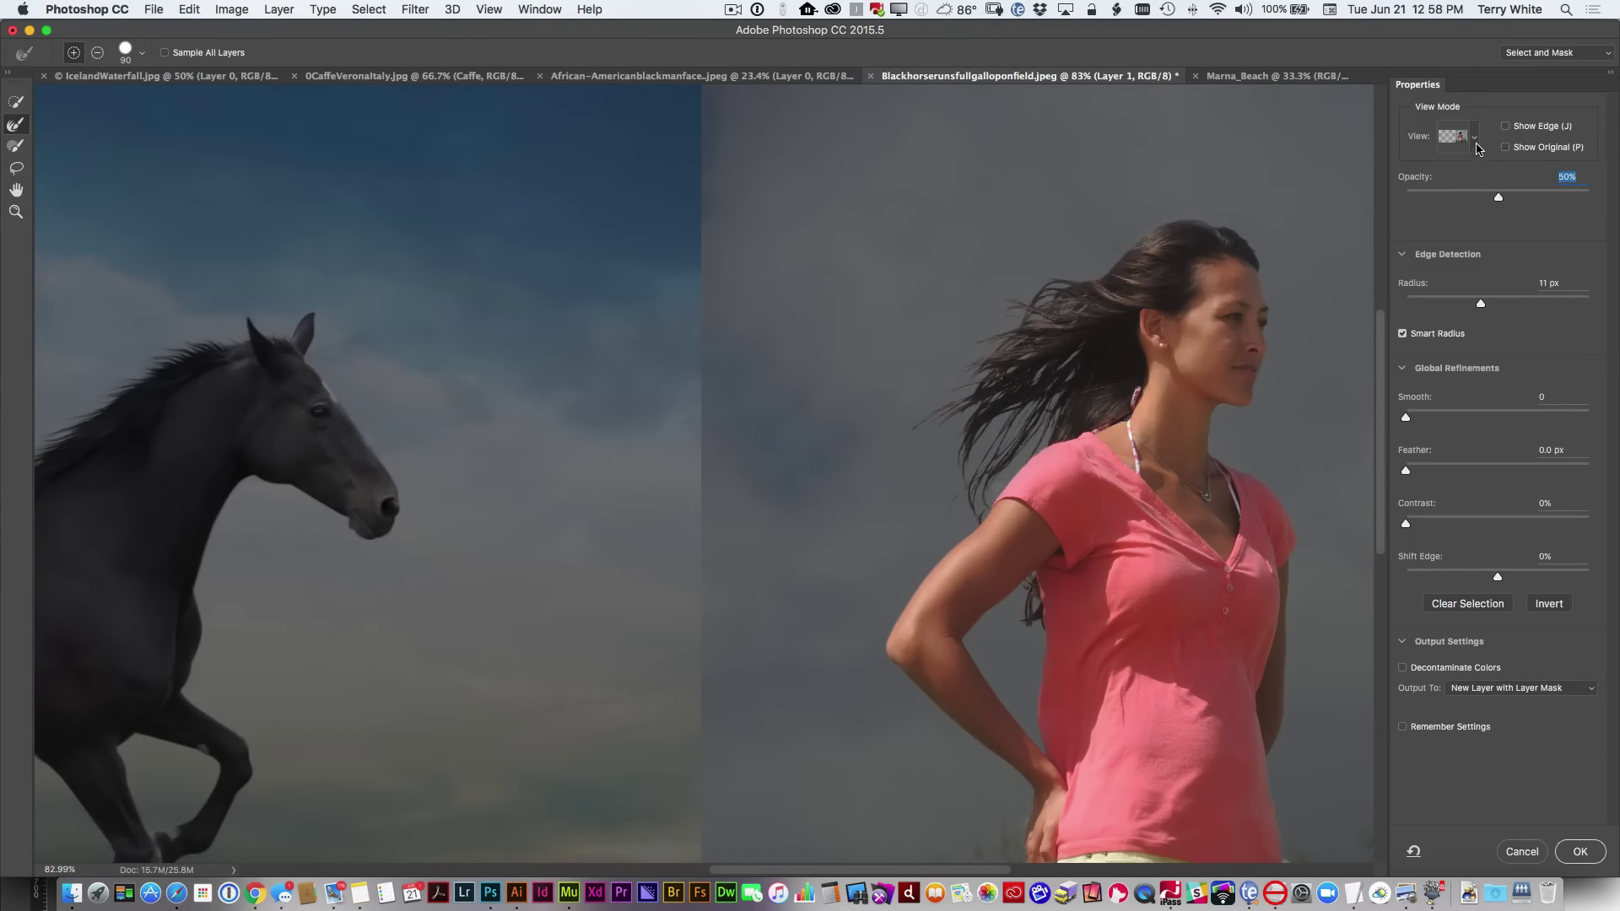
pyautogui.click(1476, 144)
pyautogui.click(1451, 178)
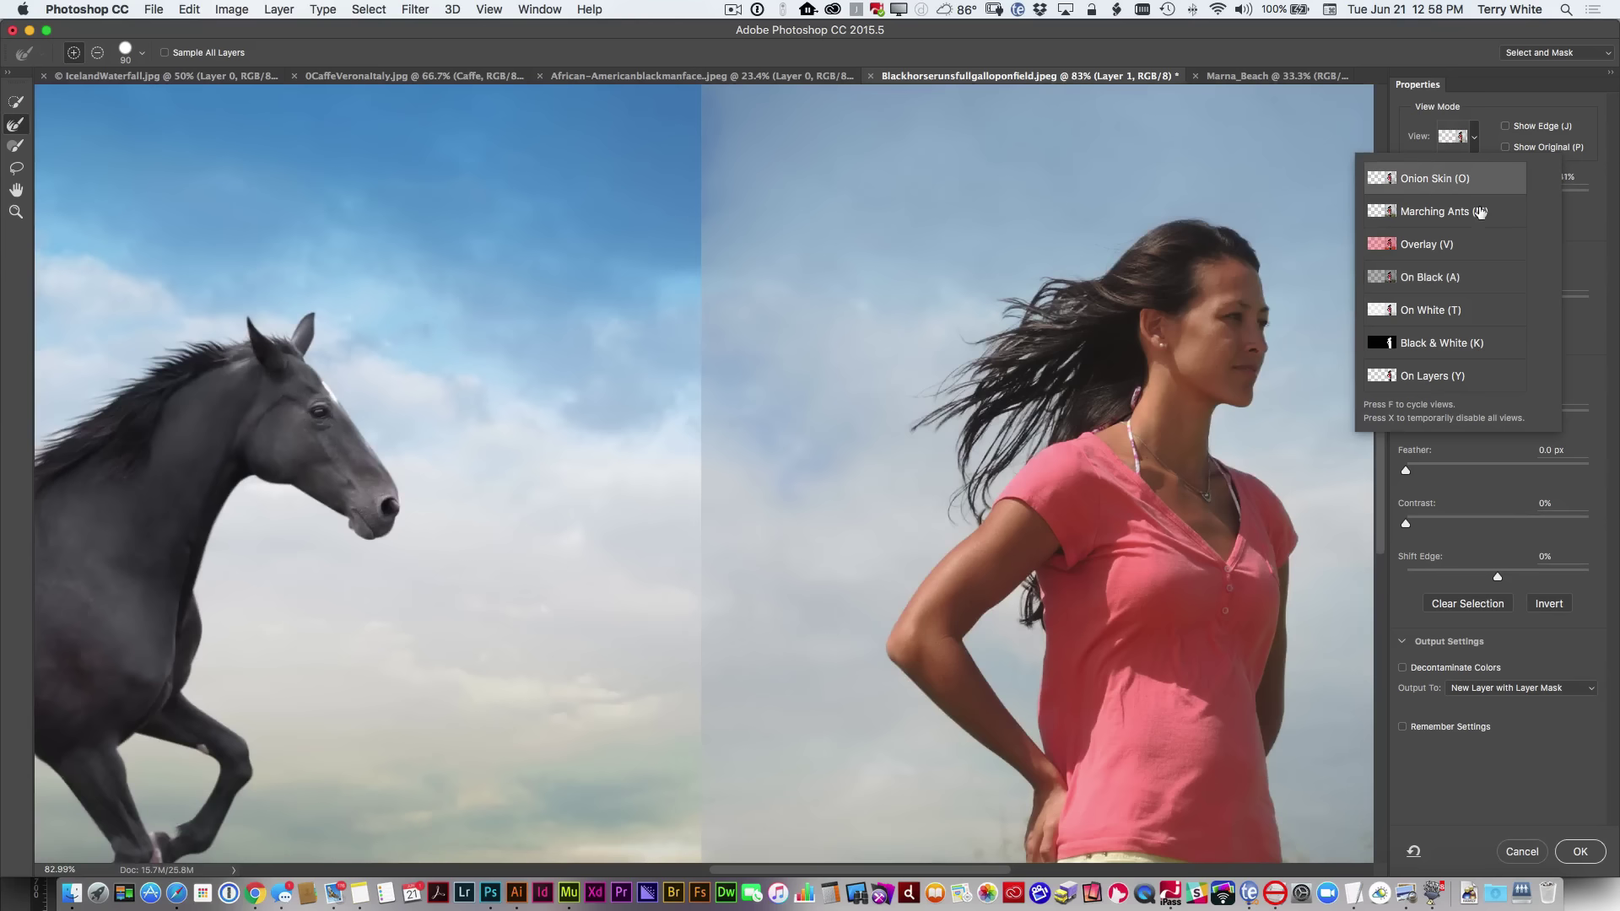
pyautogui.click(1581, 218)
pyautogui.moveTo(1500, 199); pyautogui.dragTo(1593, 203)
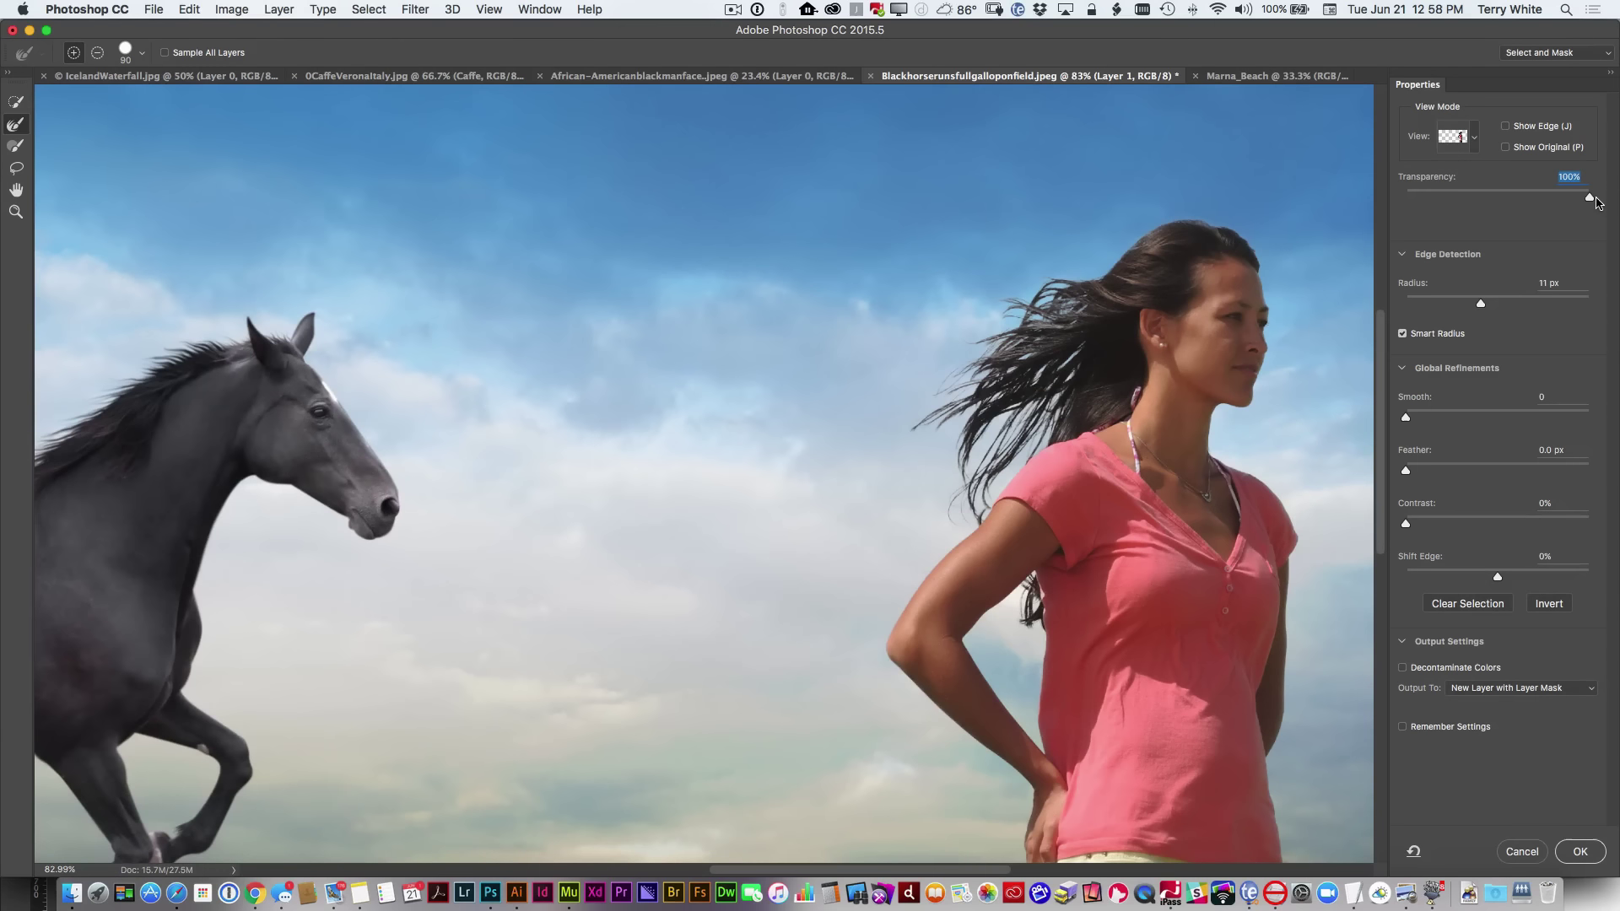
pyautogui.moveTo(1596, 203); pyautogui.dragTo(1508, 203)
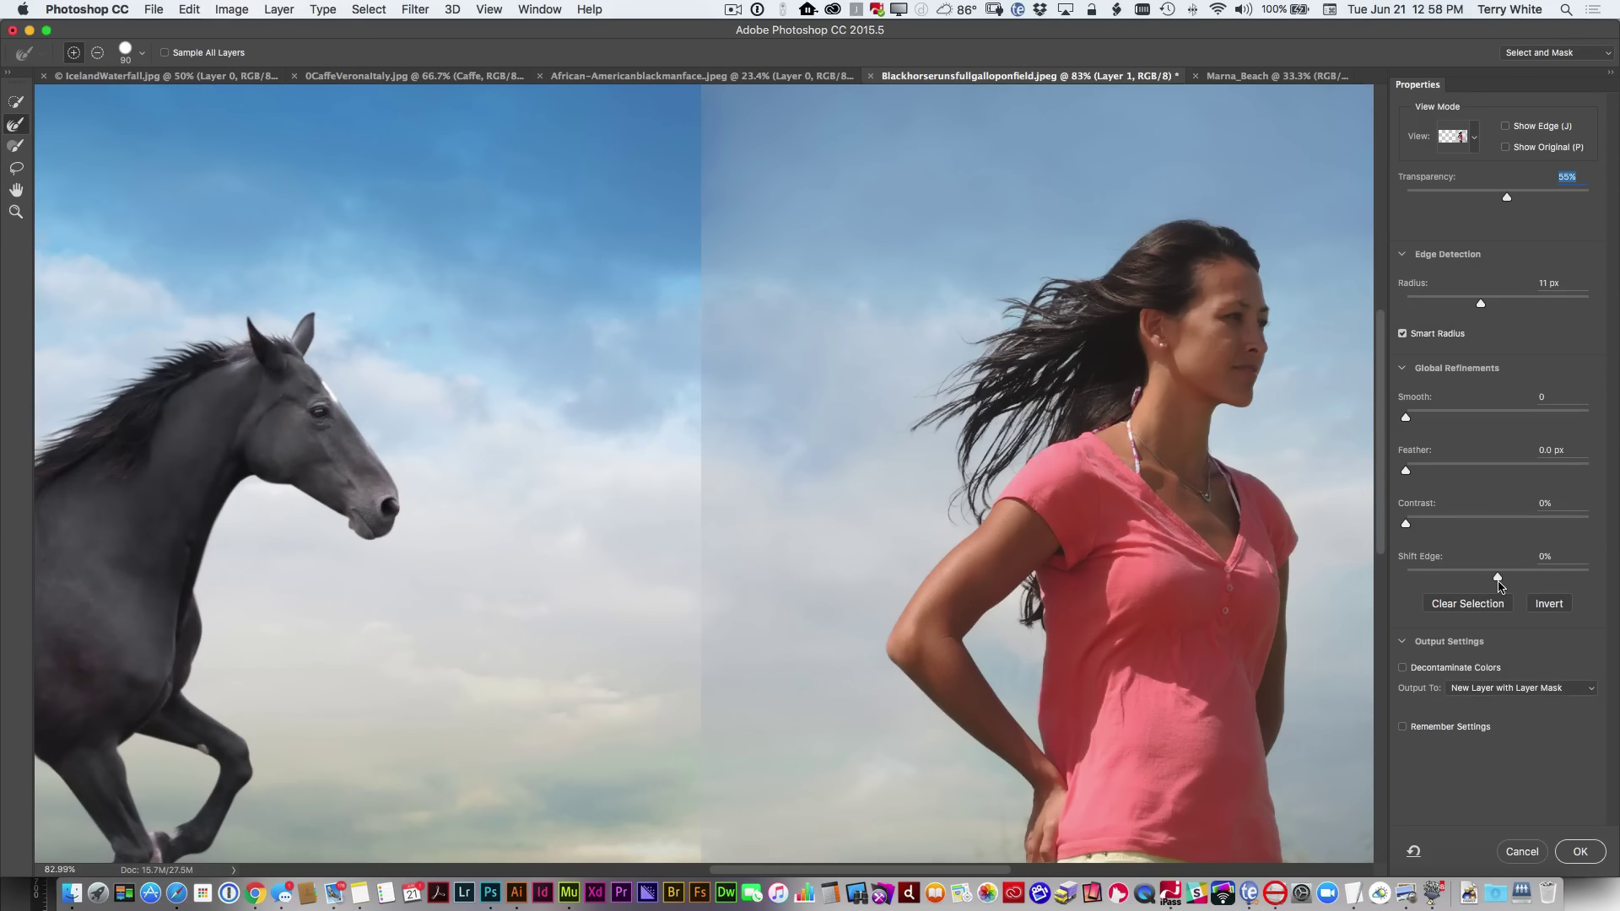
# Step: Shift the selection edge to -6% and output the woman's cutout as a new layer with a layer mask
pyautogui.moveTo(1499, 579); pyautogui.dragTo(1495, 580)
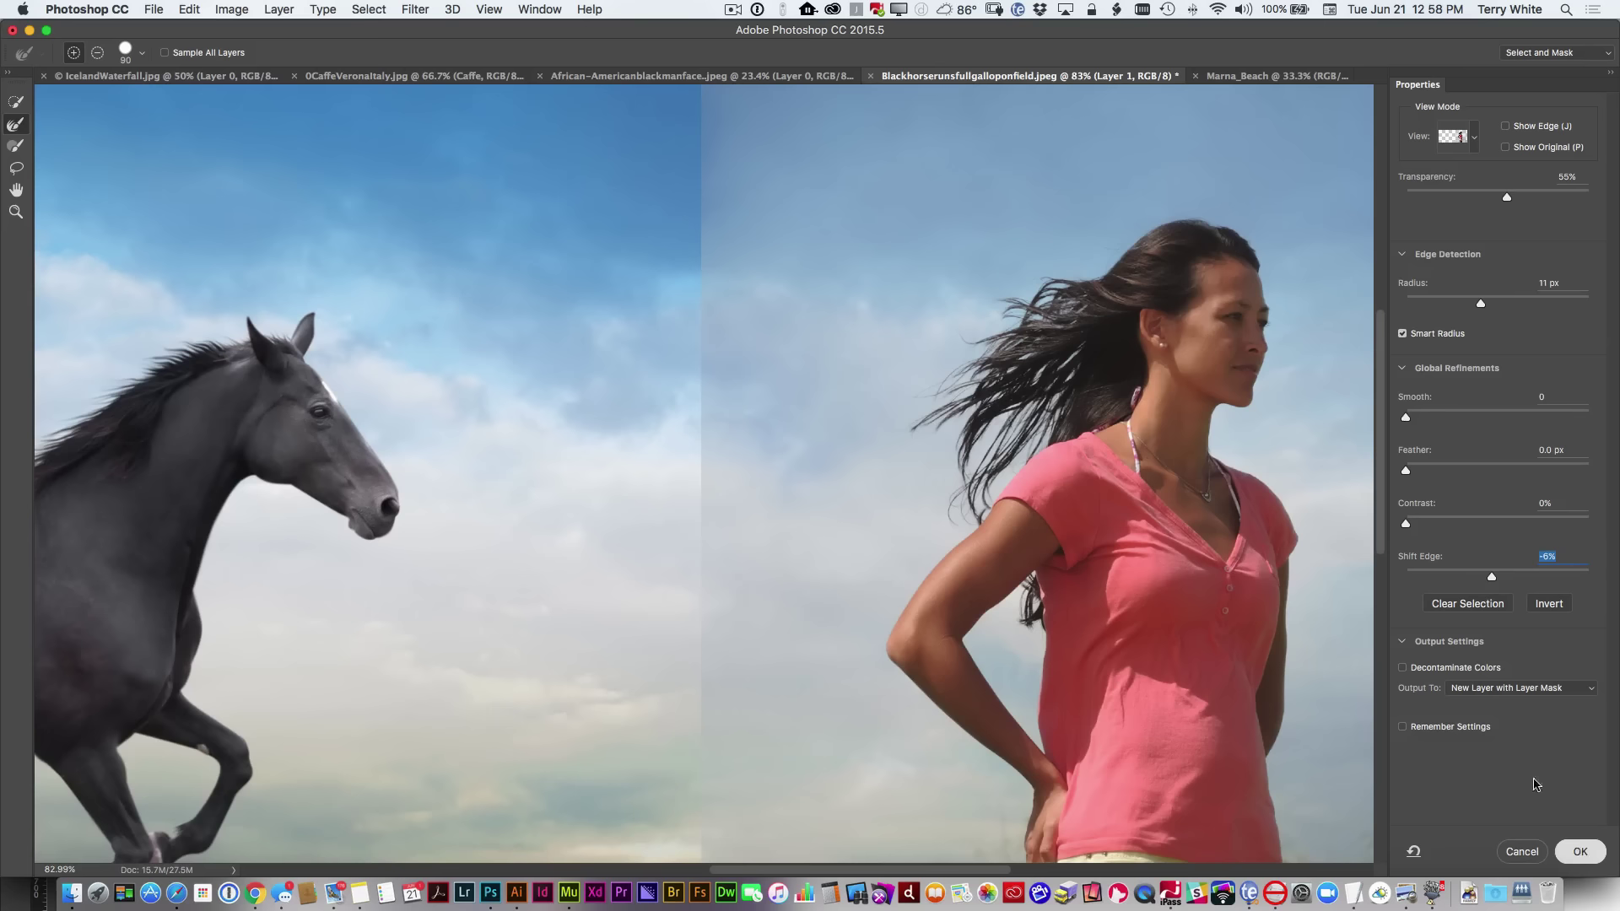
pyautogui.press('Return')
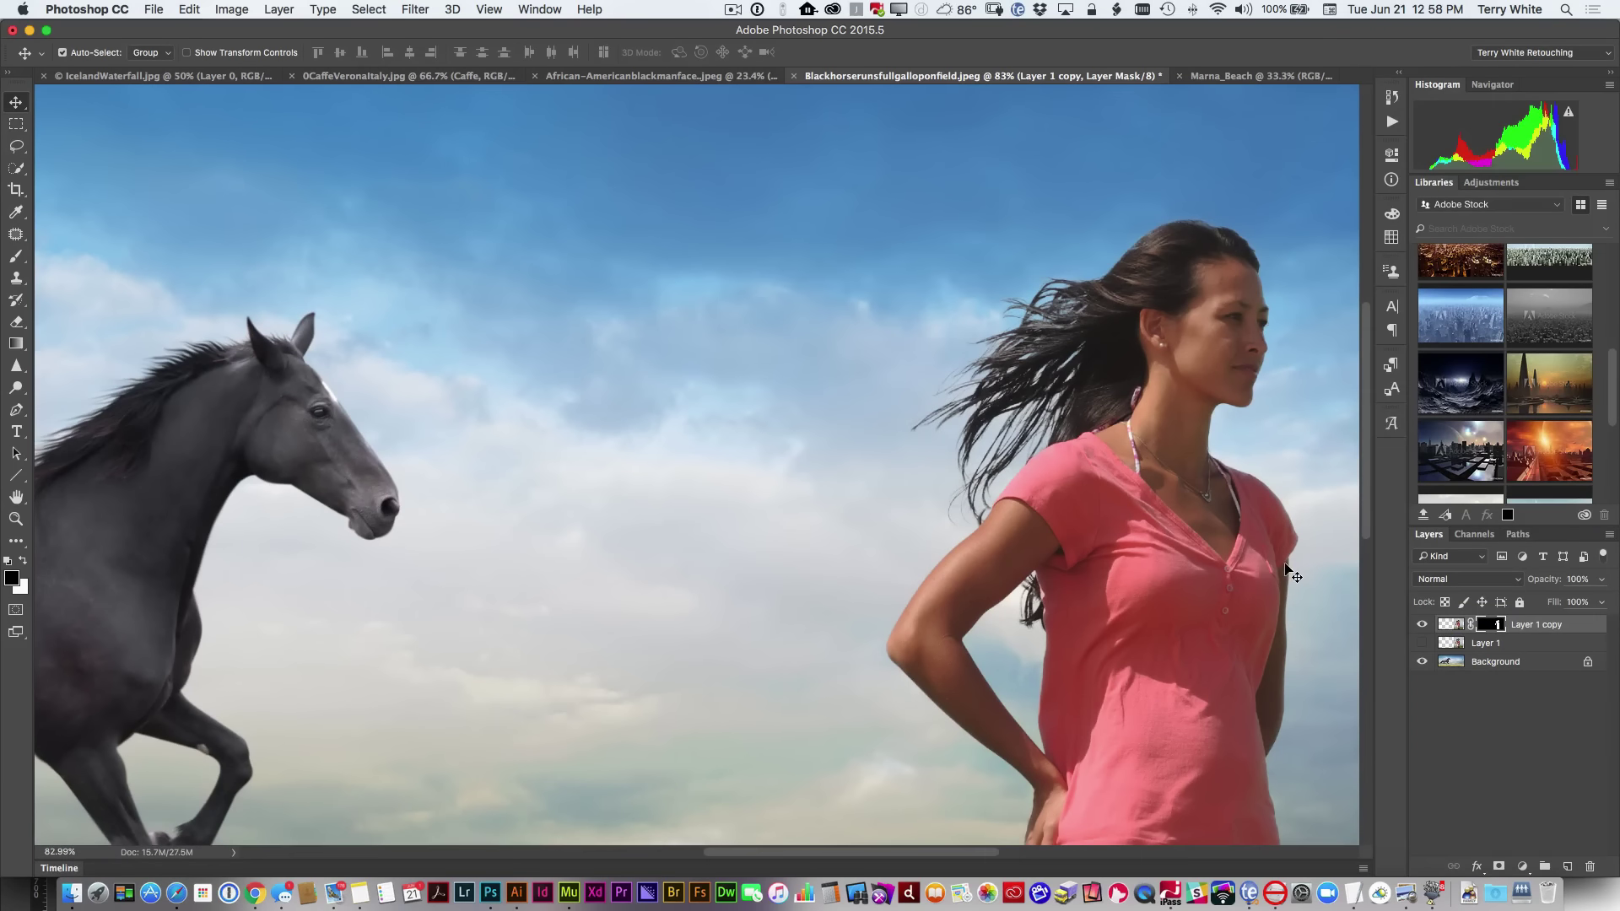
# Step: Select the image content of the masked copy layer and move the woman closer to the horse
pyautogui.press('super+0')
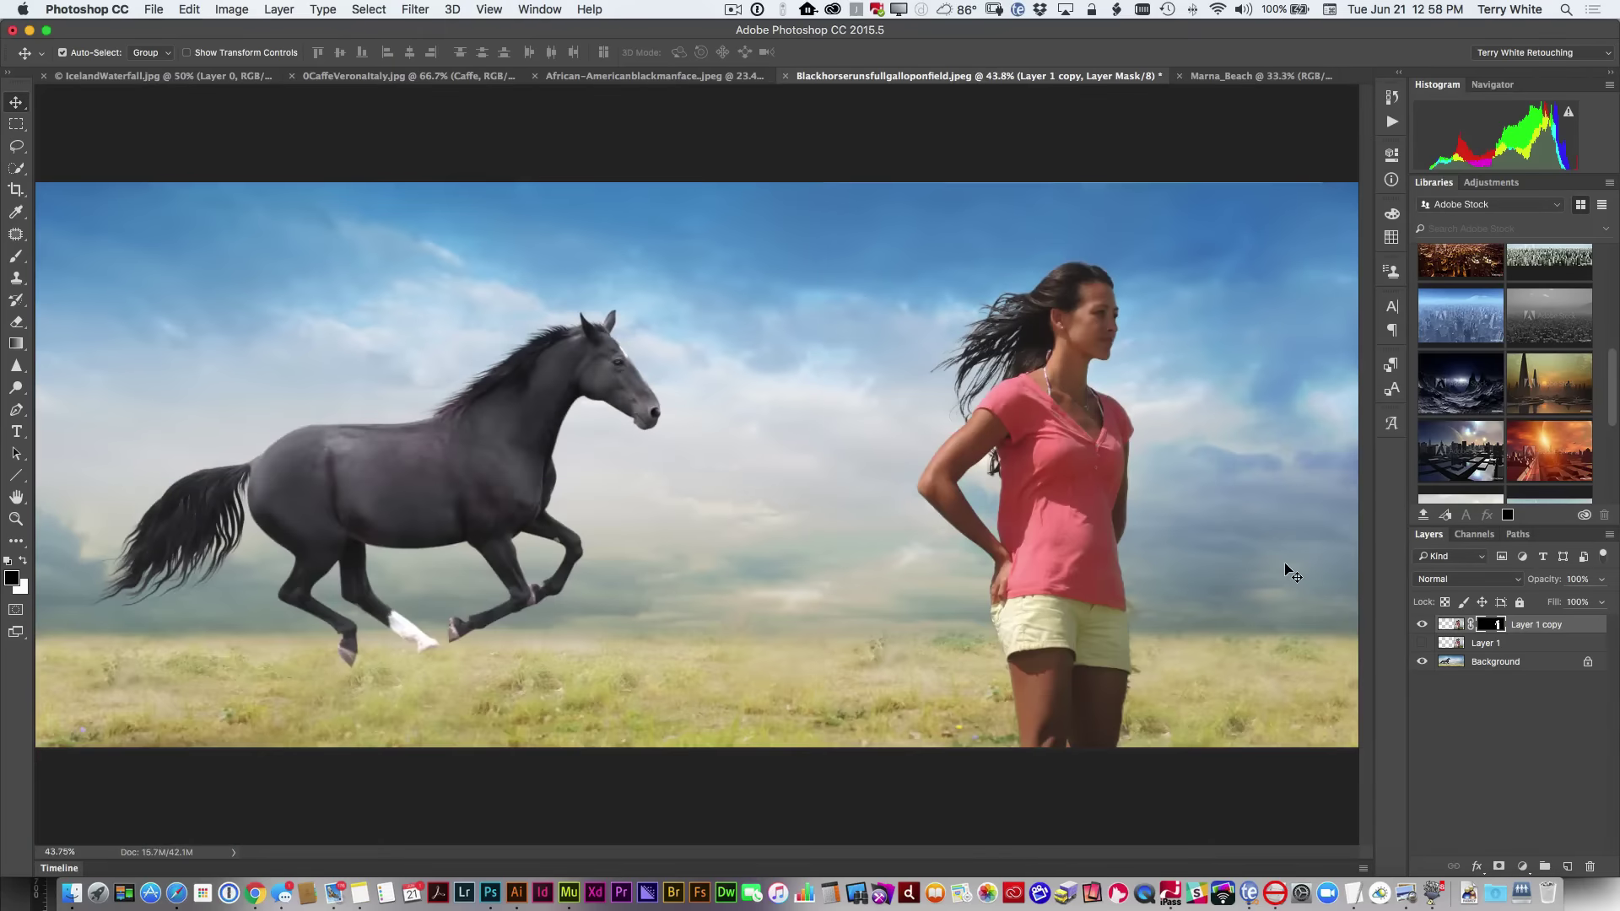
pyautogui.click(1445, 625)
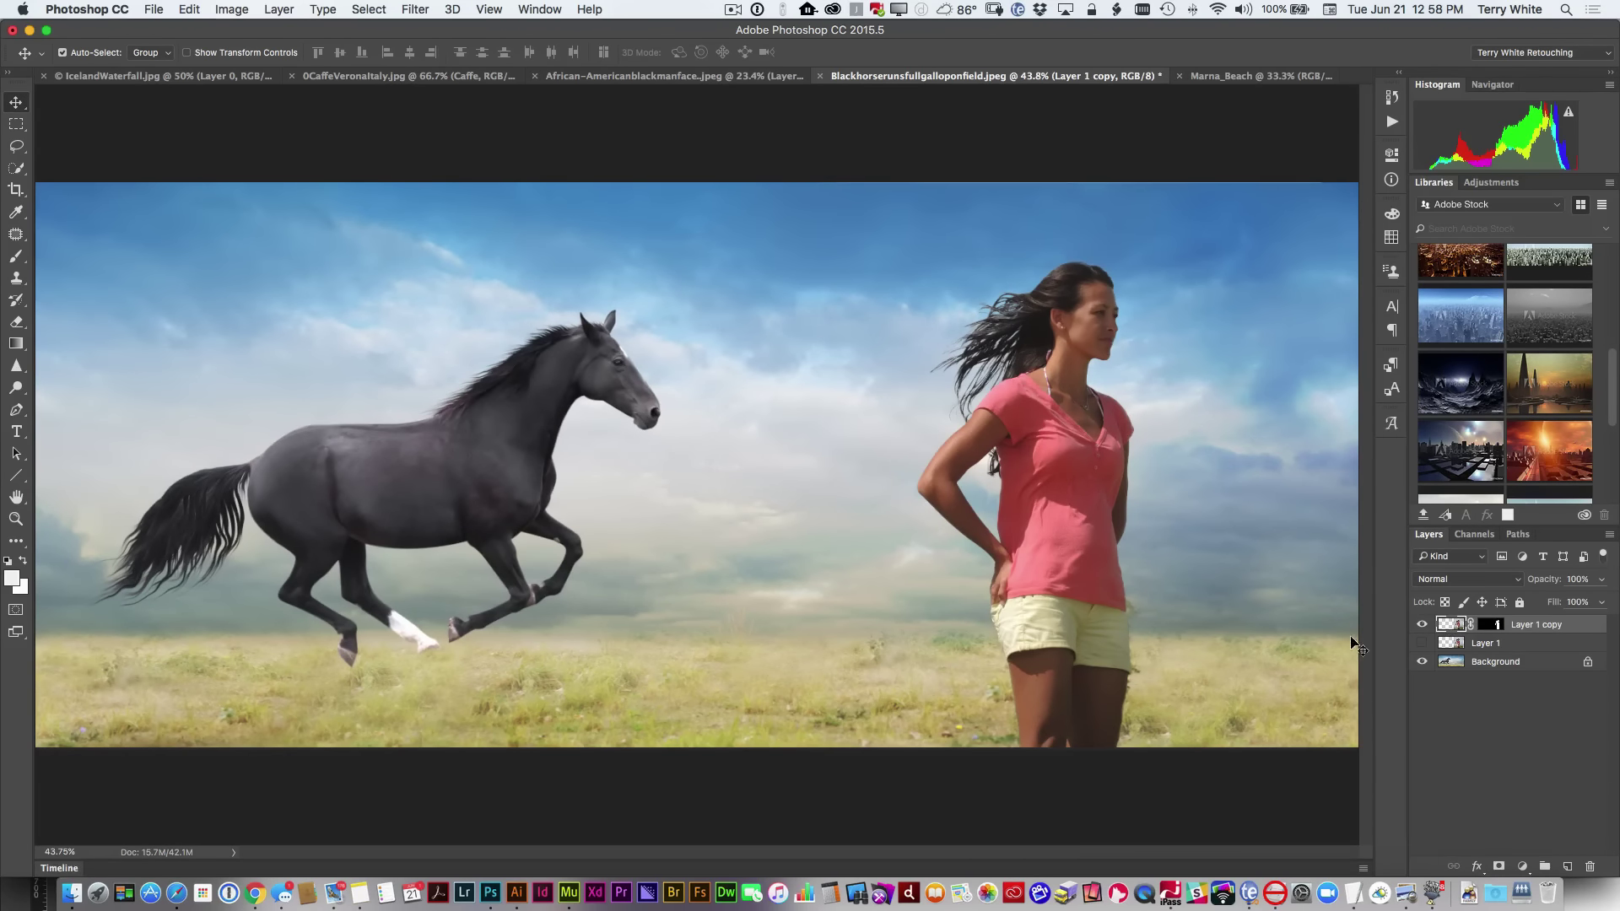
pyautogui.moveTo(1088, 582); pyautogui.dragTo(920, 599)
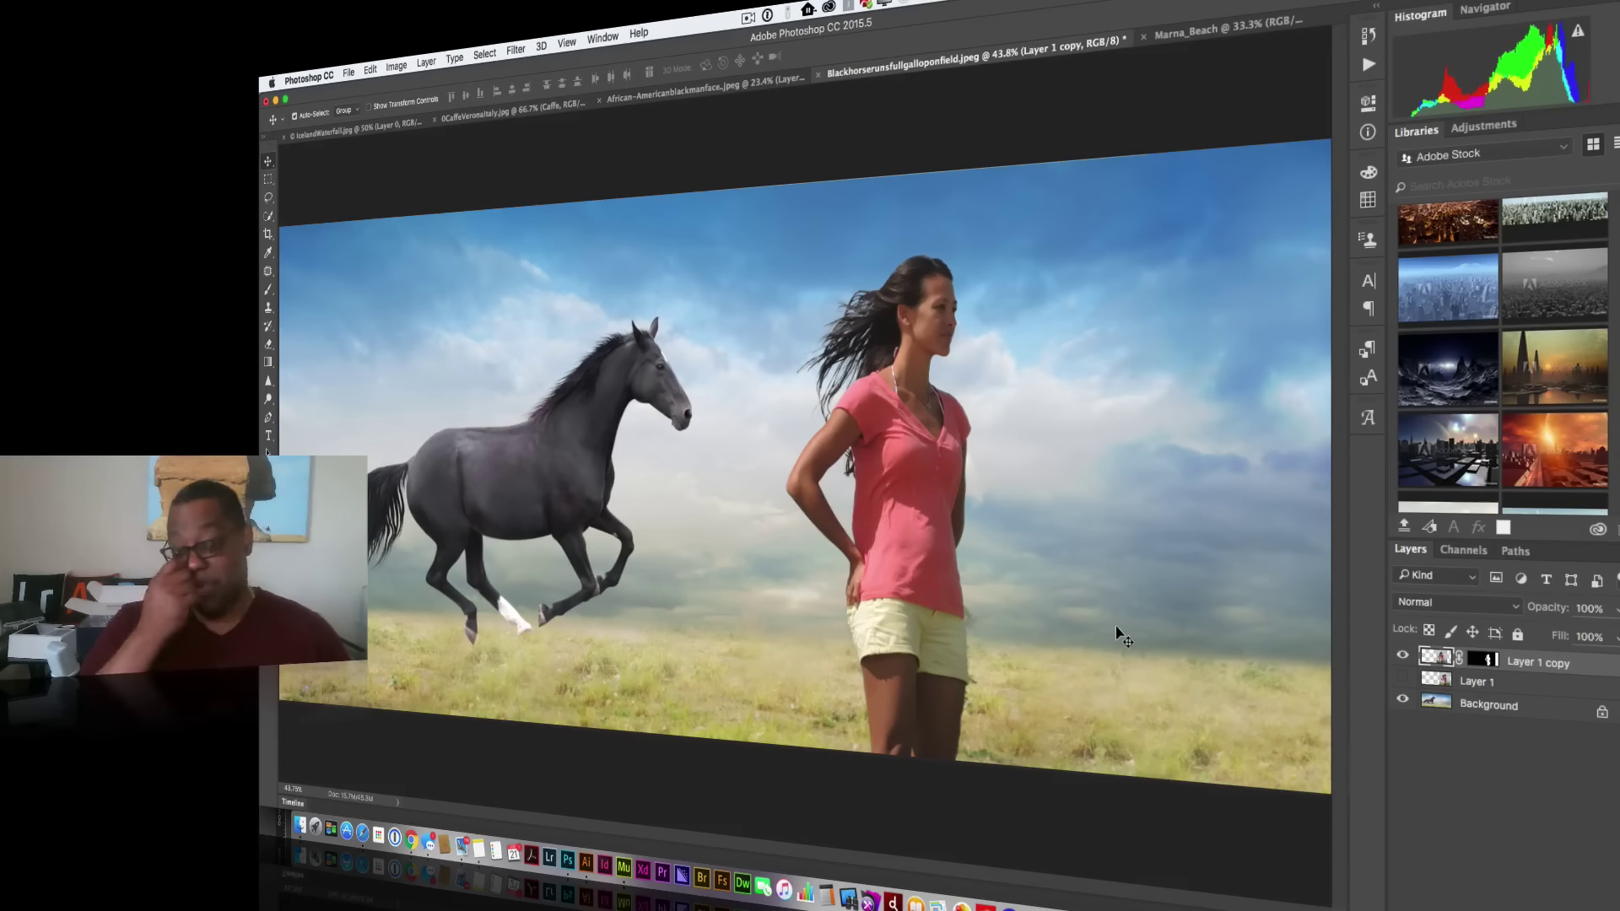